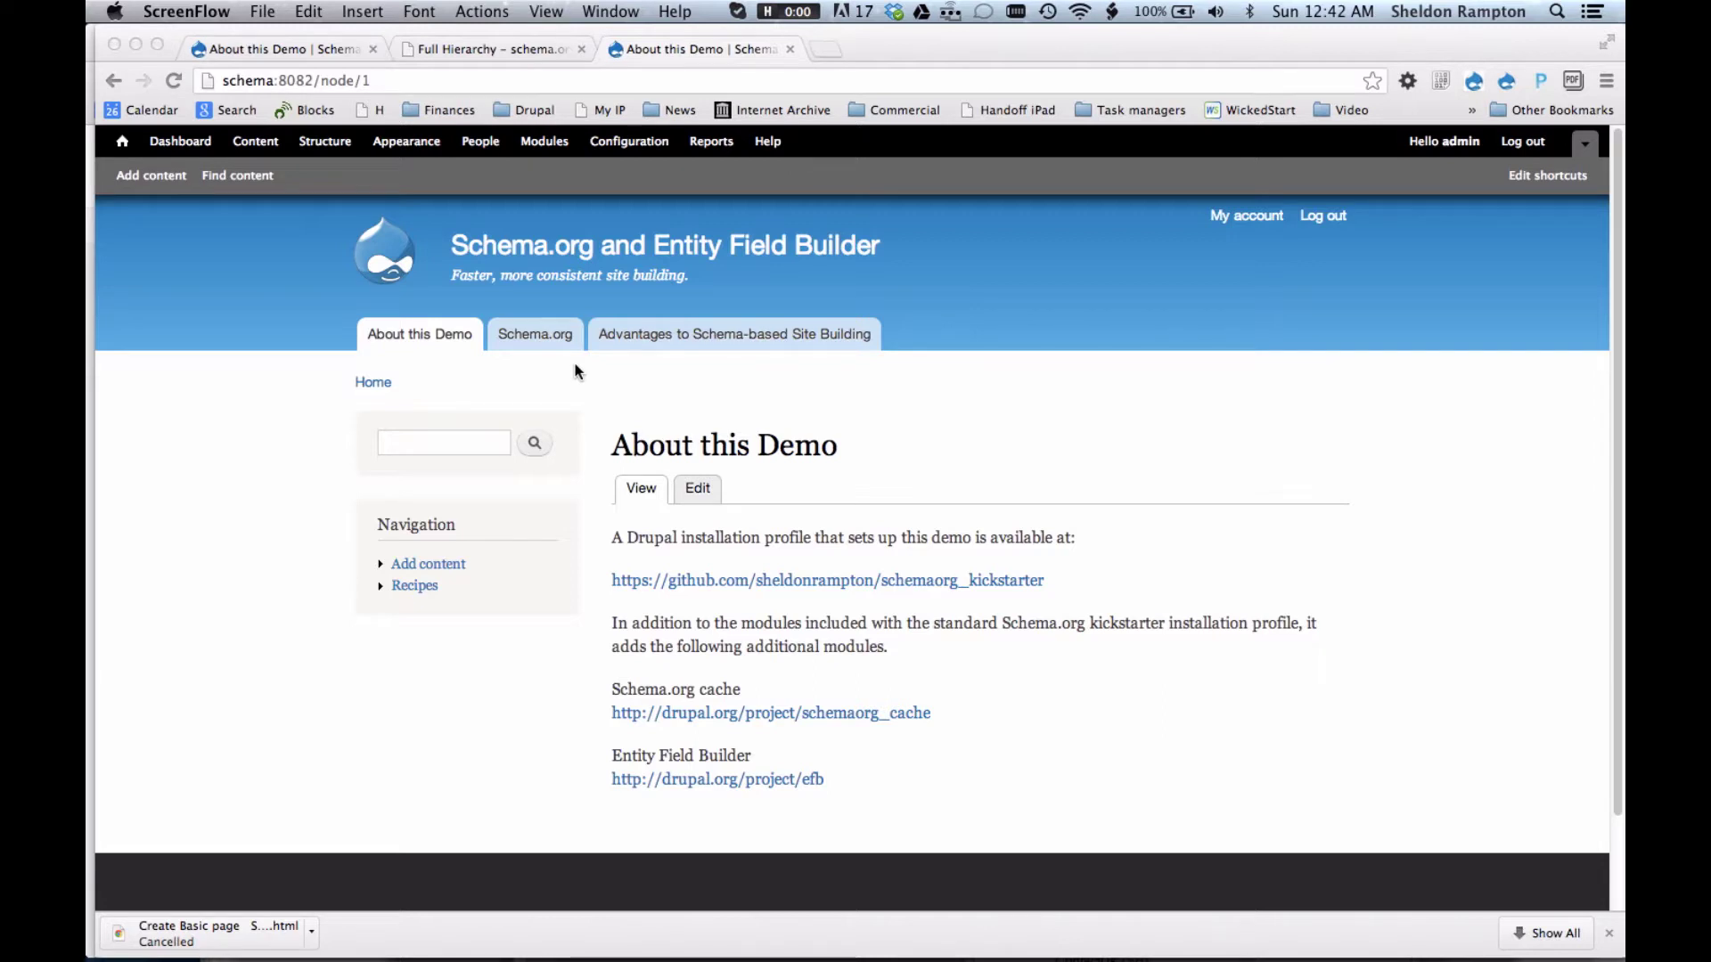
Switch from the About this Demo page to the schema.org Full Hierarchy tab.
click(469, 49)
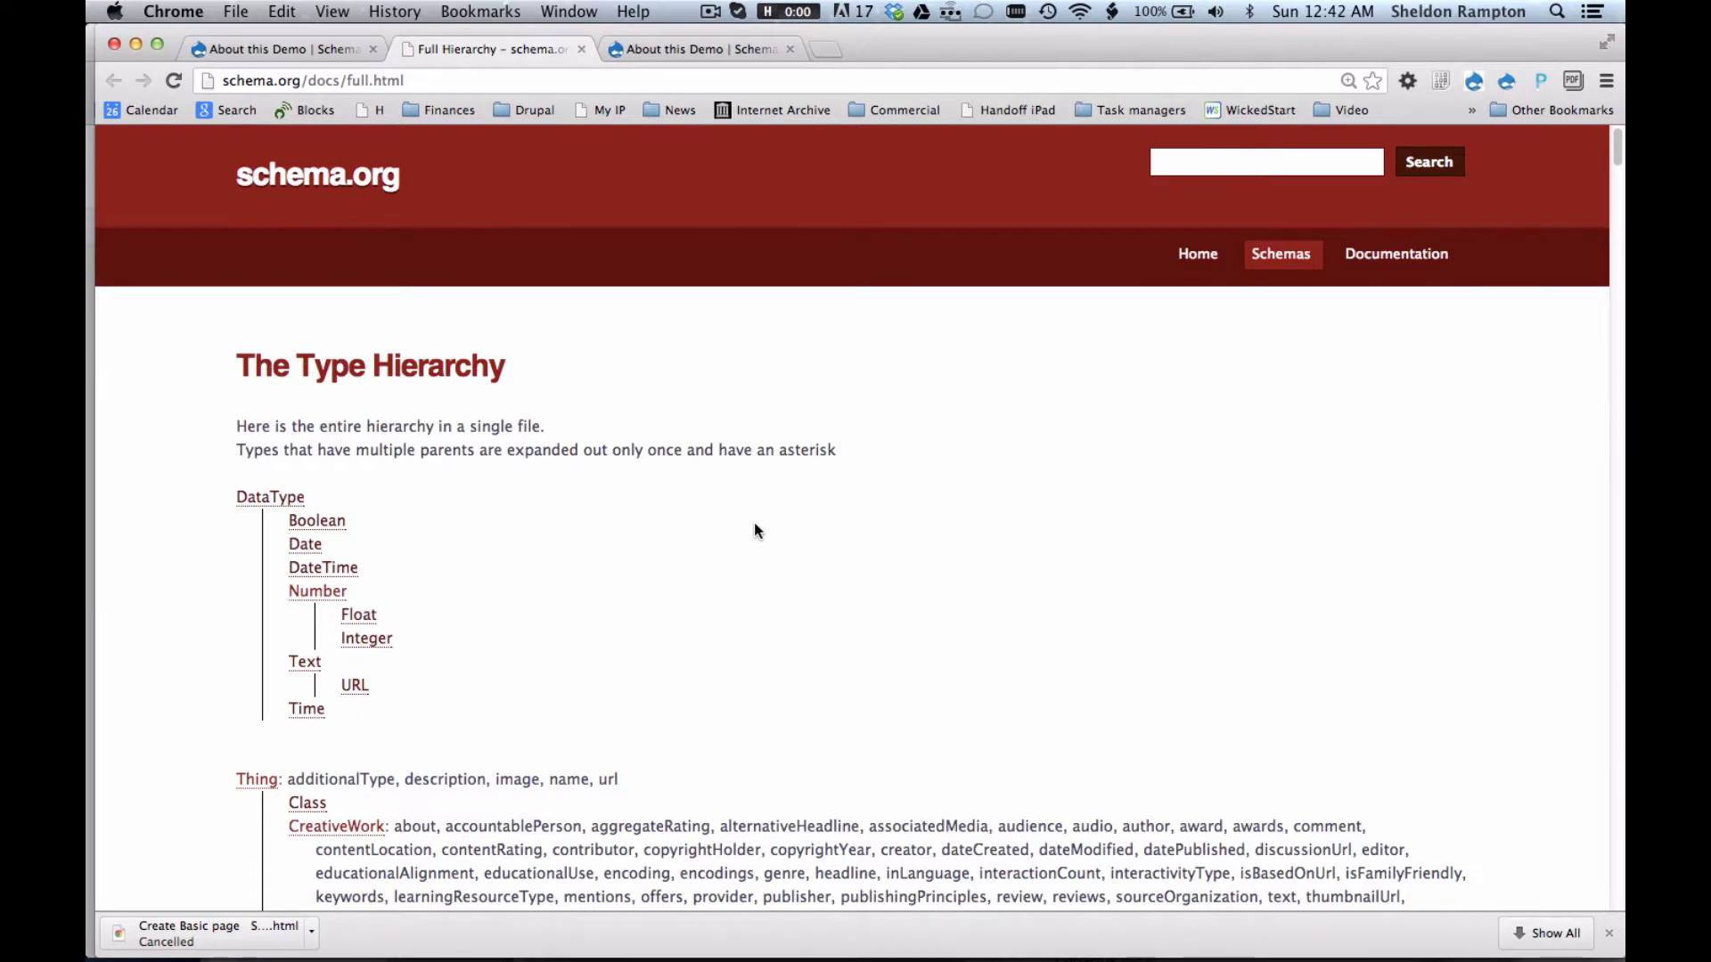
Scroll through the type hierarchy and open the SoftwareApplication type's property page.
scroll(754, 526, down, 1)
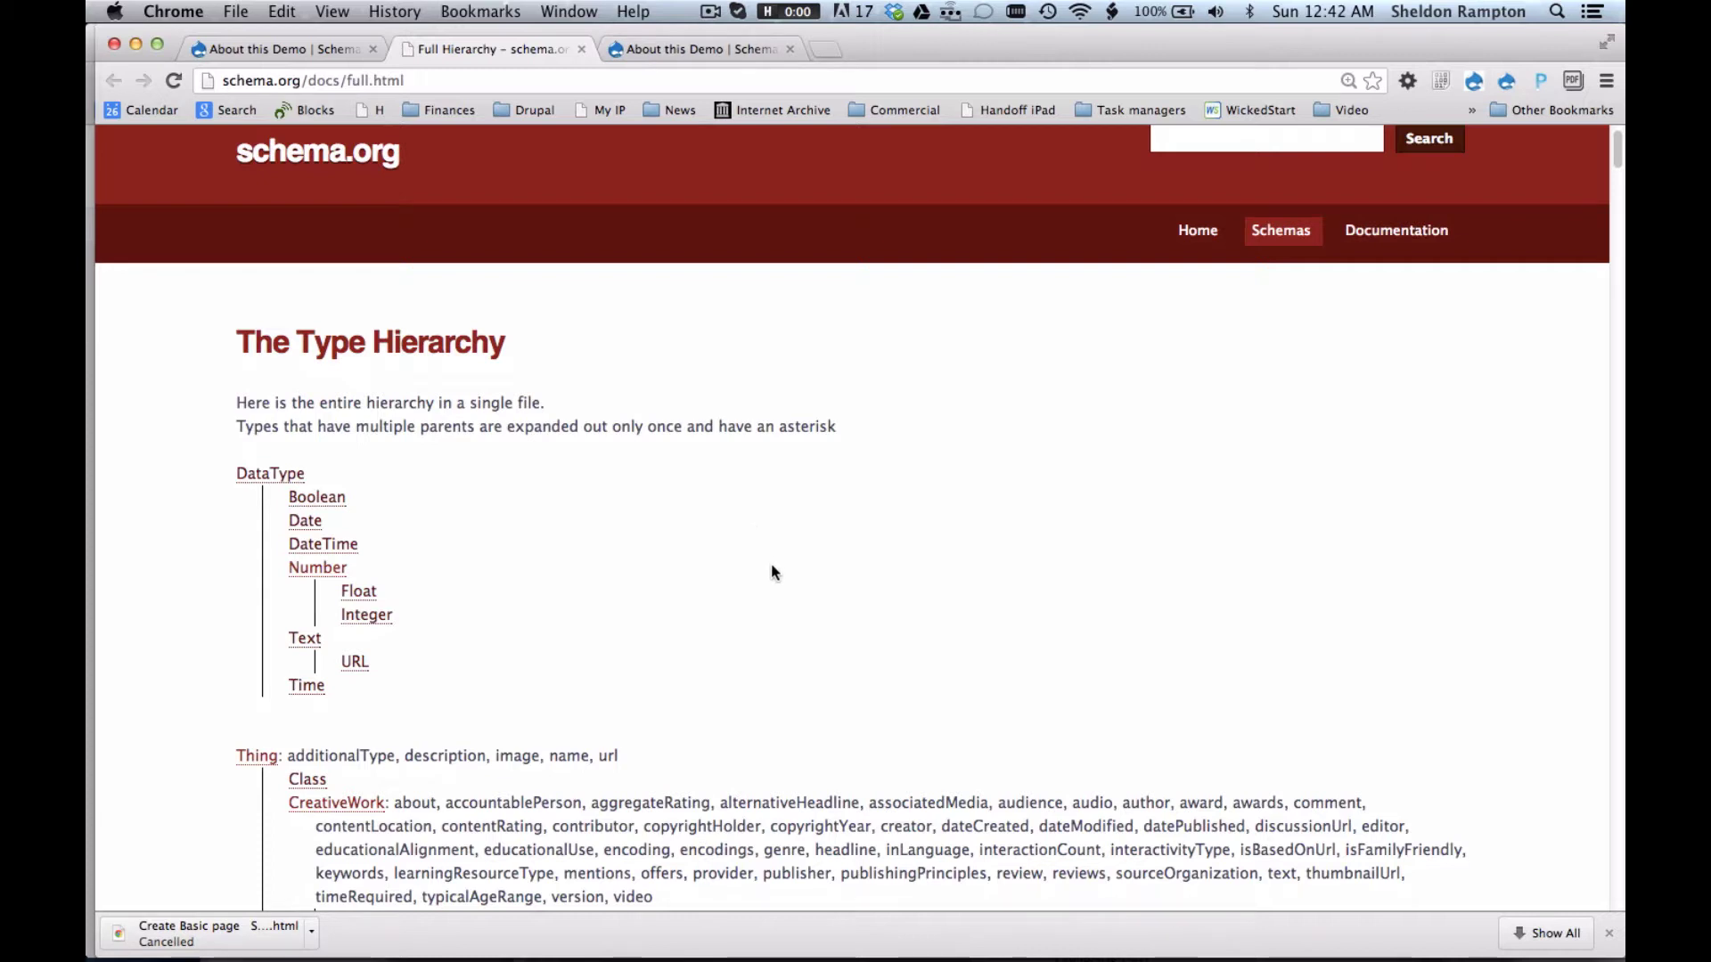
scroll(772, 563, down, 3)
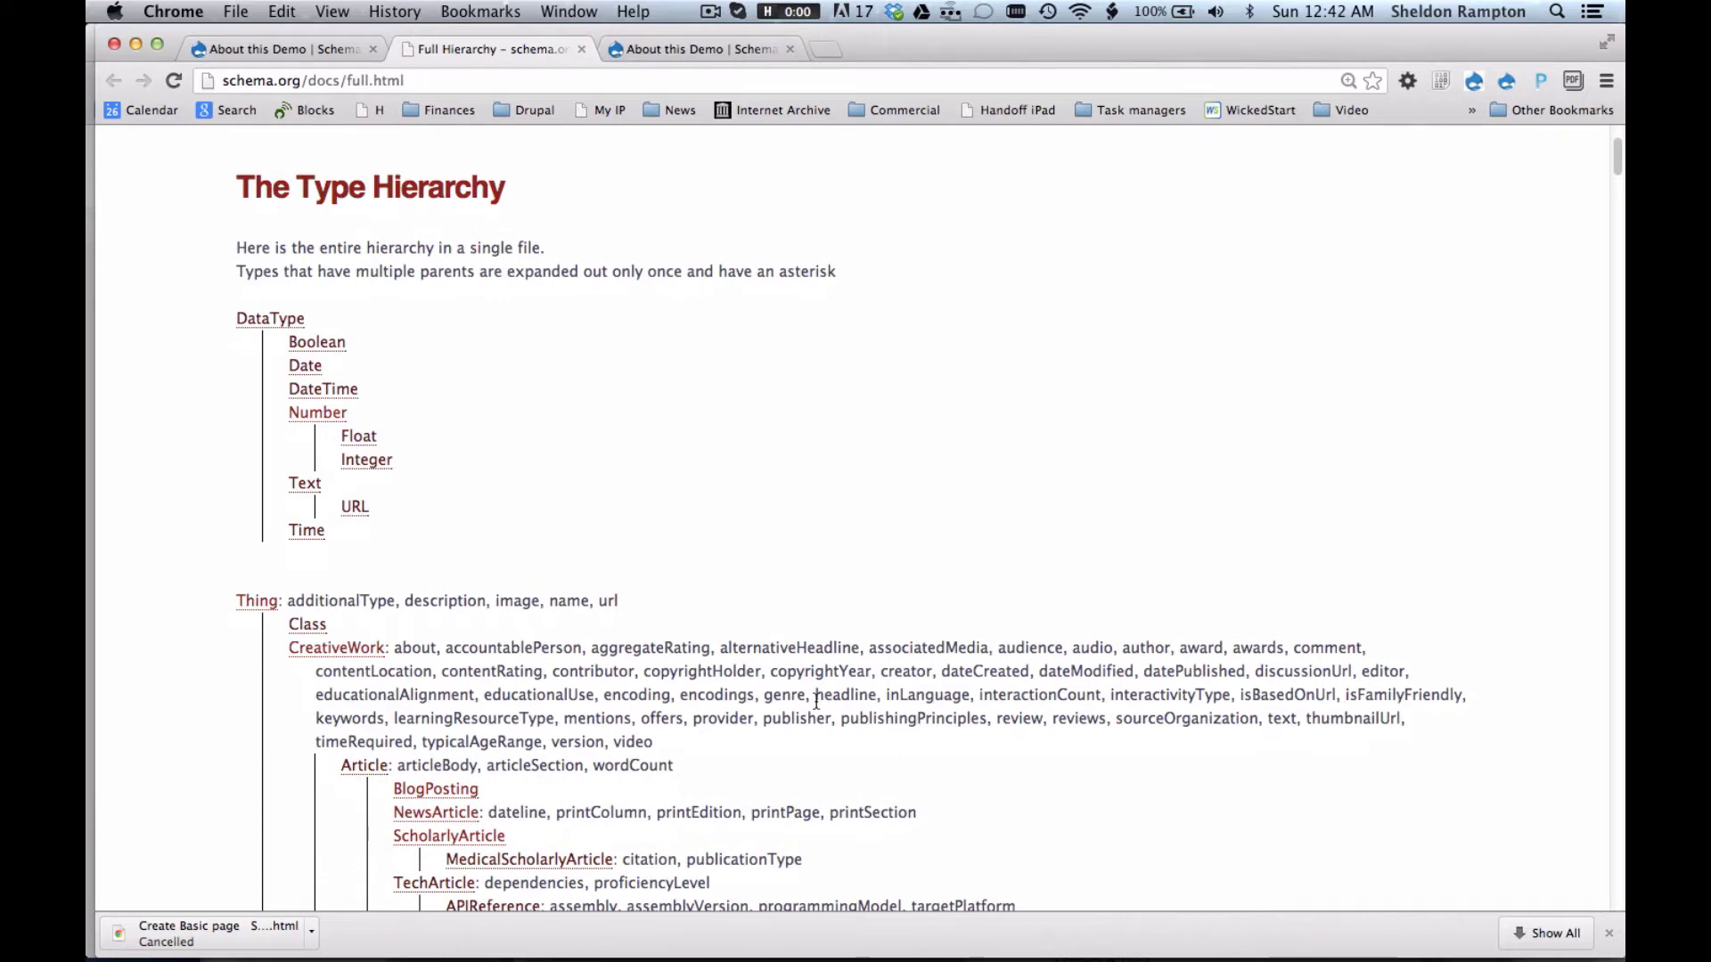
scroll(816, 701, down, 3)
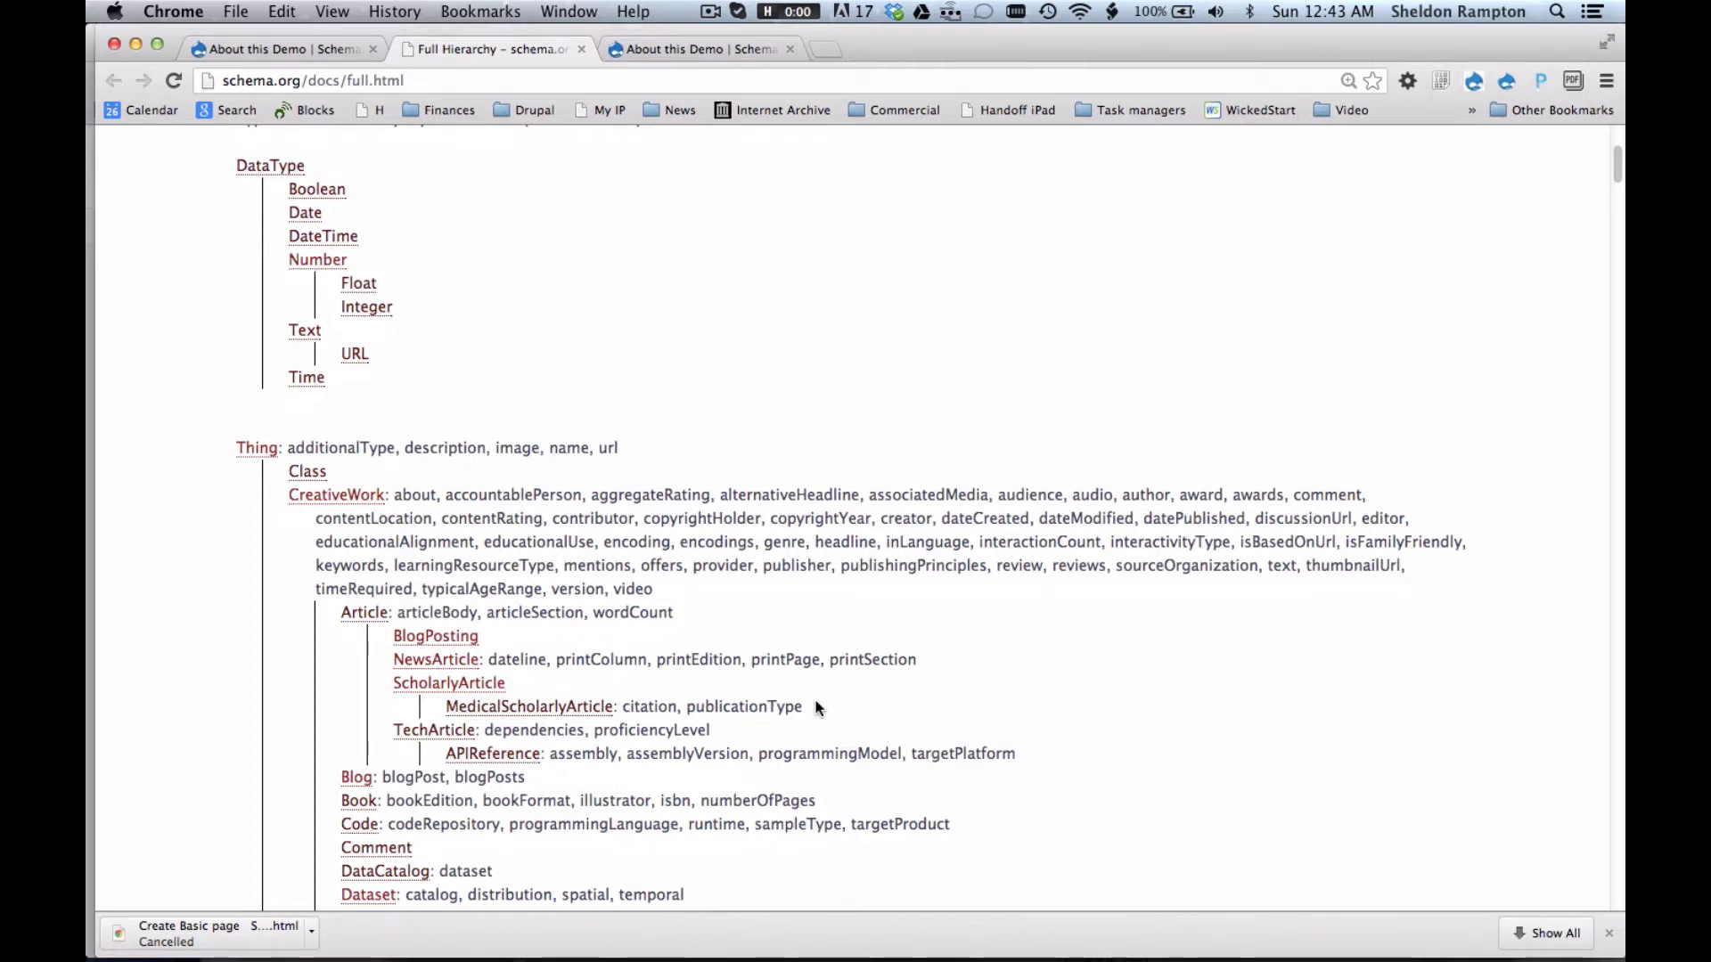
scroll(817, 707, down, 3)
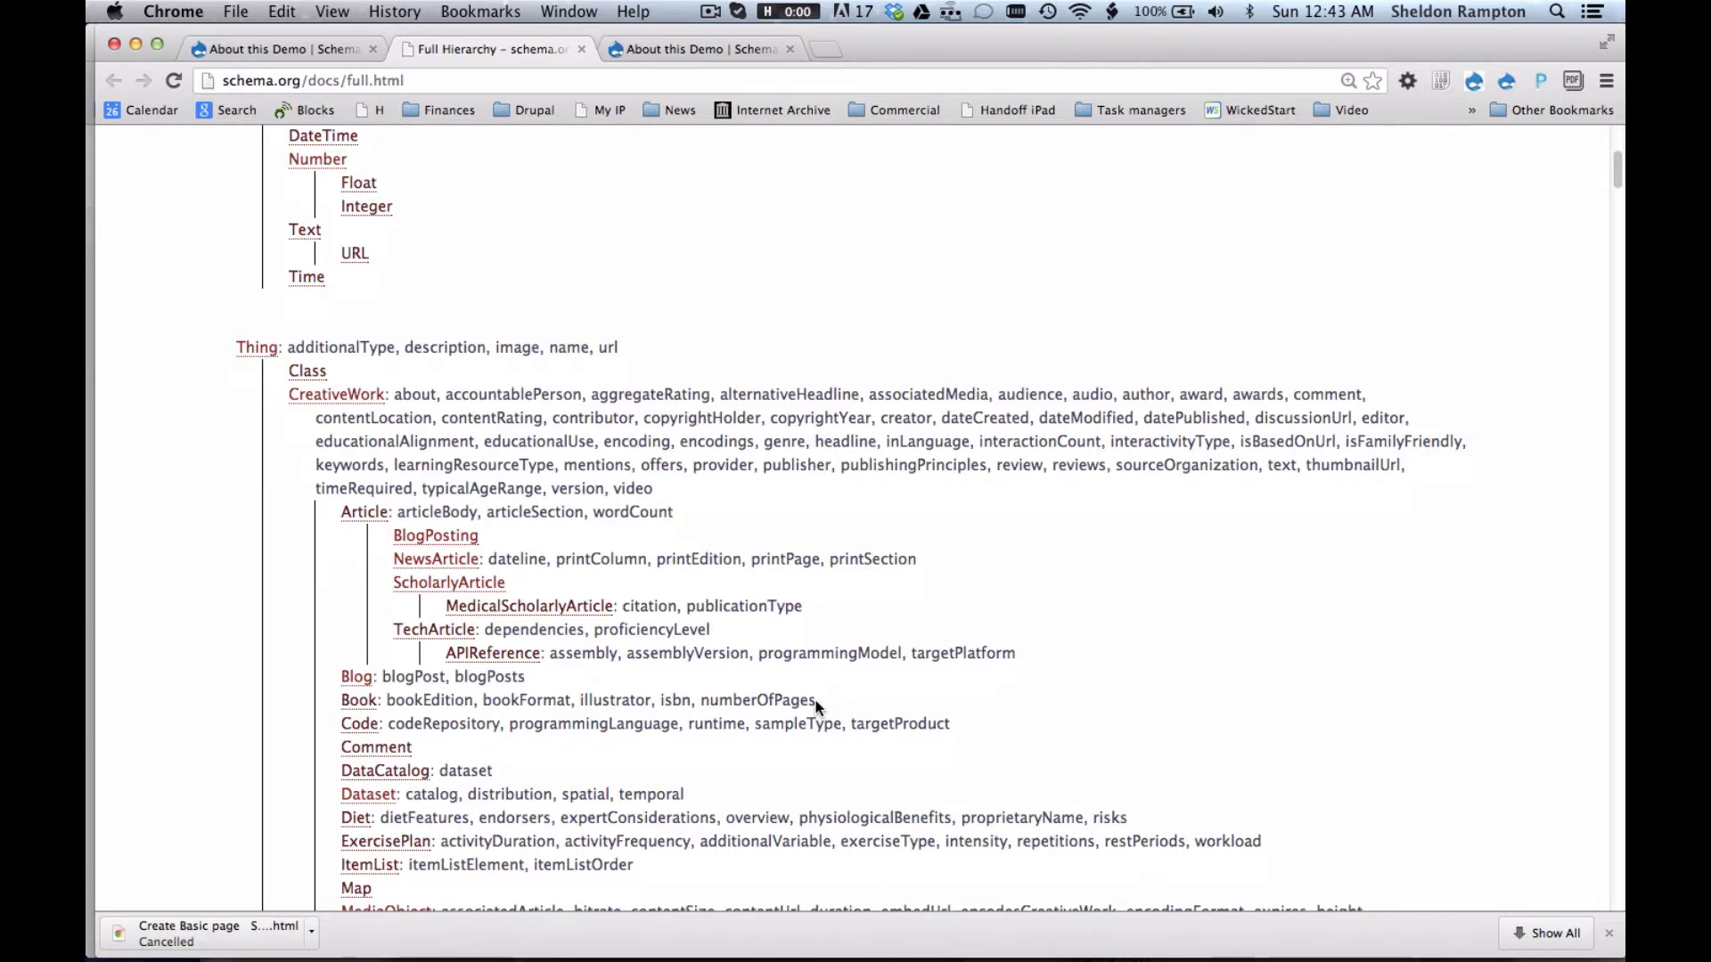
scroll(816, 707, down, 5)
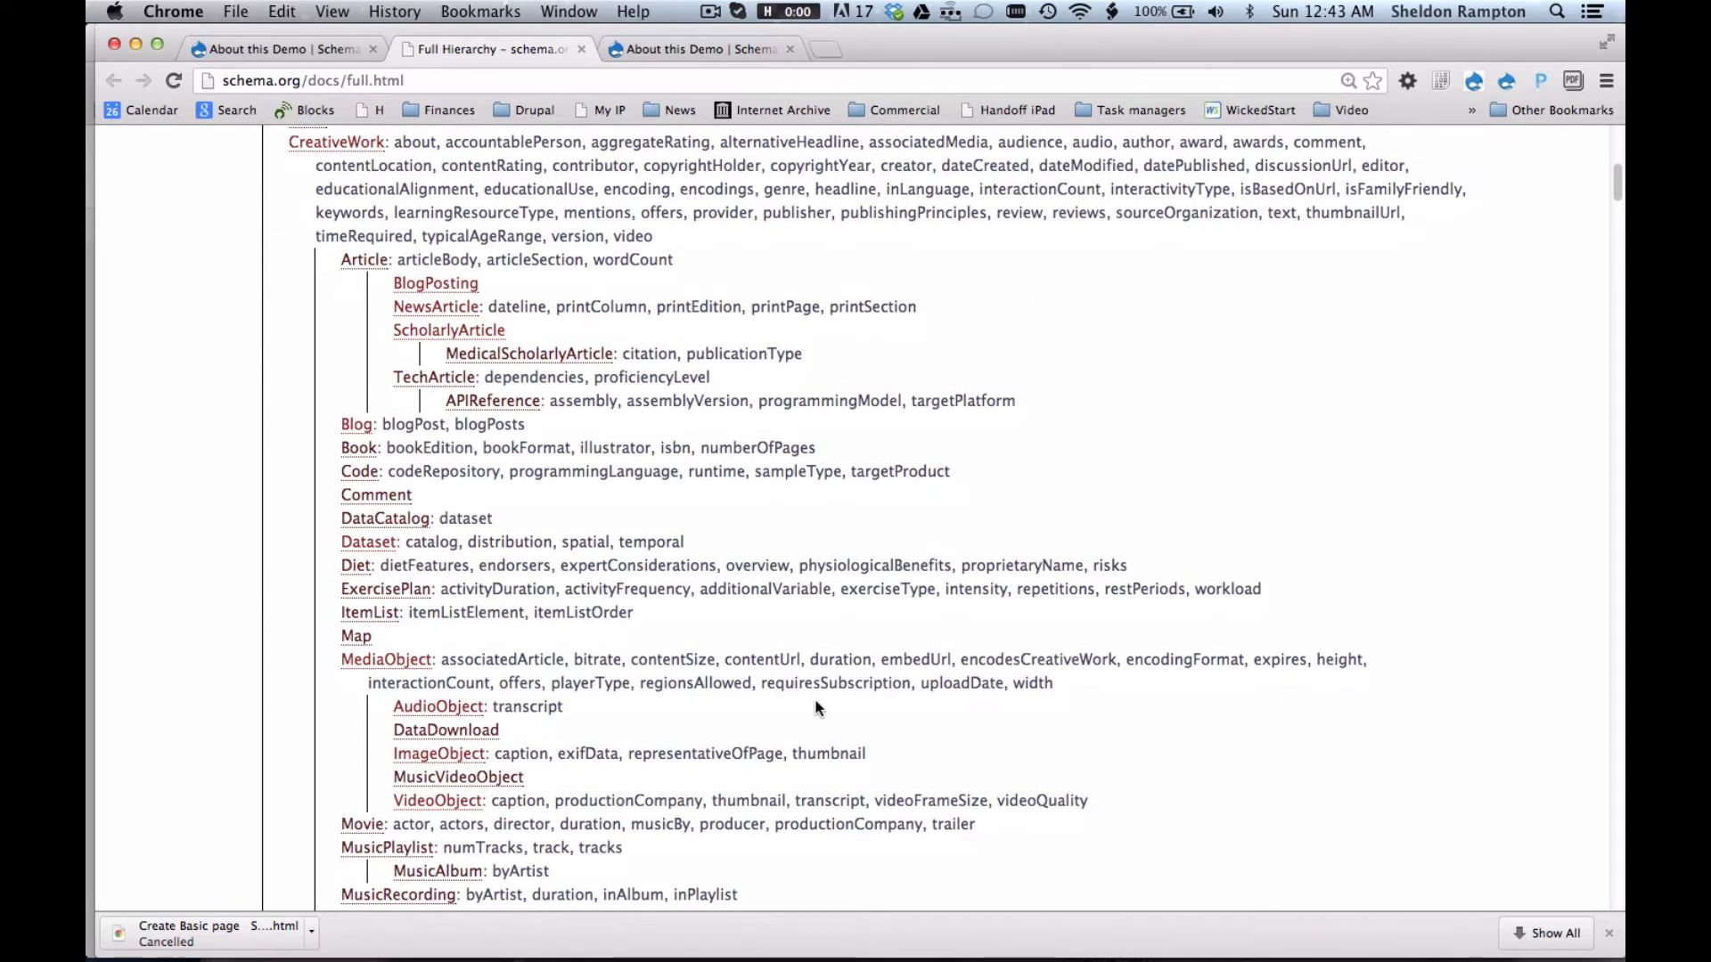
scroll(816, 708, down, 5)
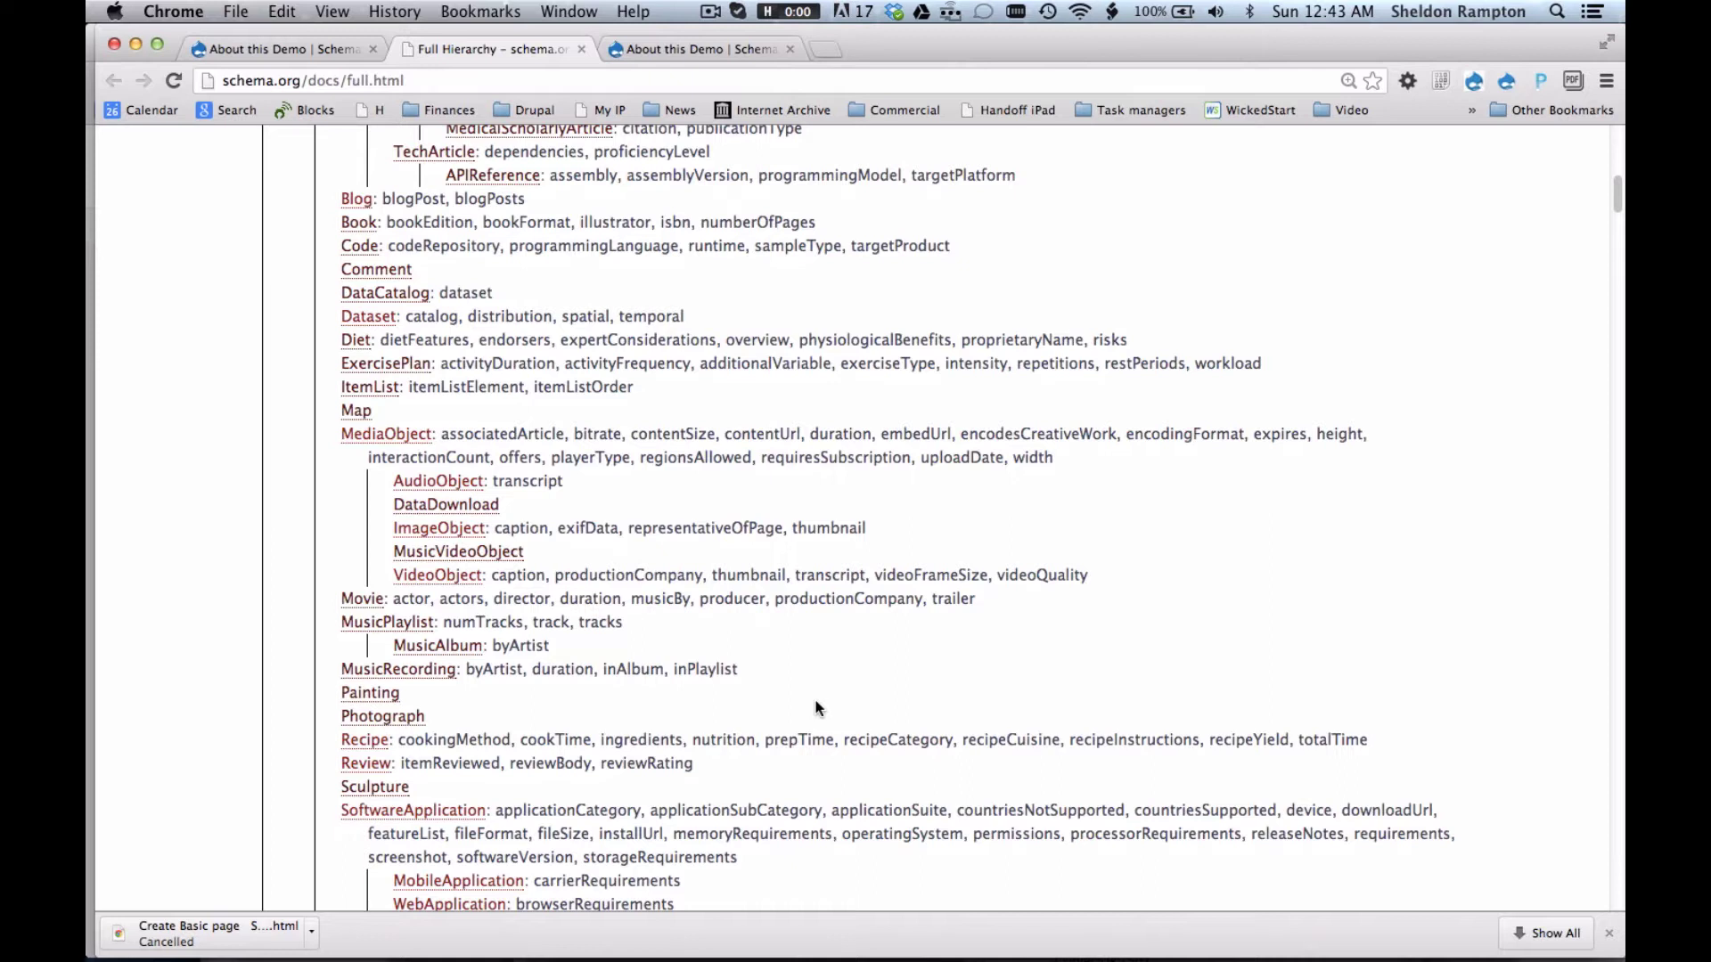
scroll(817, 708, down, 5)
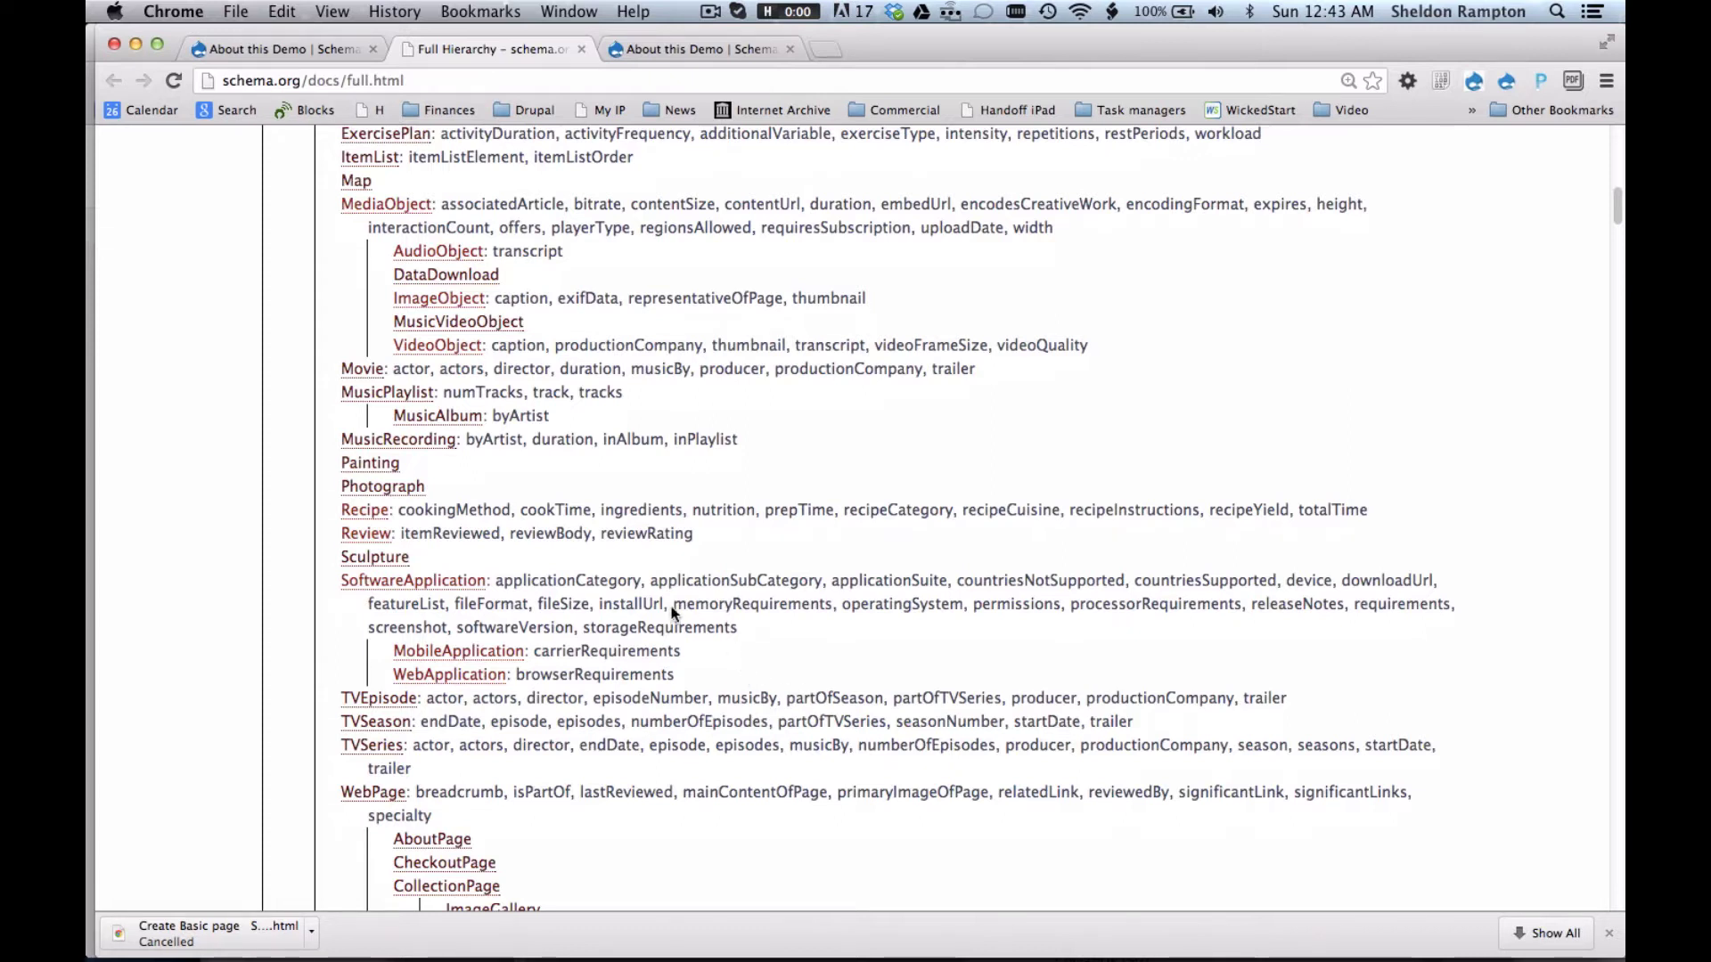
click(460, 585)
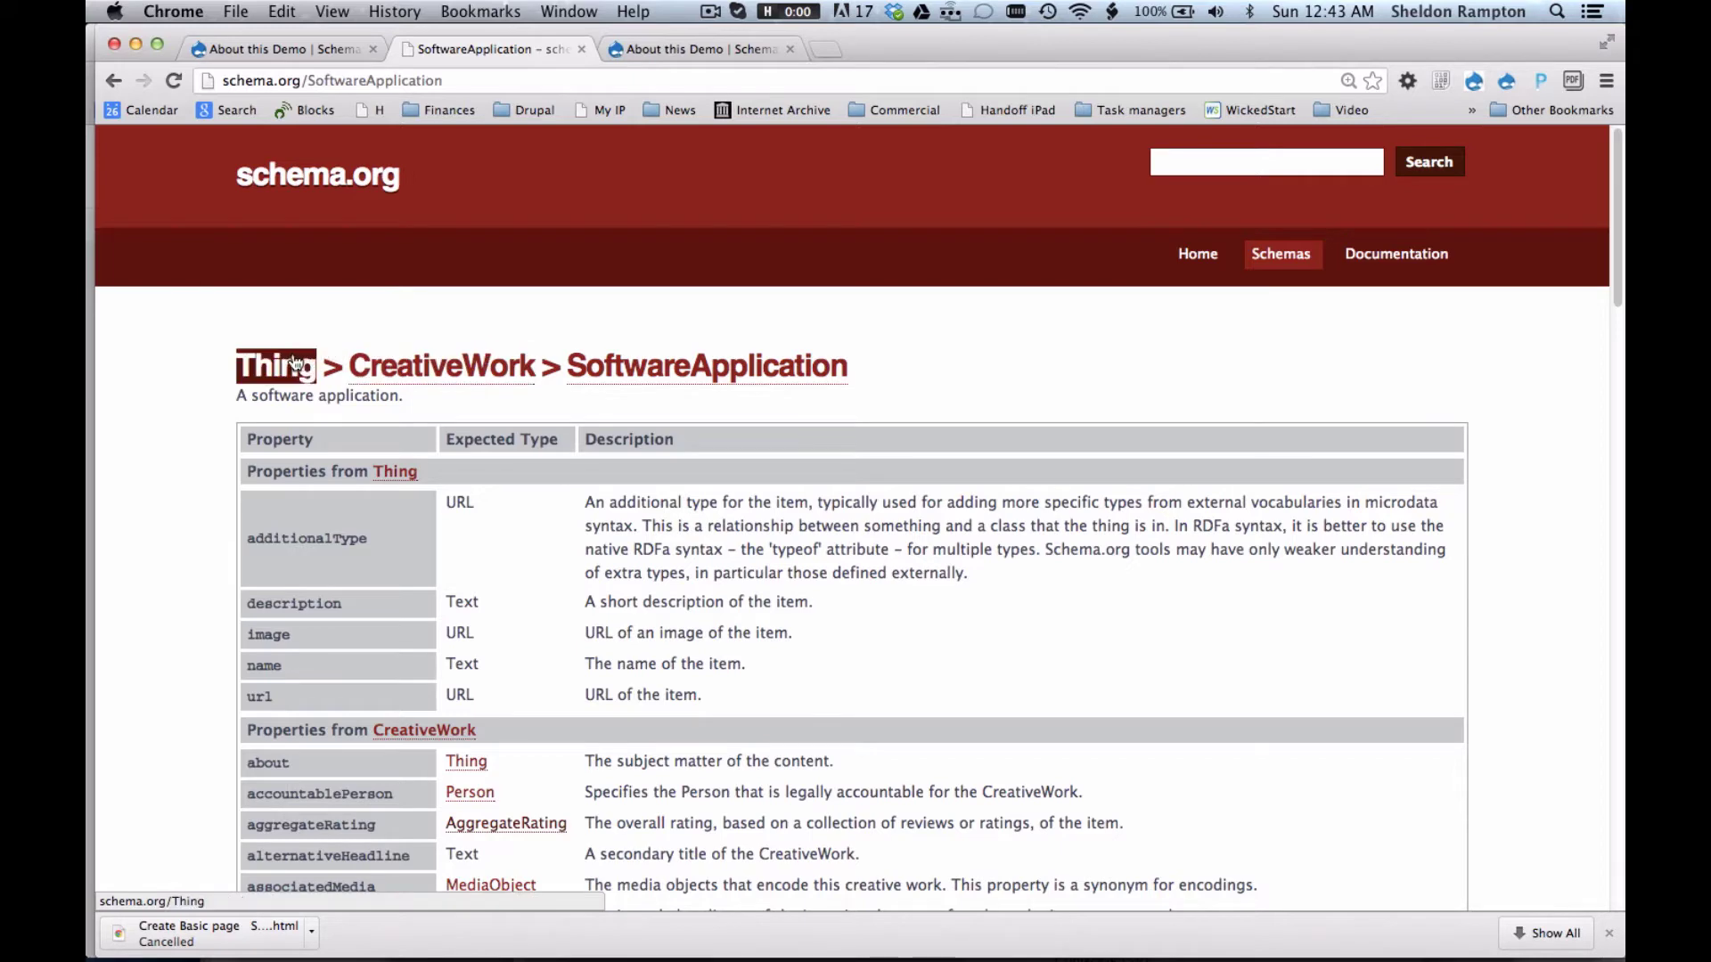
scroll(163, 648, down, 2)
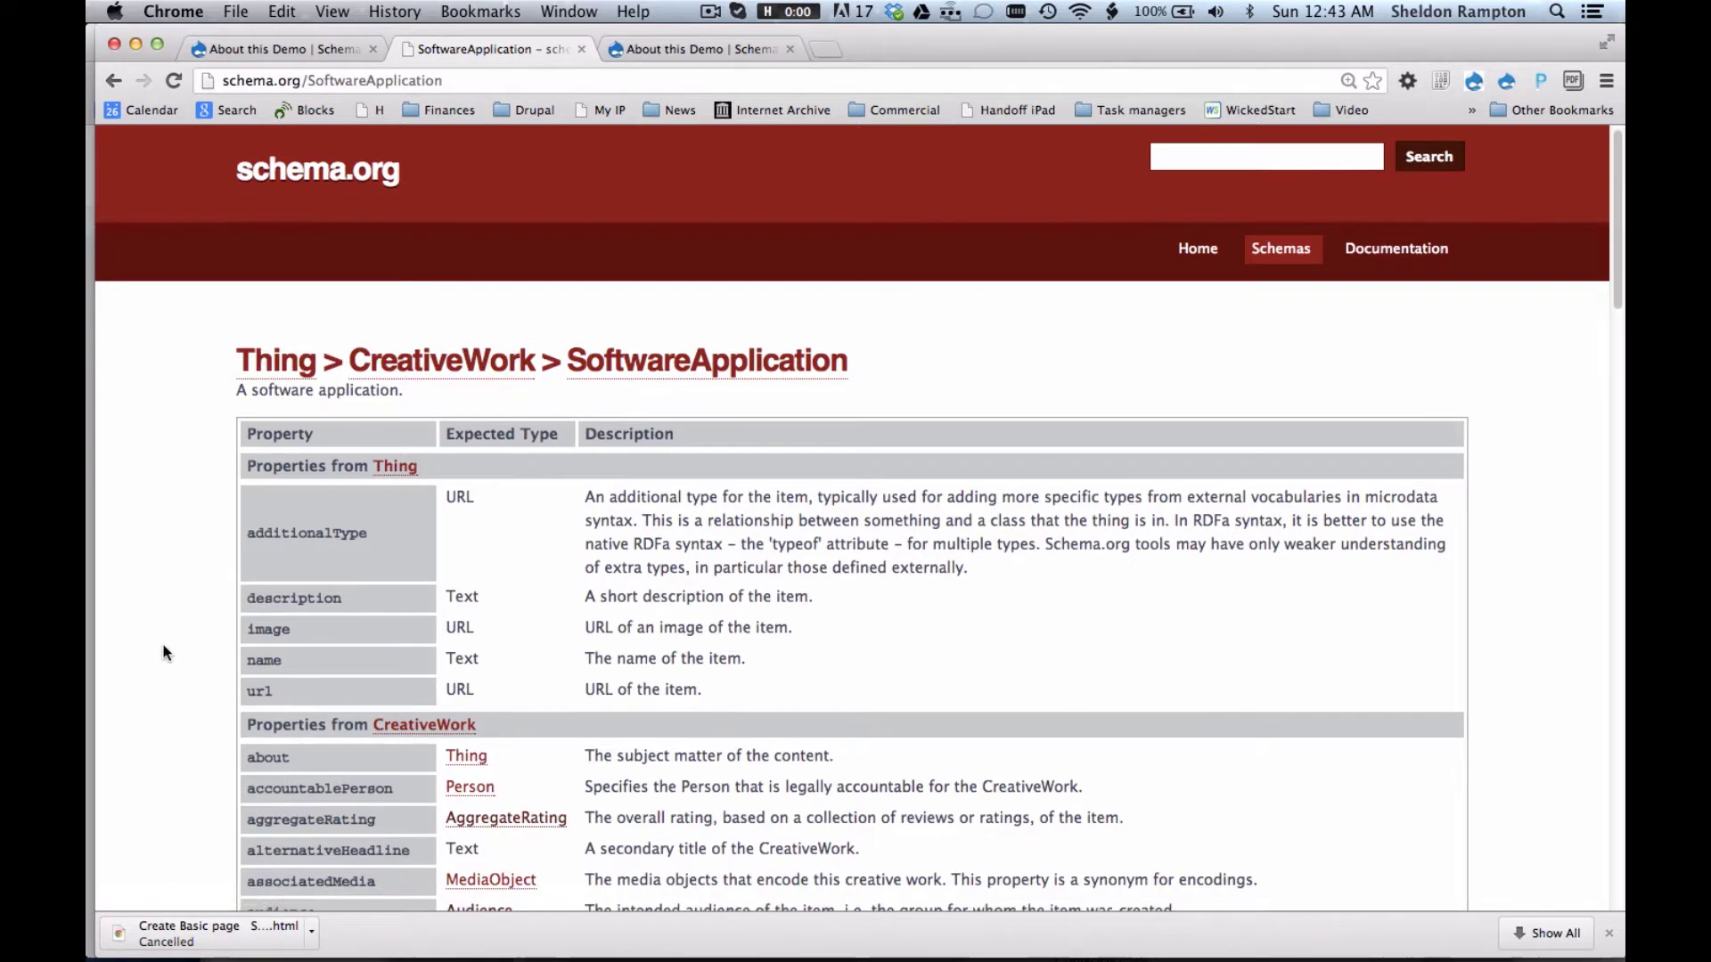
scroll(163, 653, down, 1)
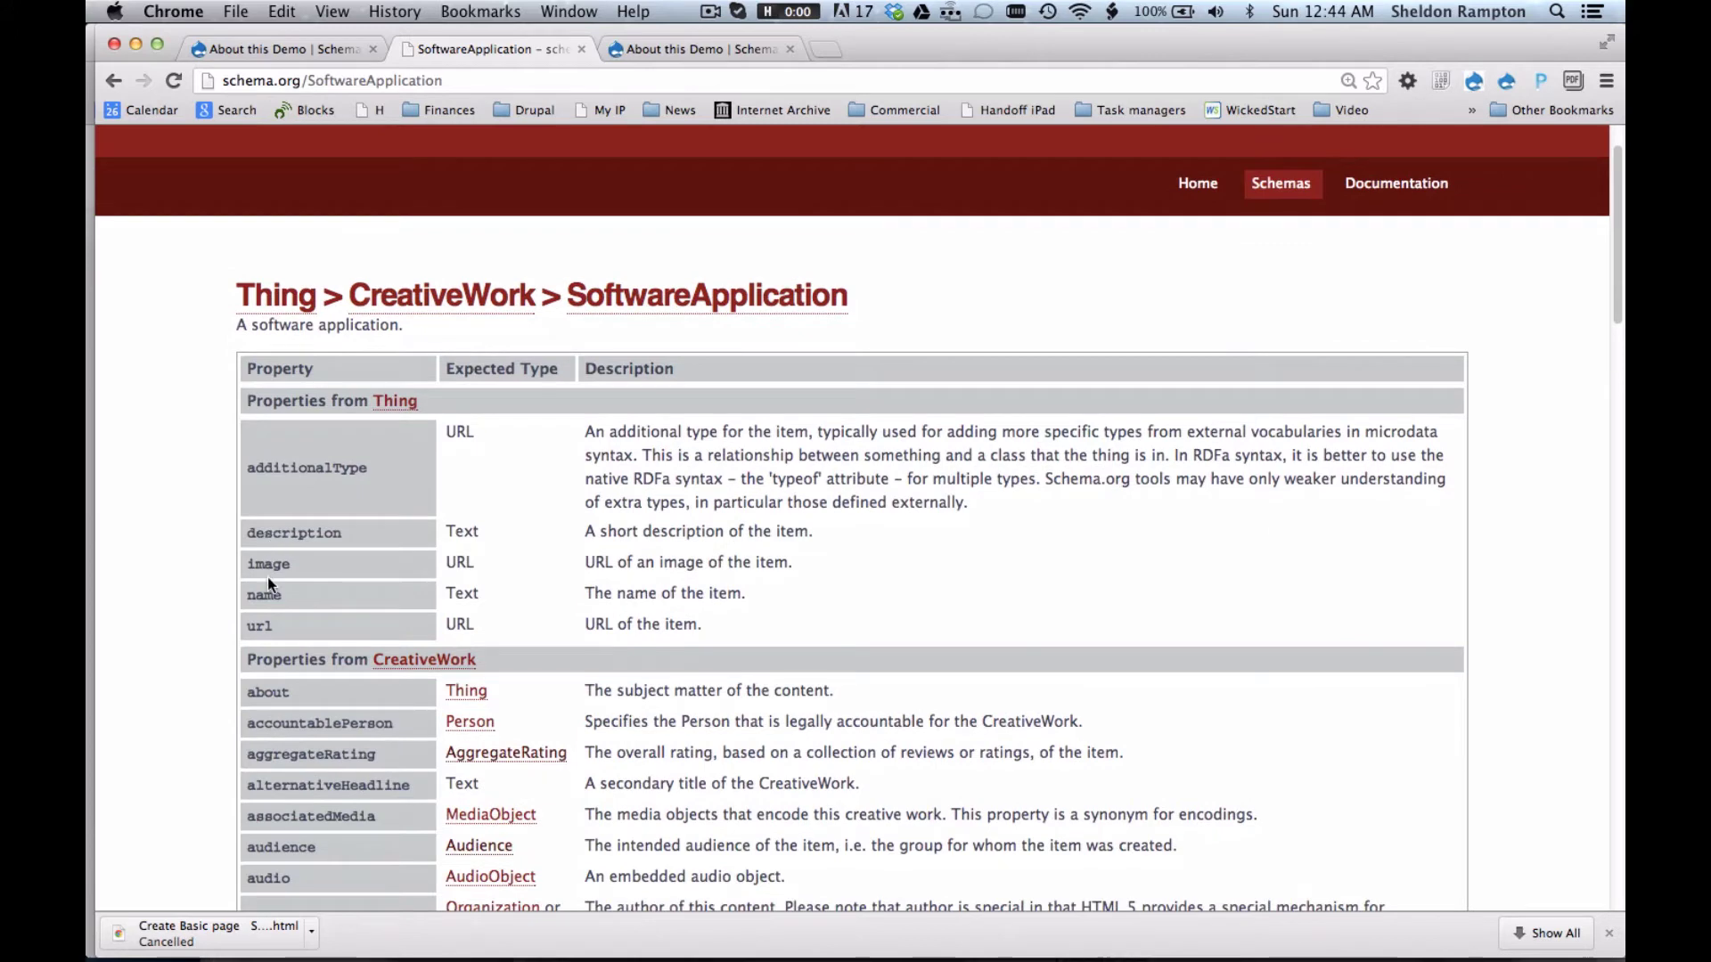
scroll(155, 634, down, 2)
scroll(155, 639, down, 5)
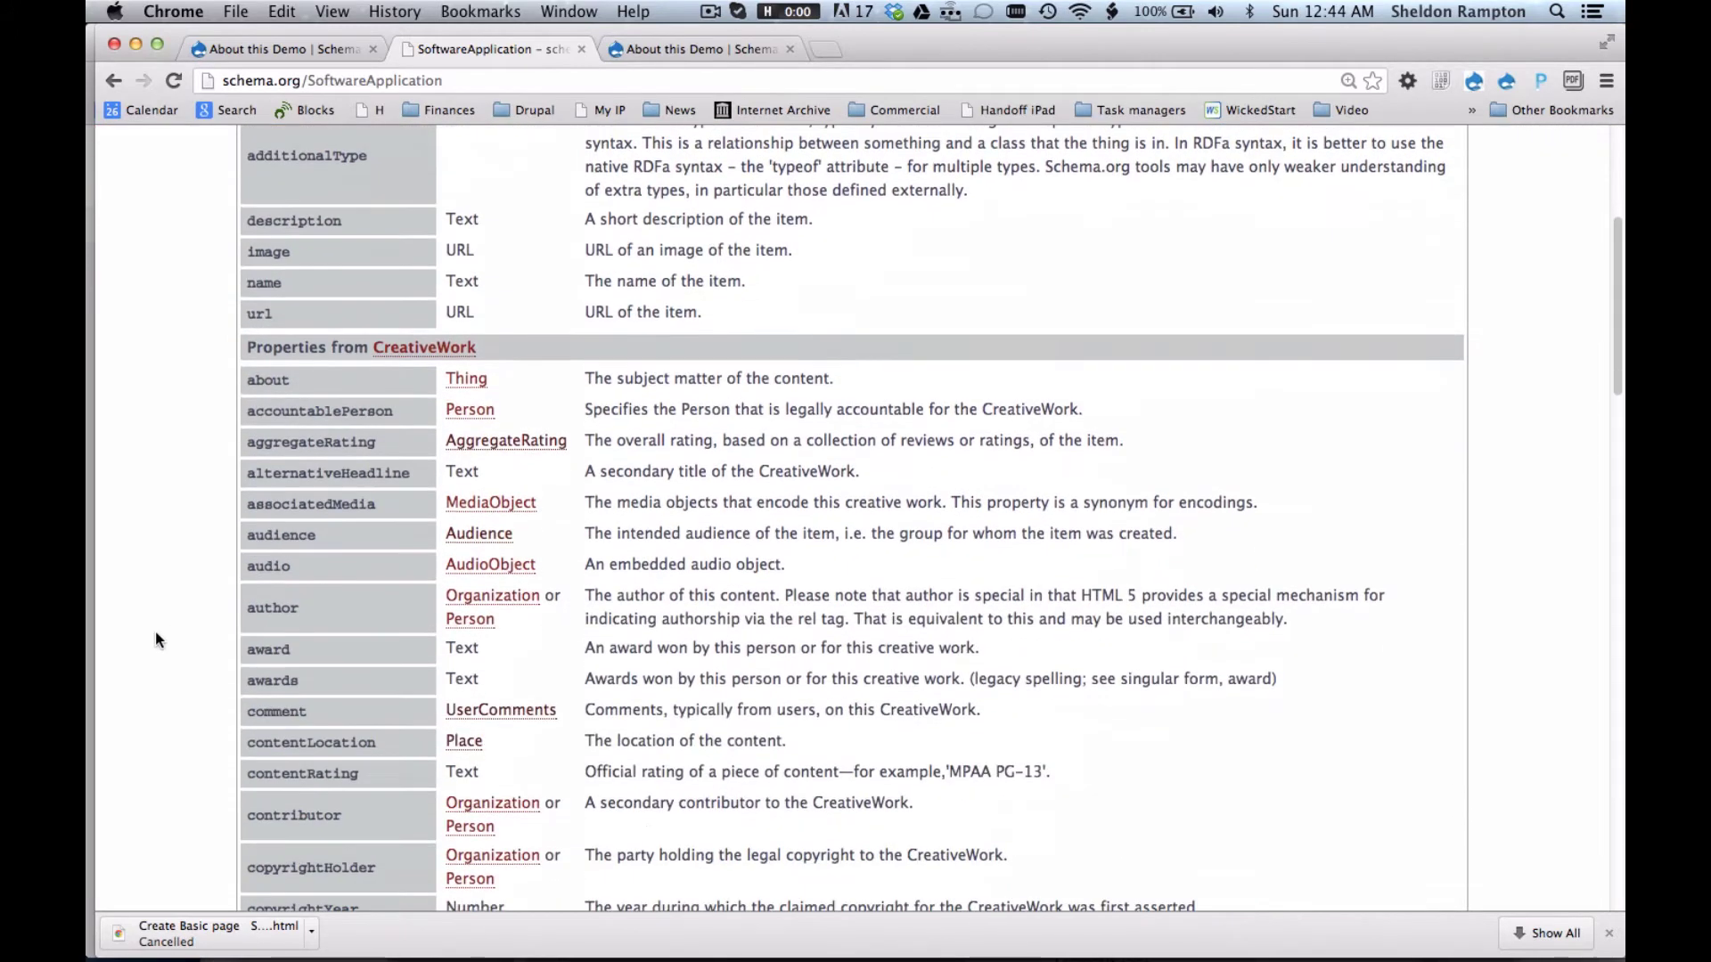
scroll(155, 631, down, 3)
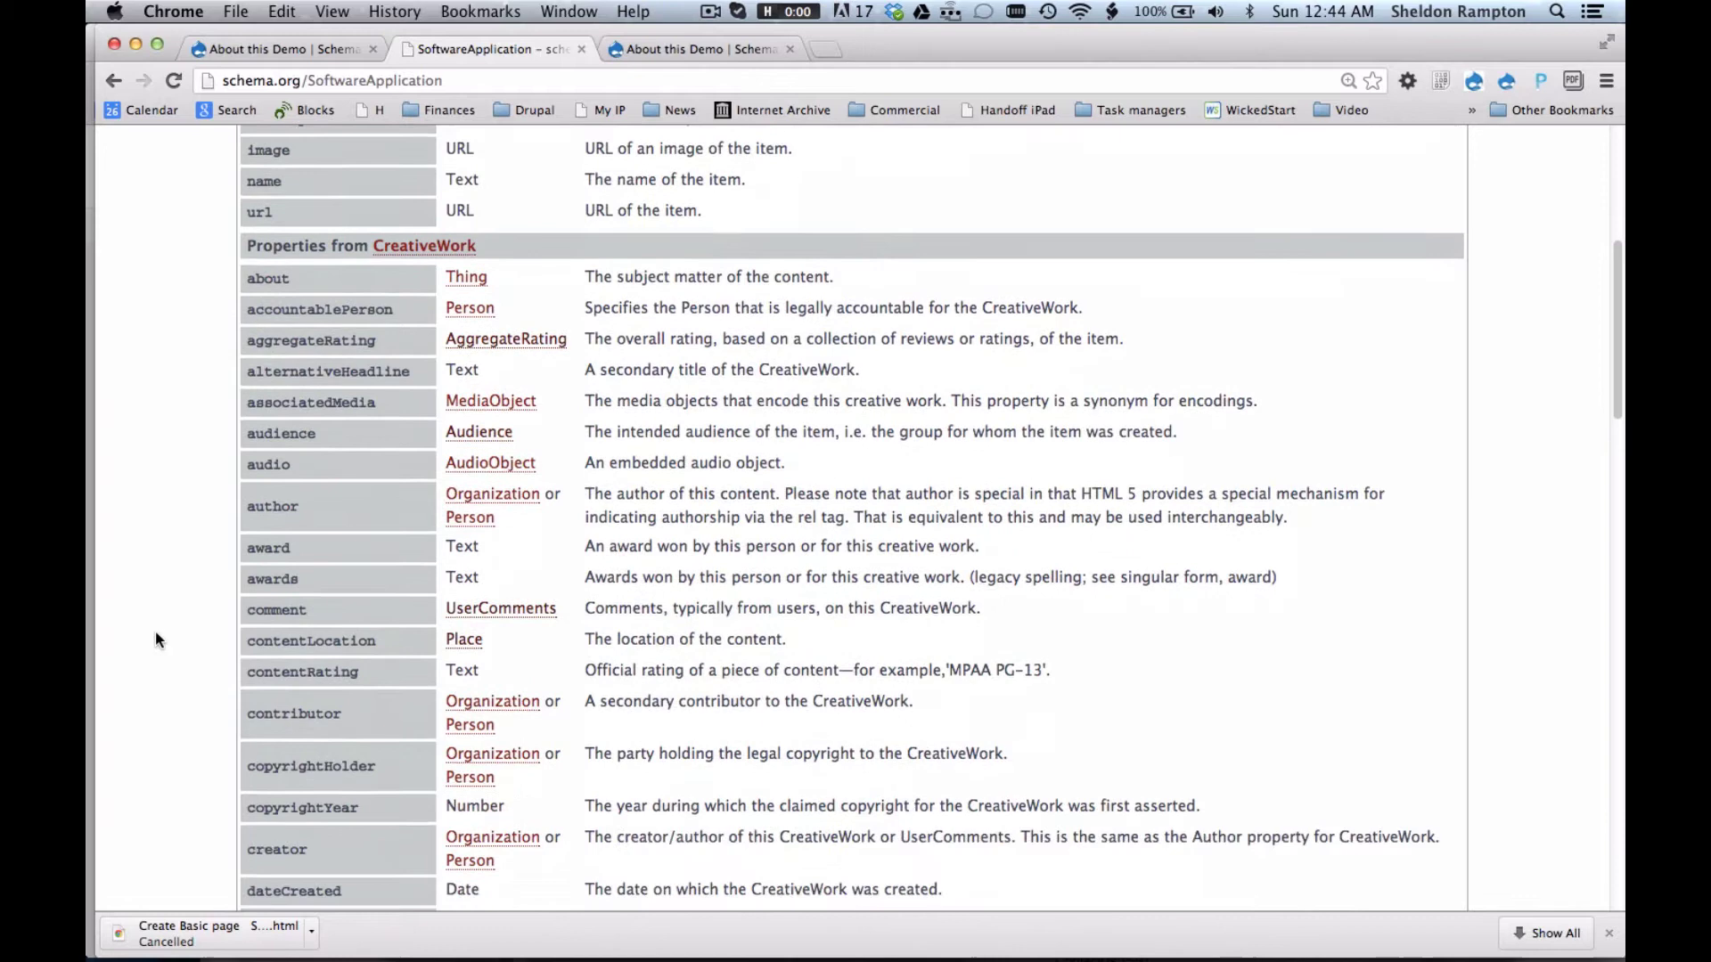
scroll(155, 631, down, 2)
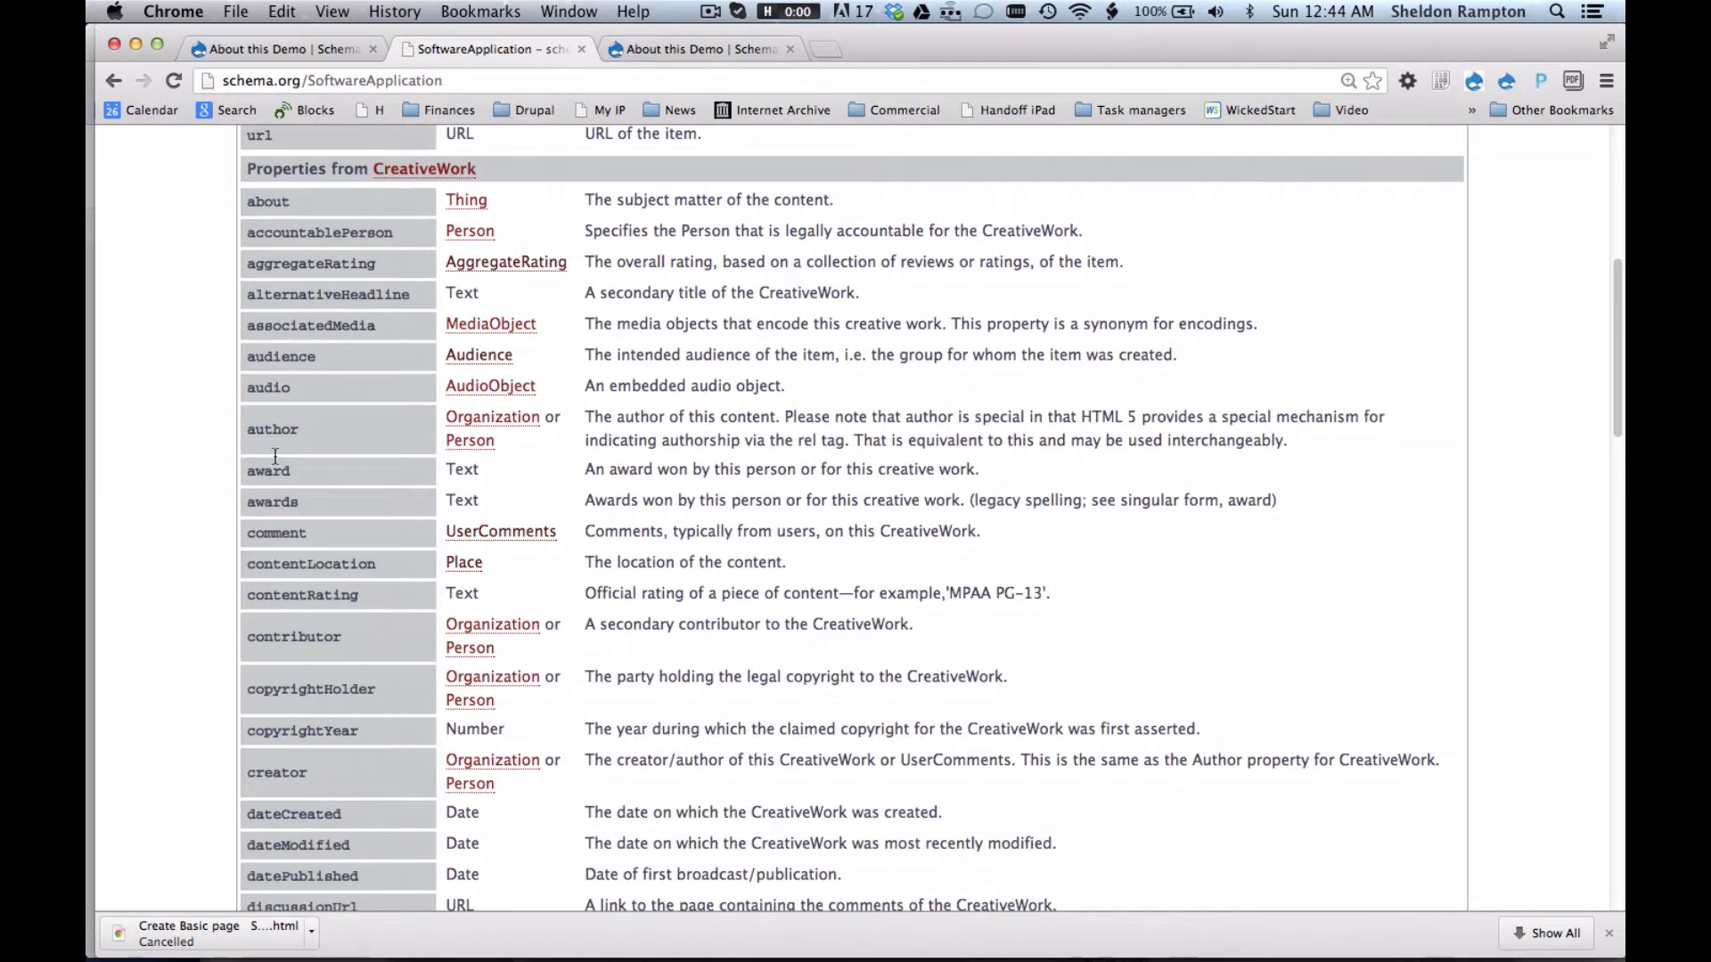
double_click(323, 260)
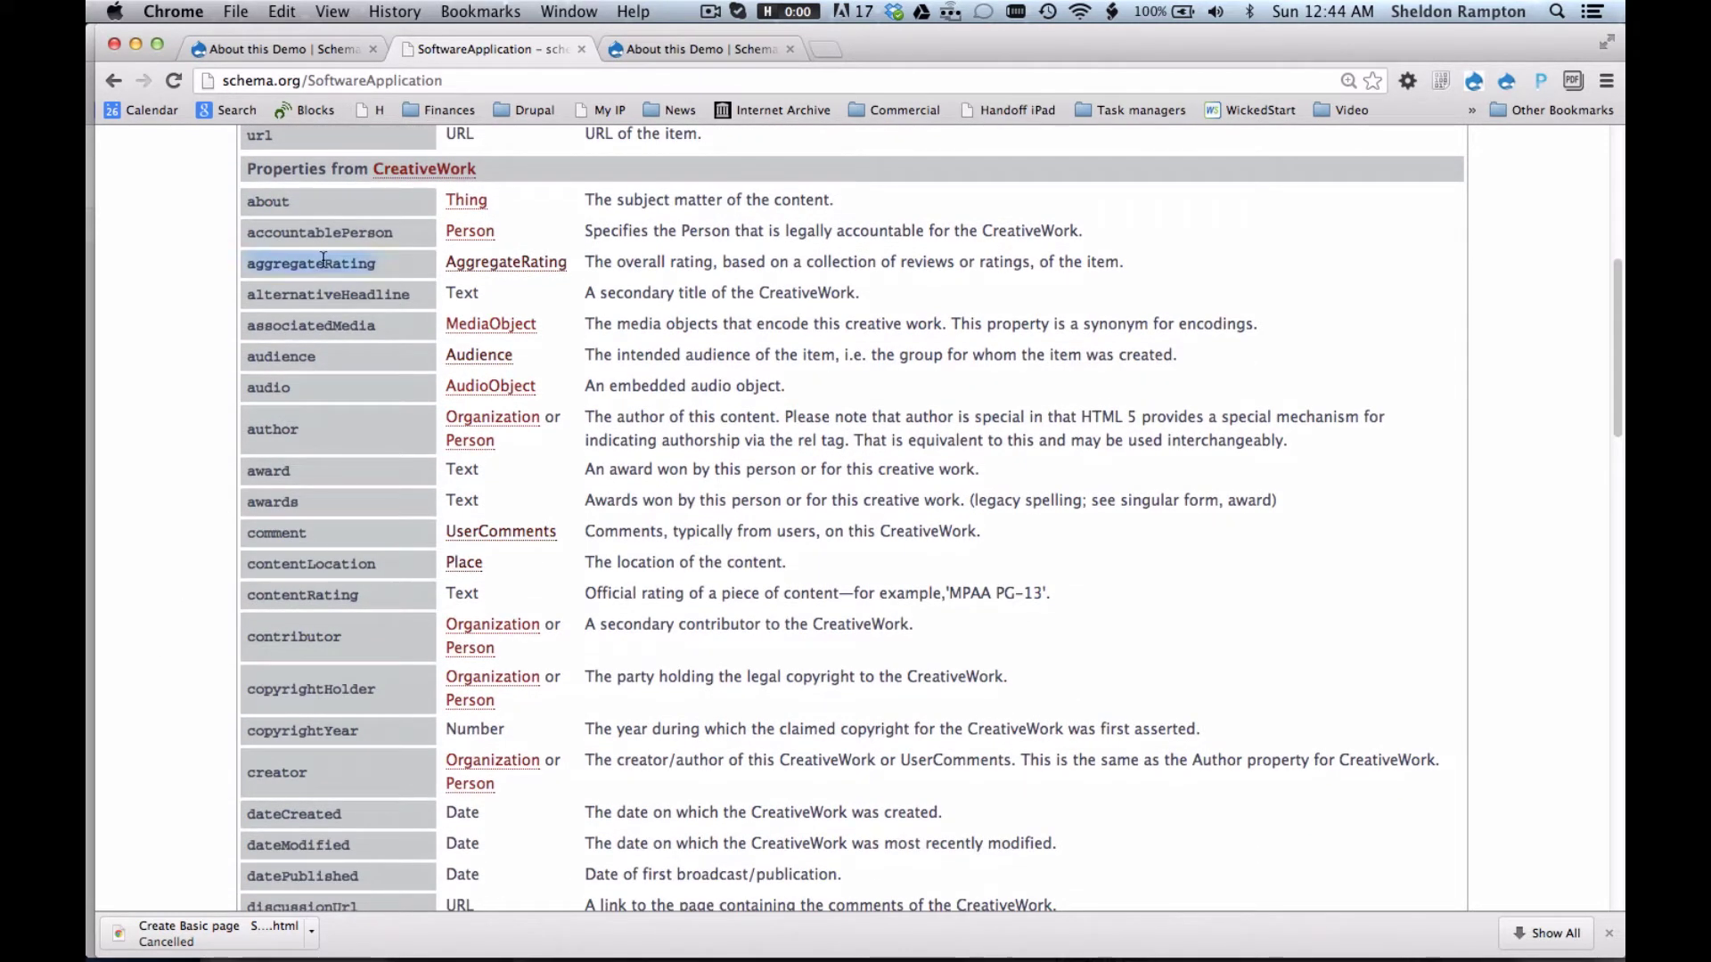
double_click(266, 435)
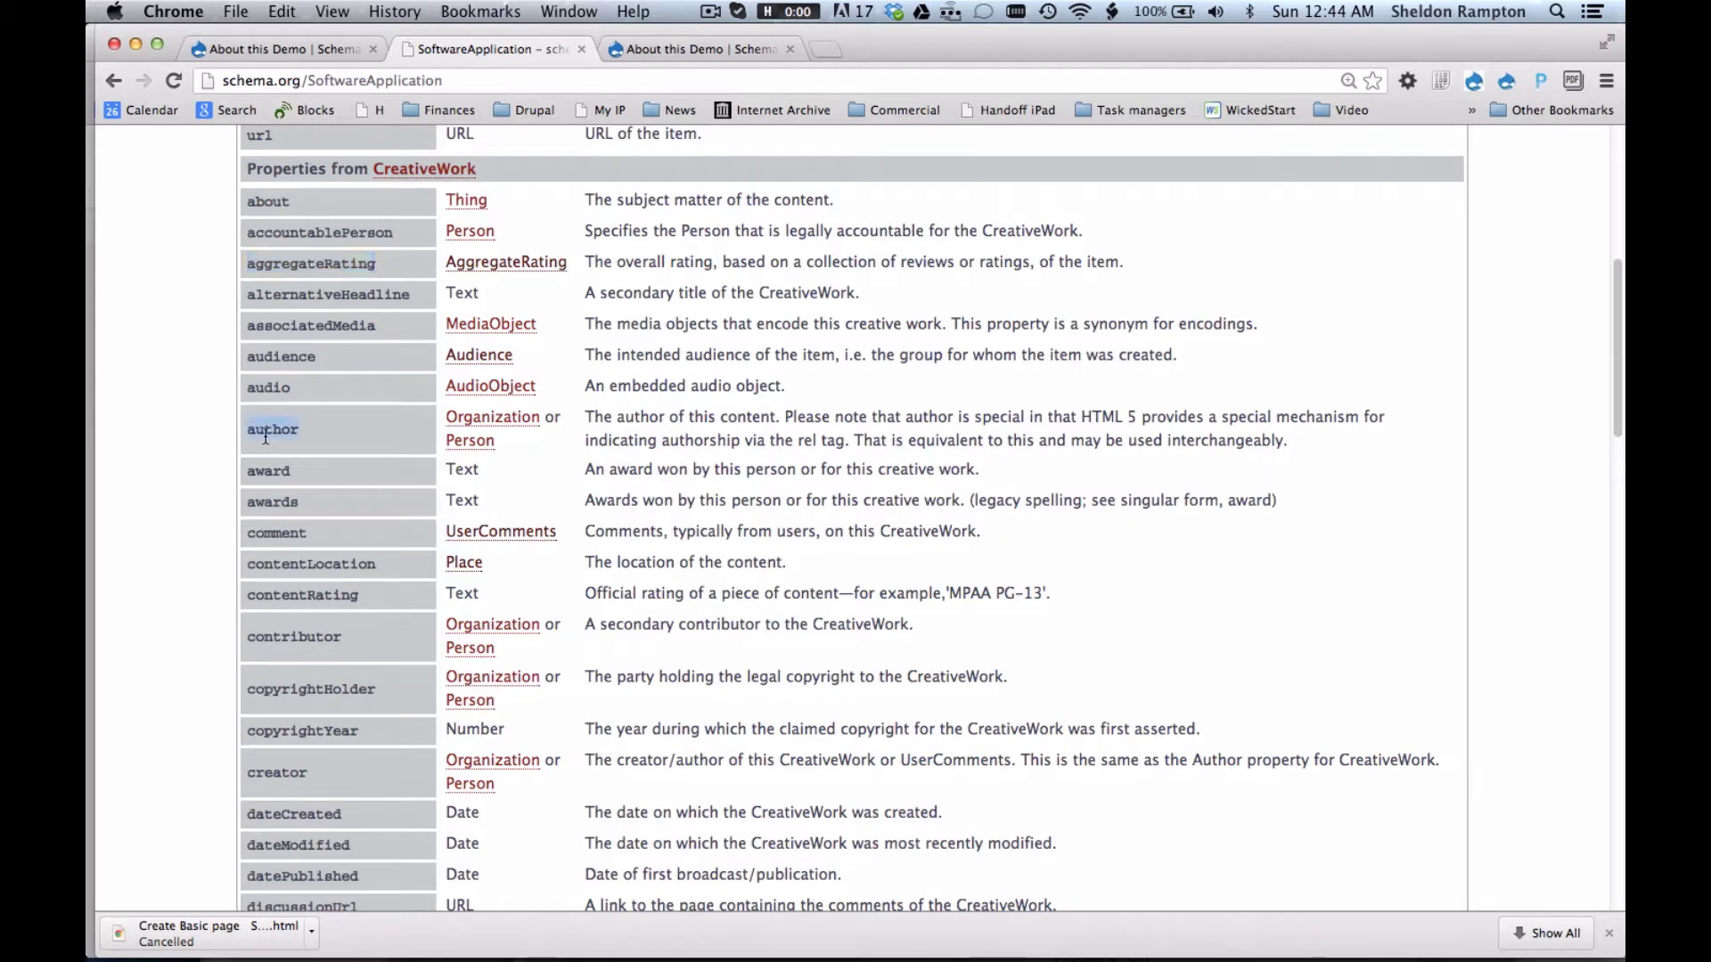
double_click(280, 632)
scroll(281, 630, down, 3)
double_click(278, 659)
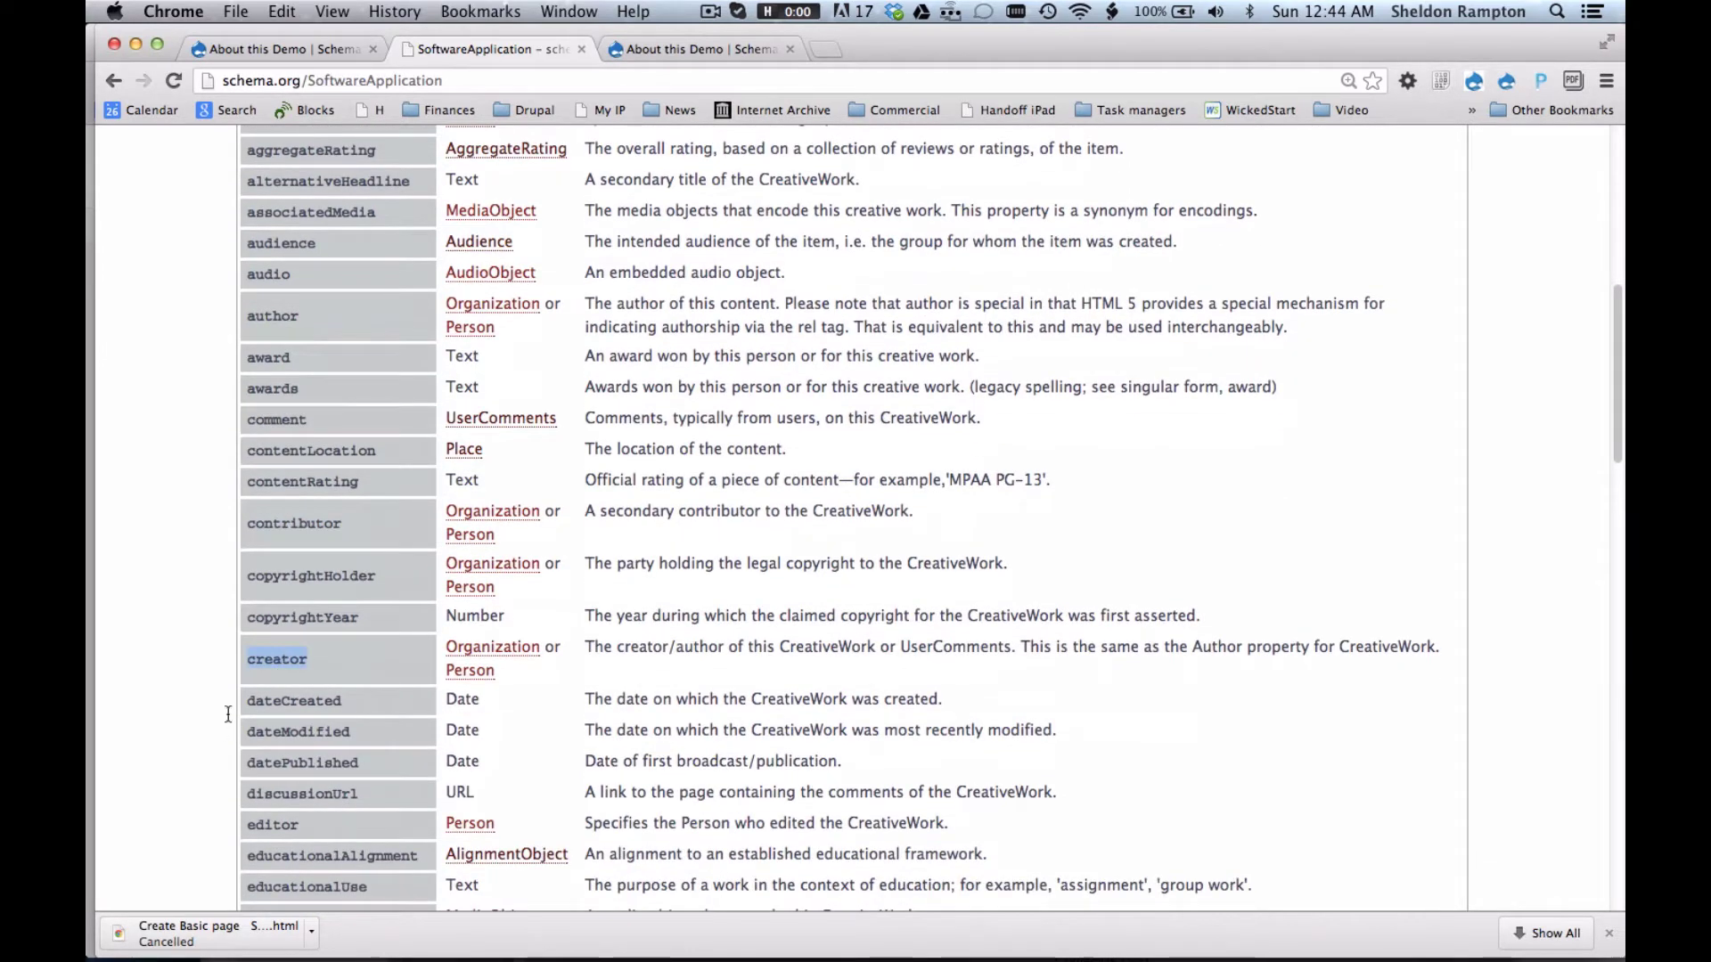
scroll(228, 713, down, 12)
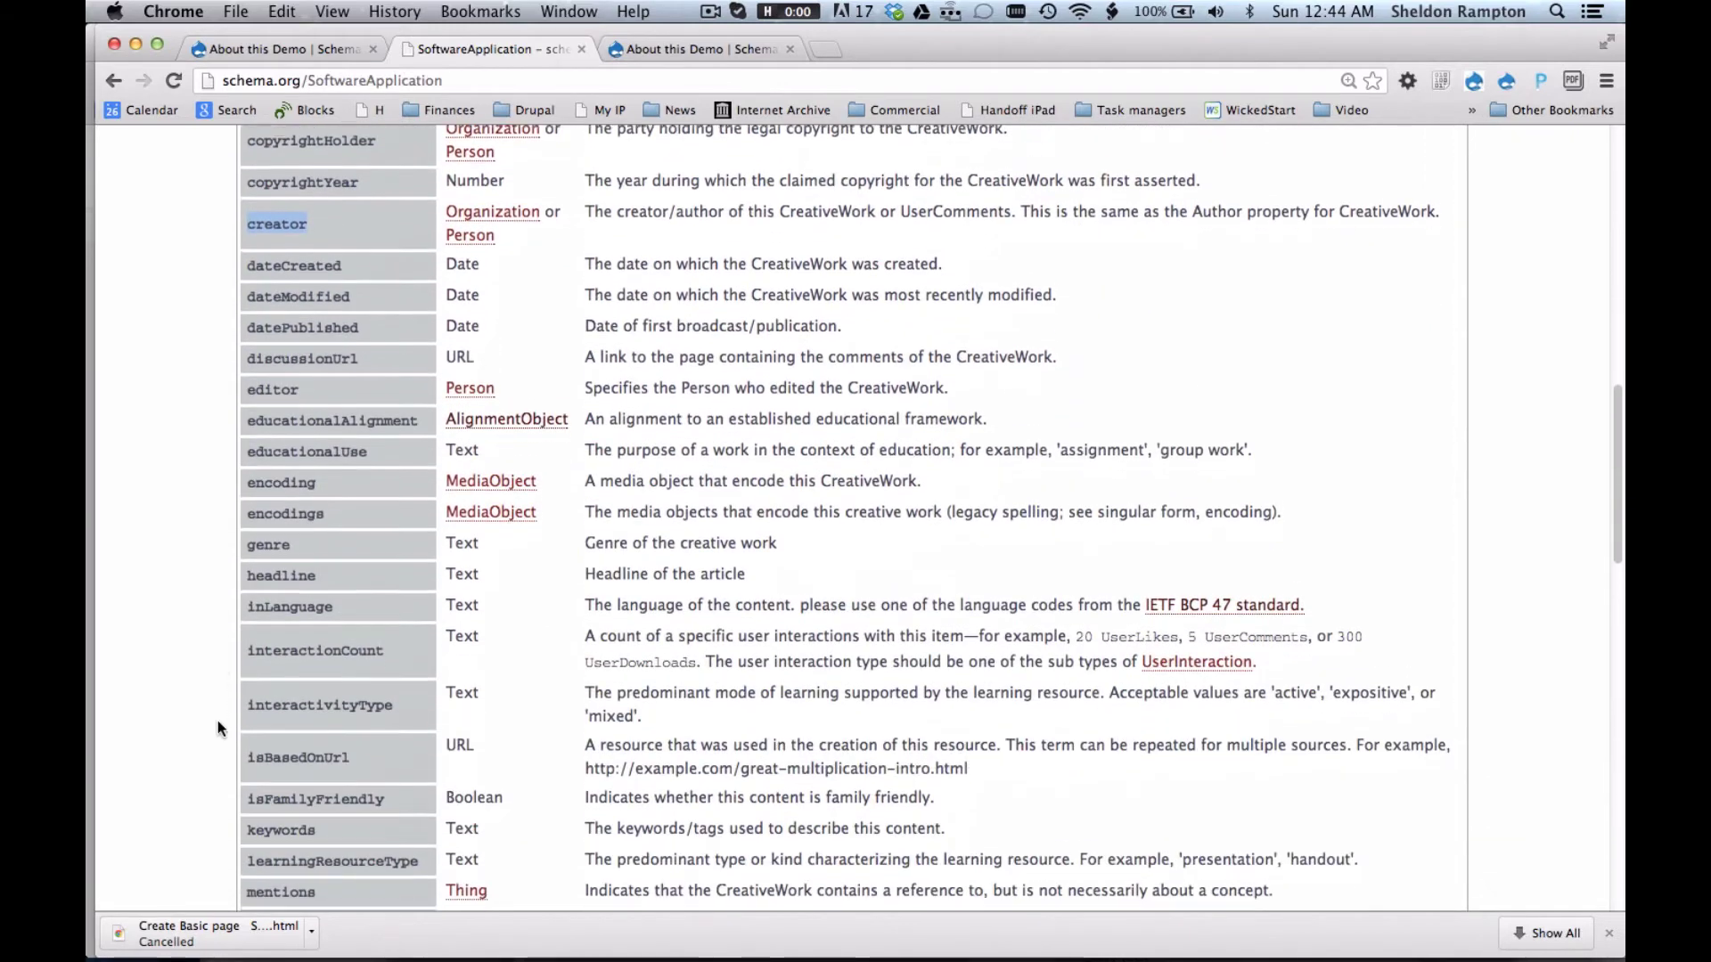
scroll(217, 720, down, 8)
scroll(339, 750, down, 10)
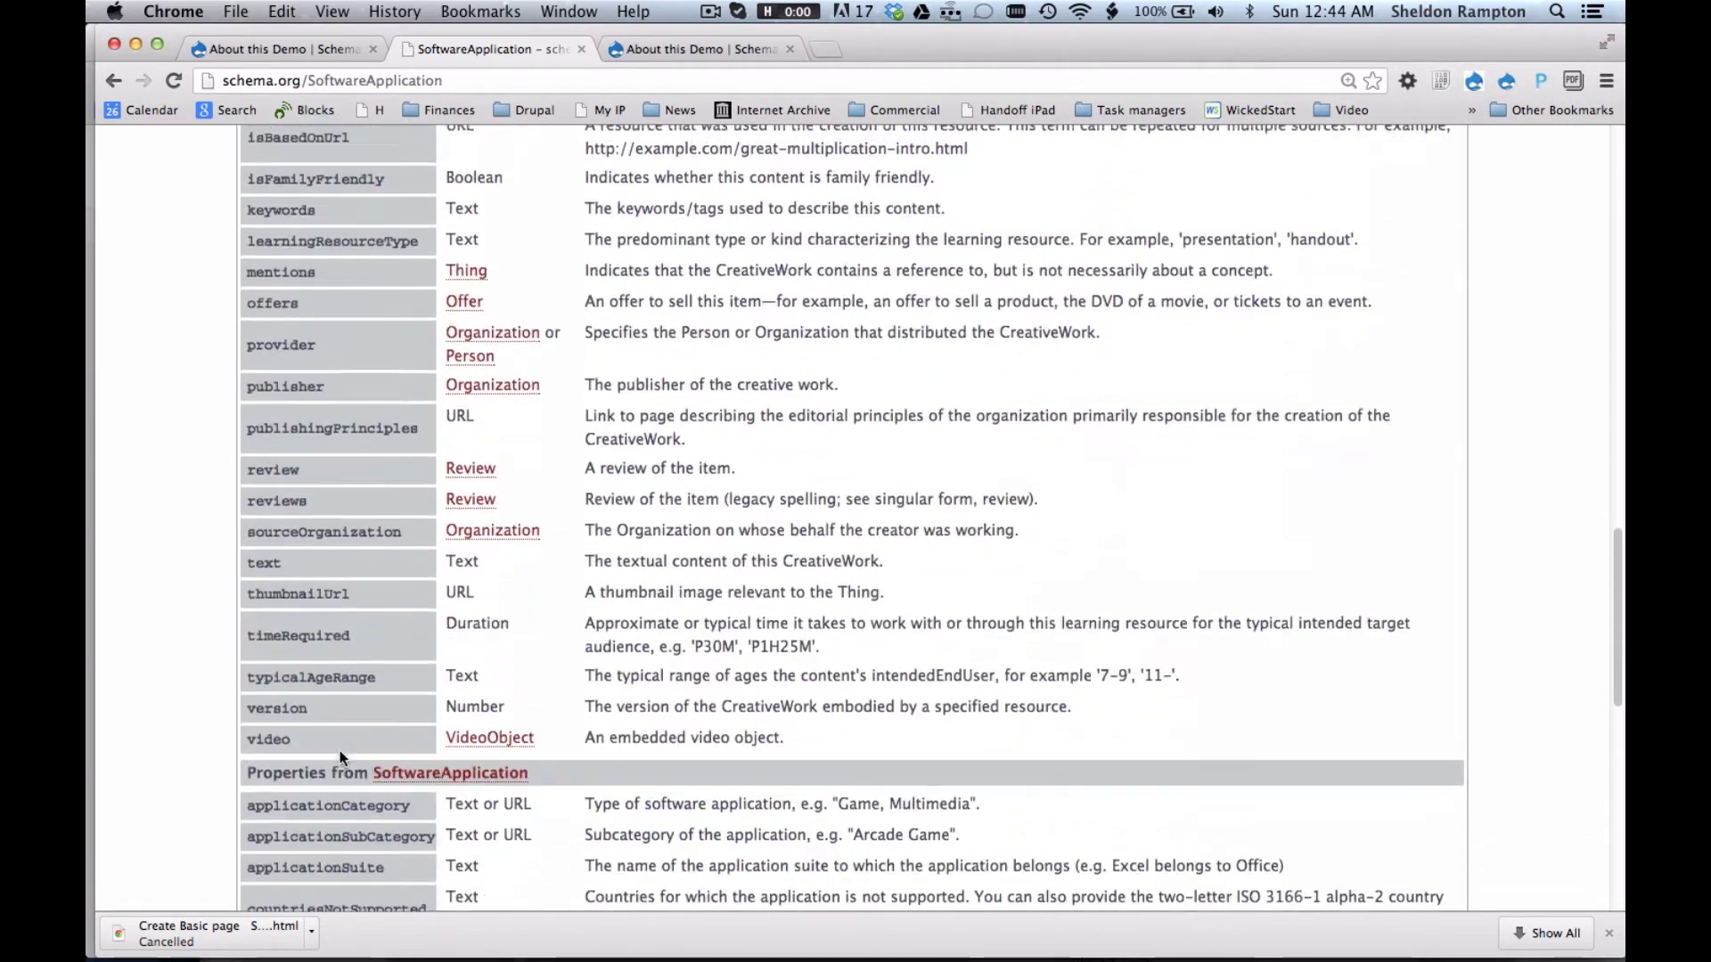
scroll(339, 750, down, 10)
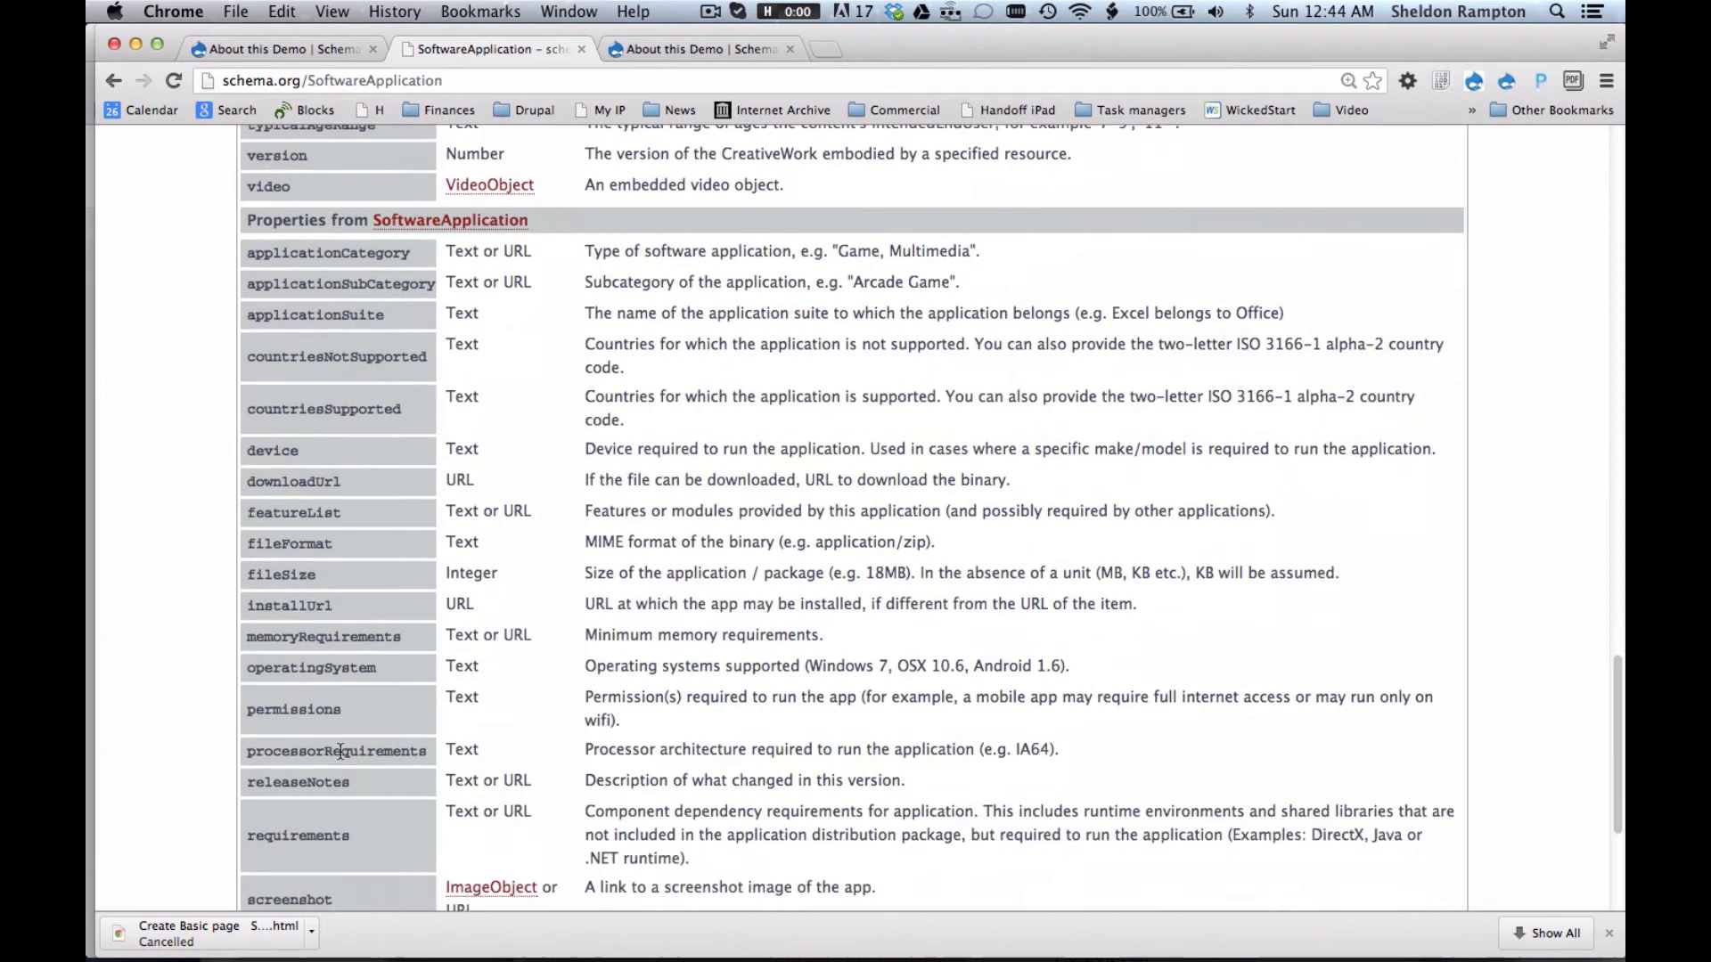
scroll(340, 751, down, 2)
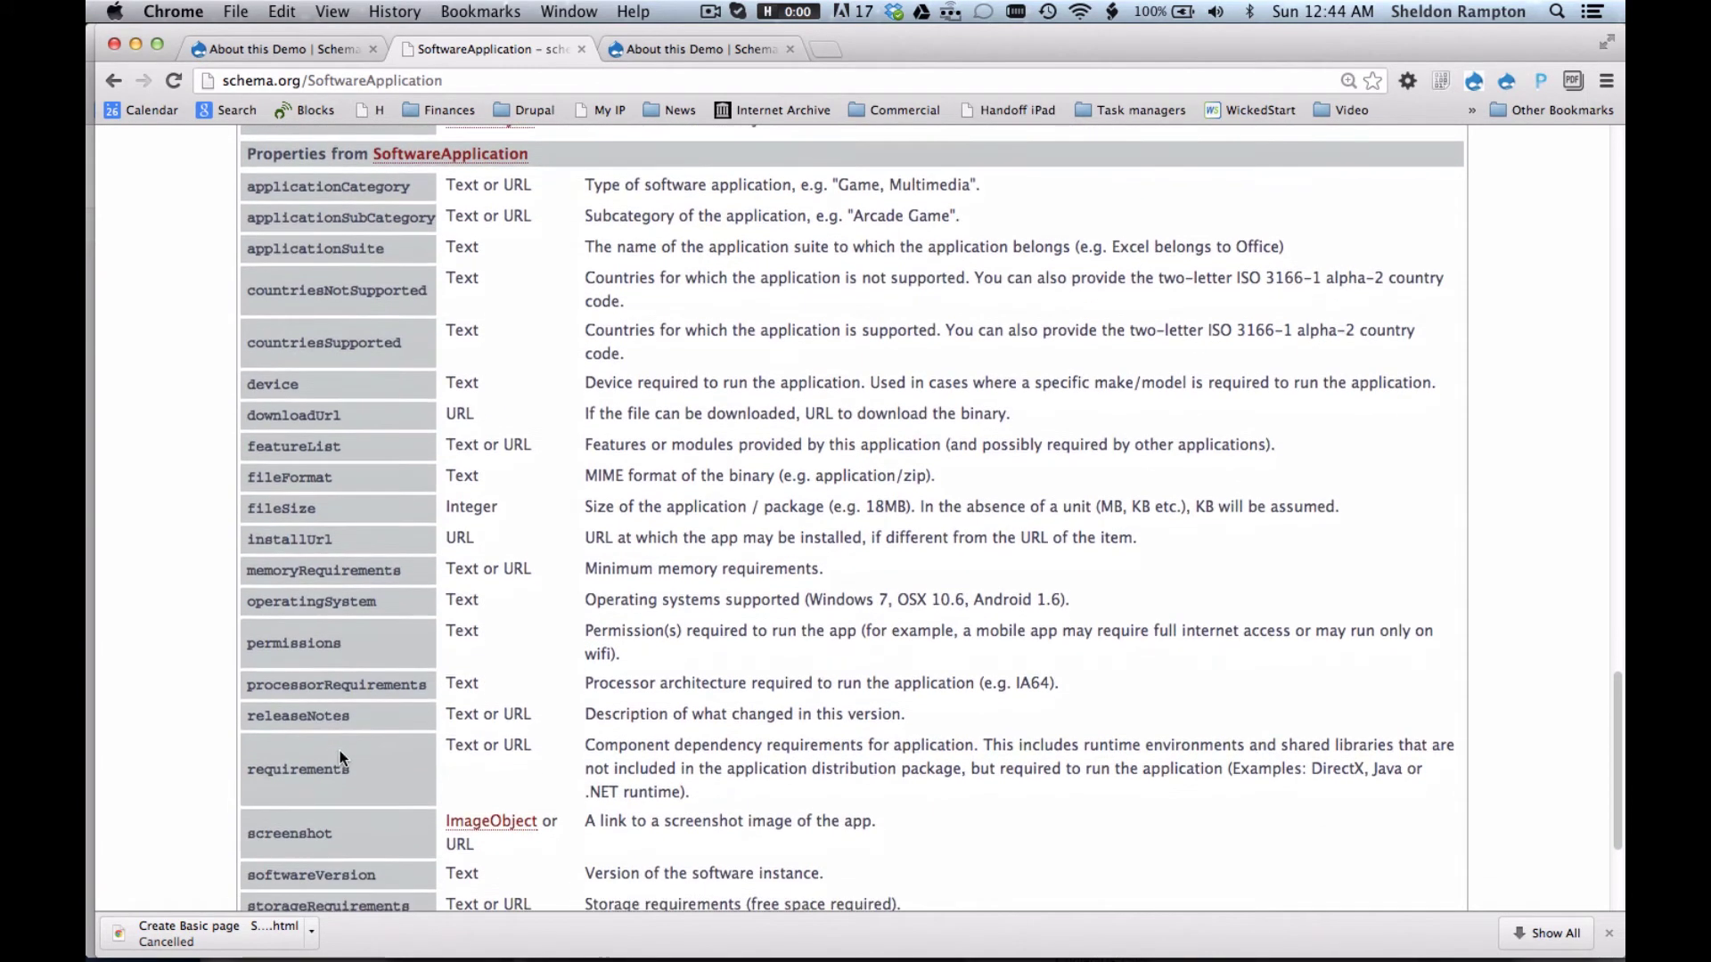
triple_click(310, 186)
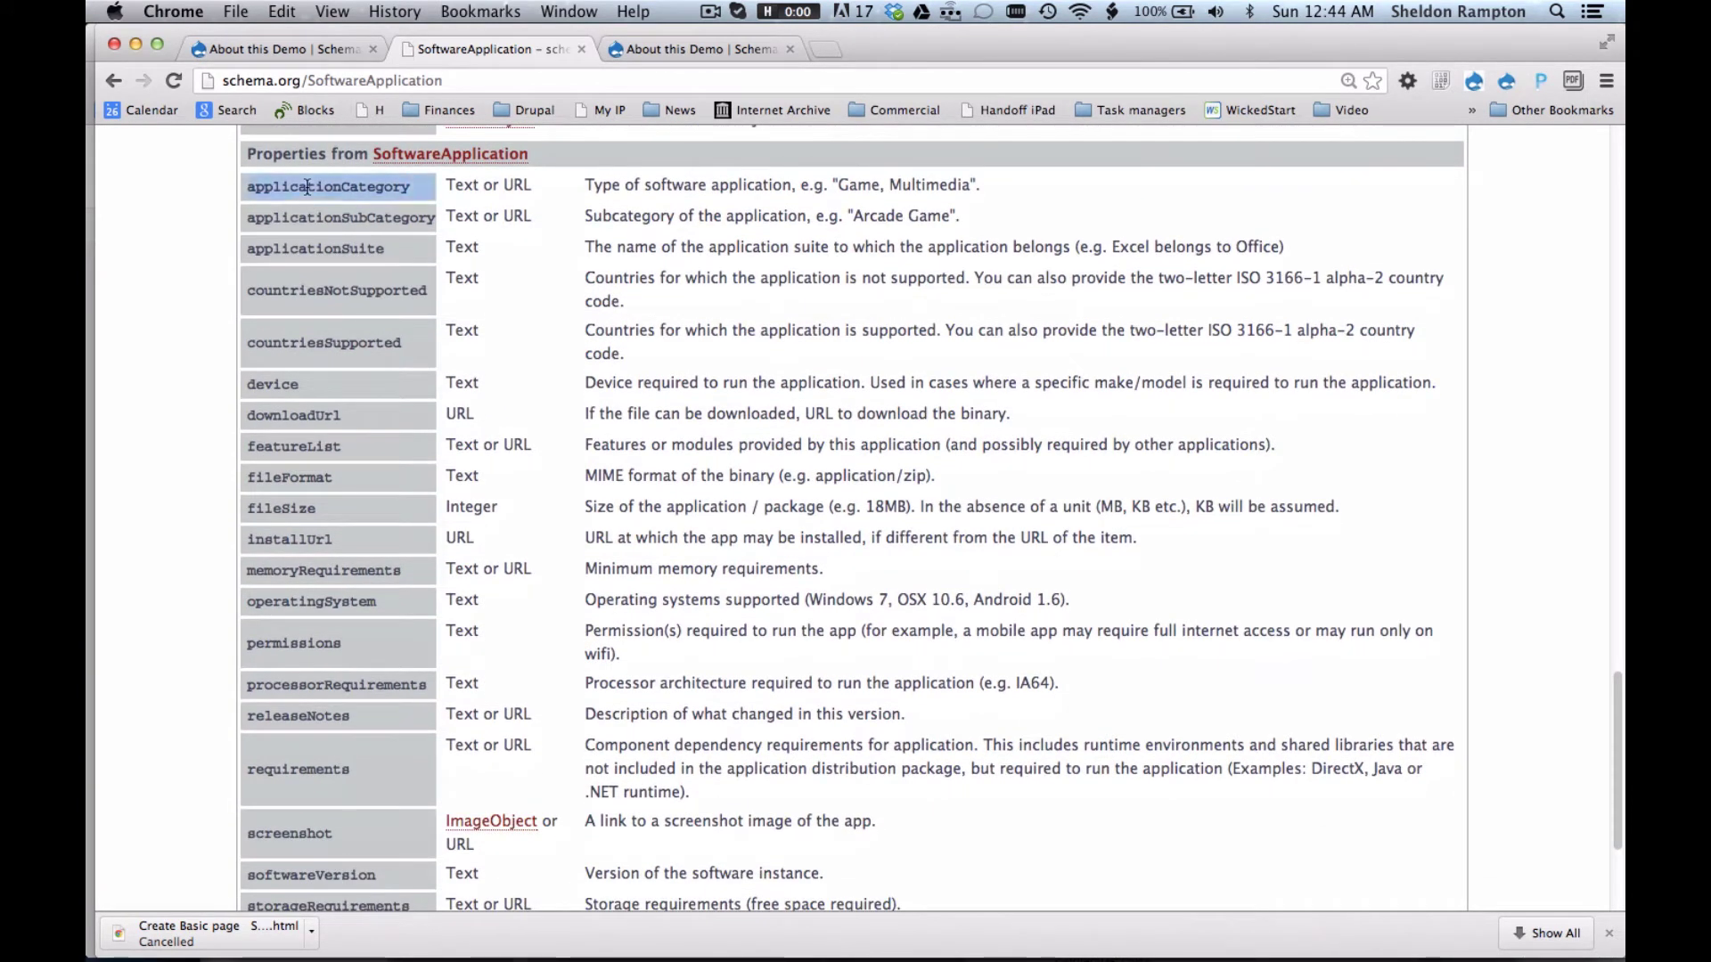
double_click(272, 384)
click(273, 415)
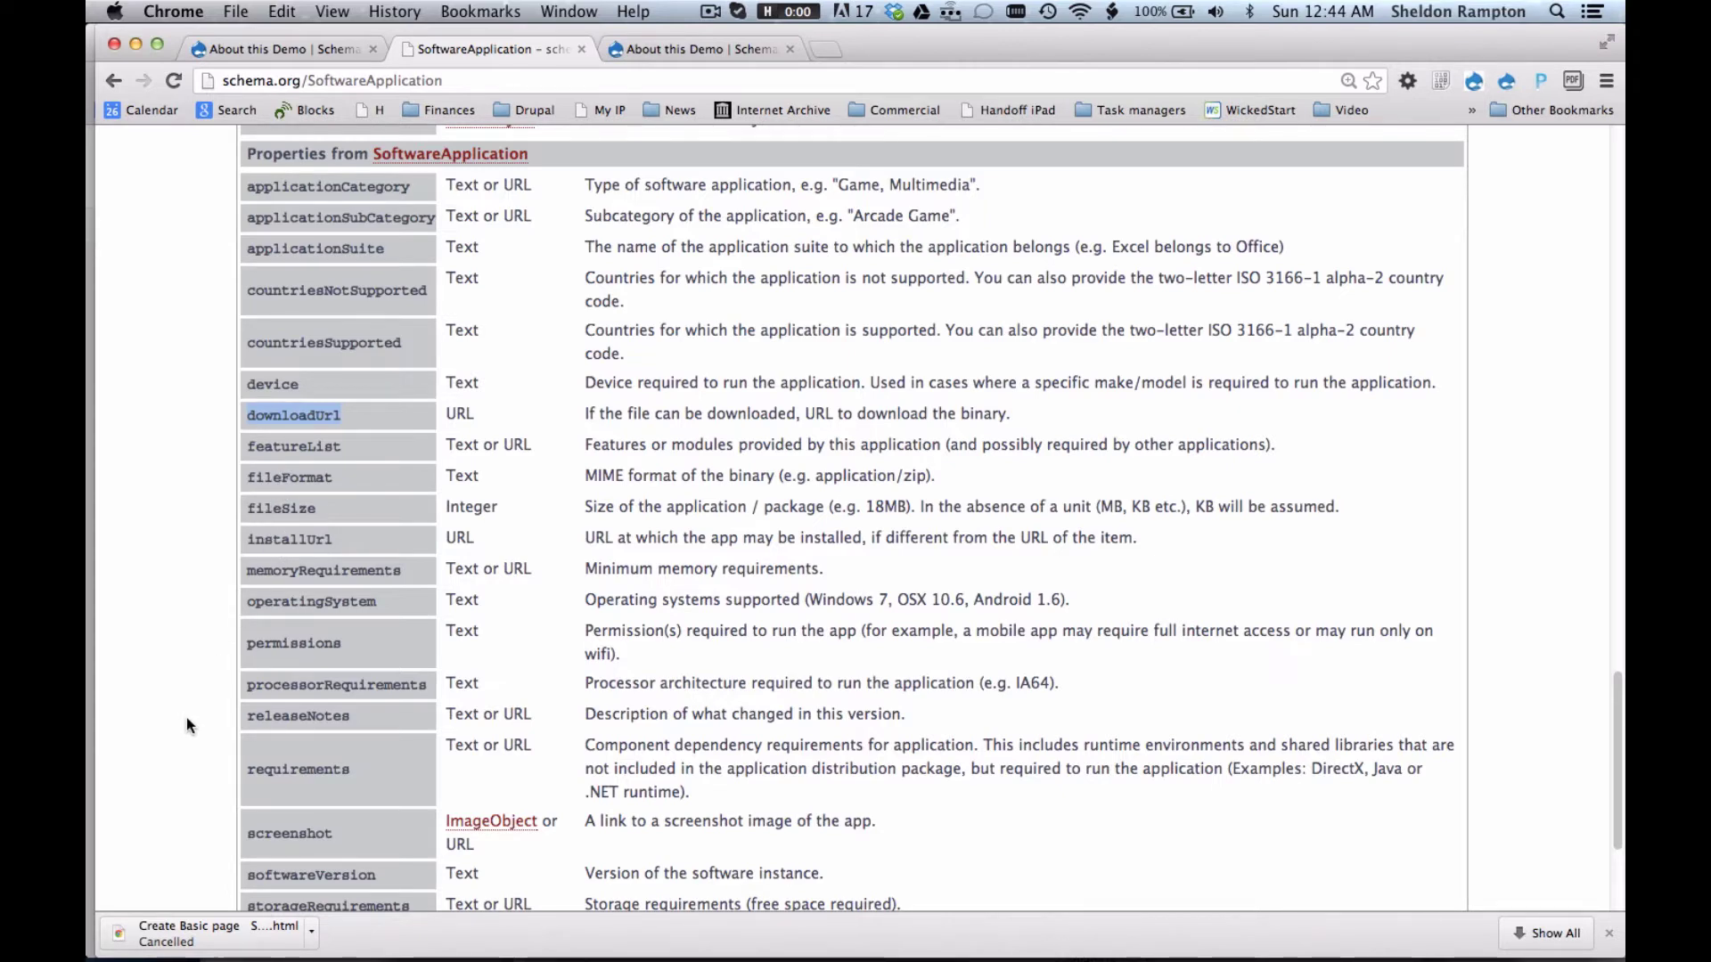
scroll(187, 725, down, 5)
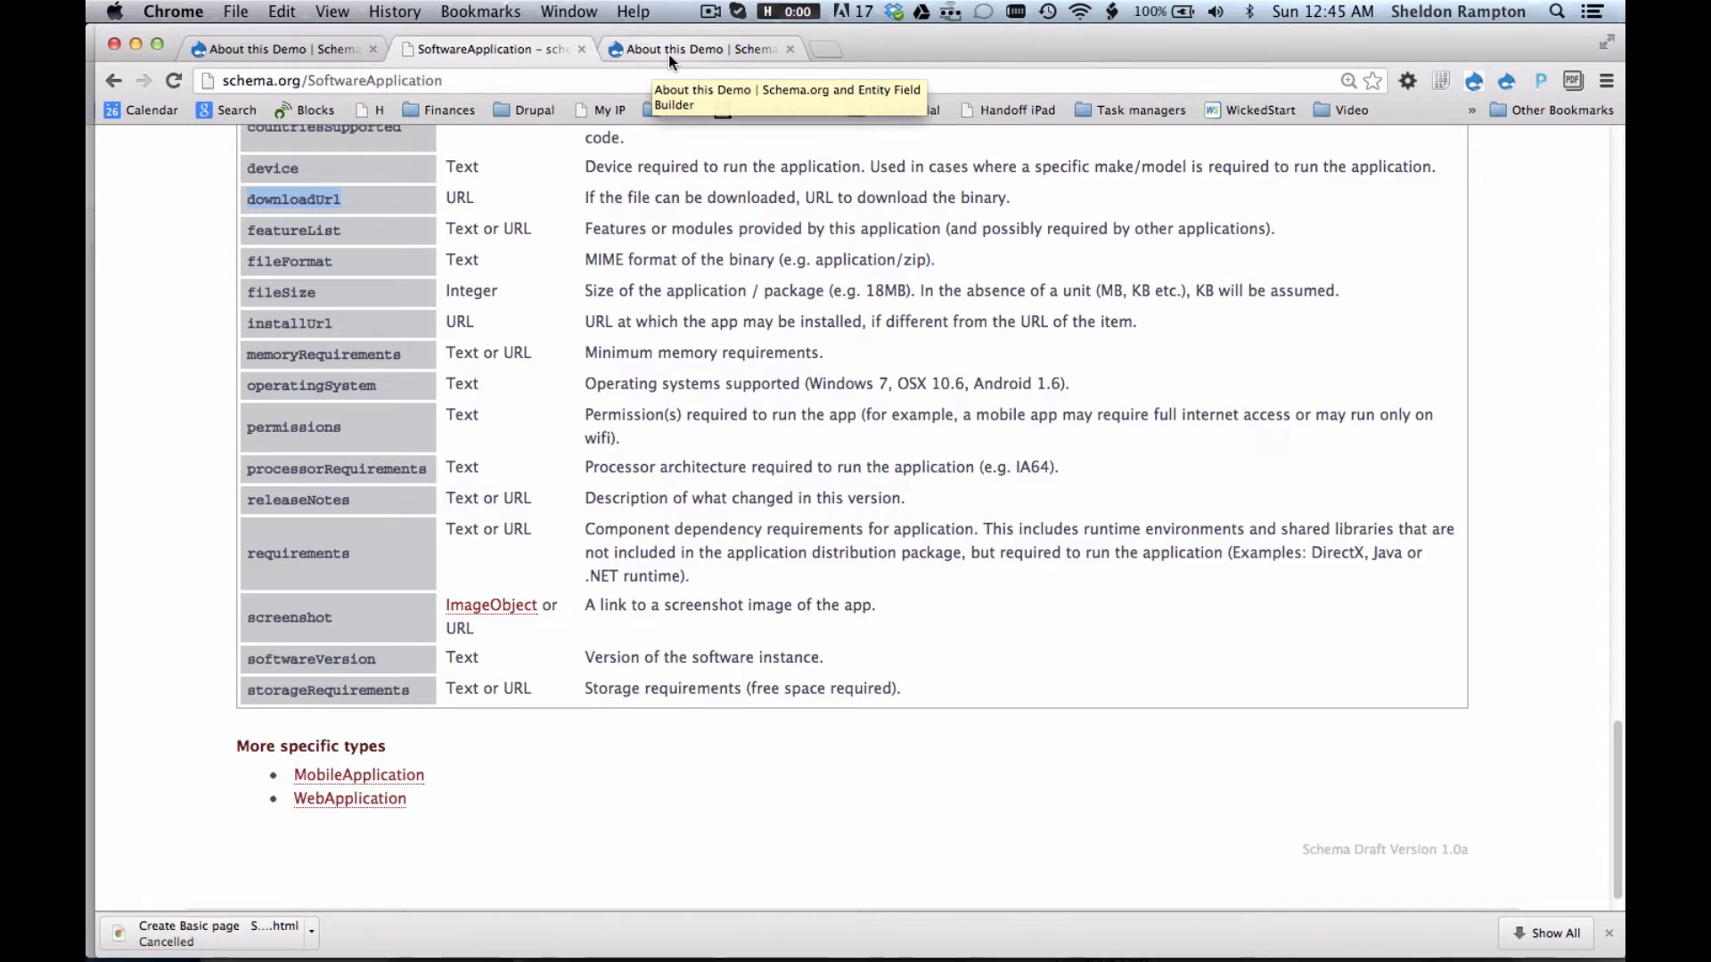
Return to the demo site and read the Advantages to Schema-based Site Building page.
click(670, 54)
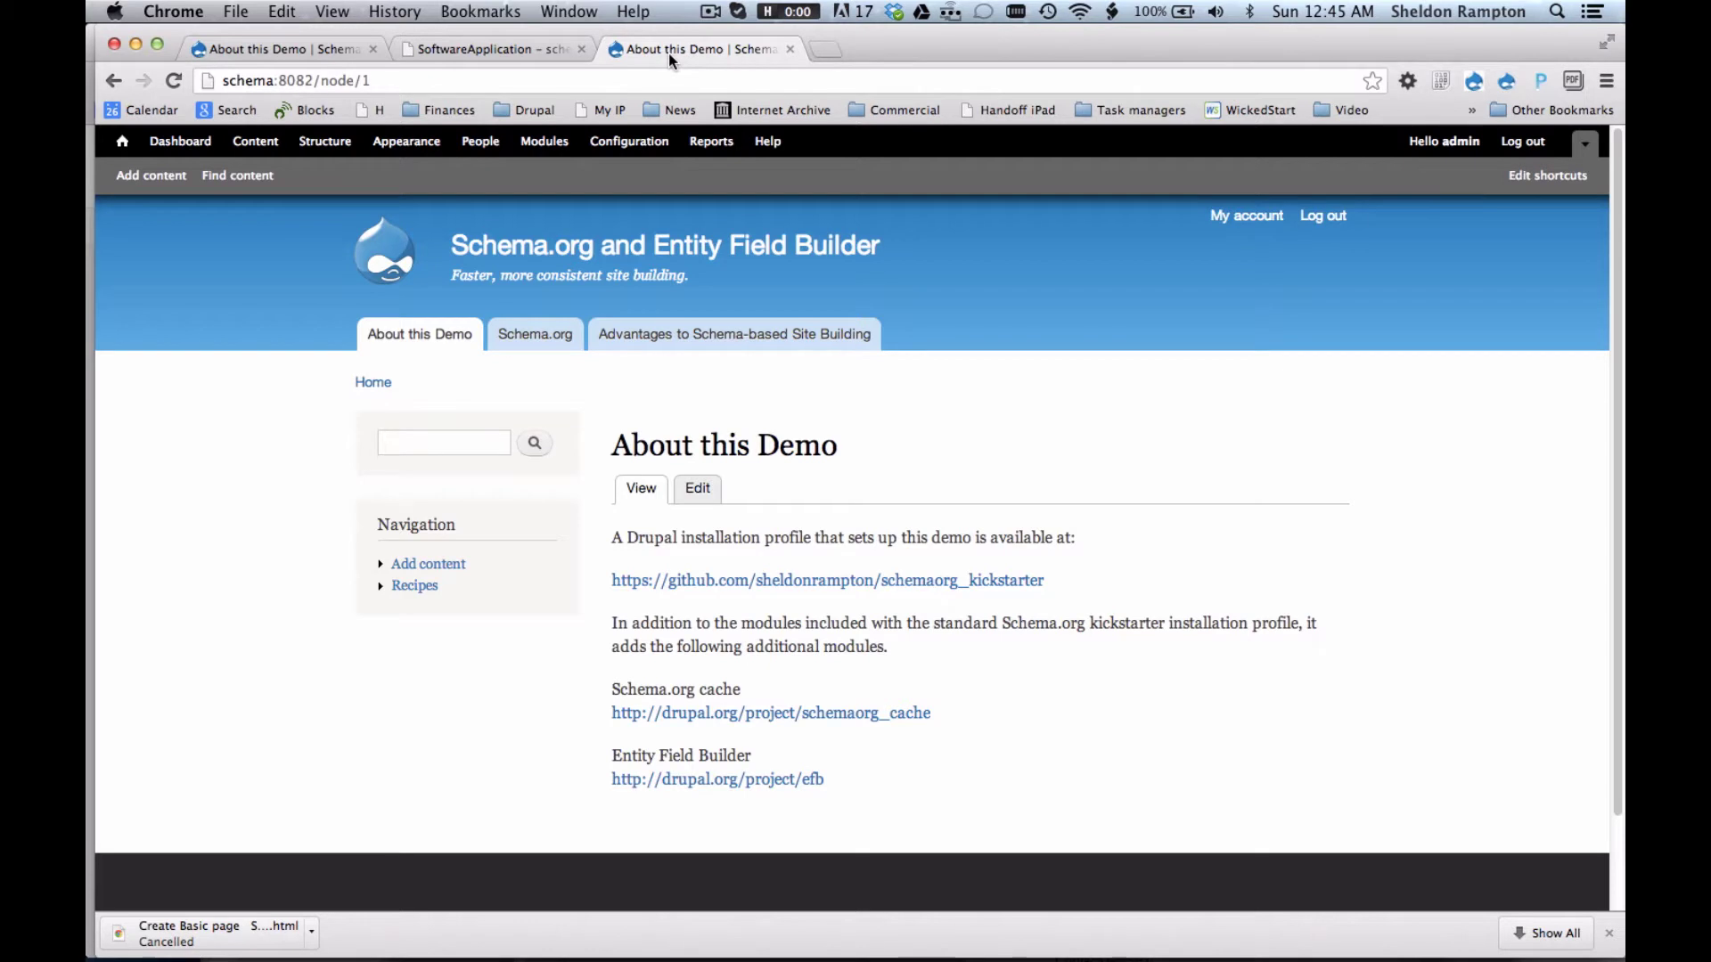
click(673, 338)
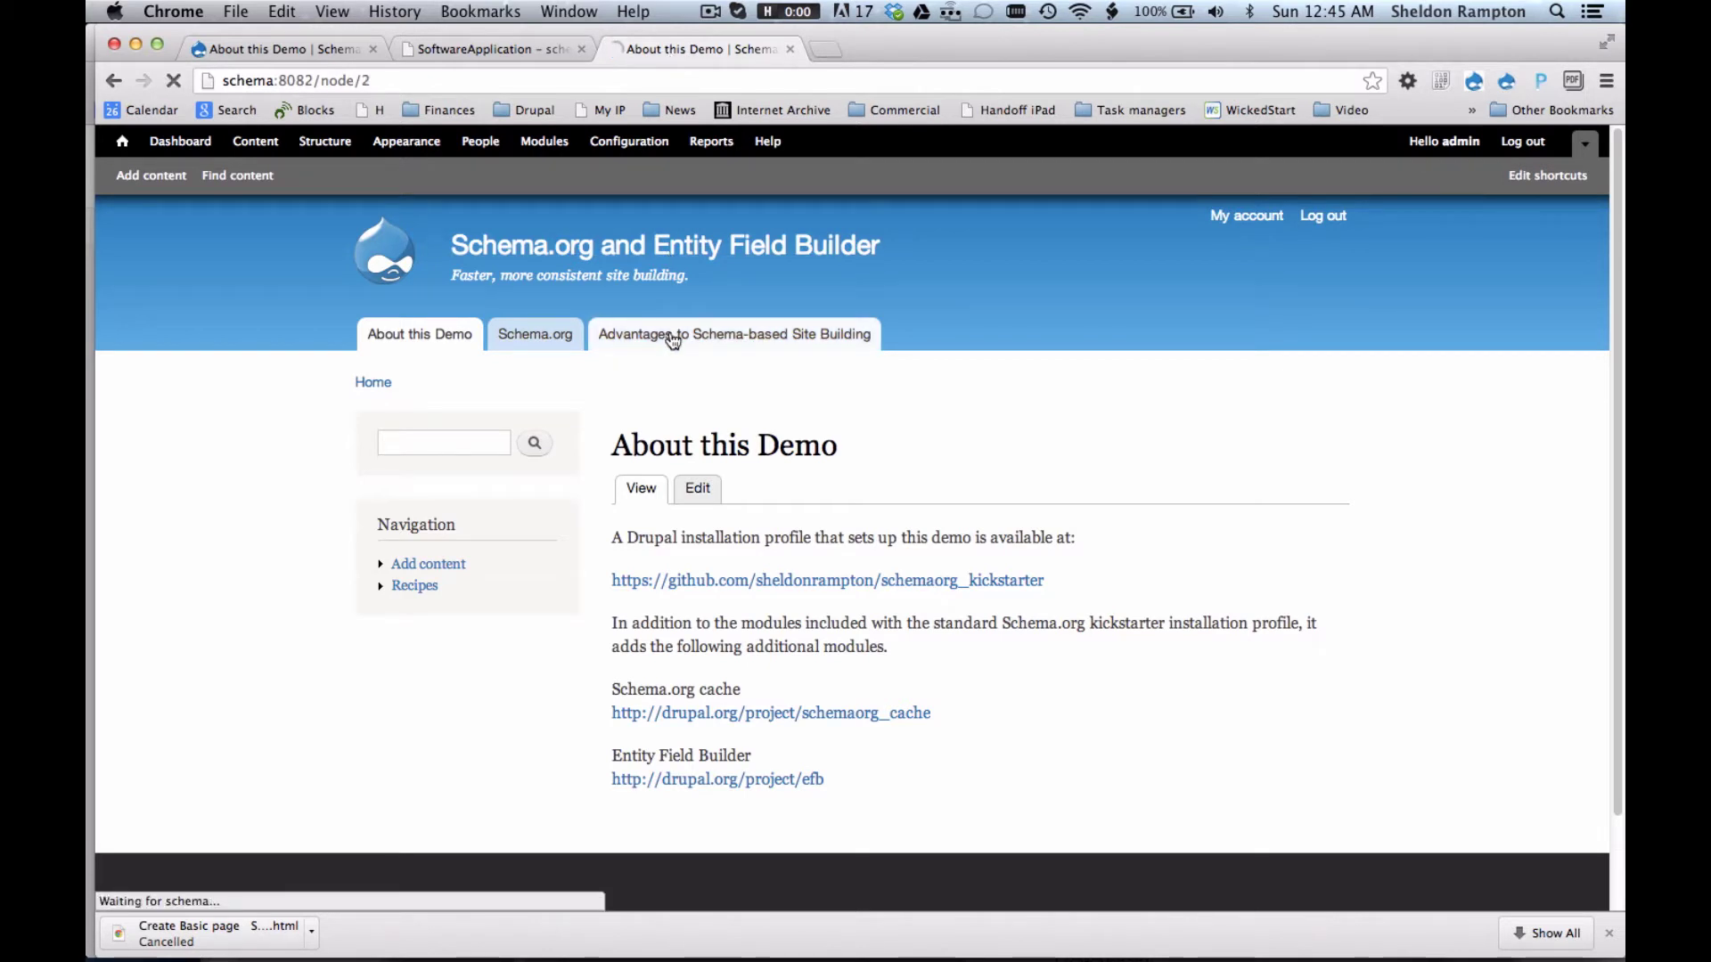
scroll(834, 547, down, 1)
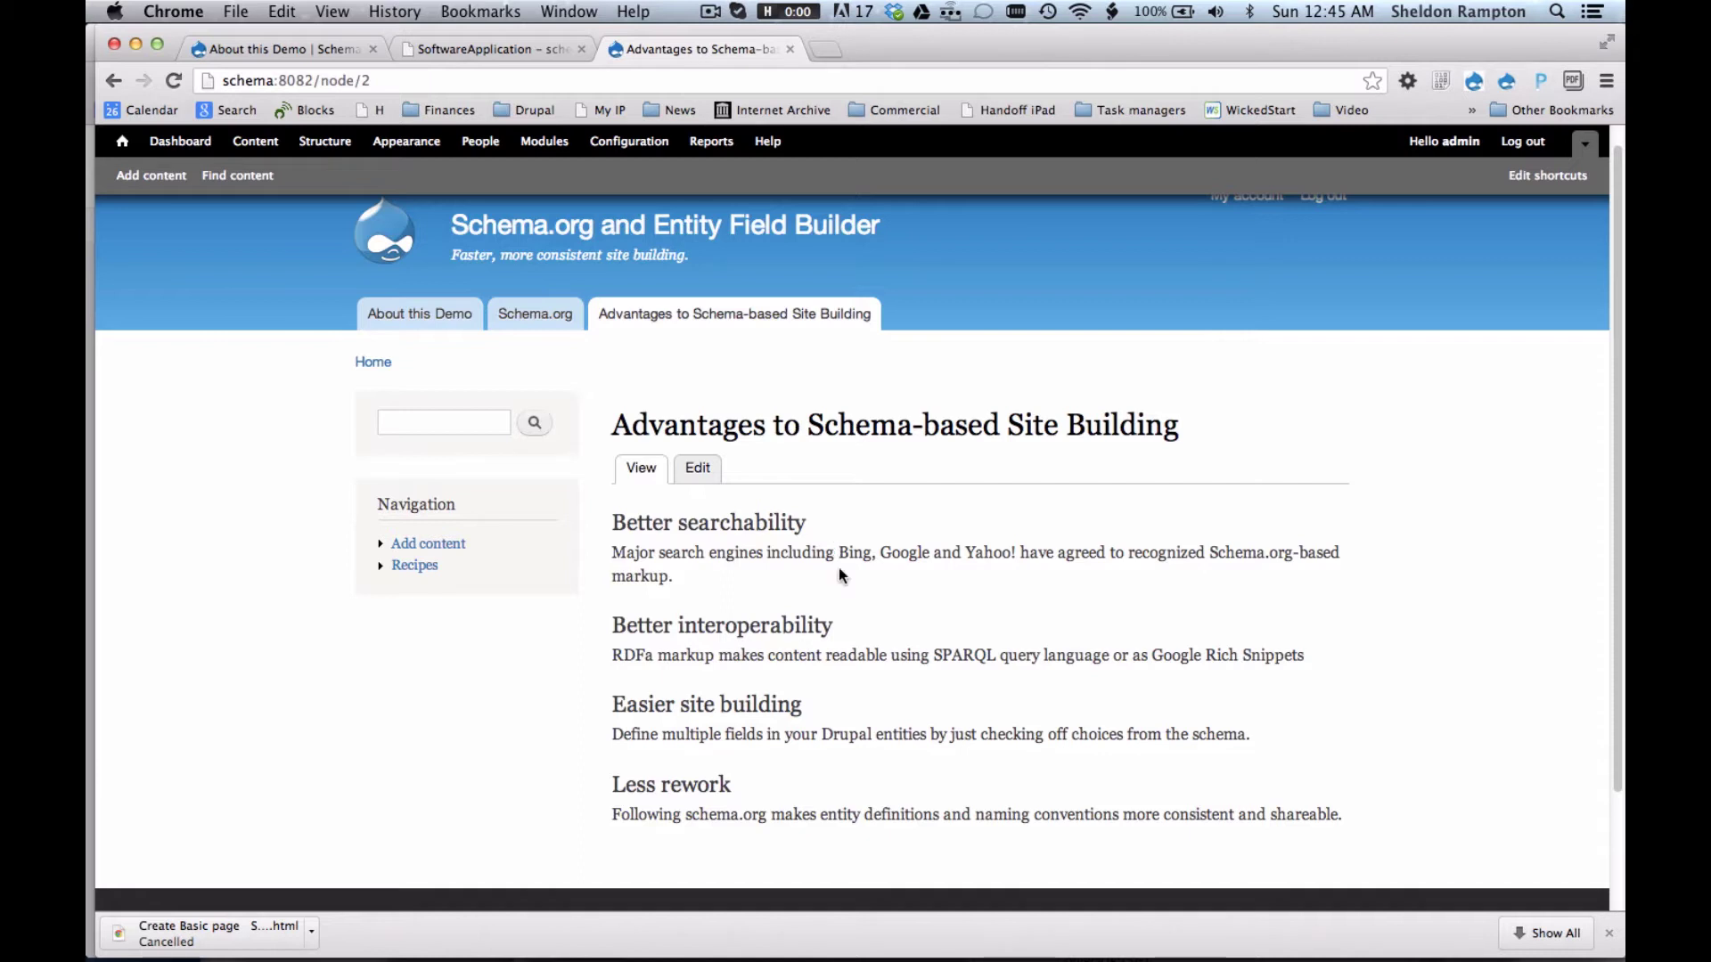
scroll(867, 634, down, 2)
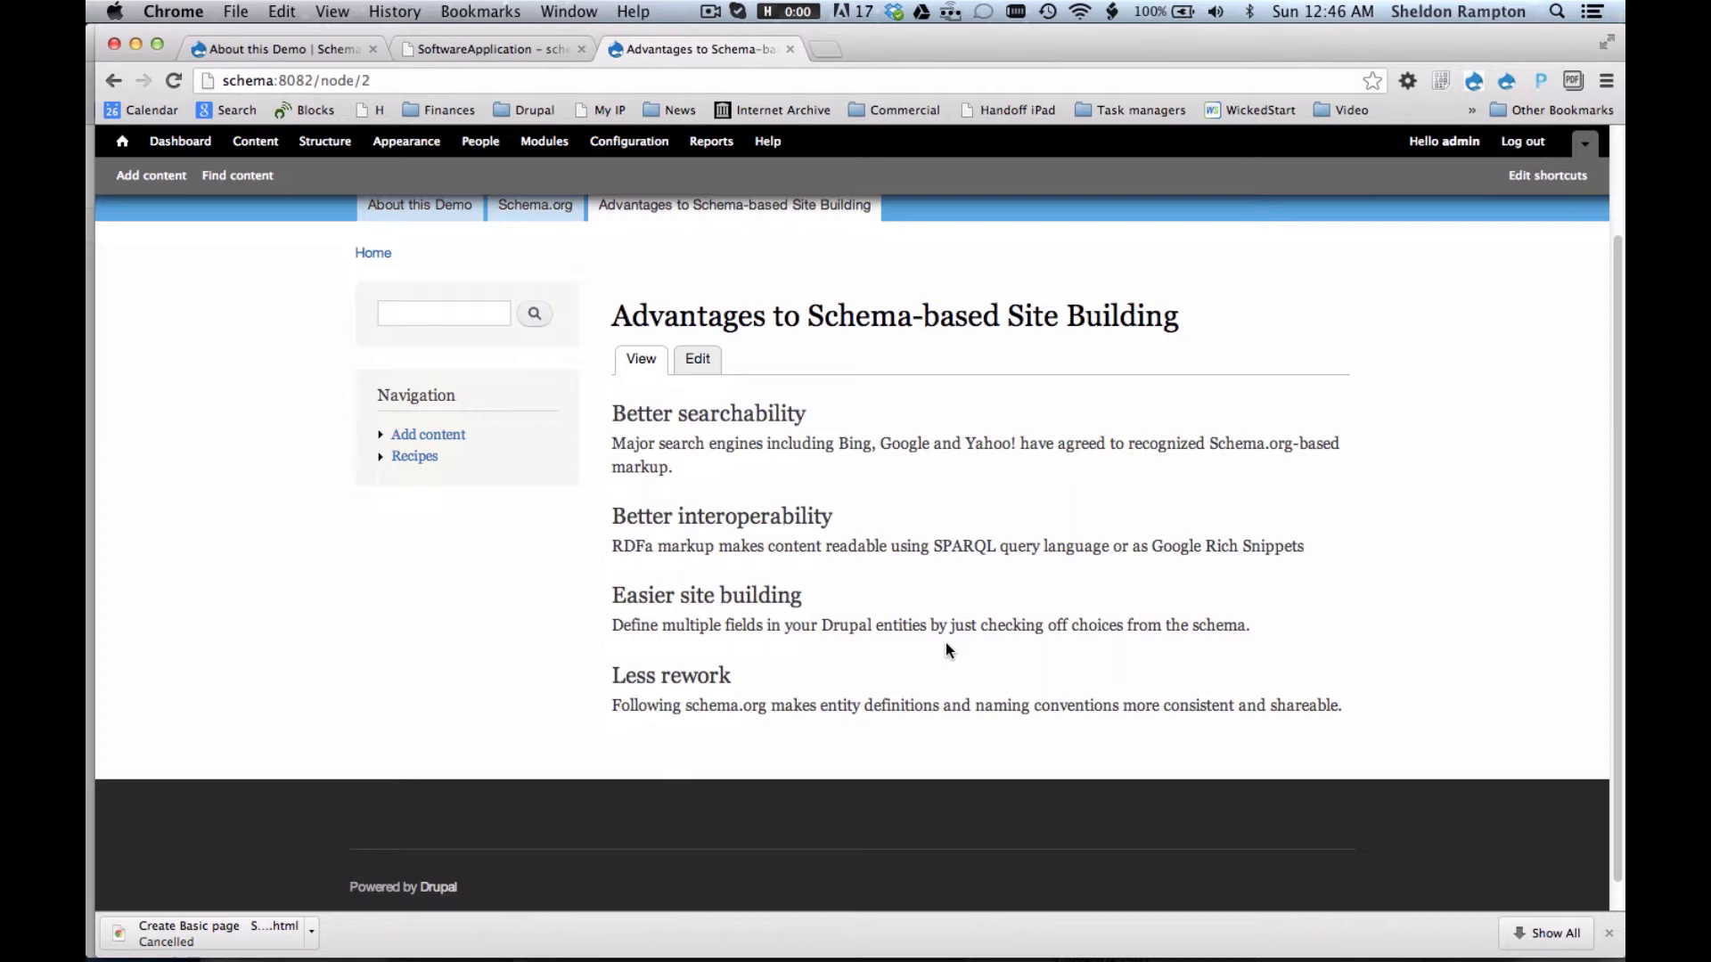
scroll(945, 643, down, 1)
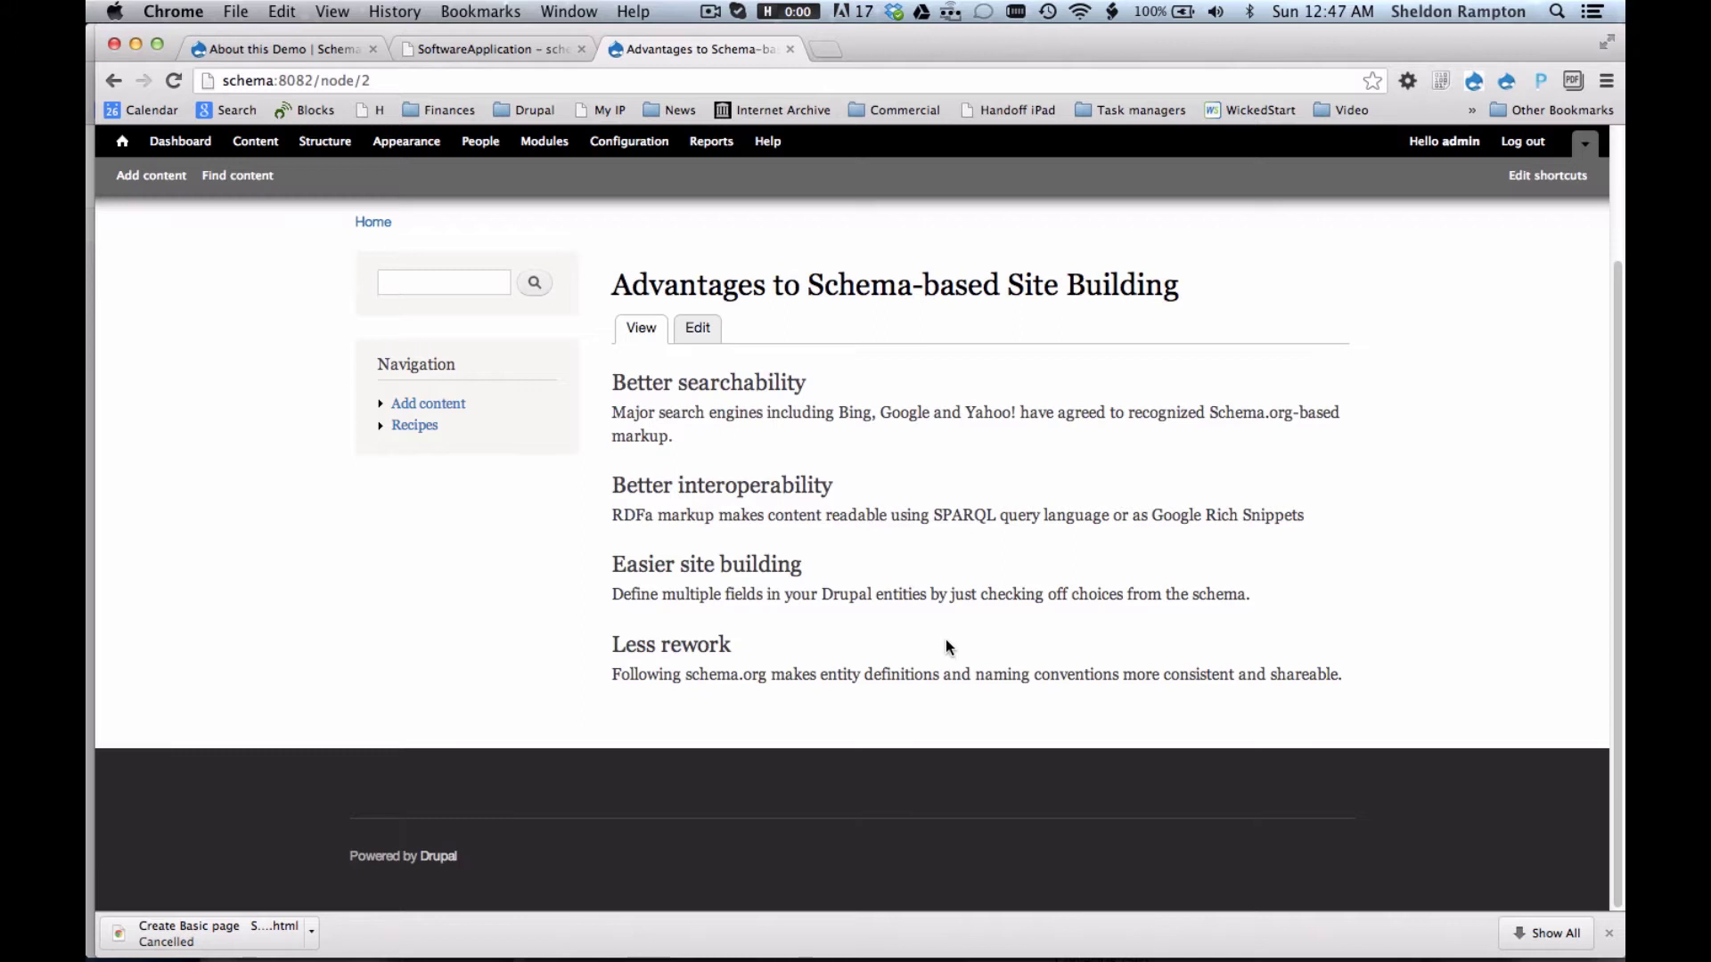
Go through Structure and Content types to the Basic page's Manage fields list.
click(354, 145)
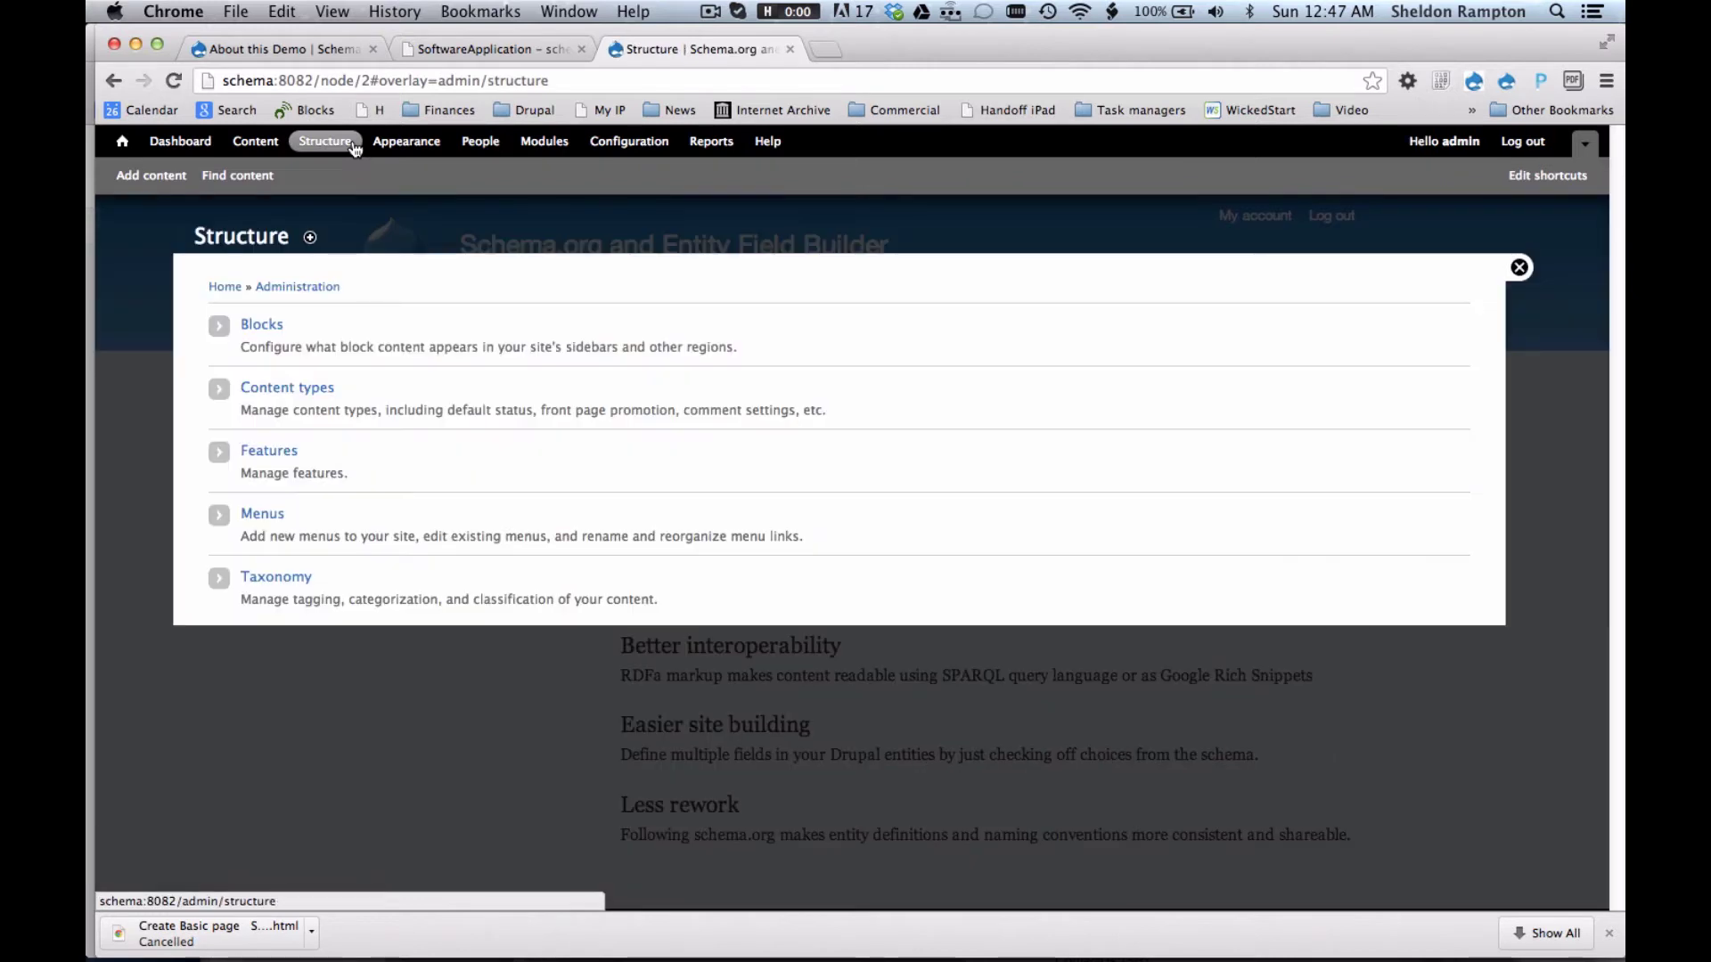
click(299, 390)
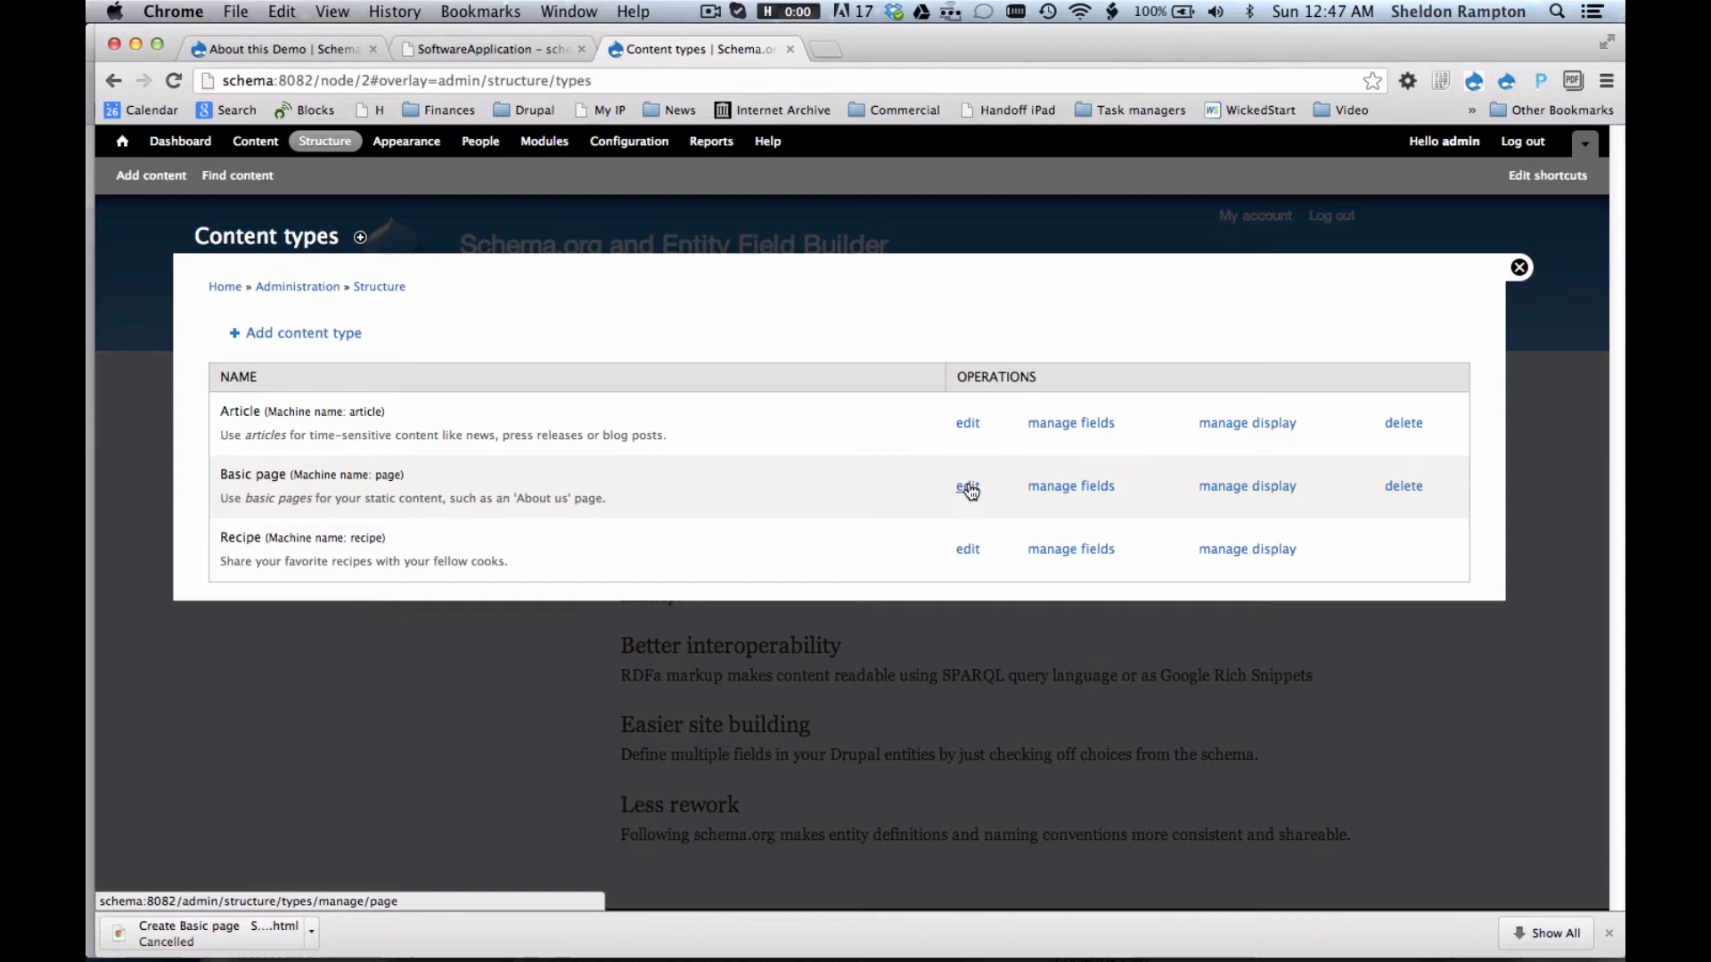
click(1056, 495)
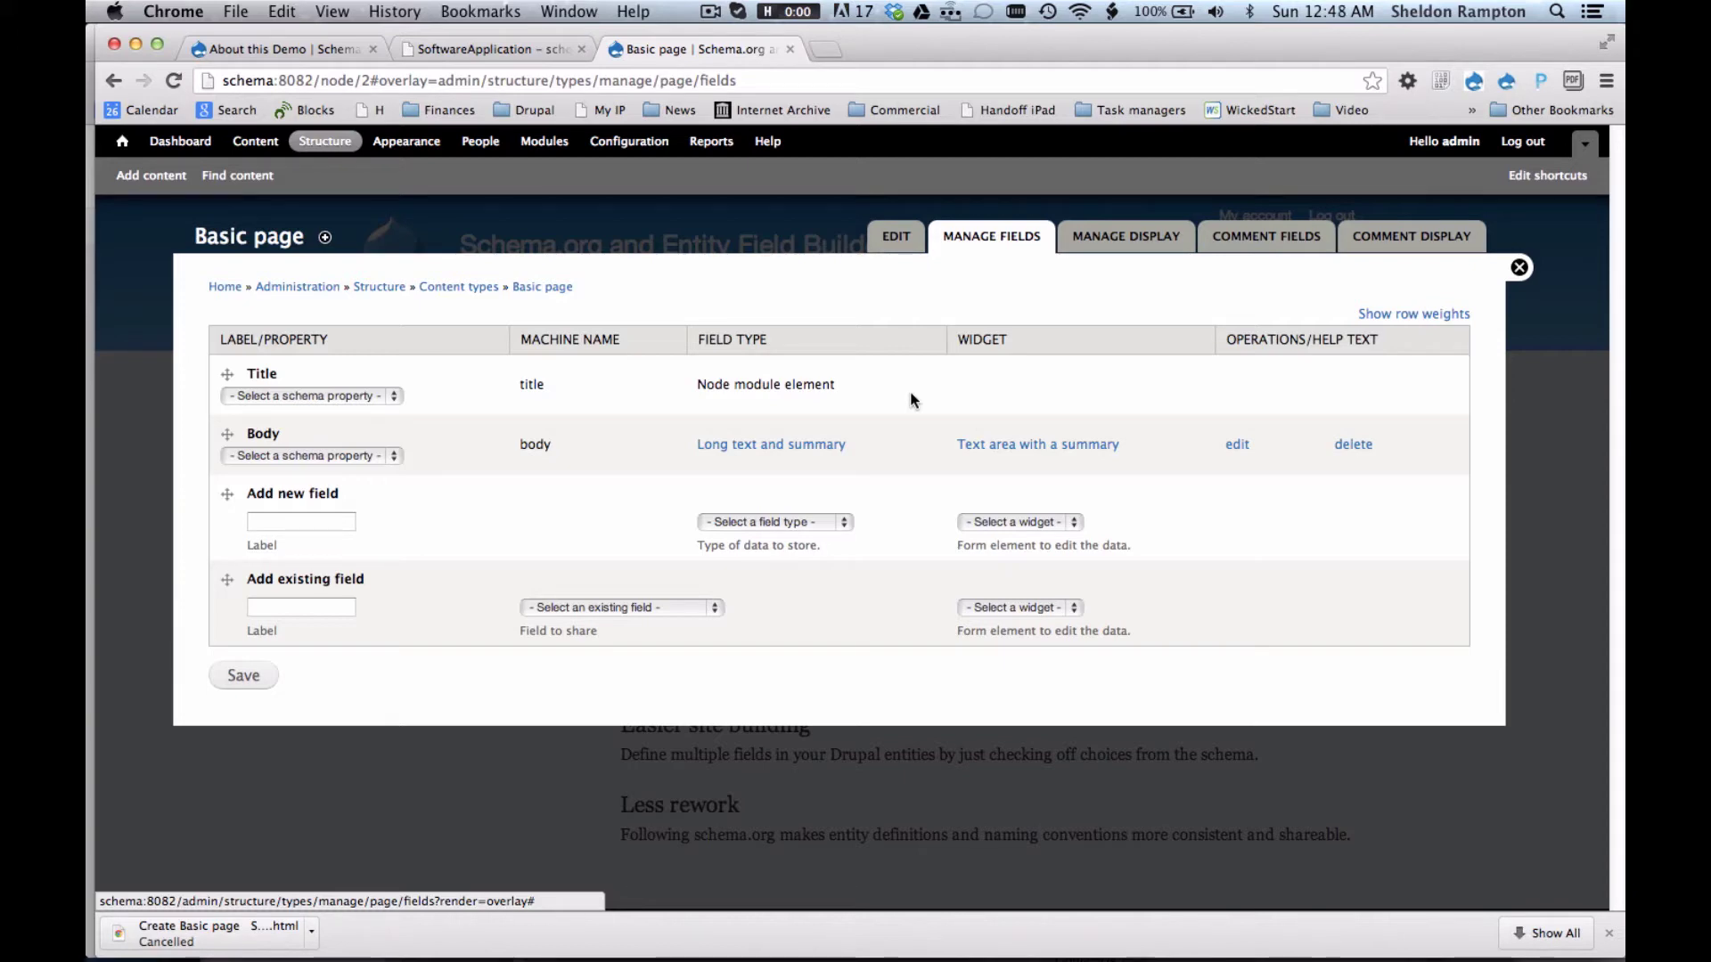
Add a Long text field labelled 'Sidebar text' to the Basic page type.
click(304, 521)
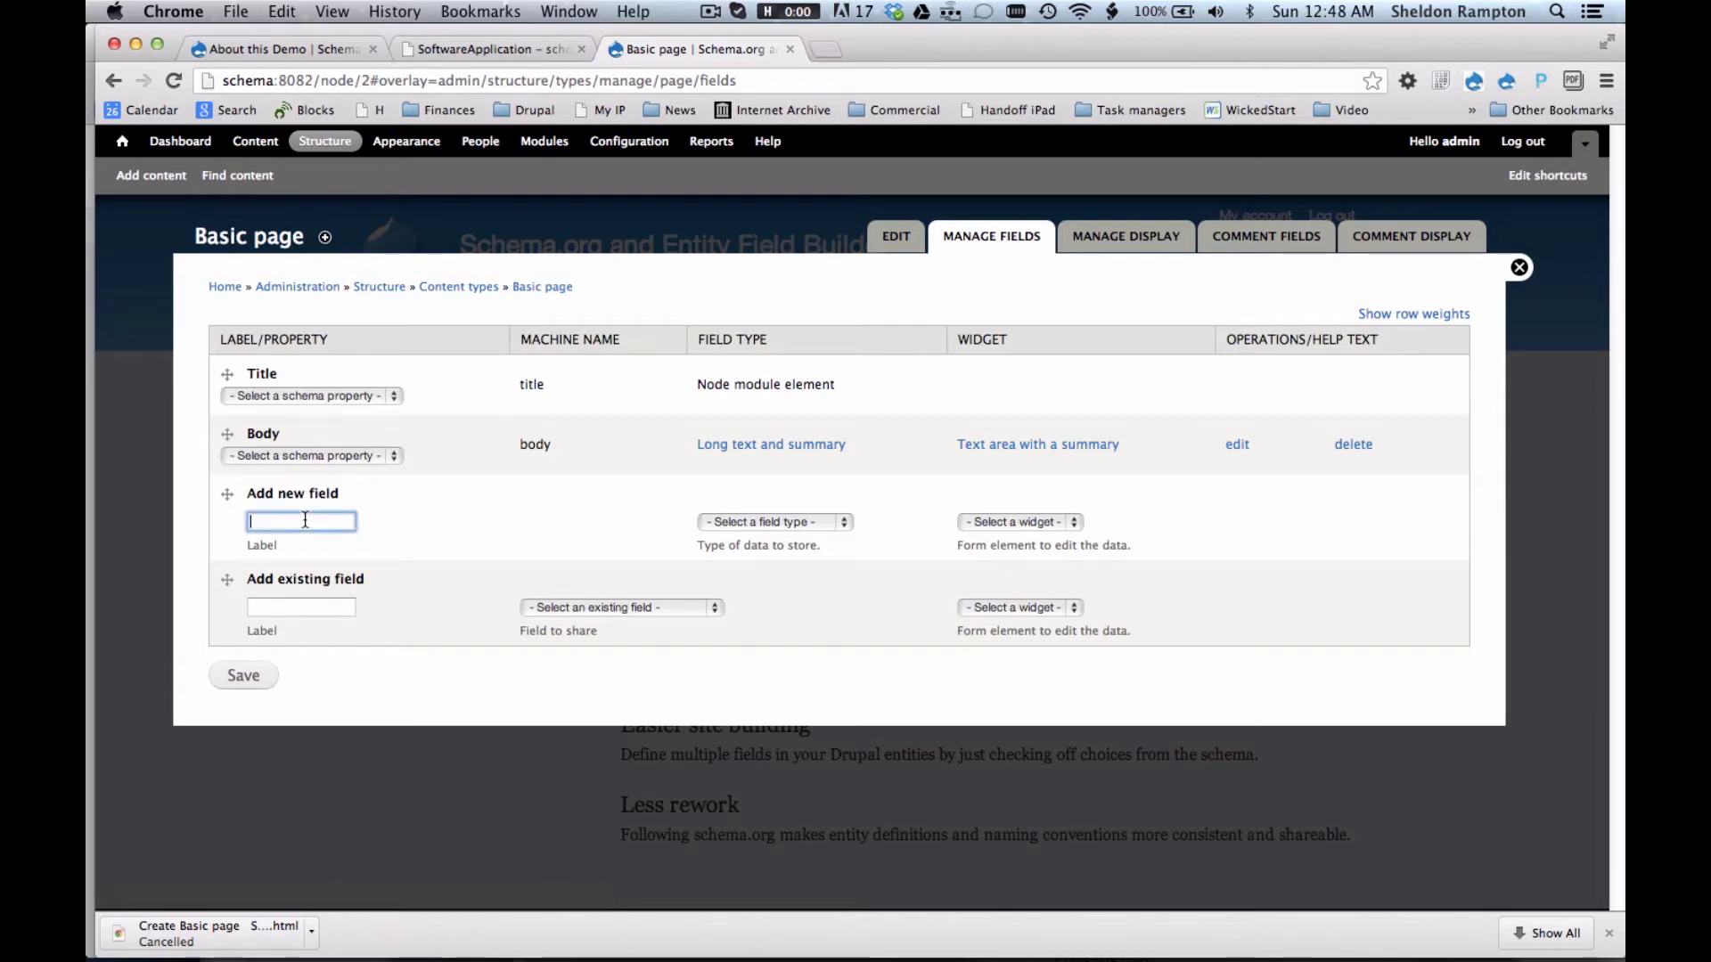
text(Sideba)
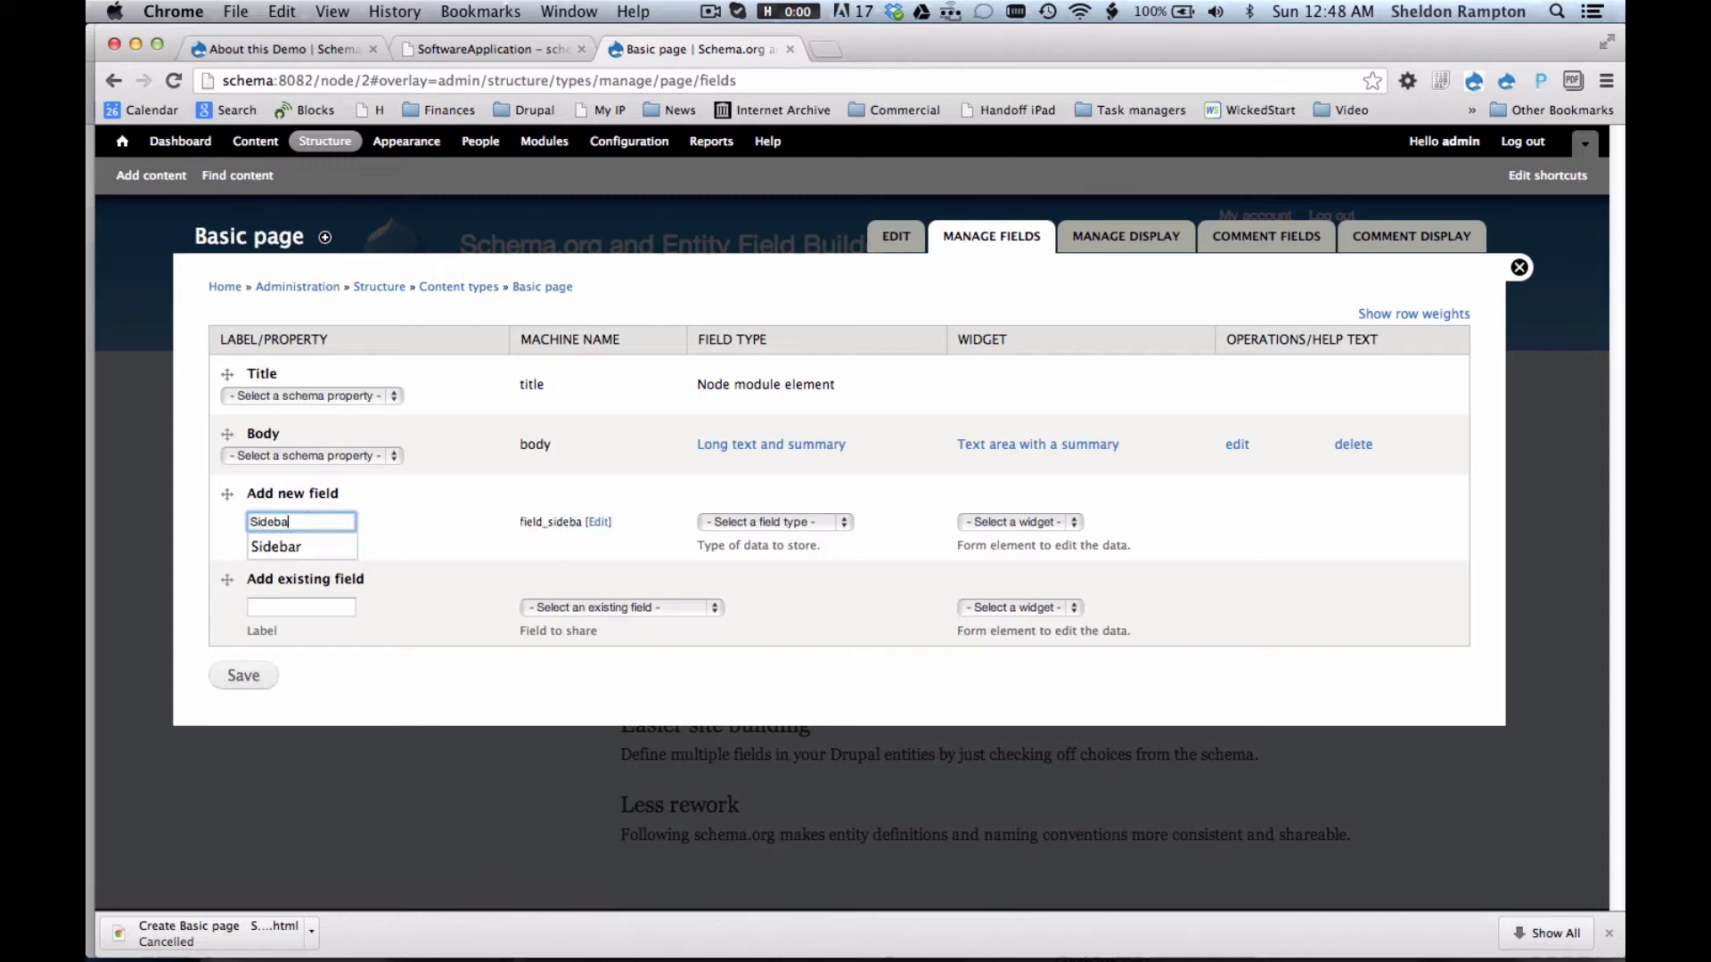
text(r text)
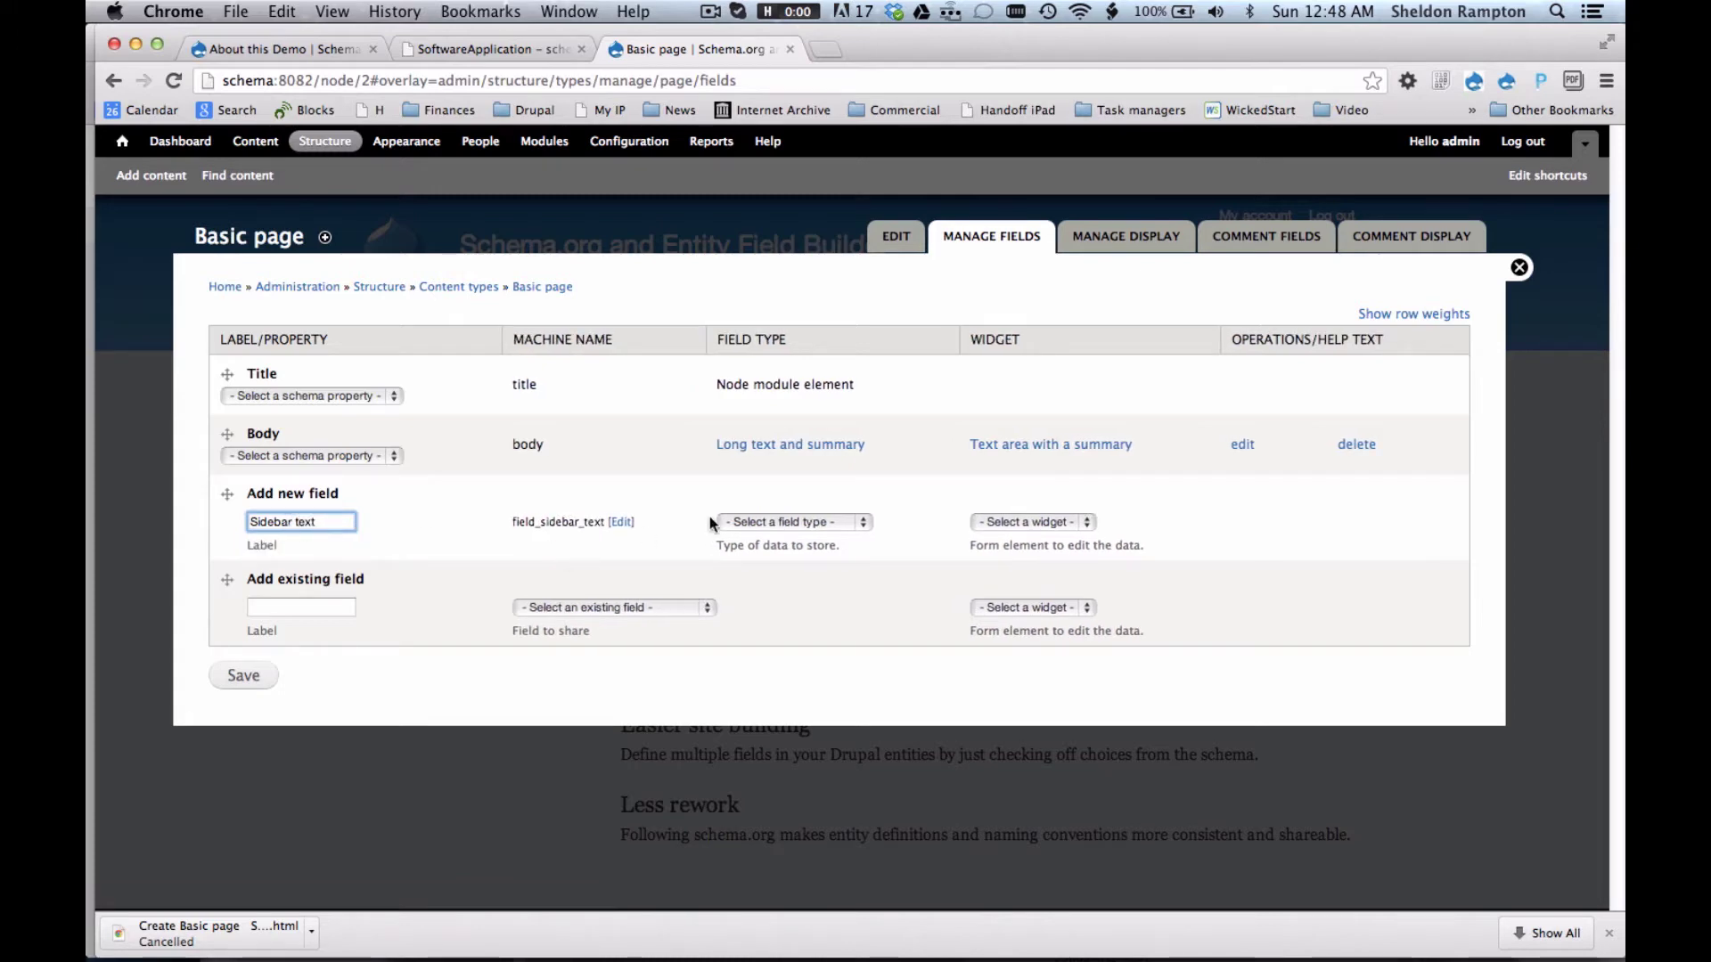
click(794, 522)
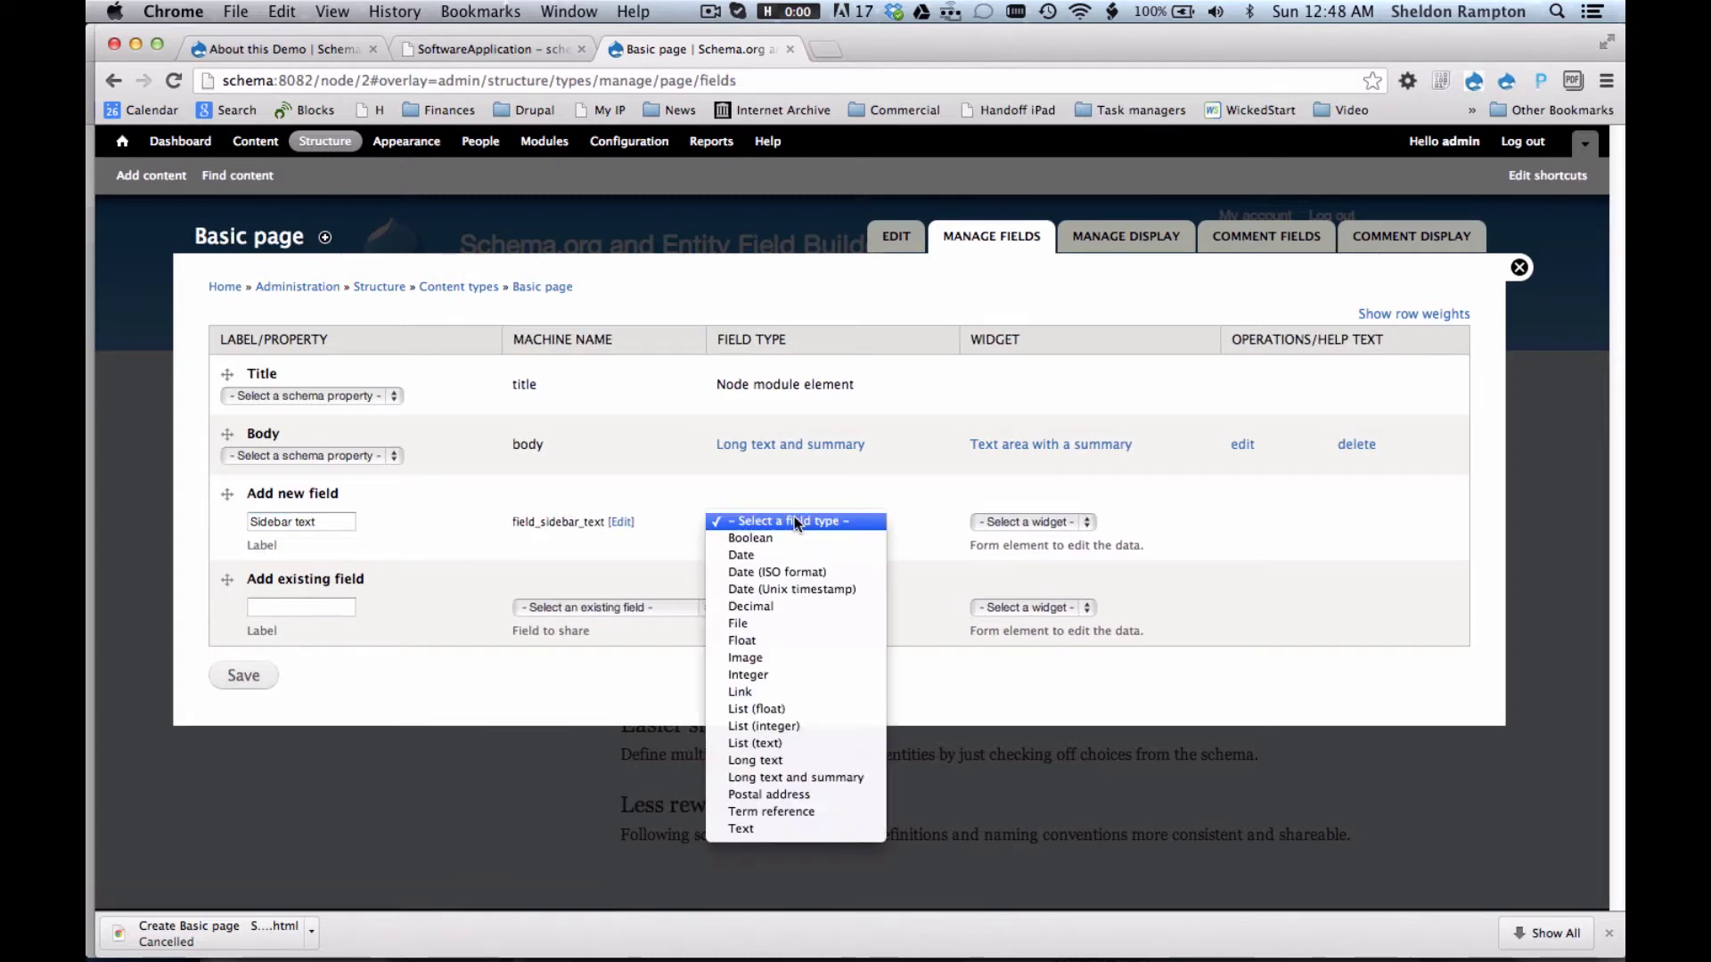
click(747, 763)
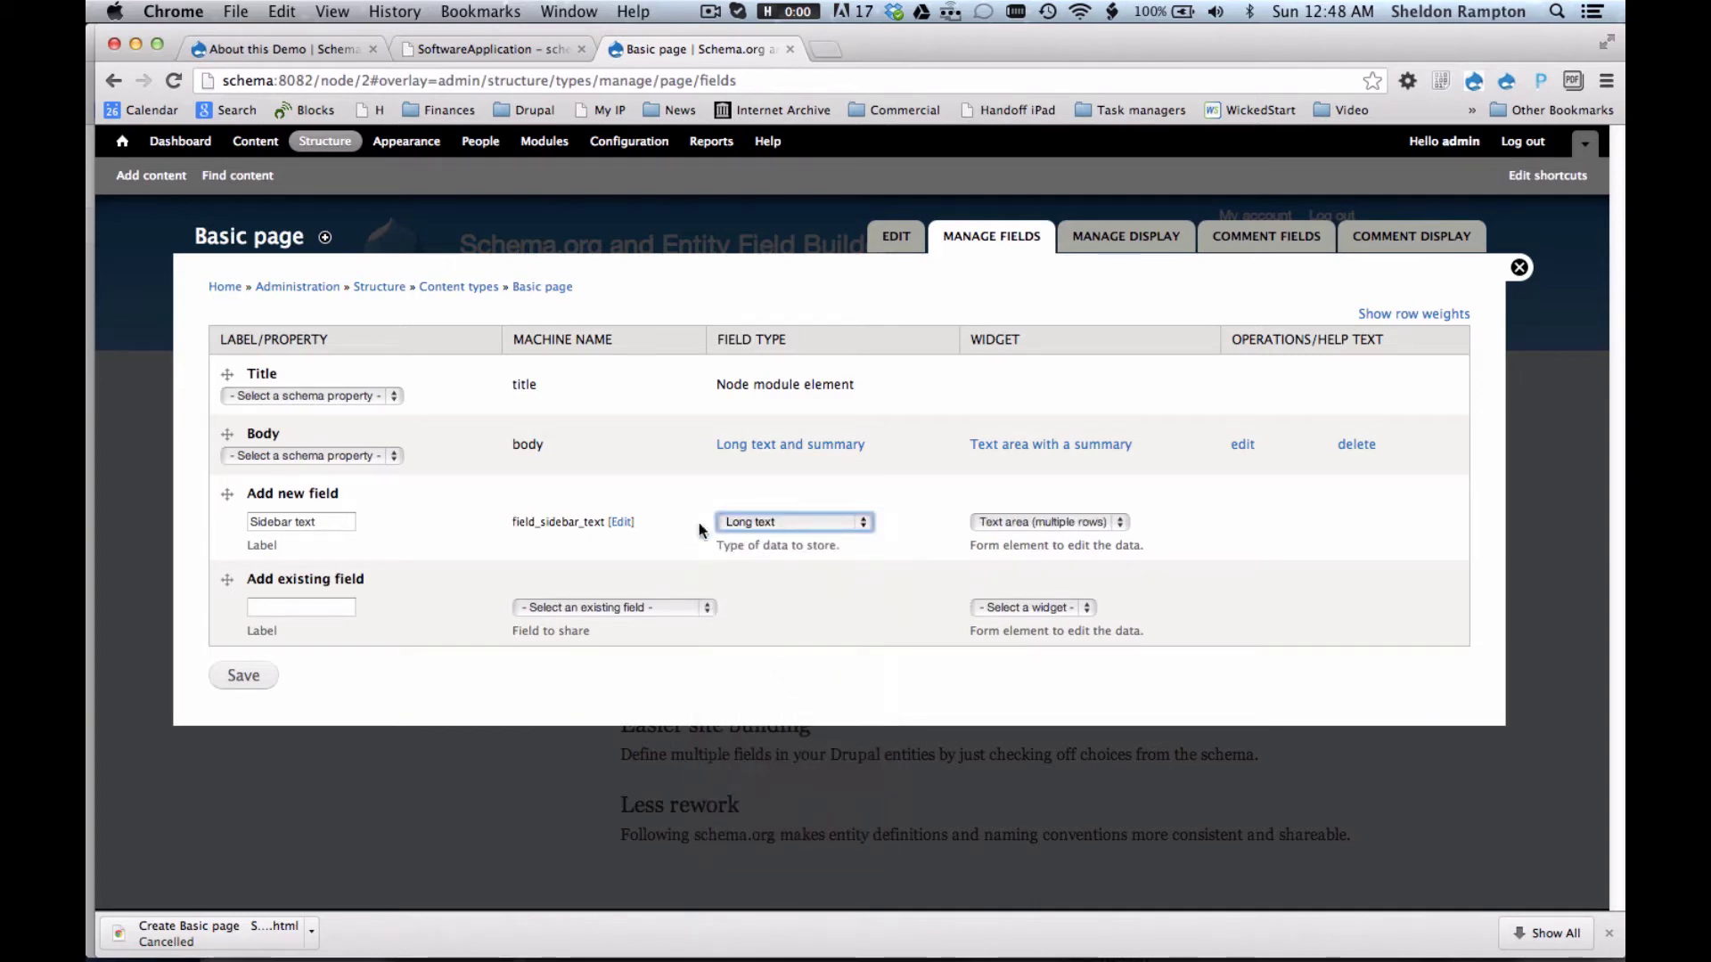
click(249, 678)
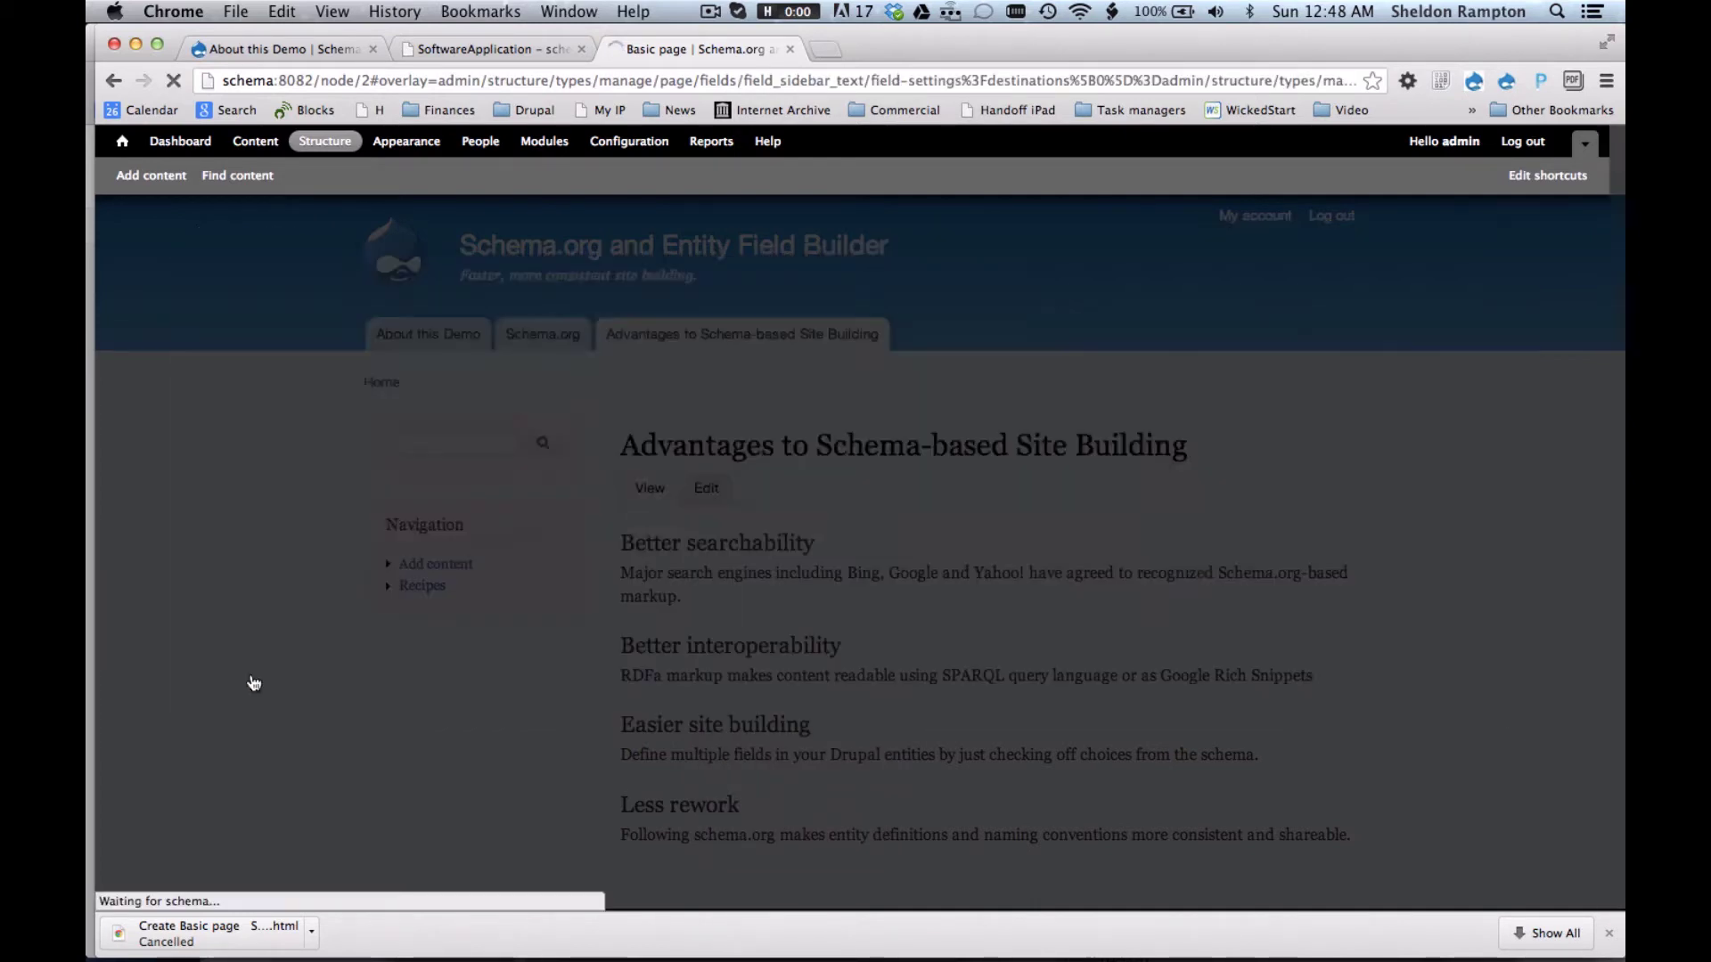
Keep default storage settings and give Sidebar text help text 'Sidebar text goes in a separate block next to the main content.'.
click(344, 492)
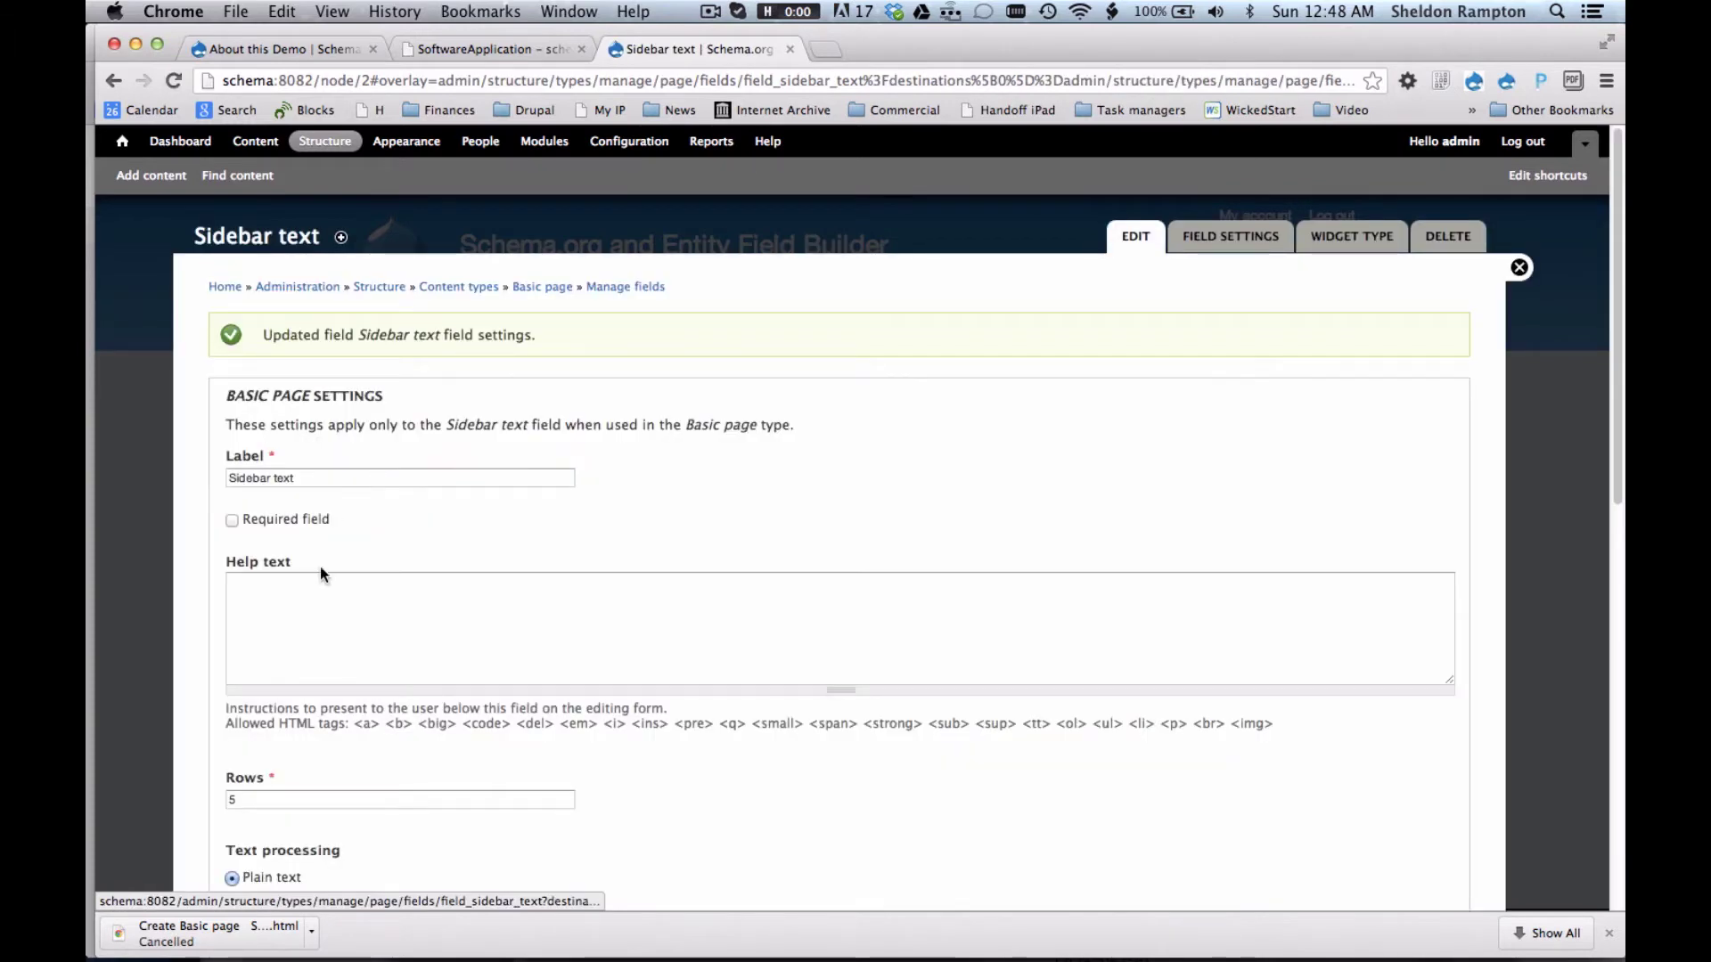
click(318, 595)
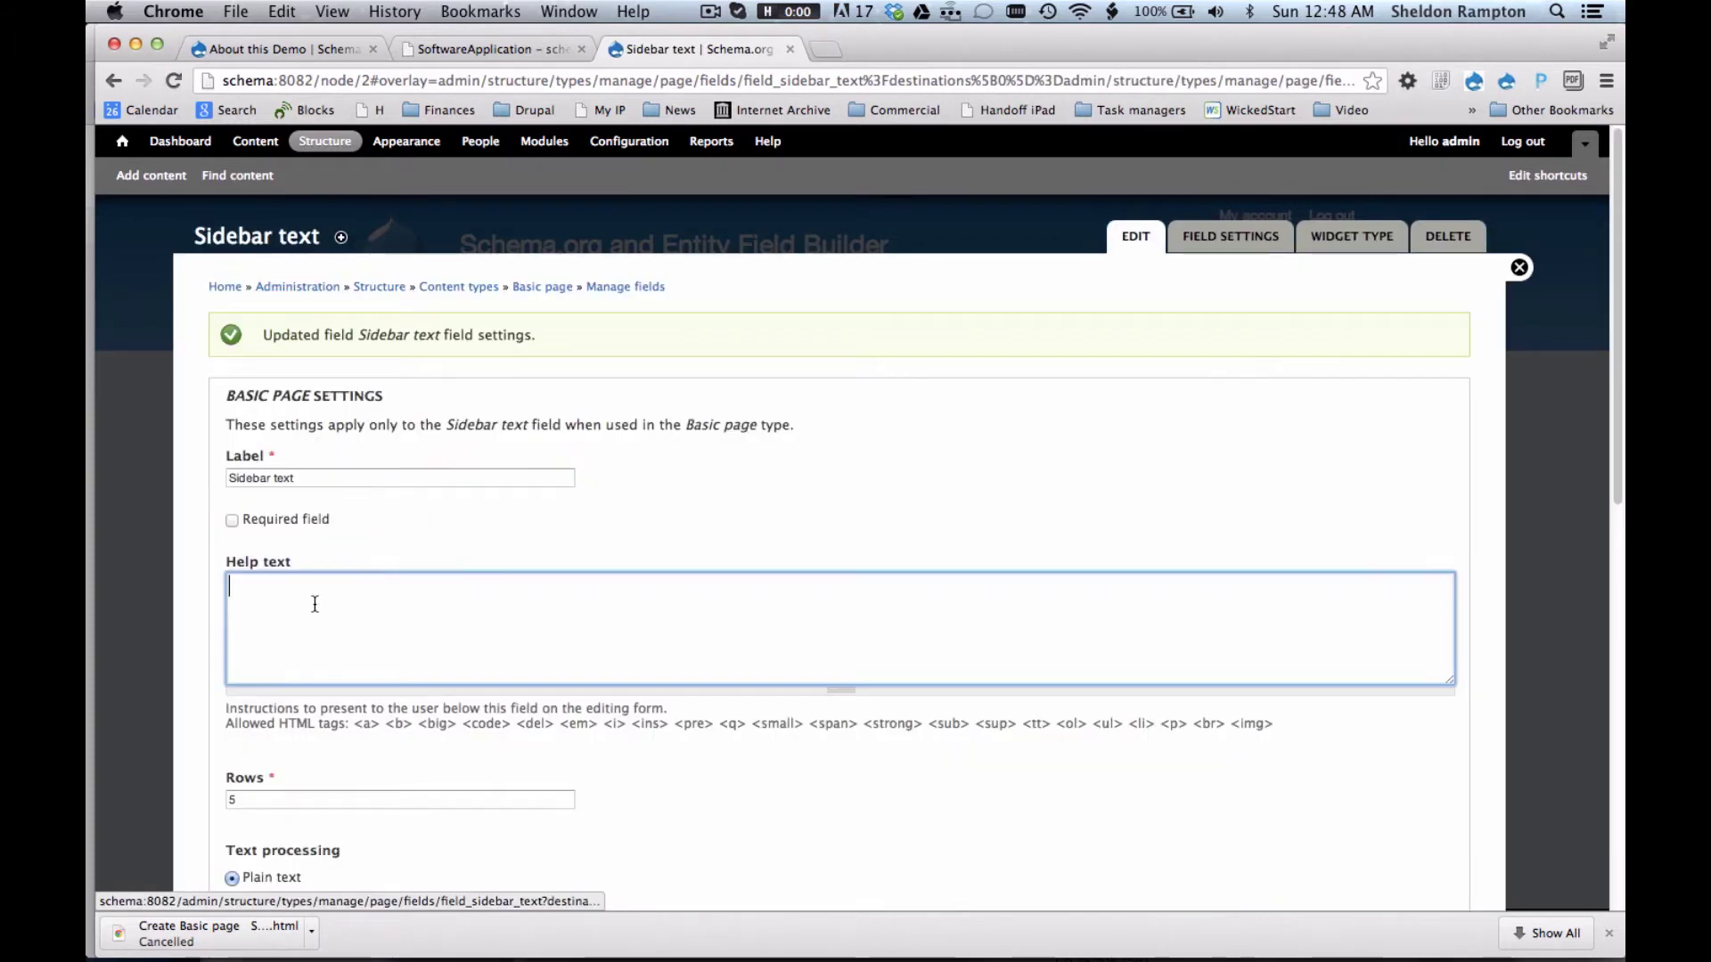
text(Side)
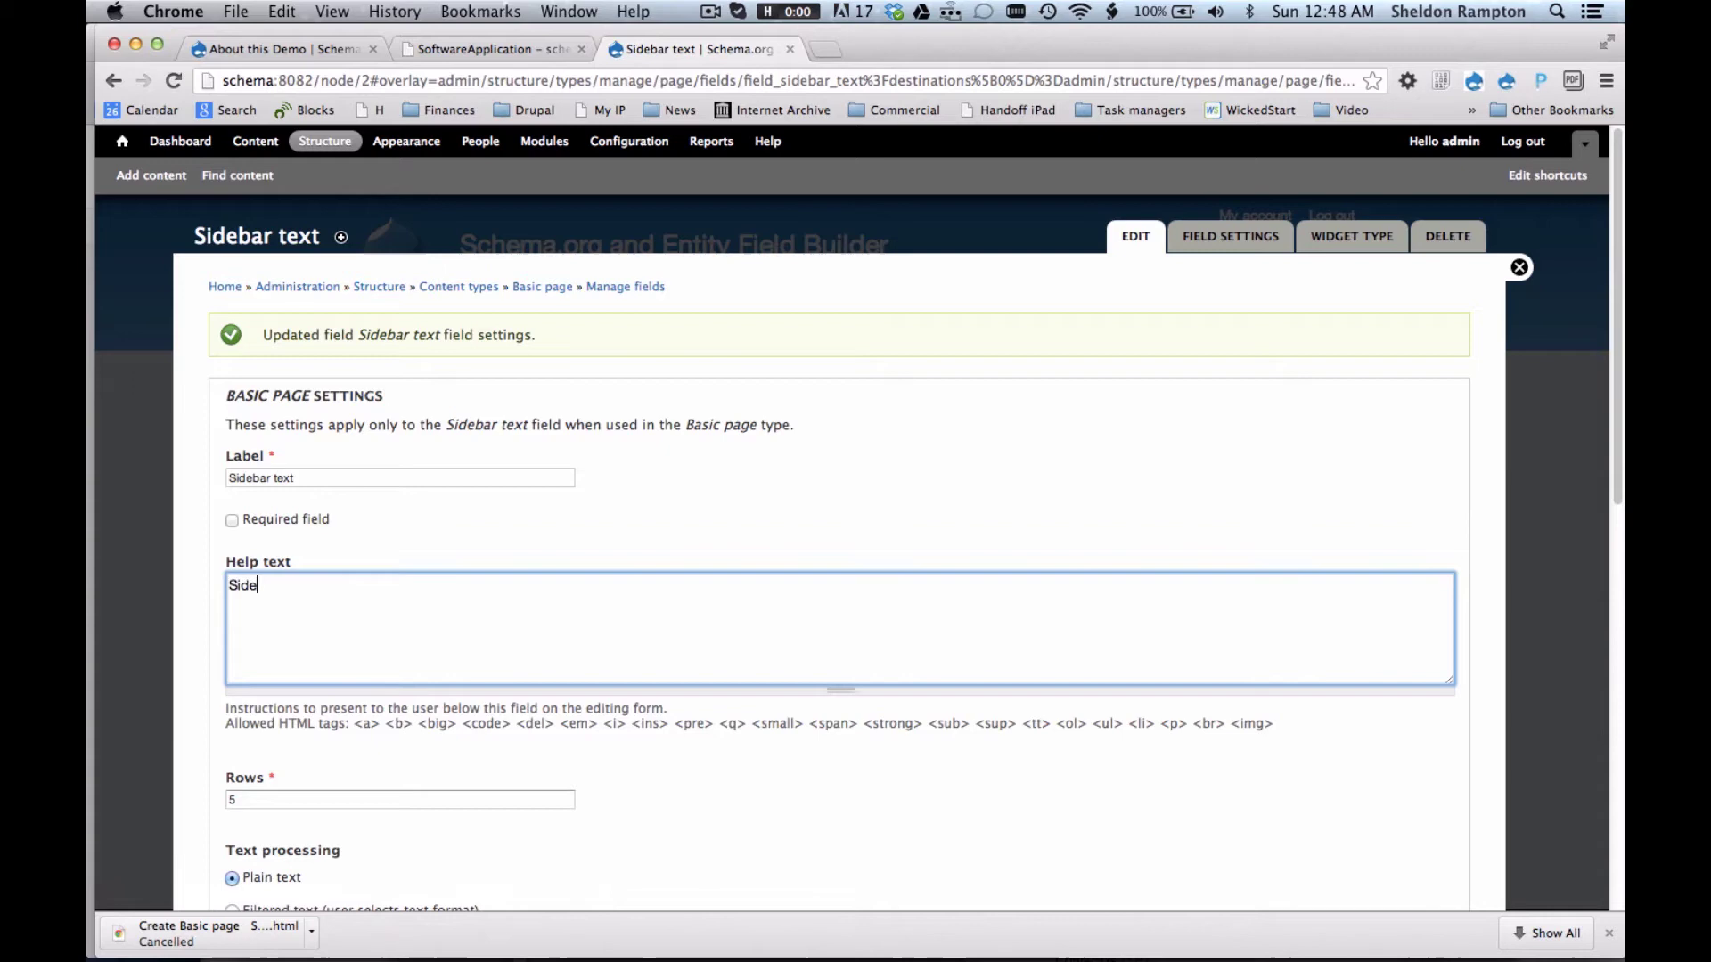
text(bar text goes in a separat)
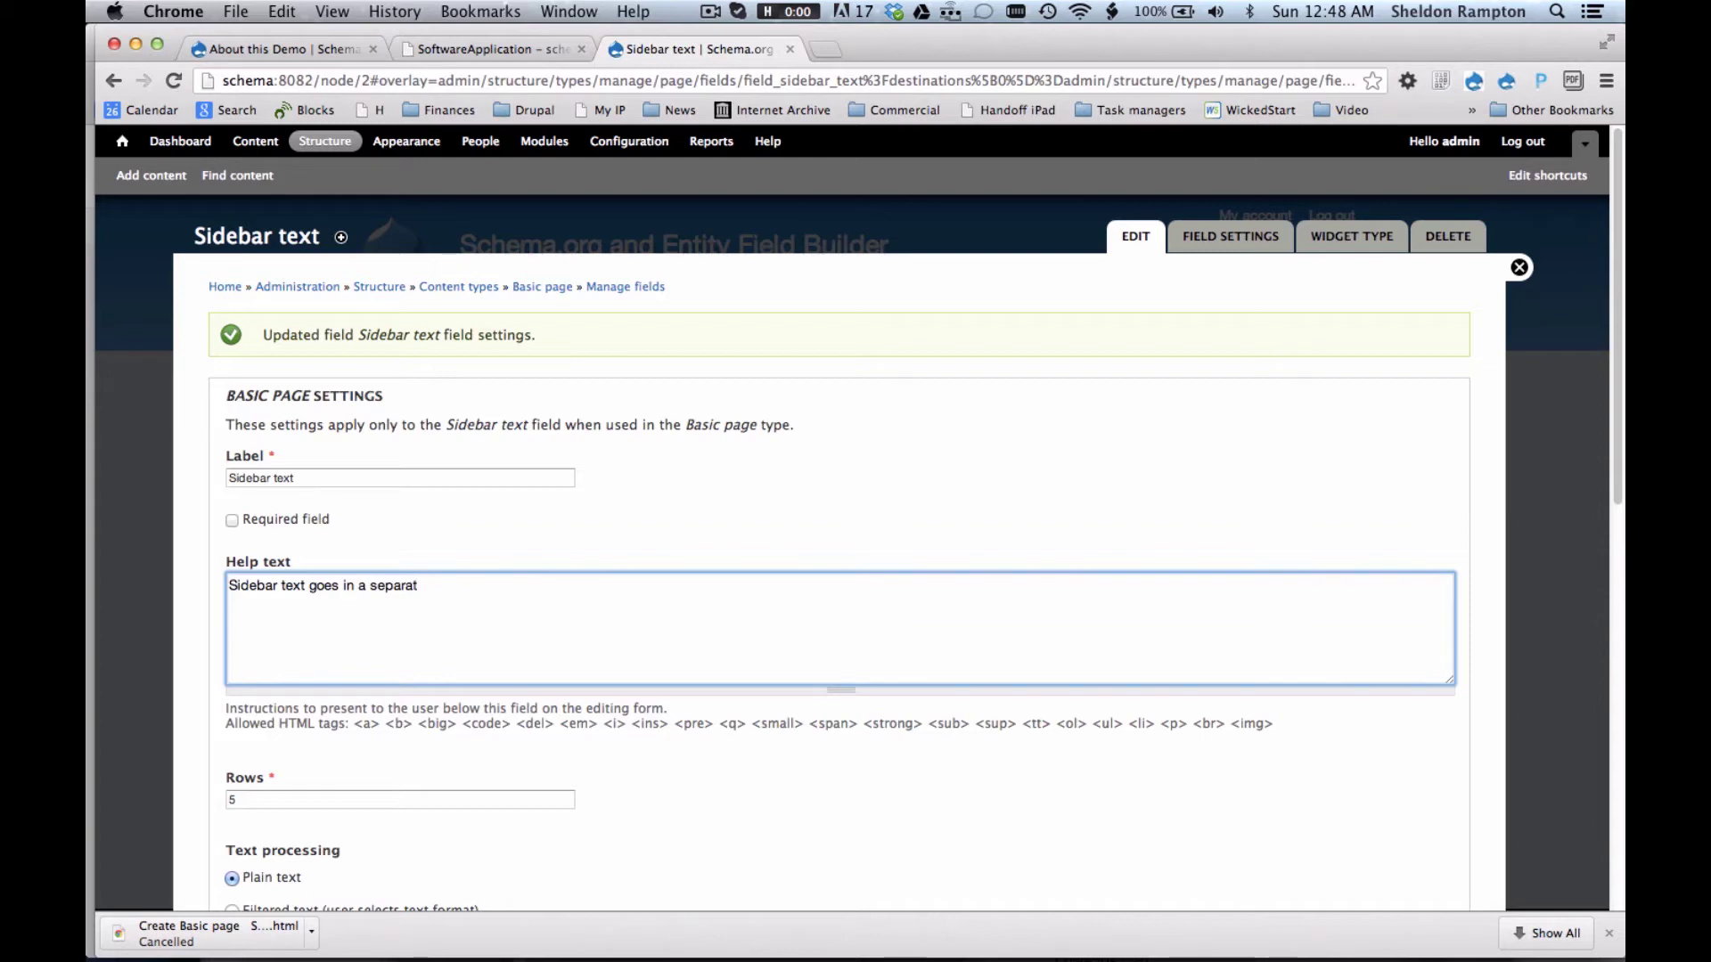
text(e block next to the main cont)
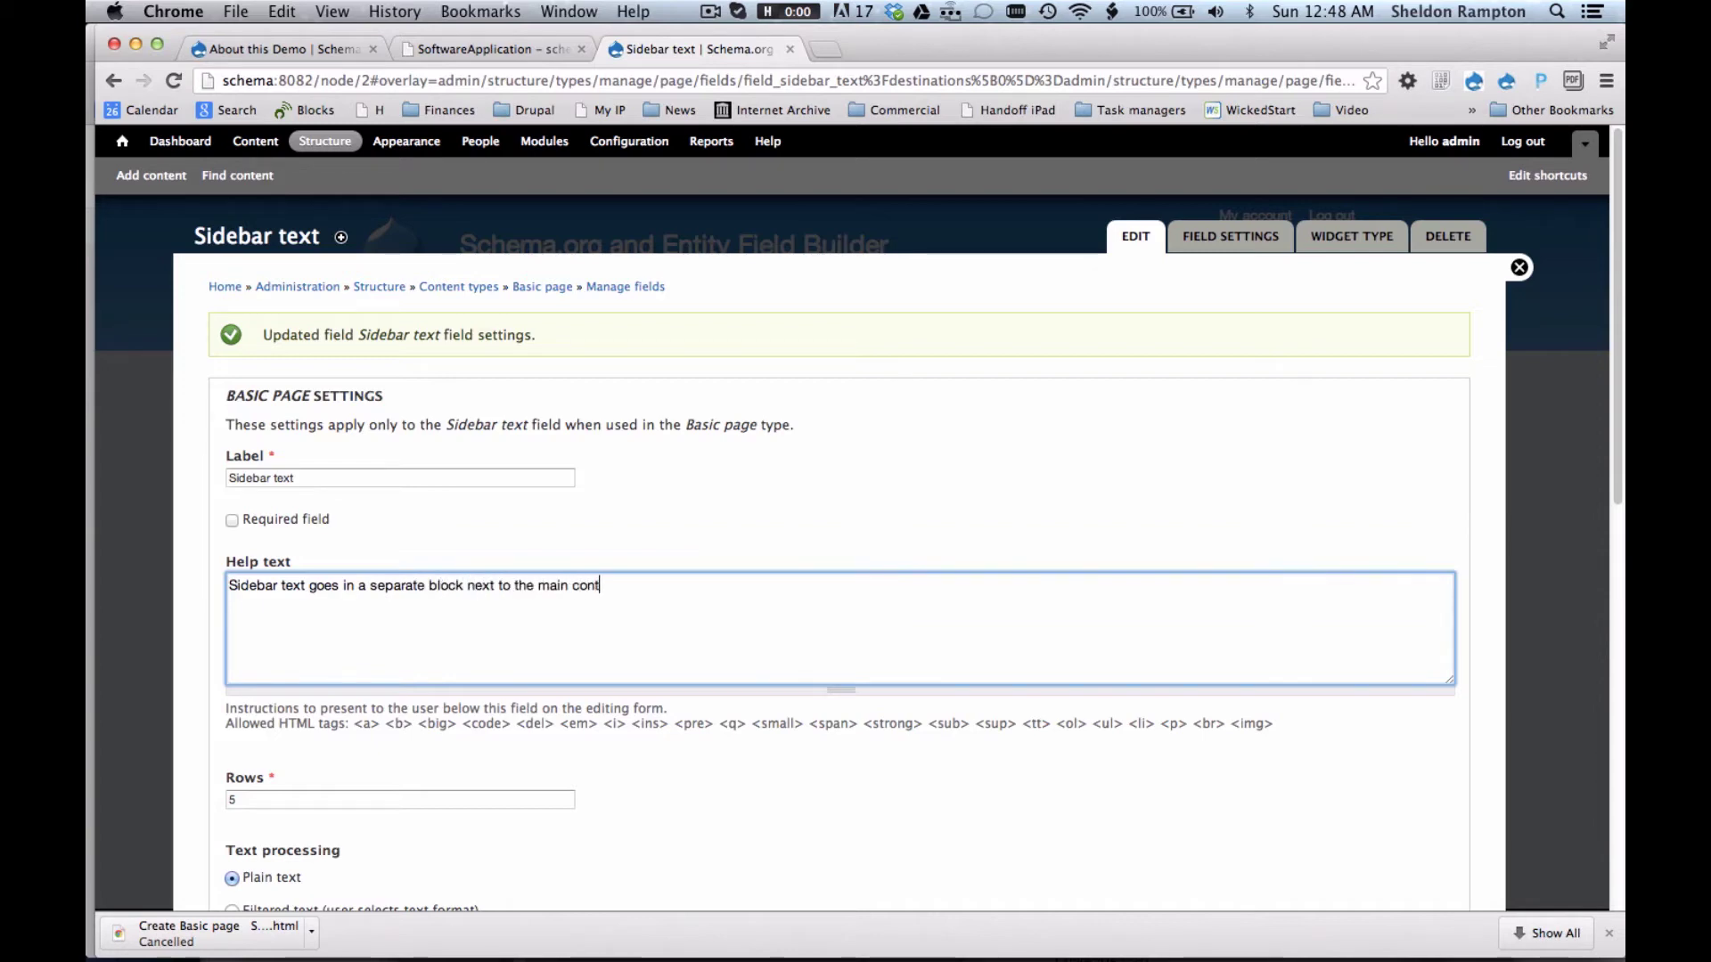
text(ent.)
scroll(720, 772, down, 3)
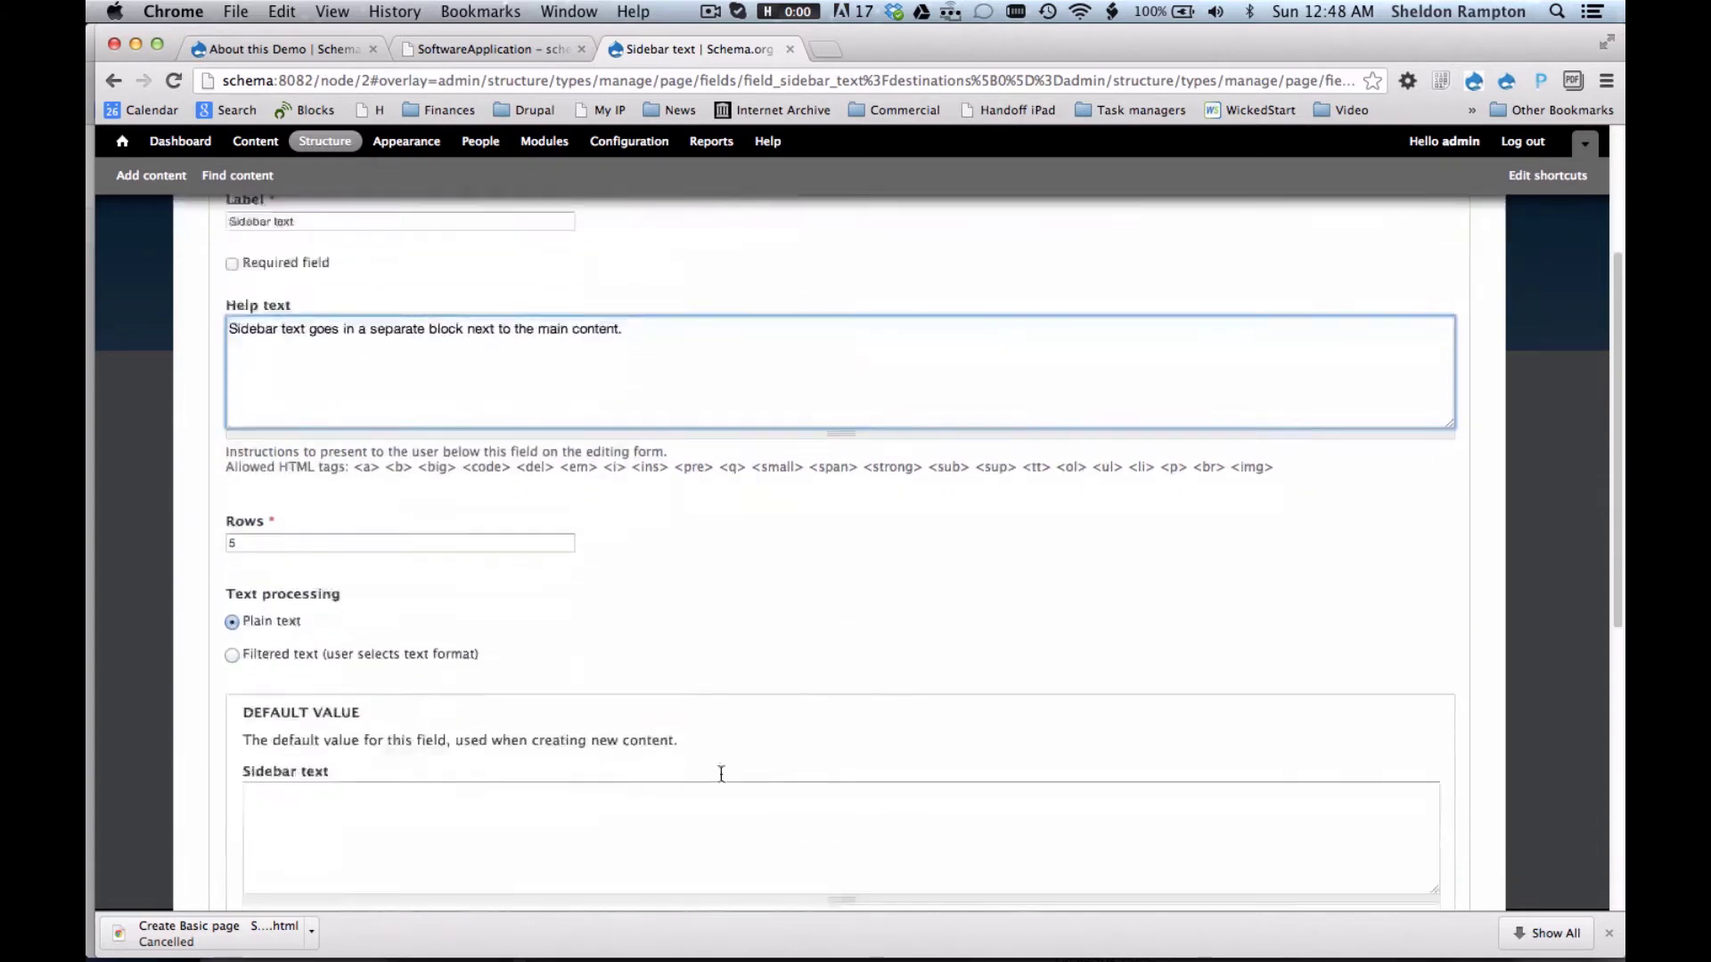
scroll(722, 774, down, 5)
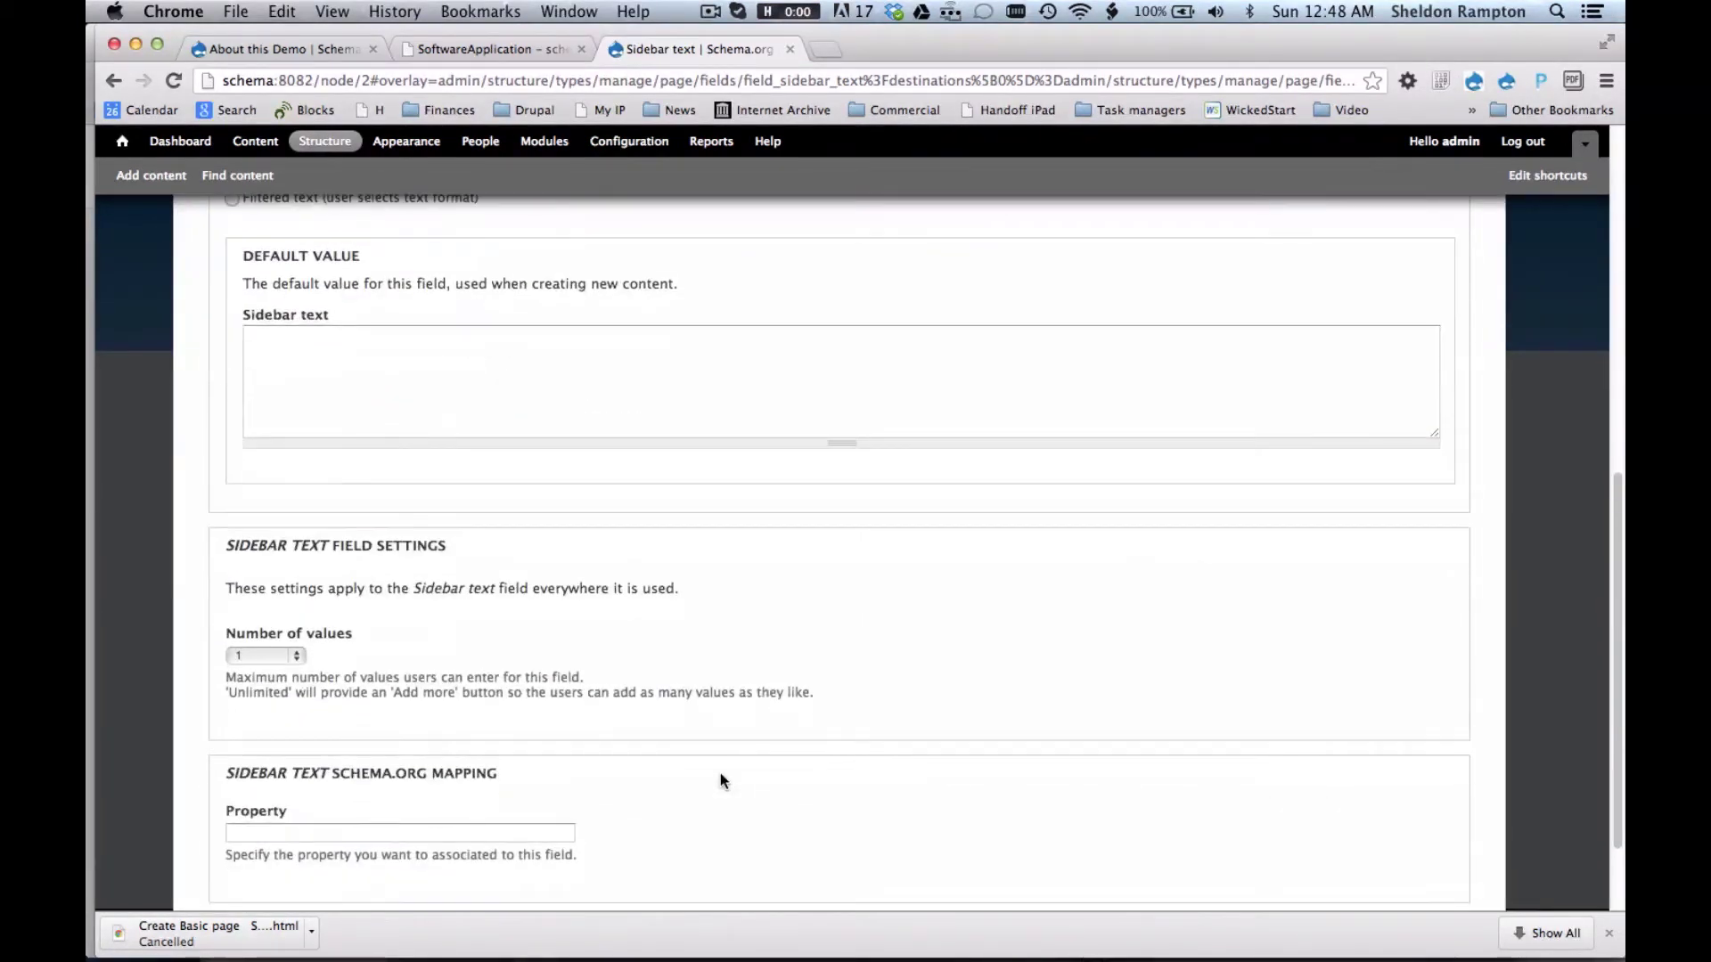
scroll(720, 780, down, 2)
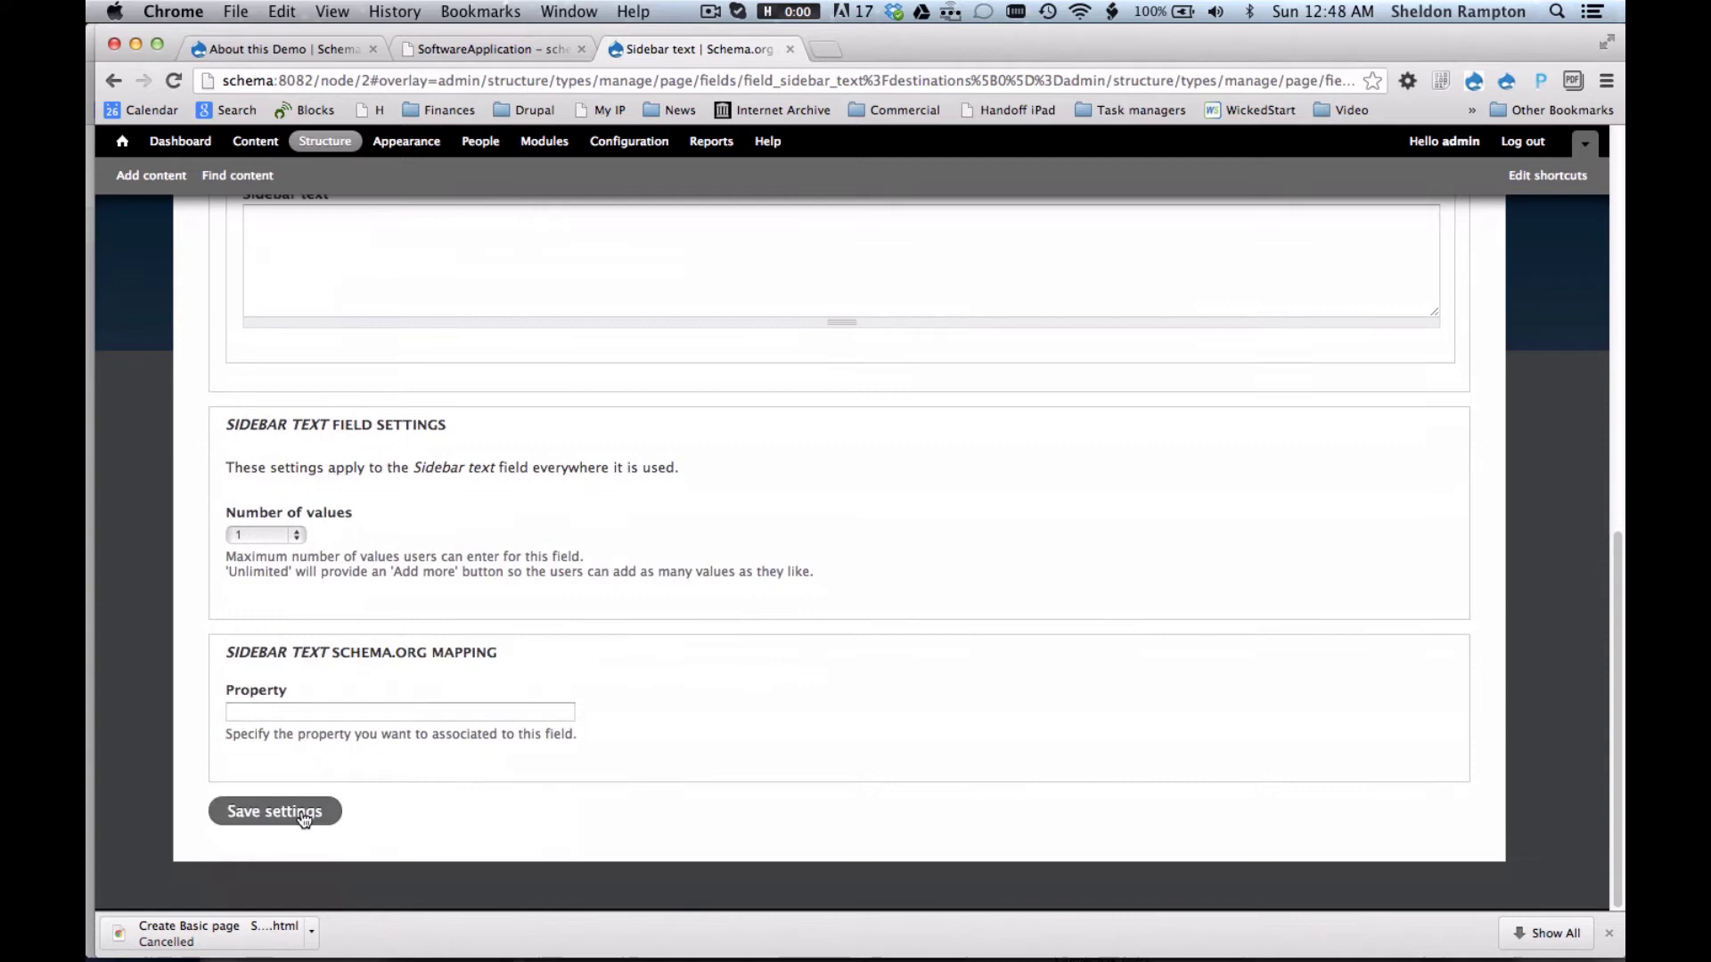
Save the Sidebar text settings and start a new content type from the Content types list.
click(304, 817)
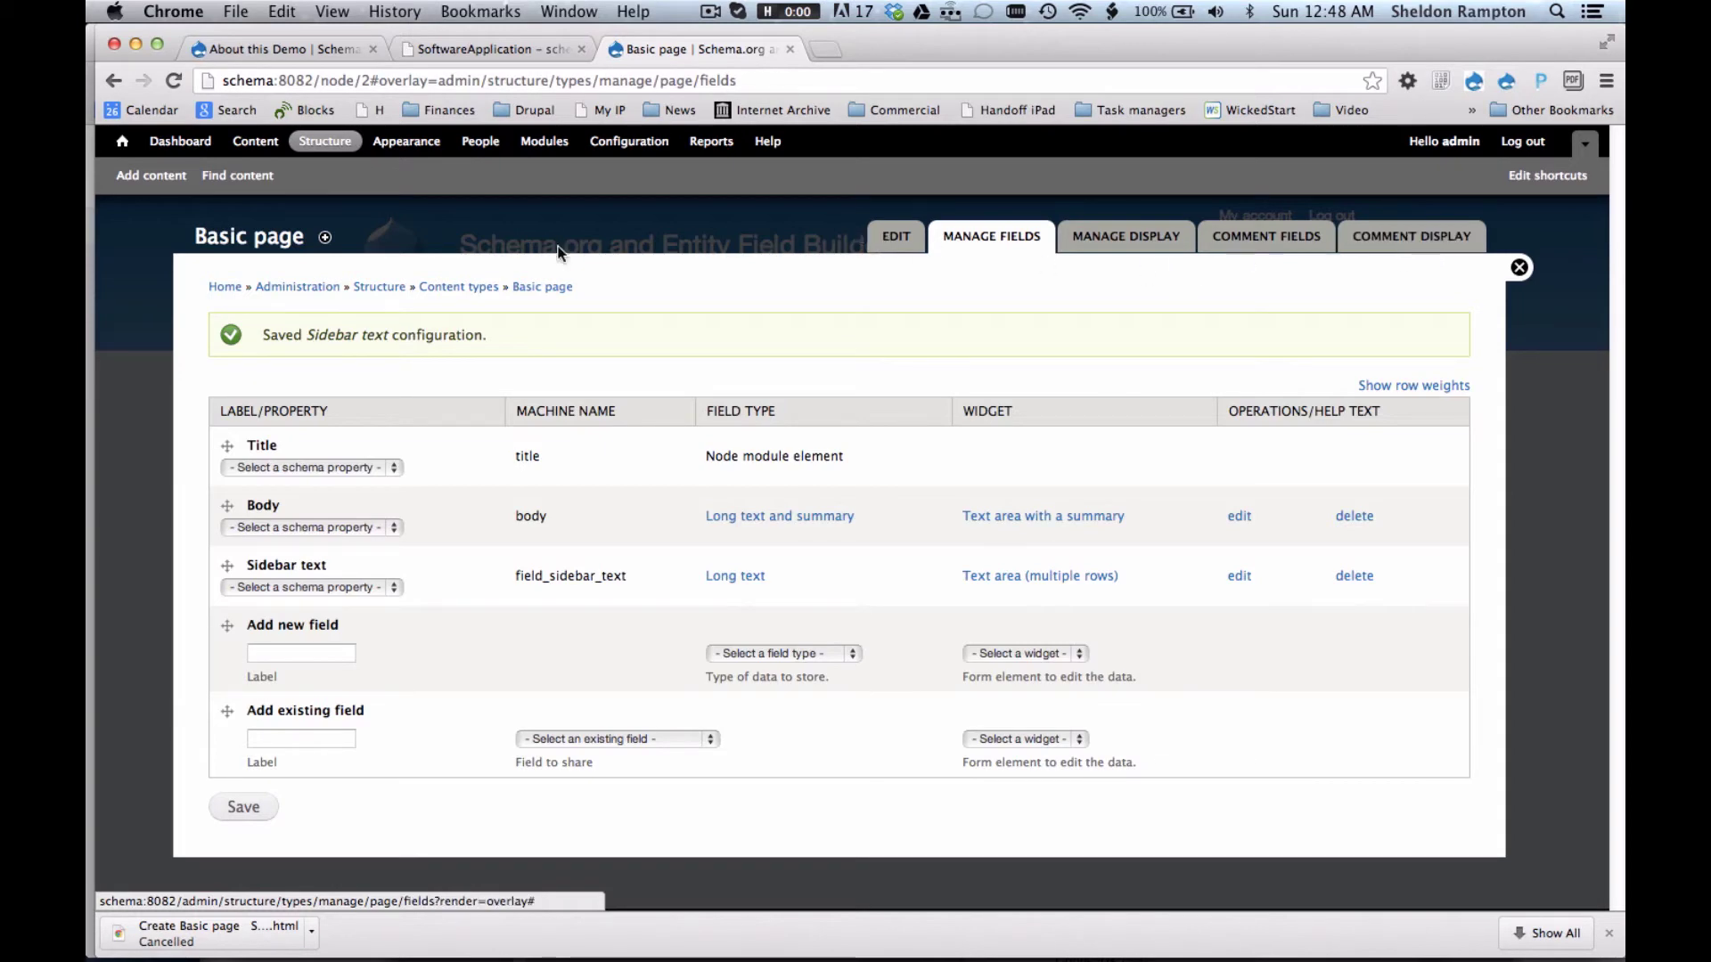
click(451, 286)
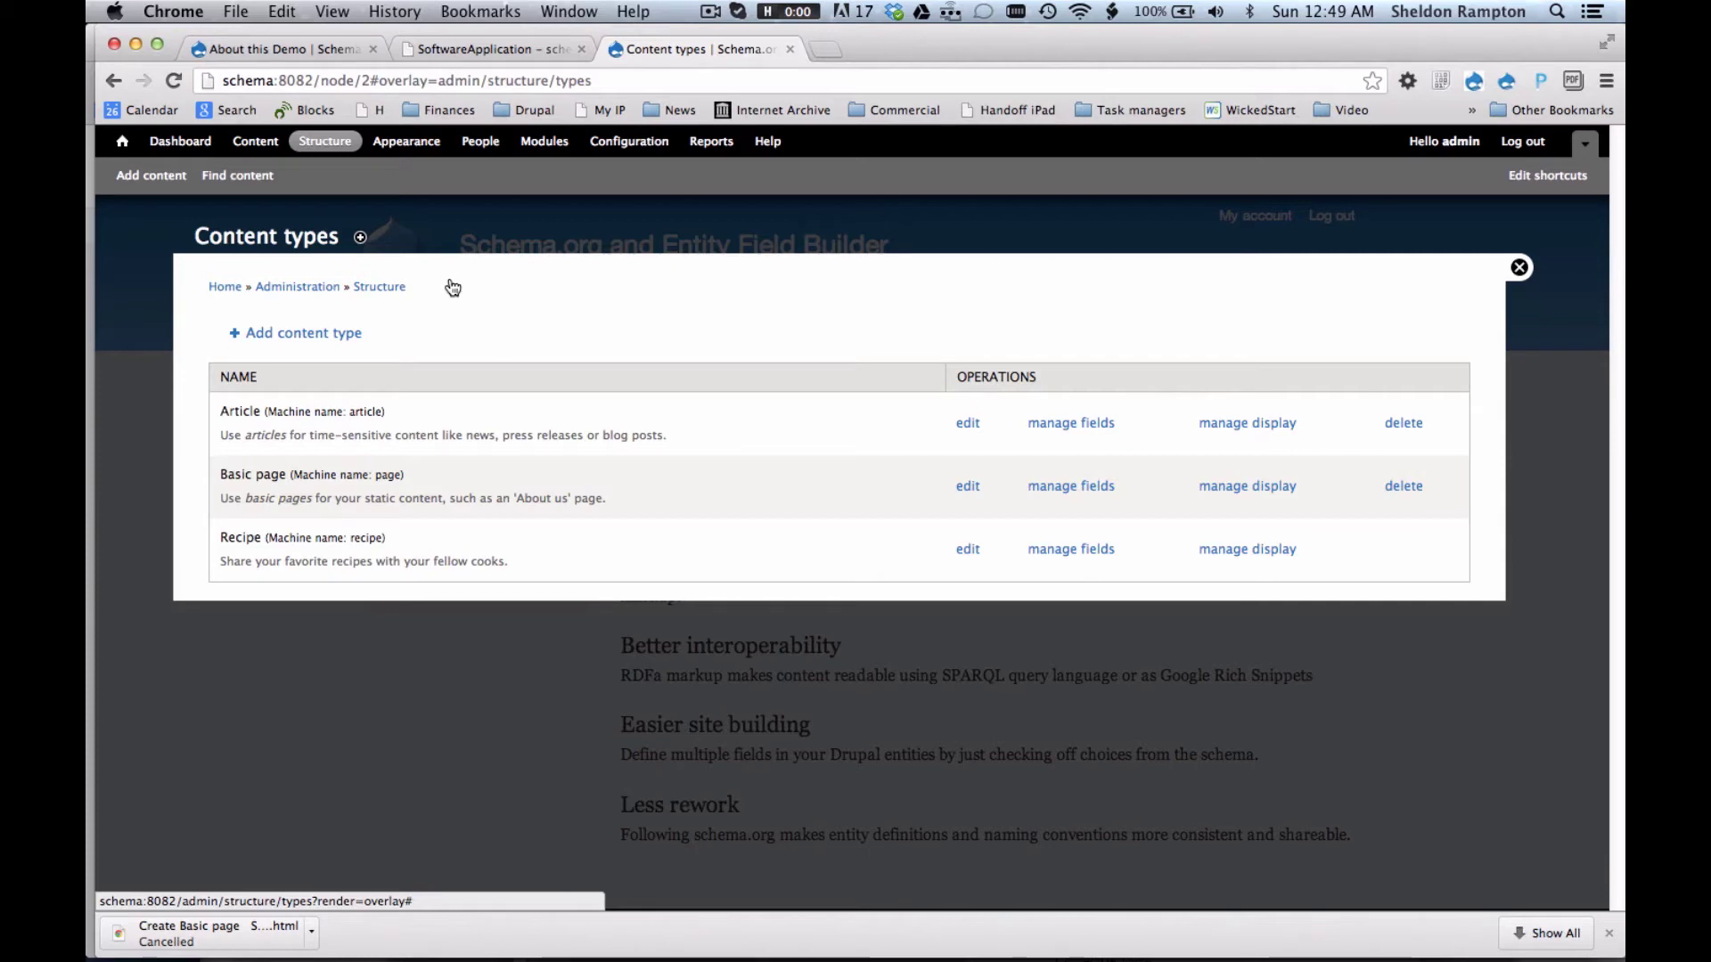
click(326, 335)
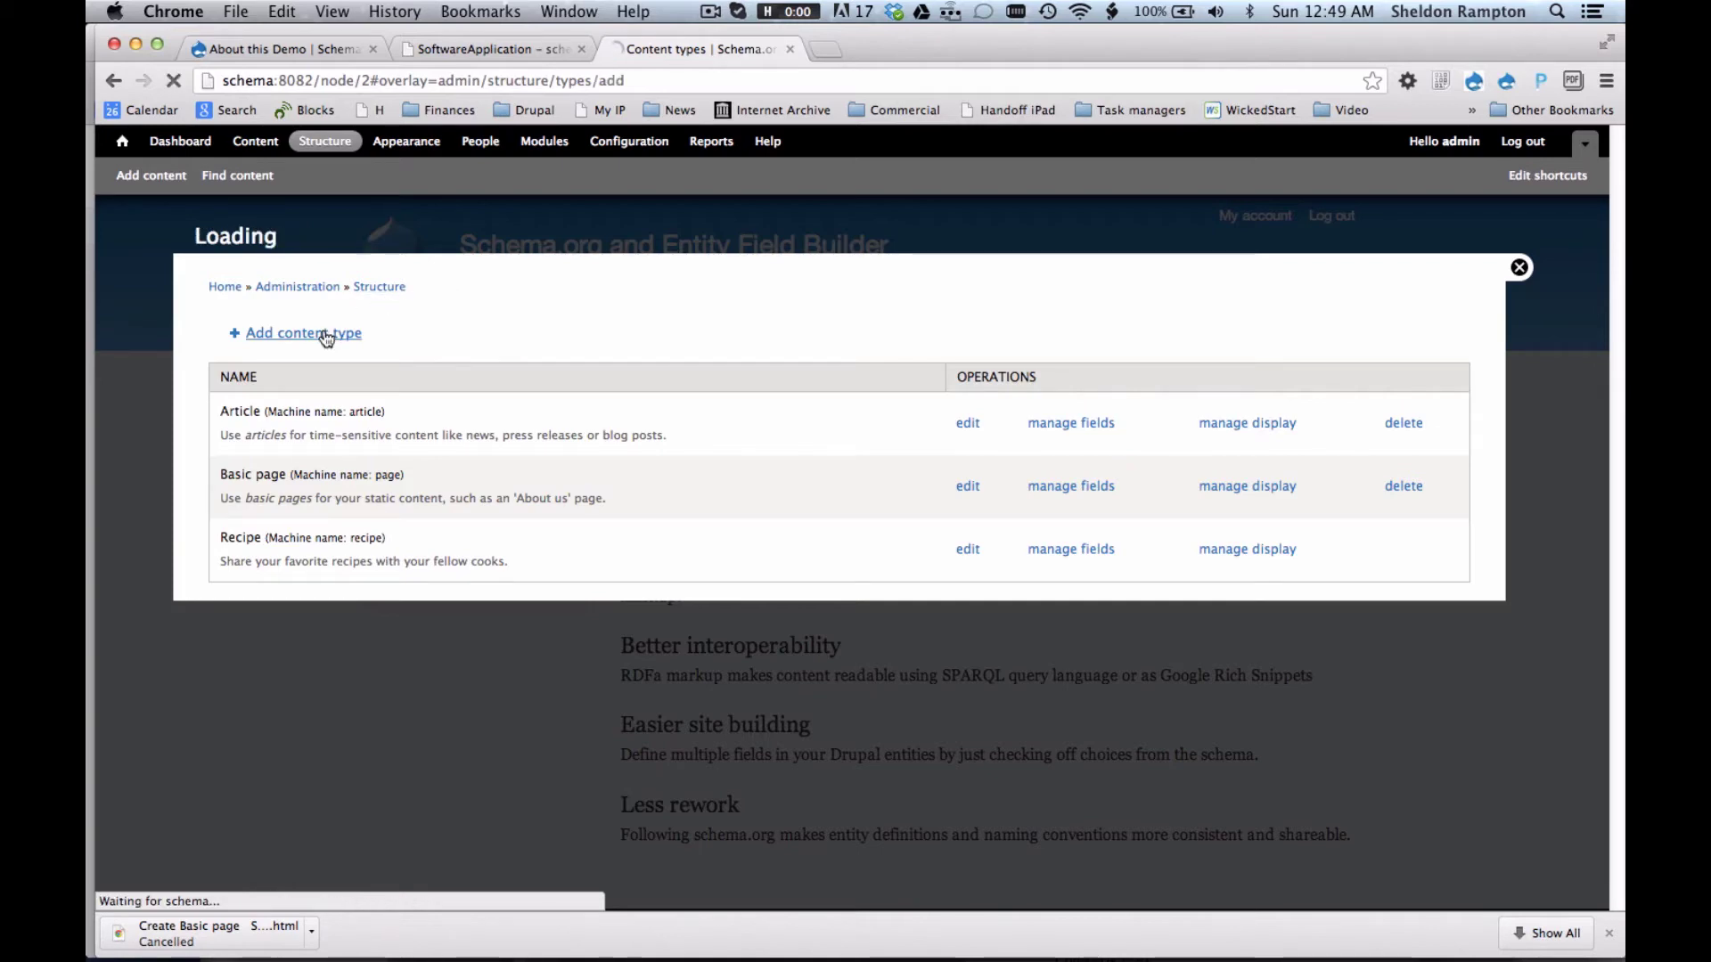
Name the new content type 'Application' with description 'An <b>Application</b> is a piece of software.'.
click(302, 388)
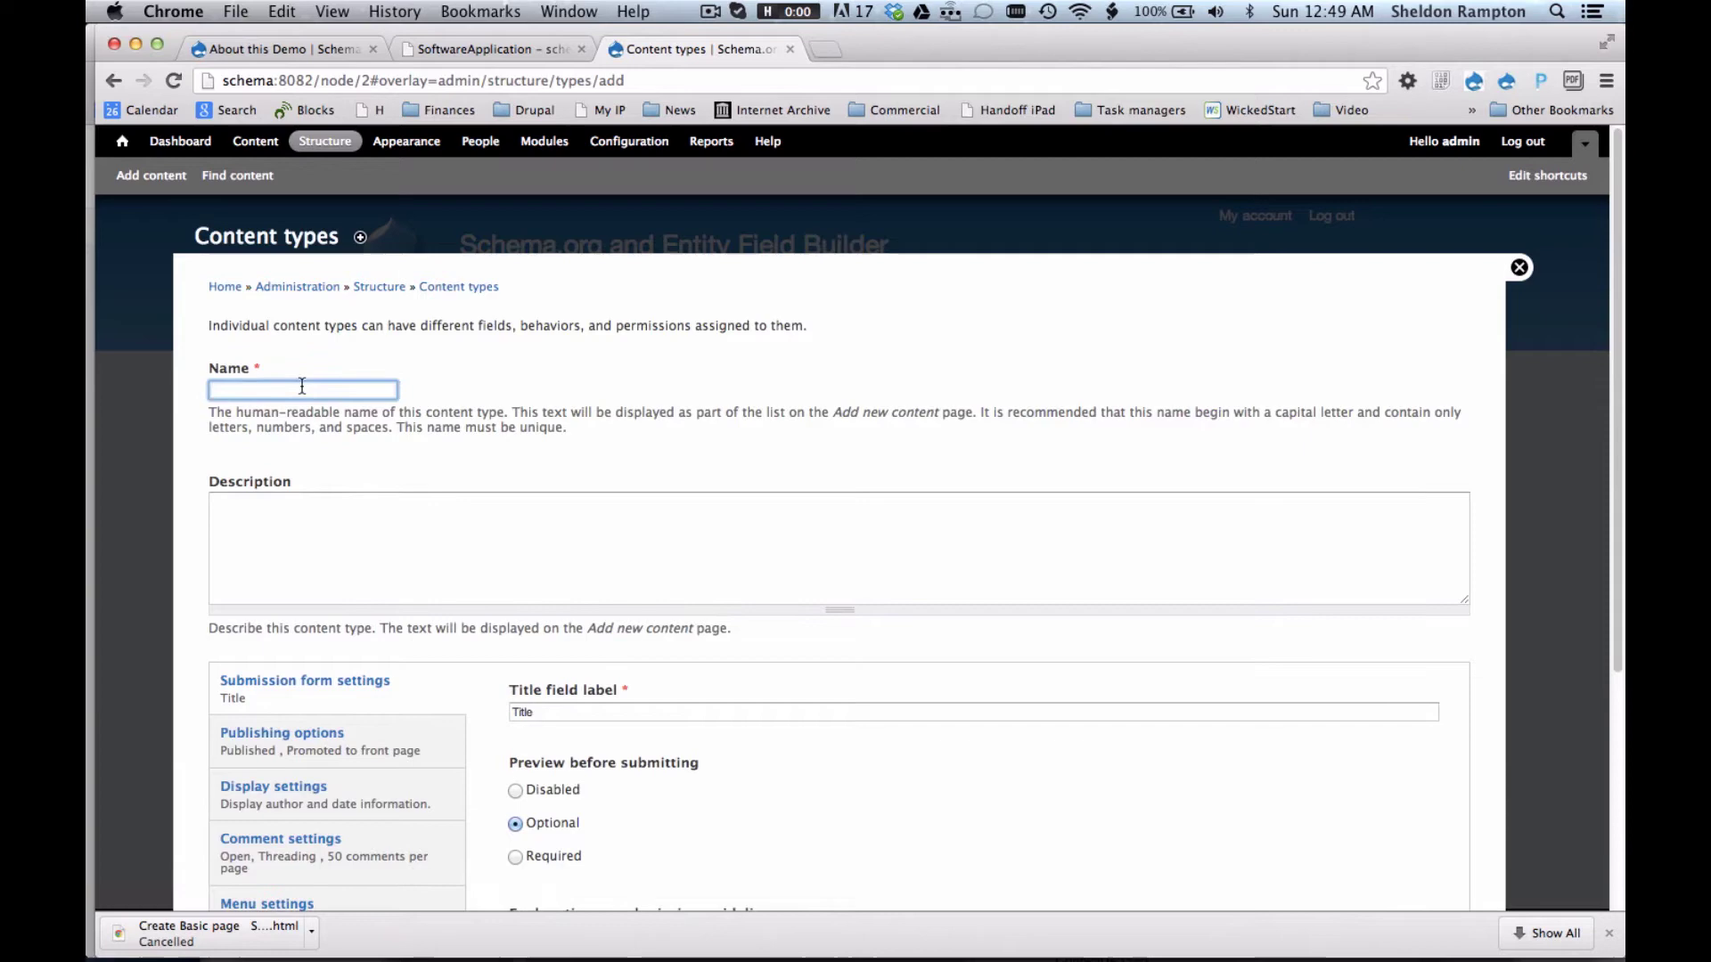
text(Application)
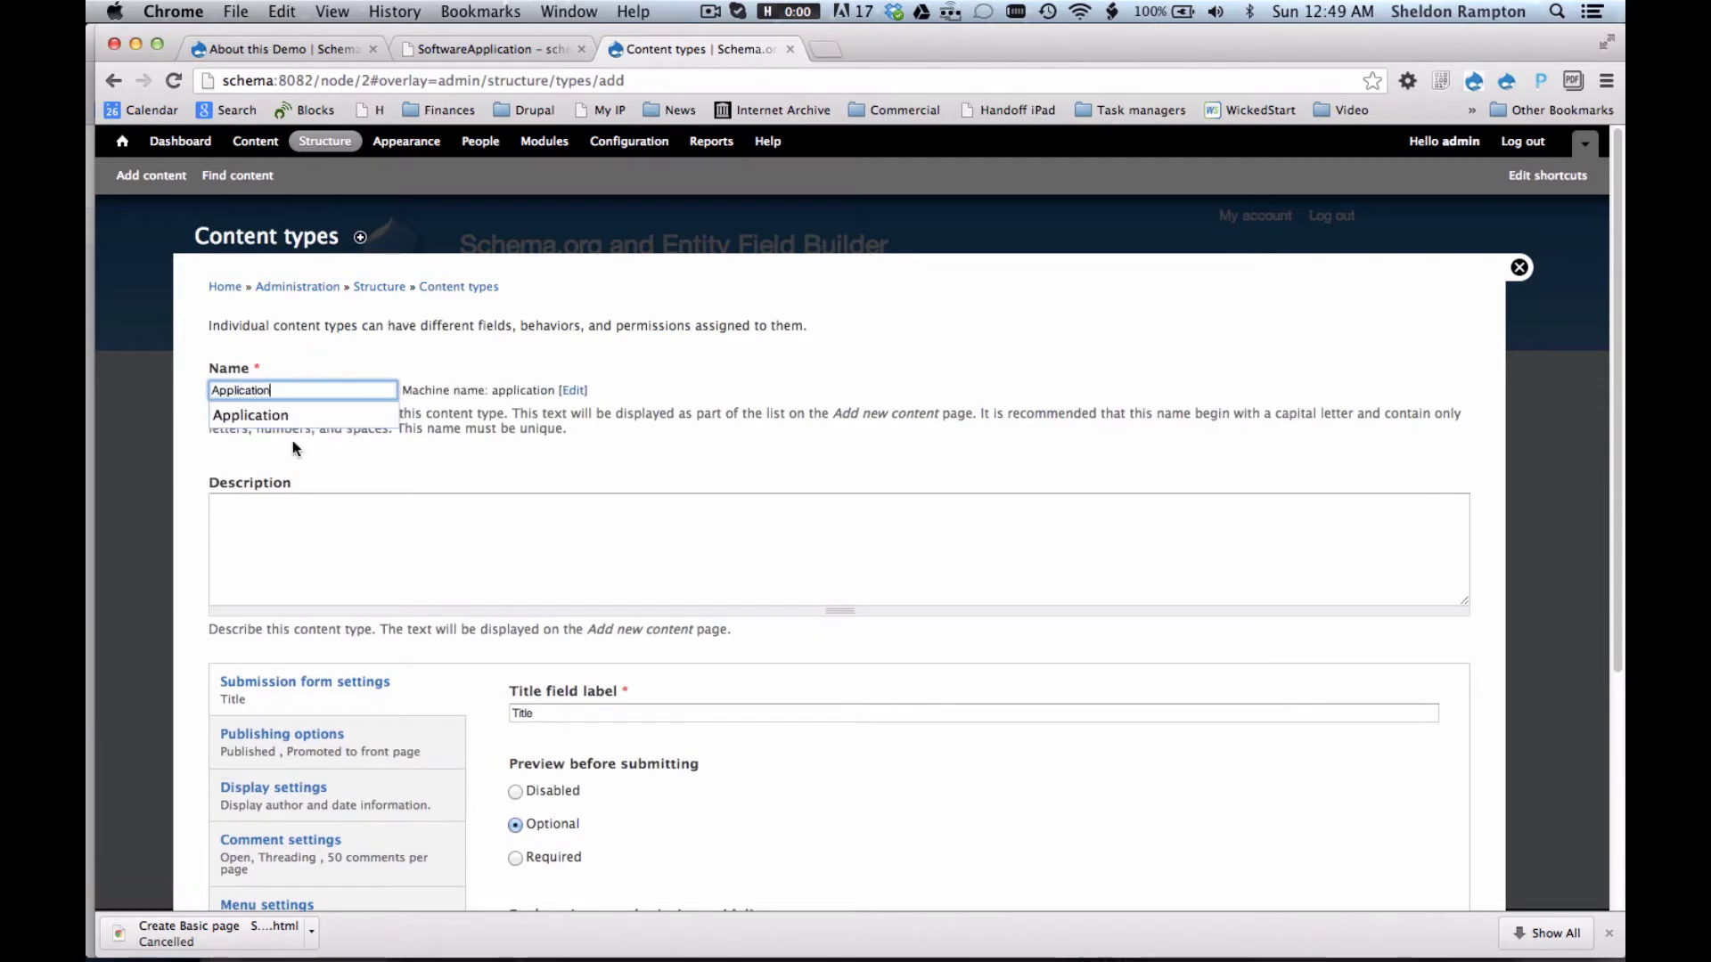
click(282, 501)
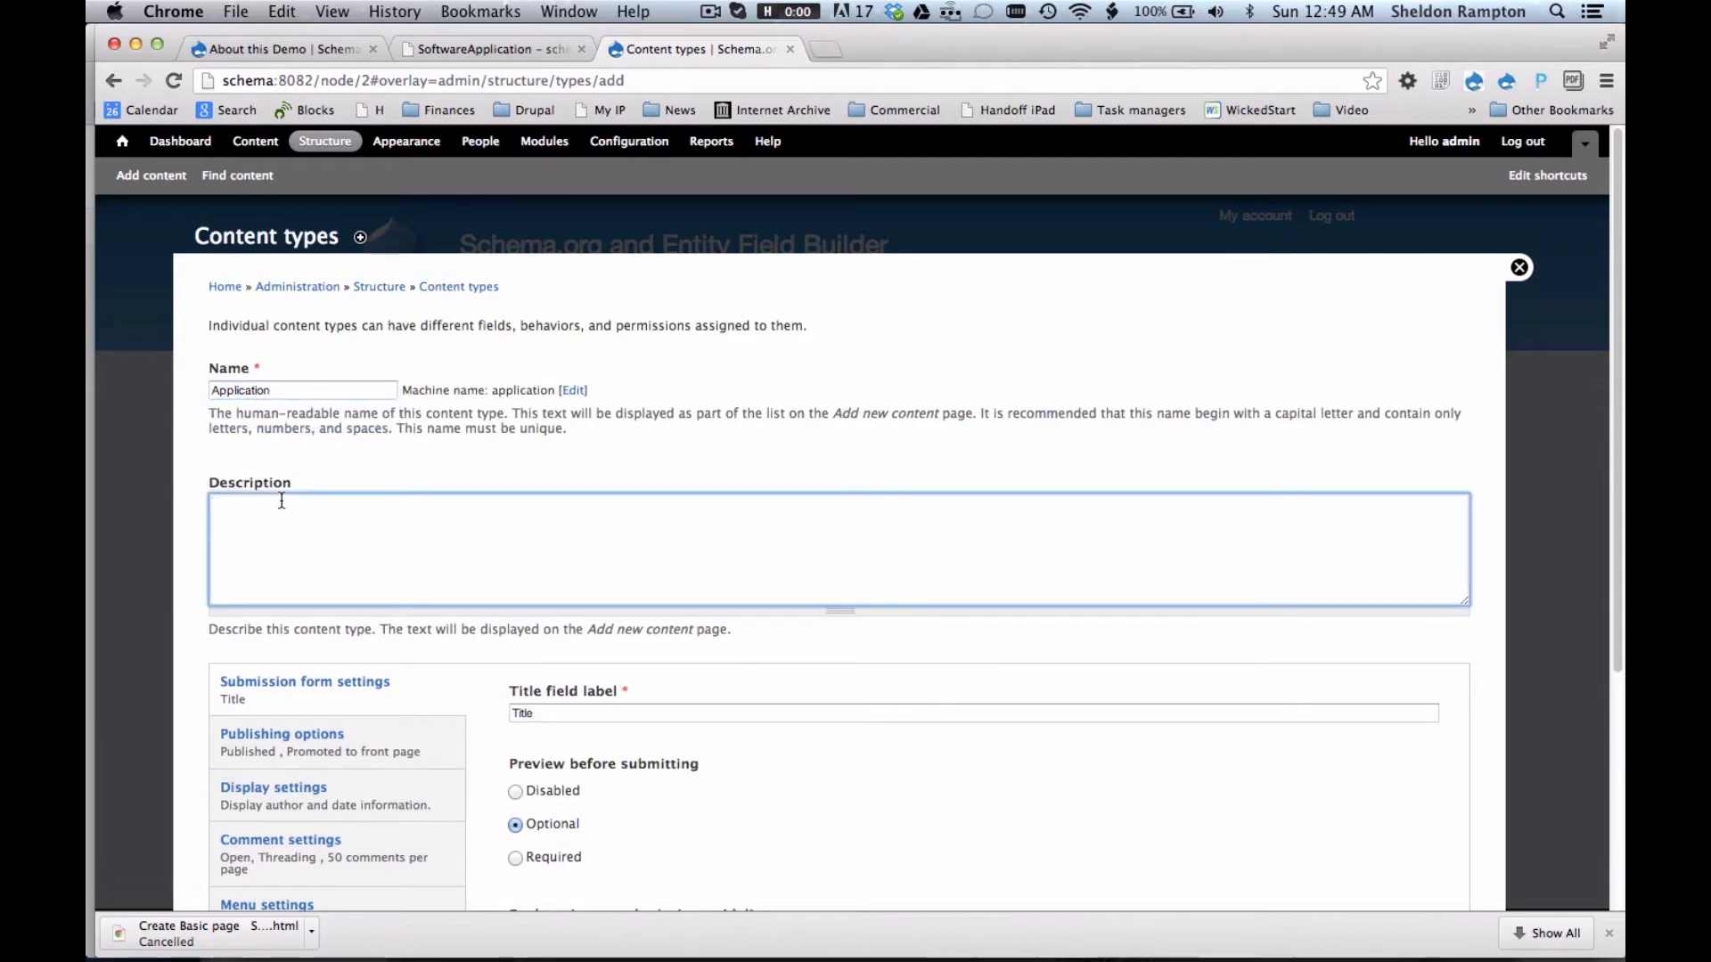
text(An <b>)
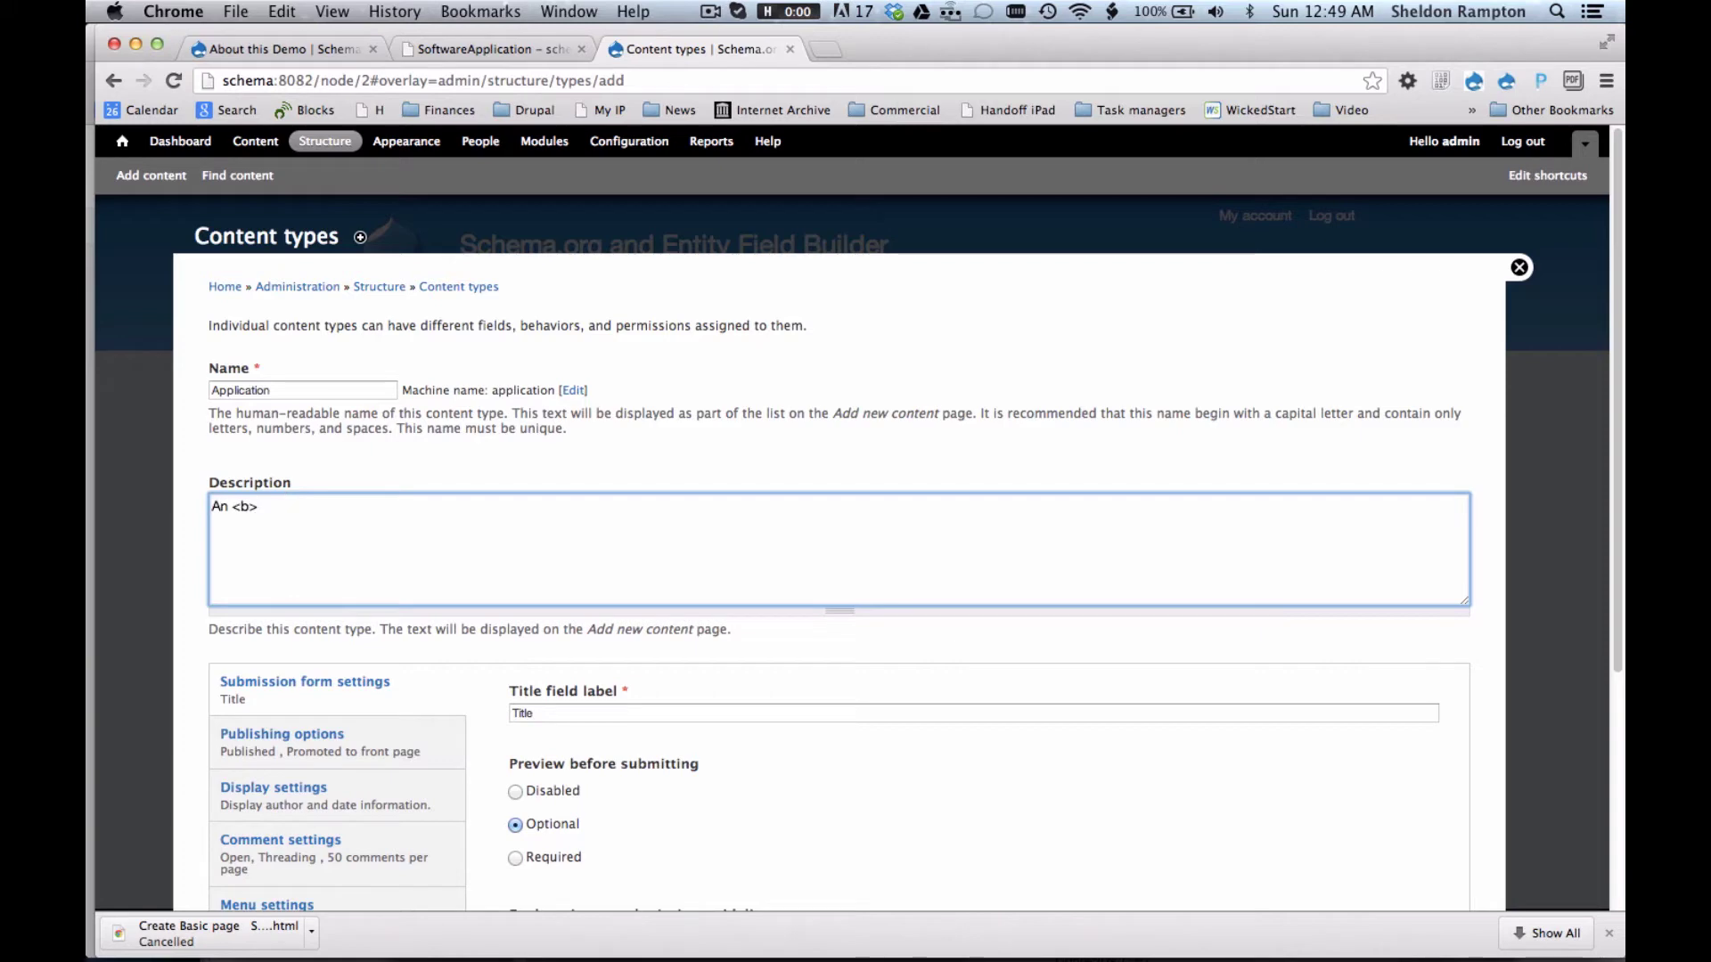
text(Application</b> is a )
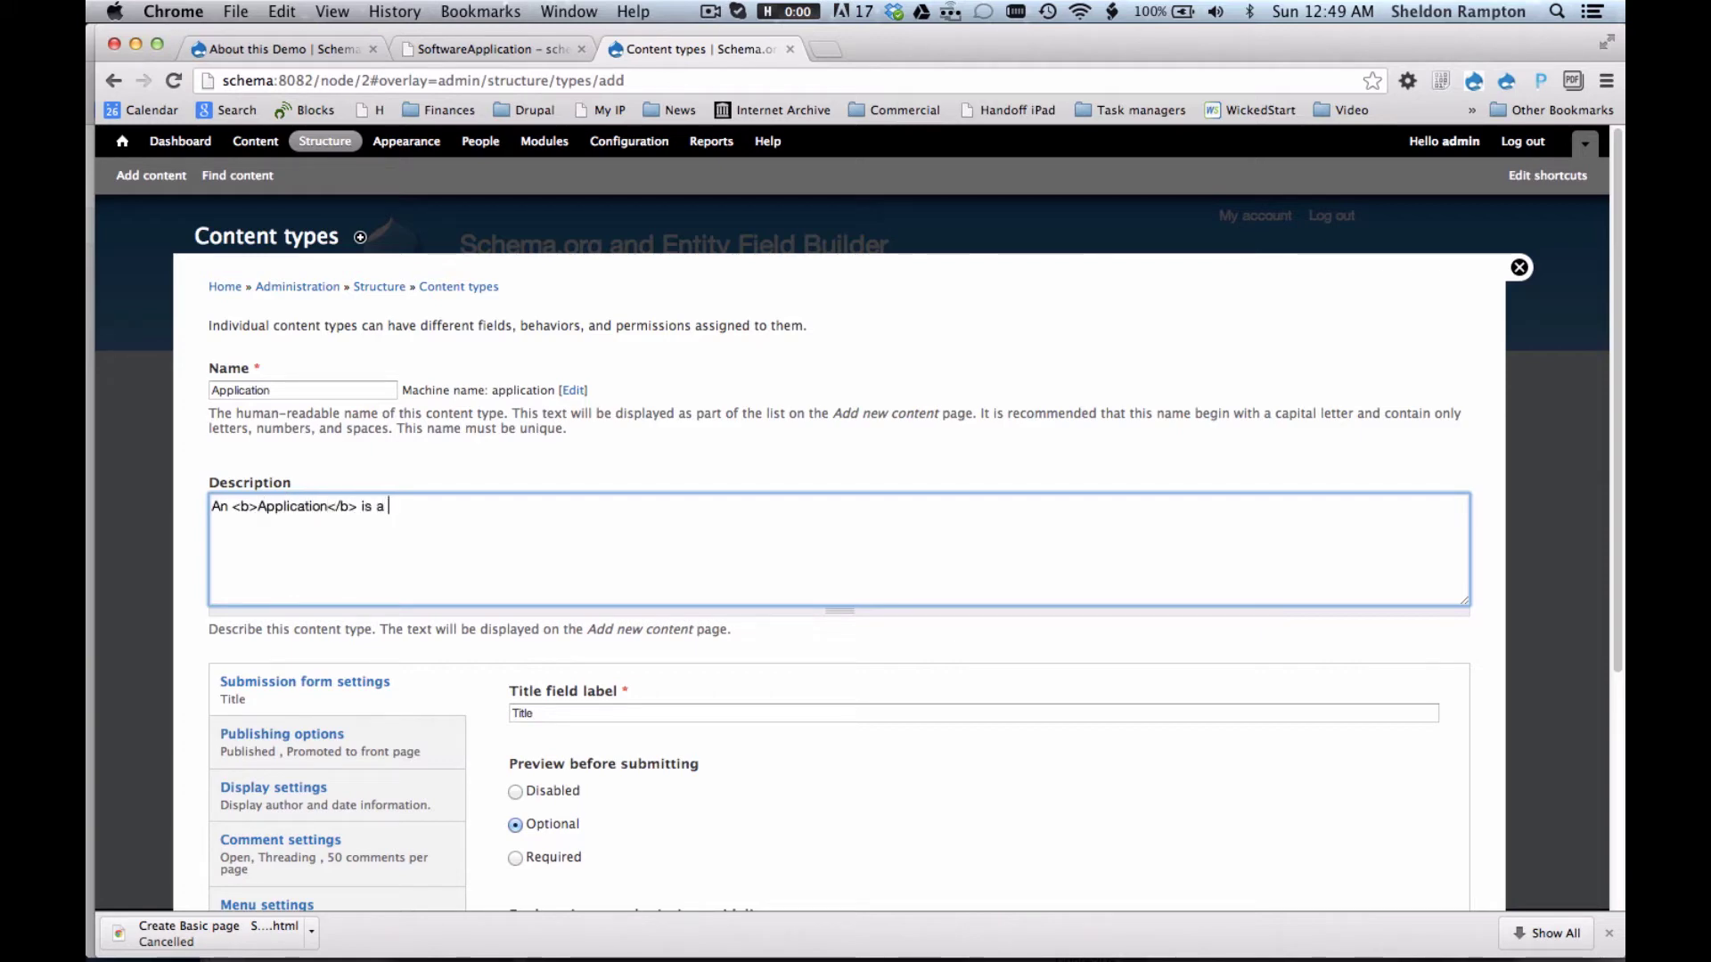
text(piece of softwa)
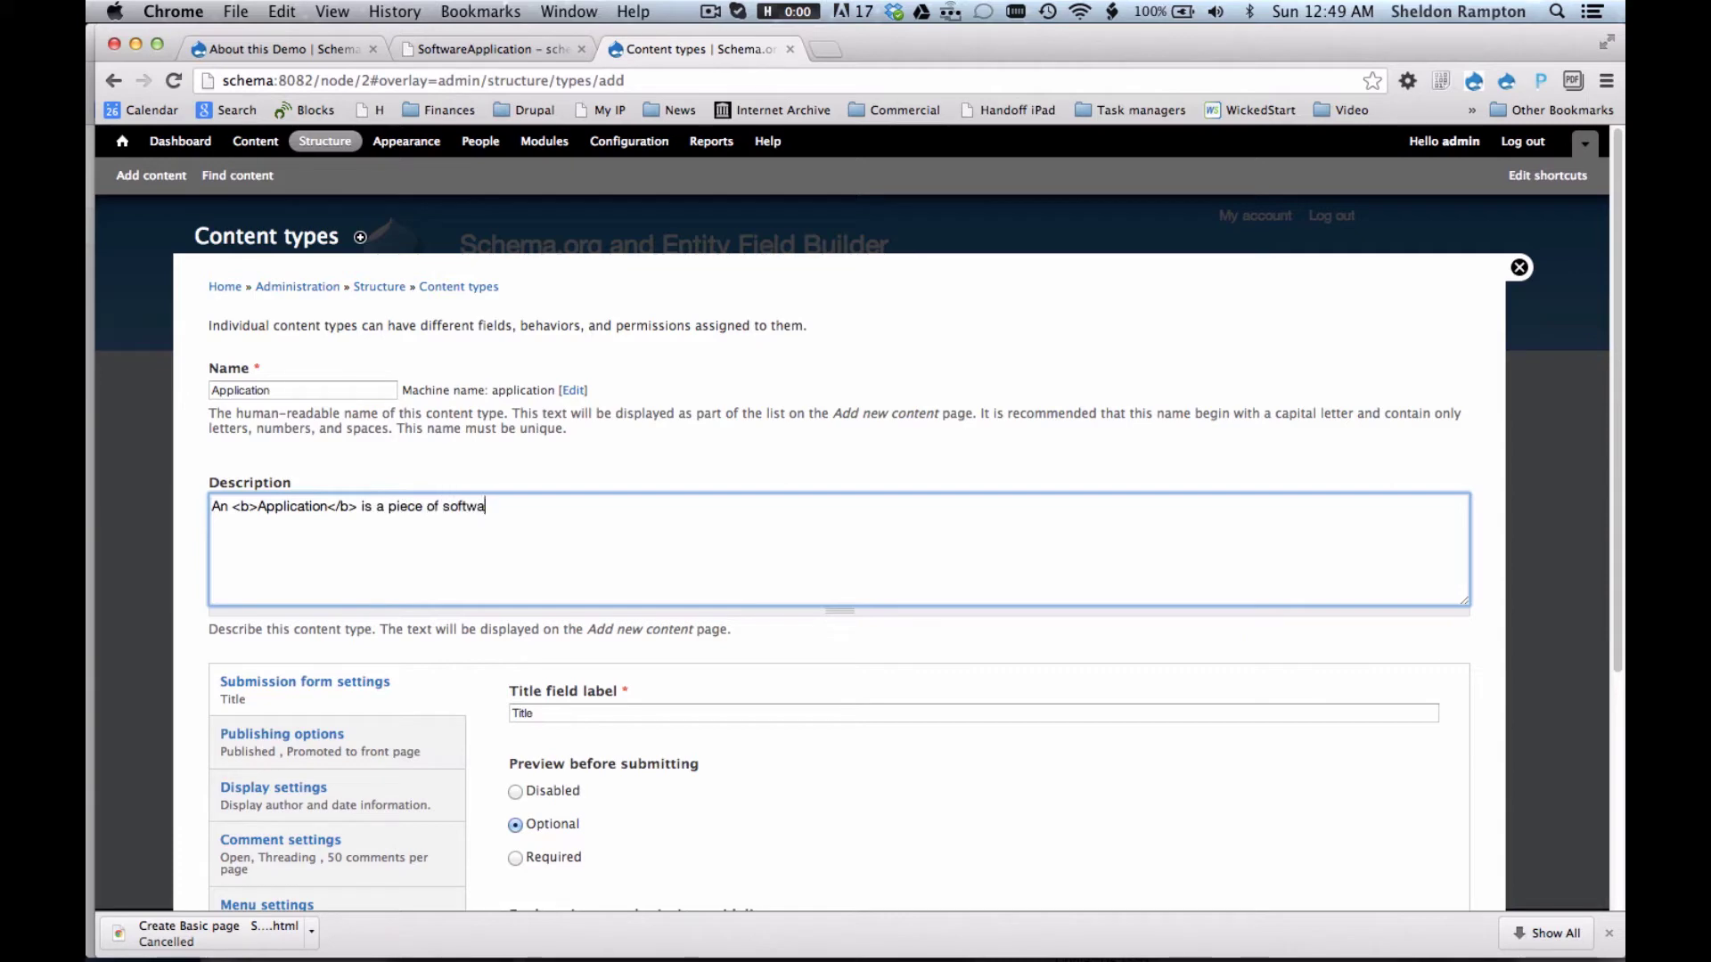
text(re.)
Map the Application type to schema.org SoftwareApplication and save it.
scroll(283, 521, down, 3)
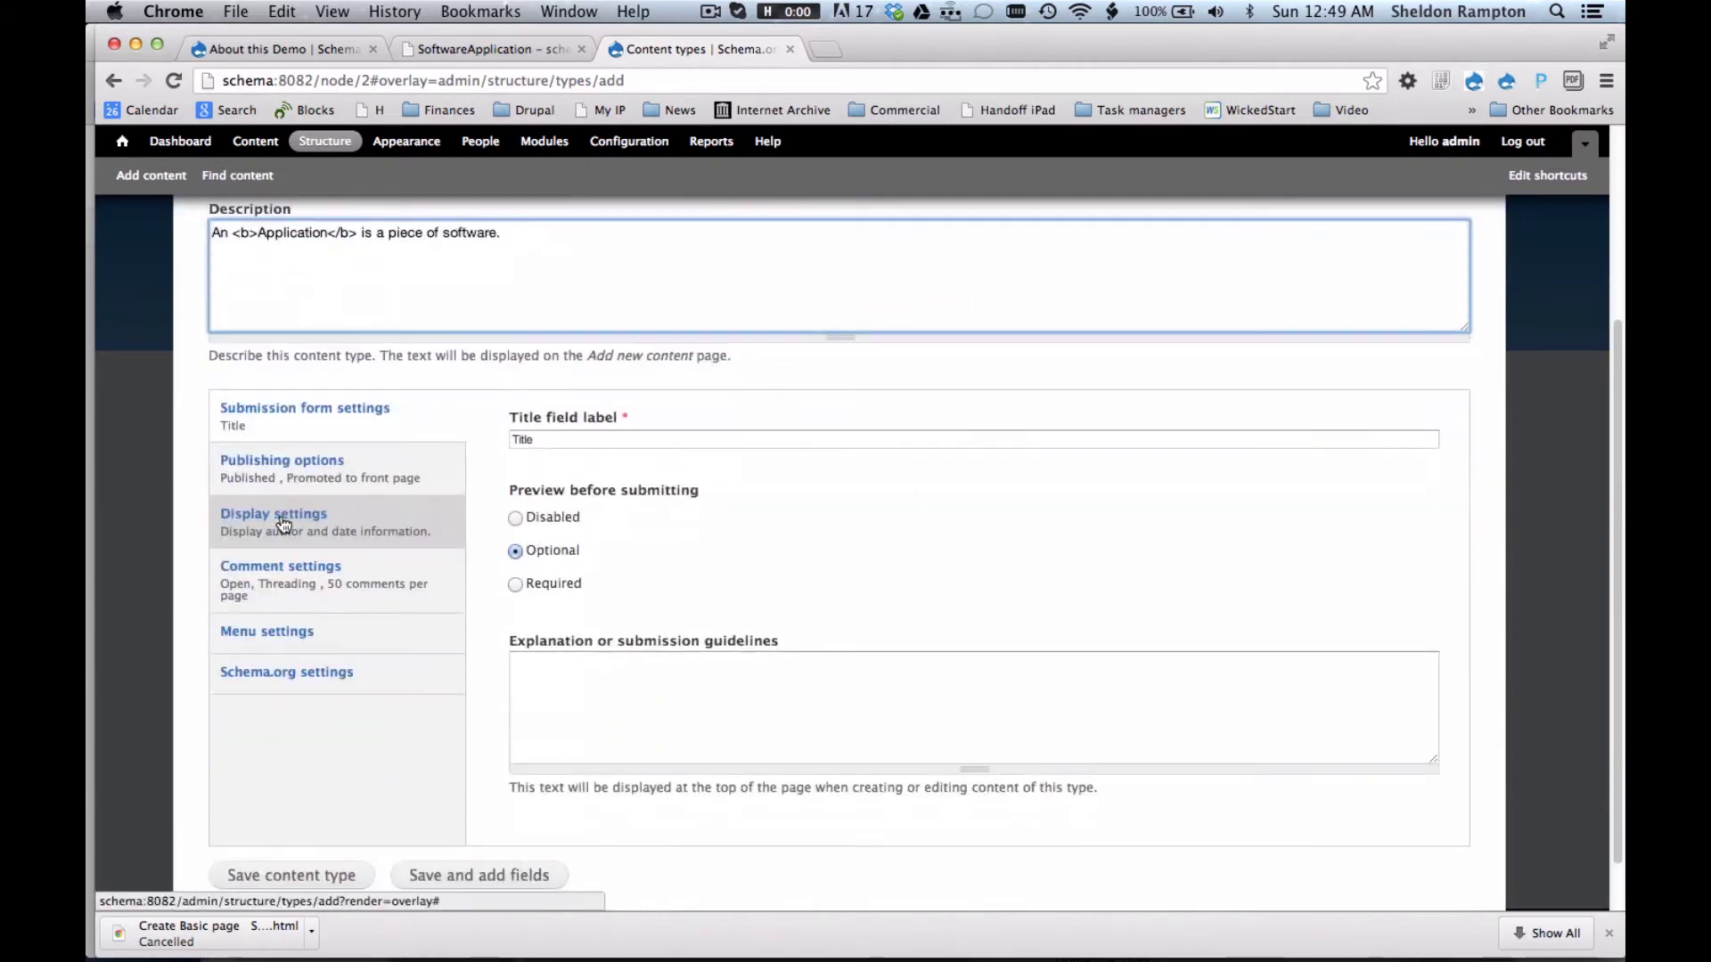
click(296, 673)
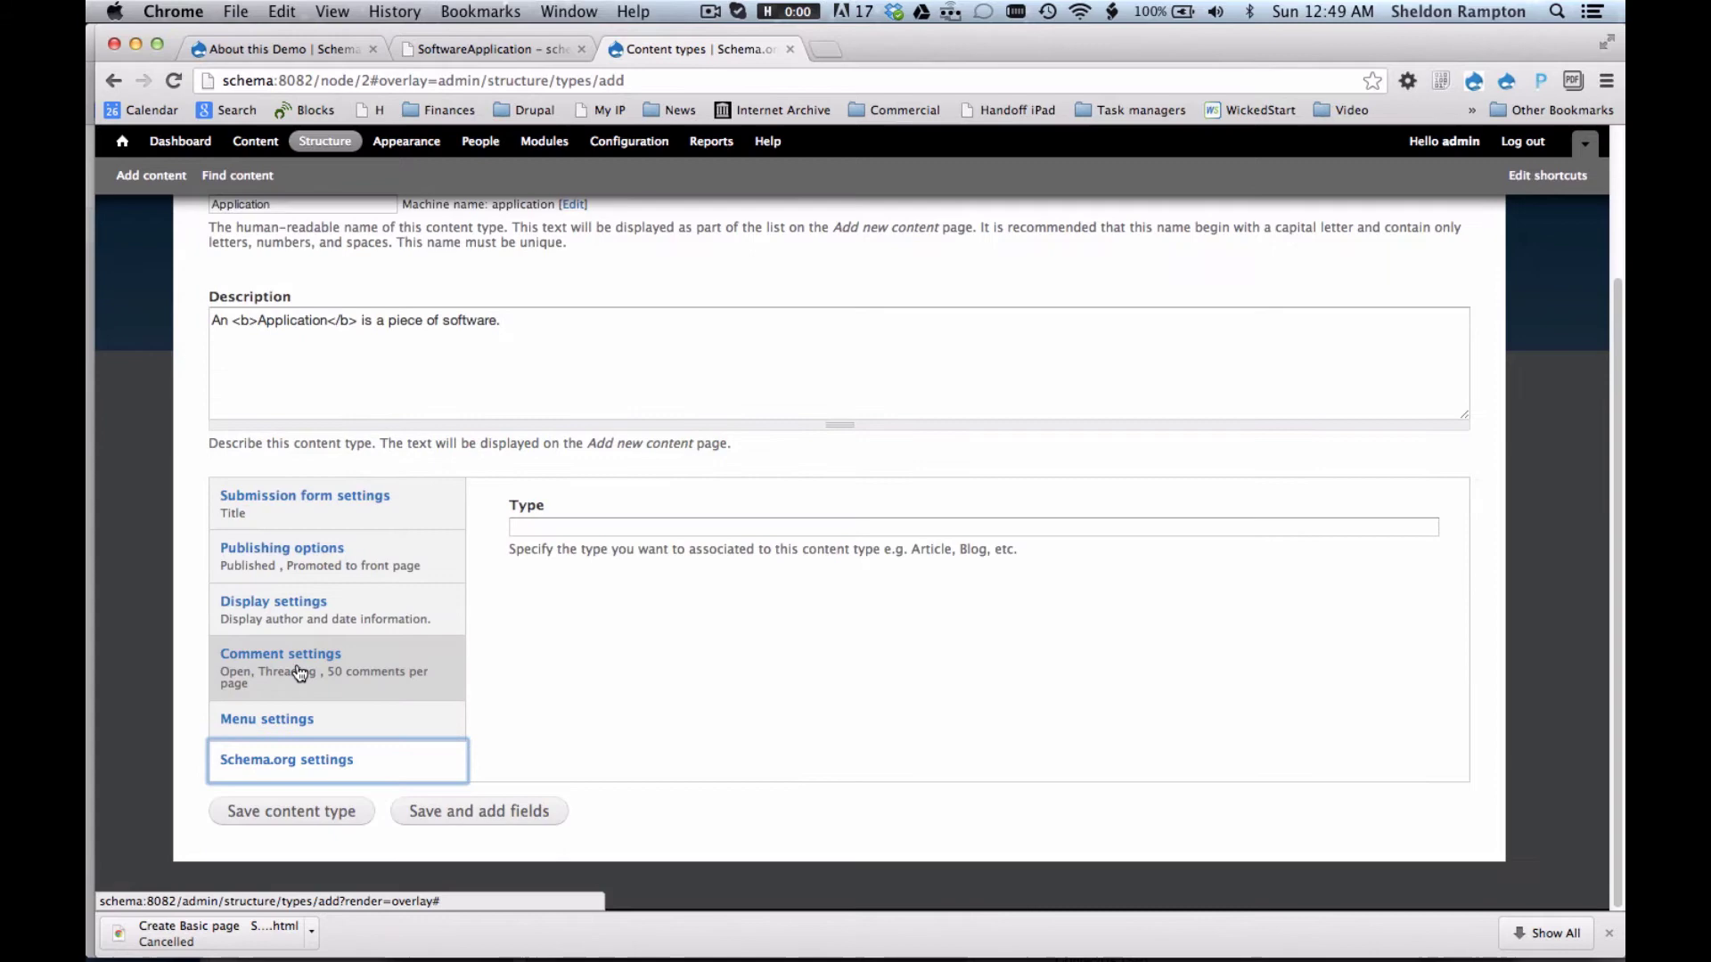
click(571, 528)
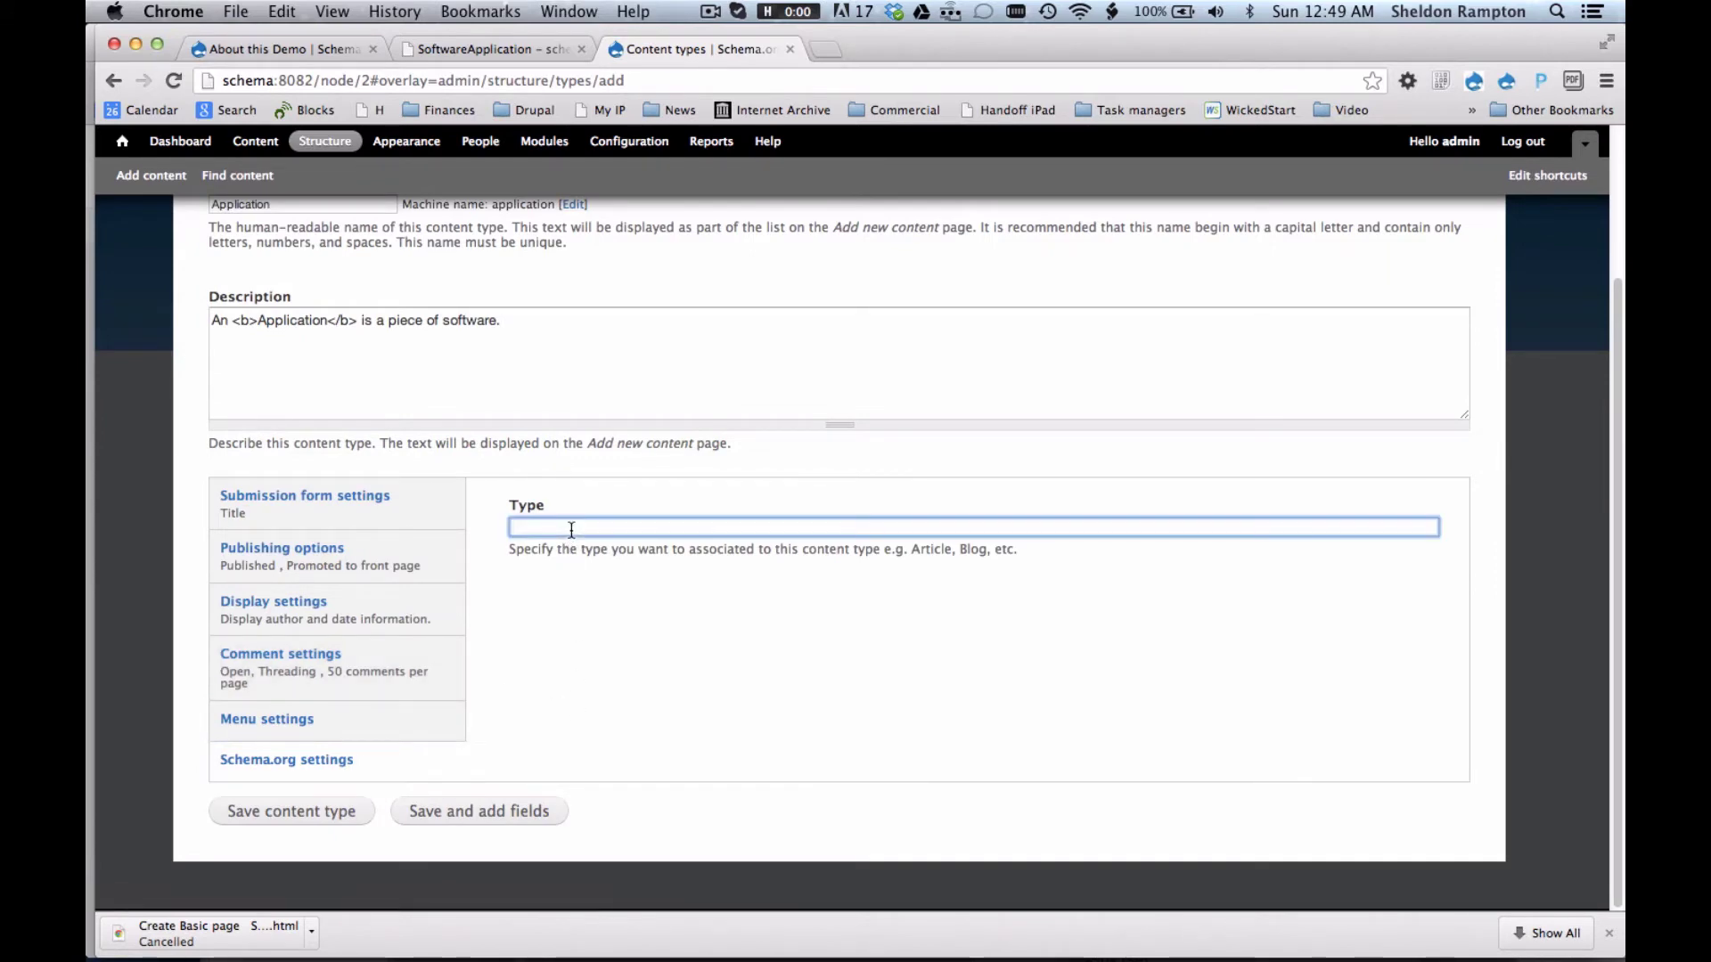
text(Ap)
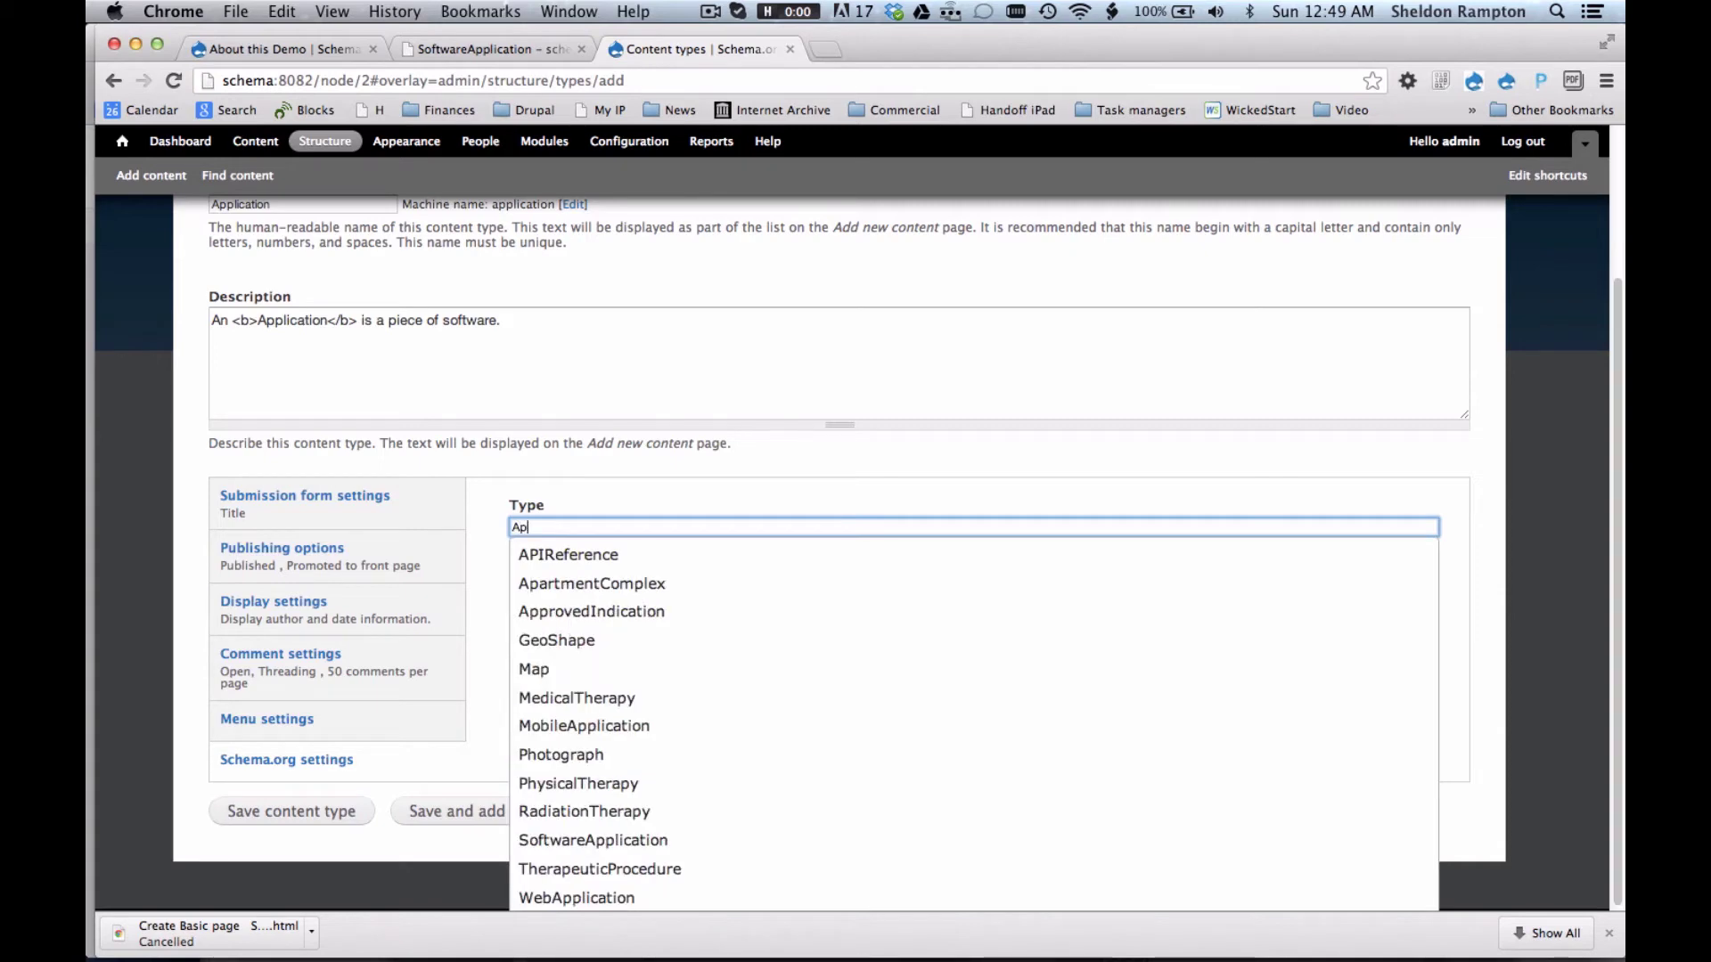
text(plication)
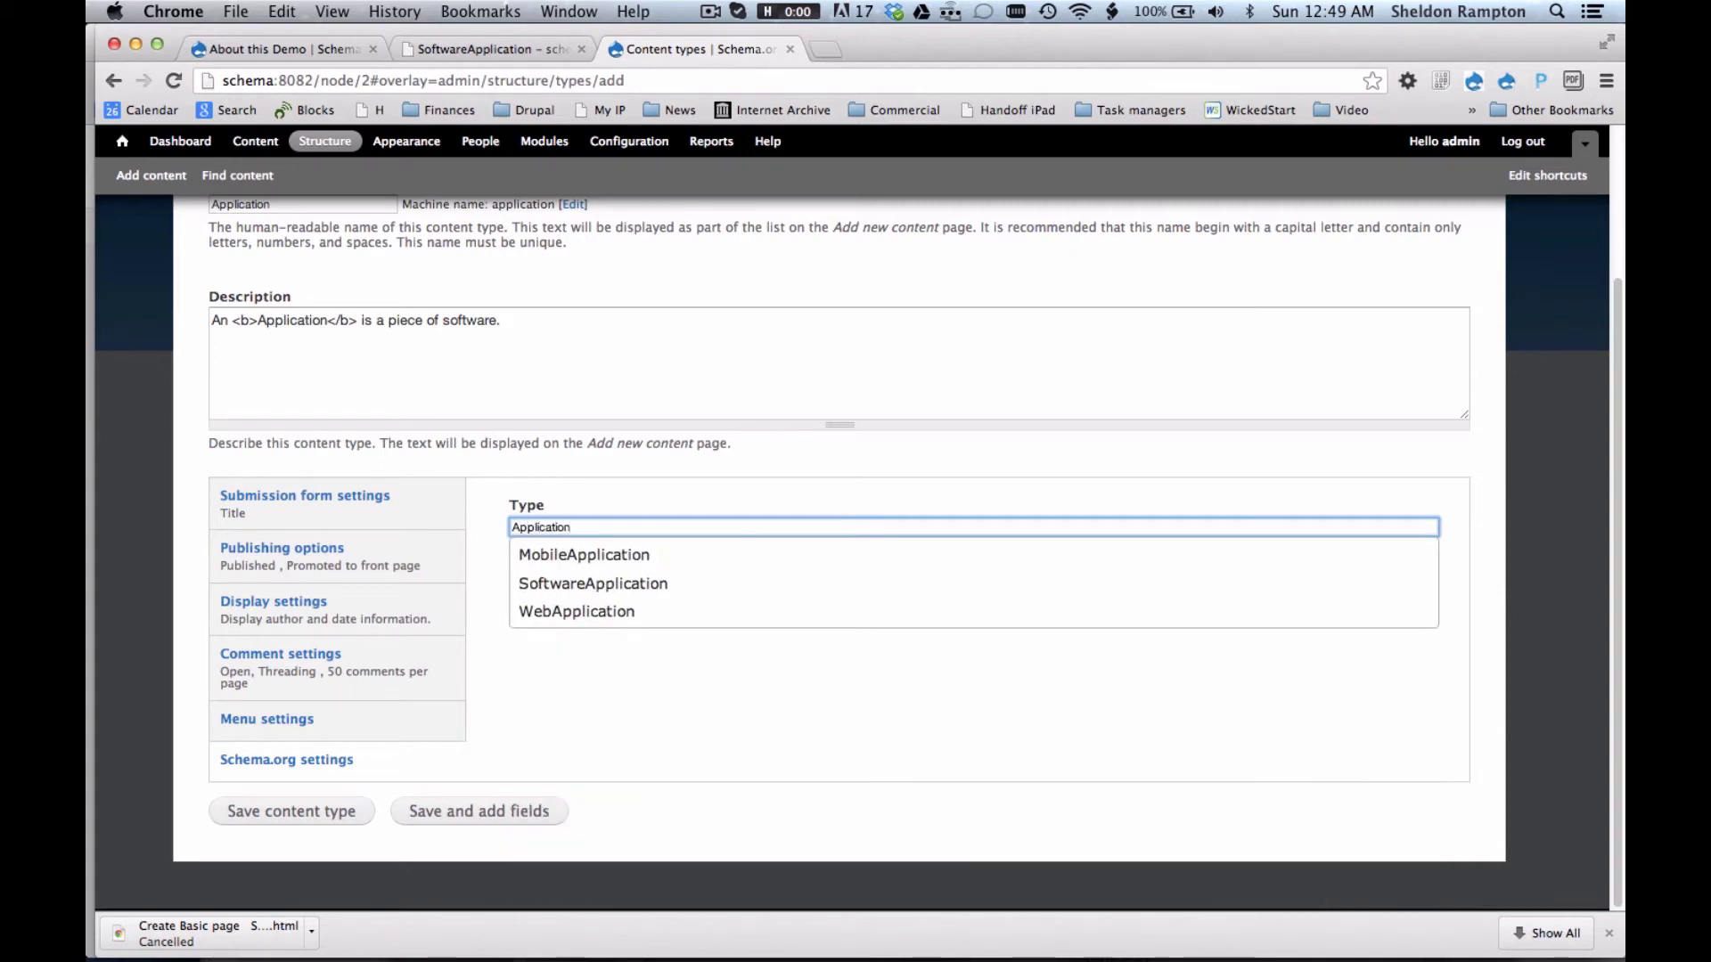
click(587, 583)
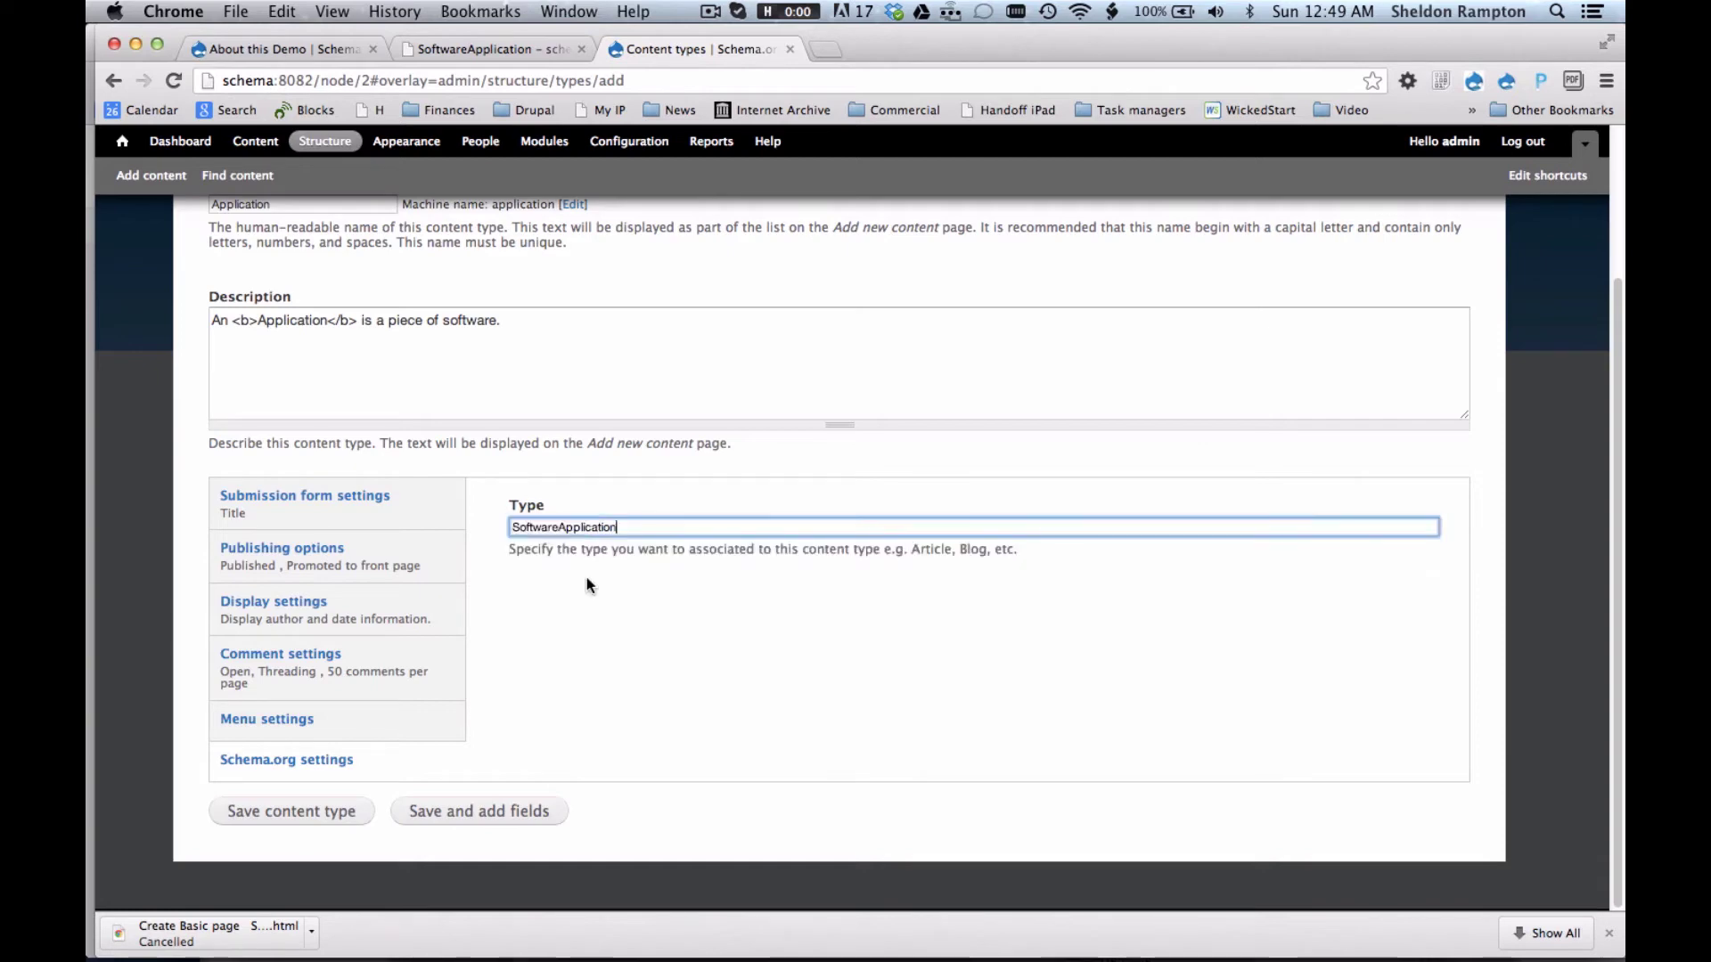
click(470, 814)
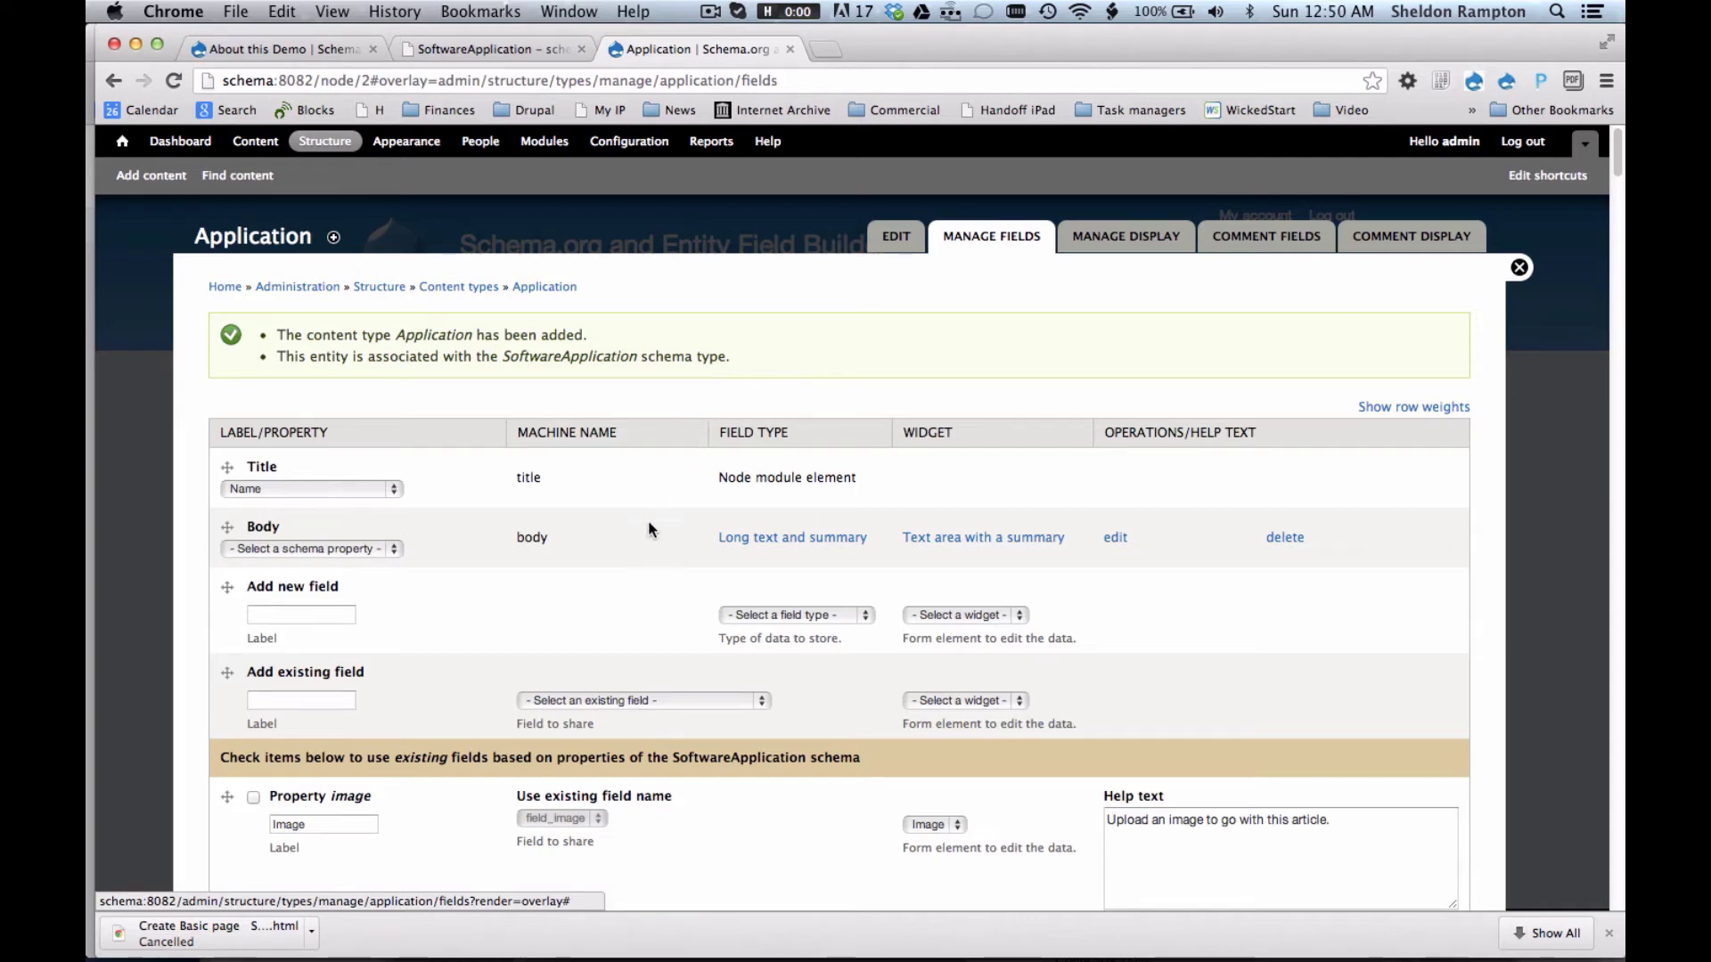
Leave Title's schema property as Name and set Body's schema property to Description.
scroll(647, 522, down, 3)
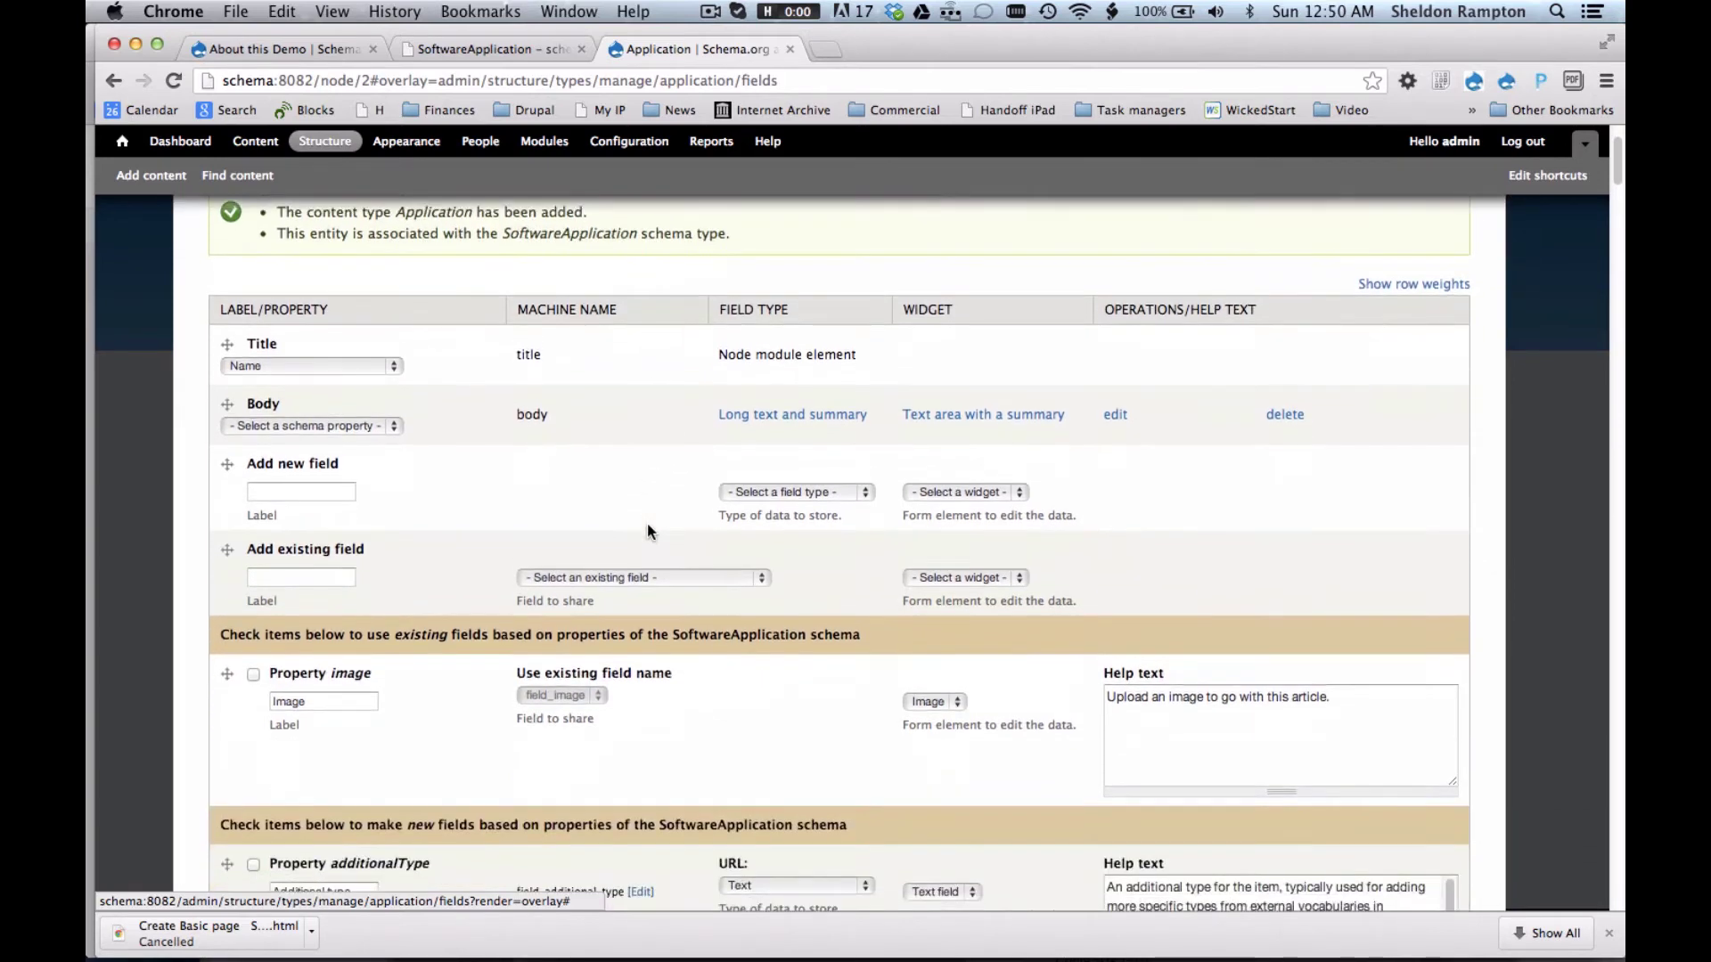
click(390, 368)
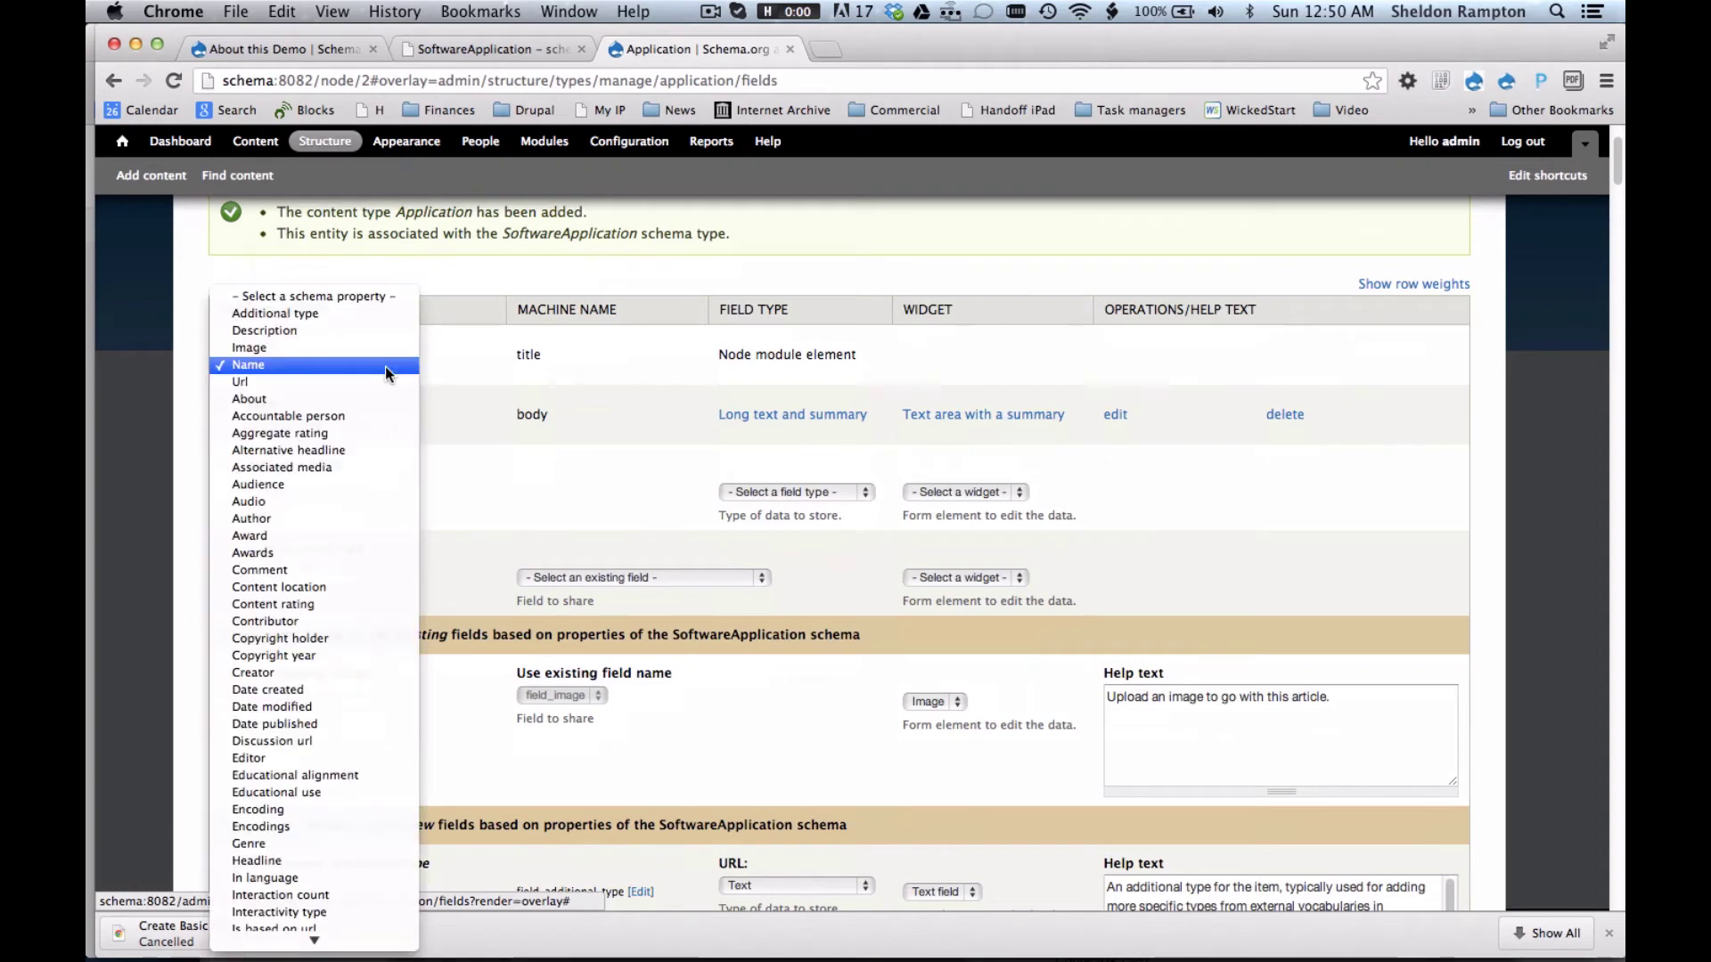
click(417, 364)
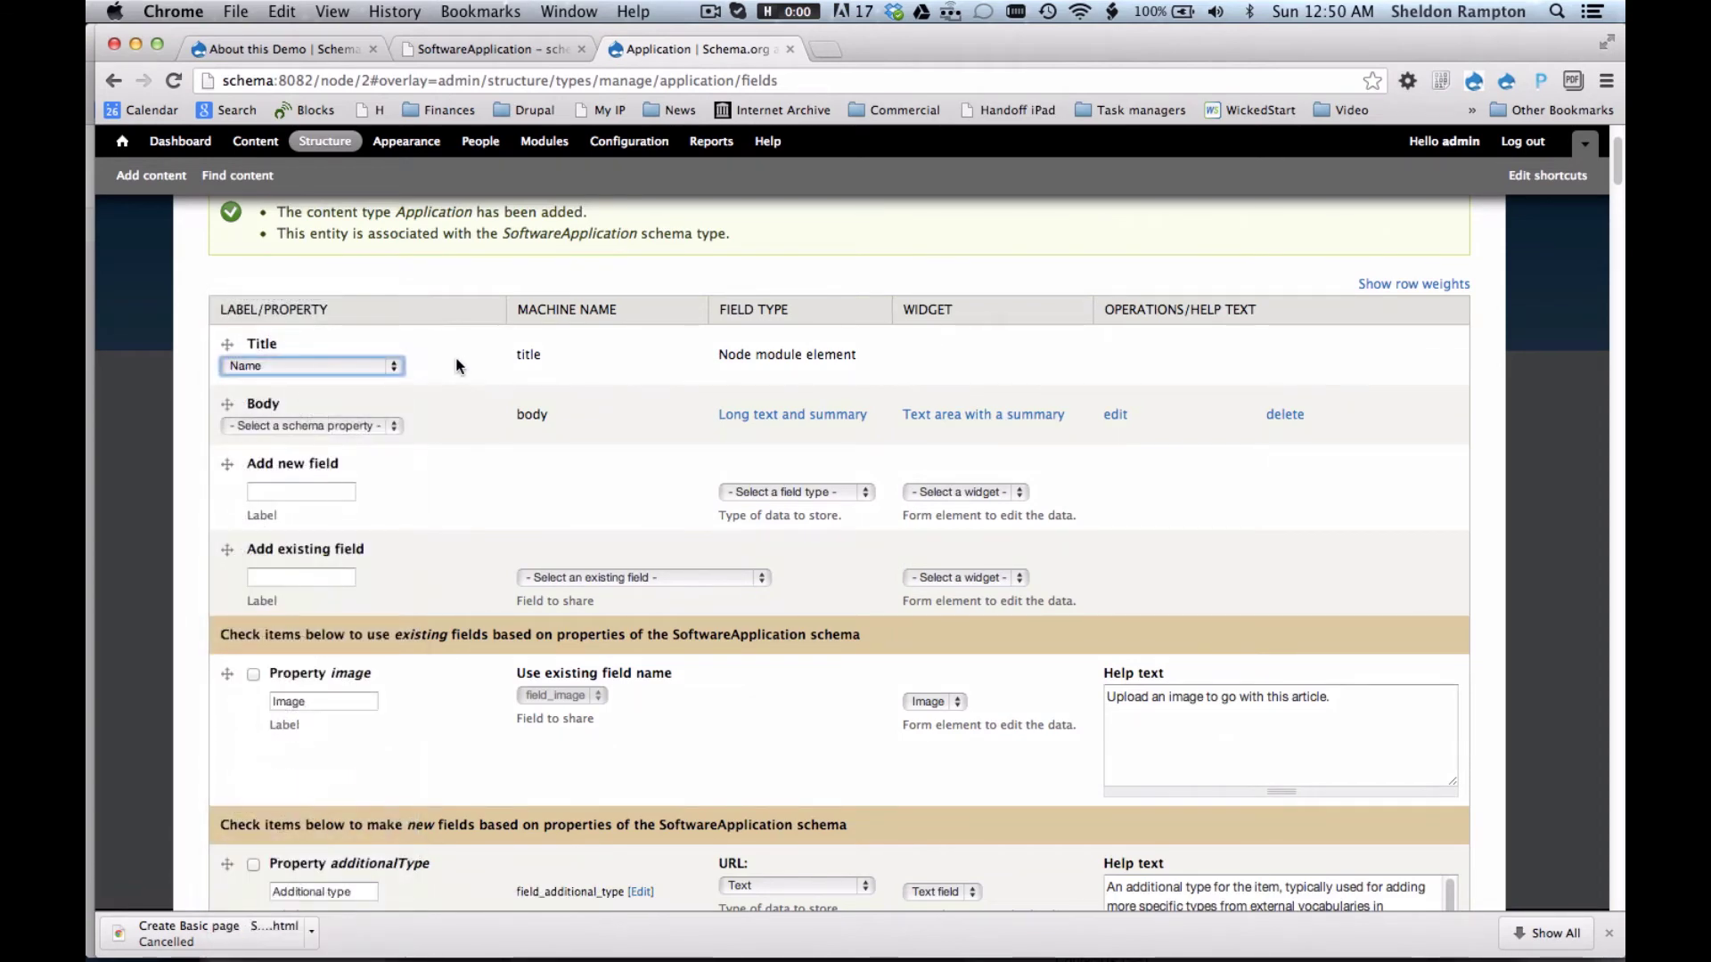
click(395, 367)
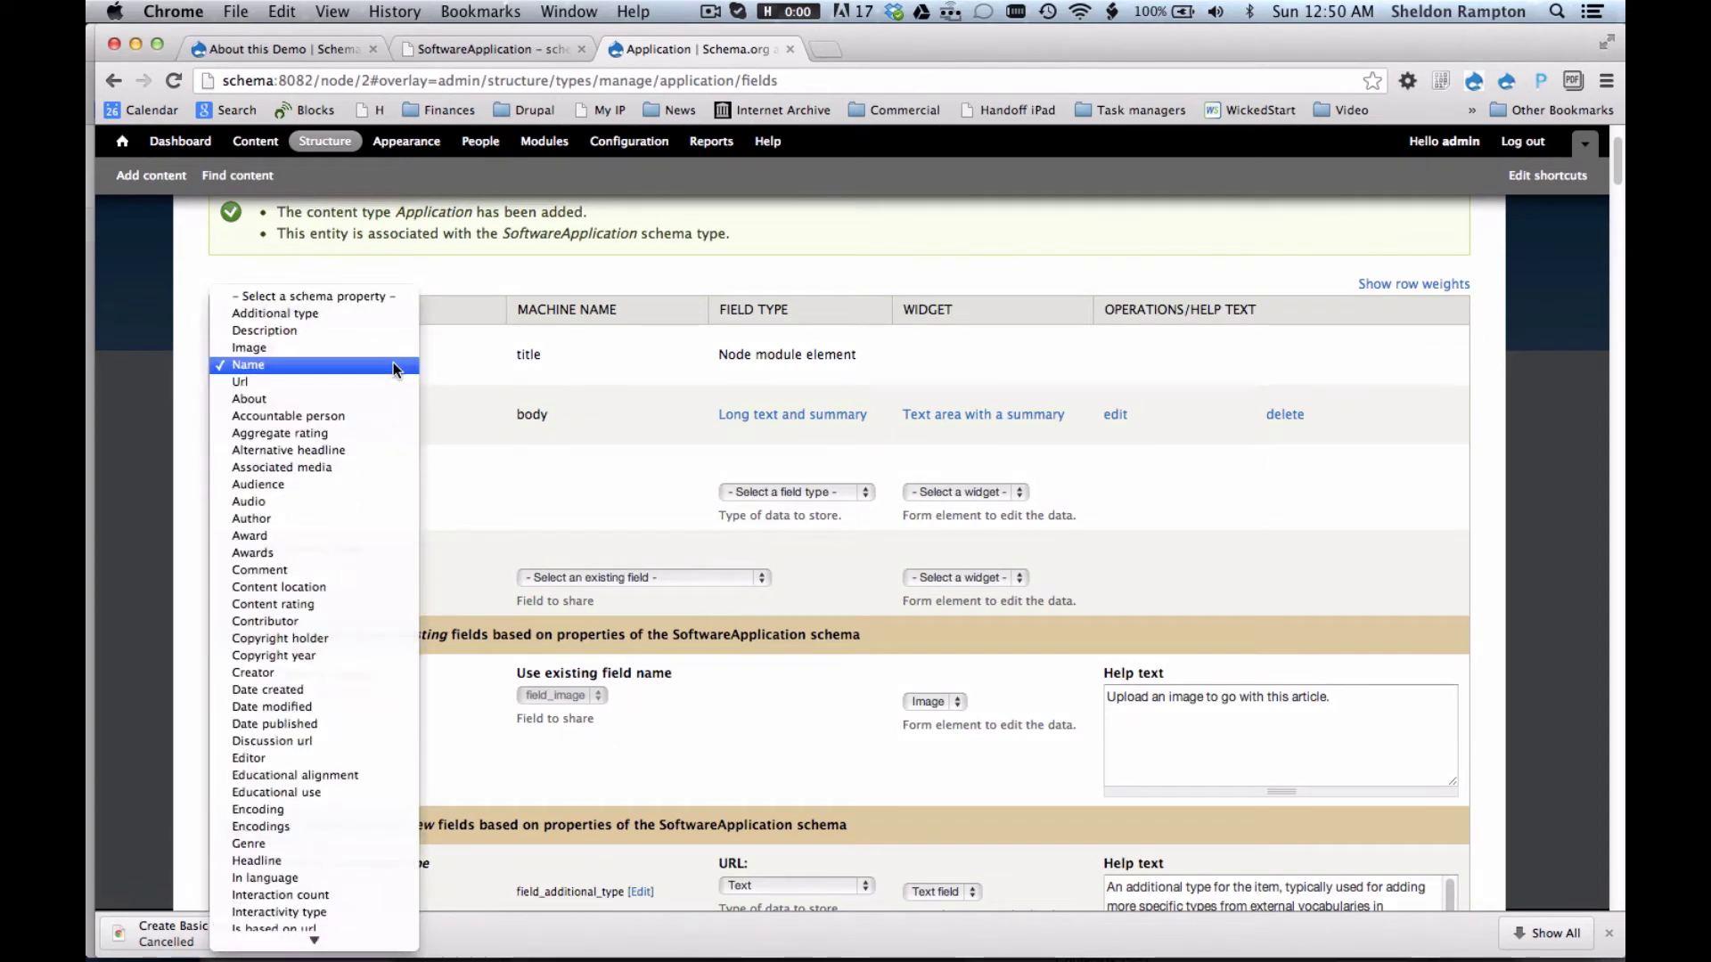
click(436, 373)
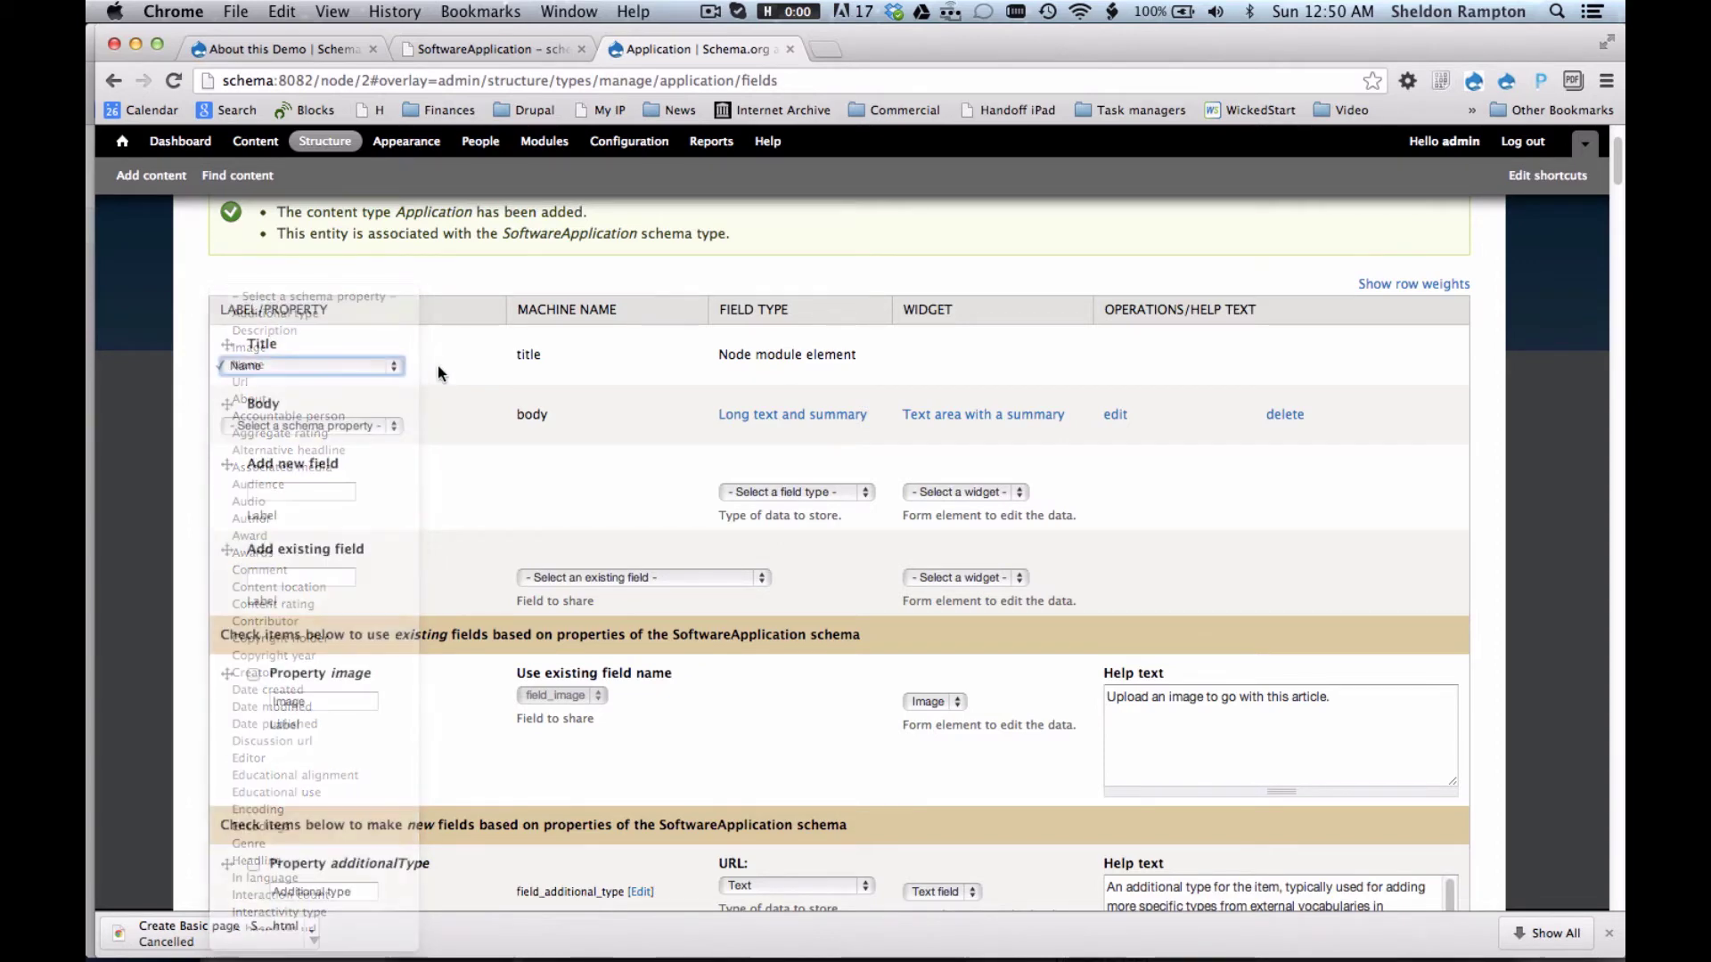
click(392, 428)
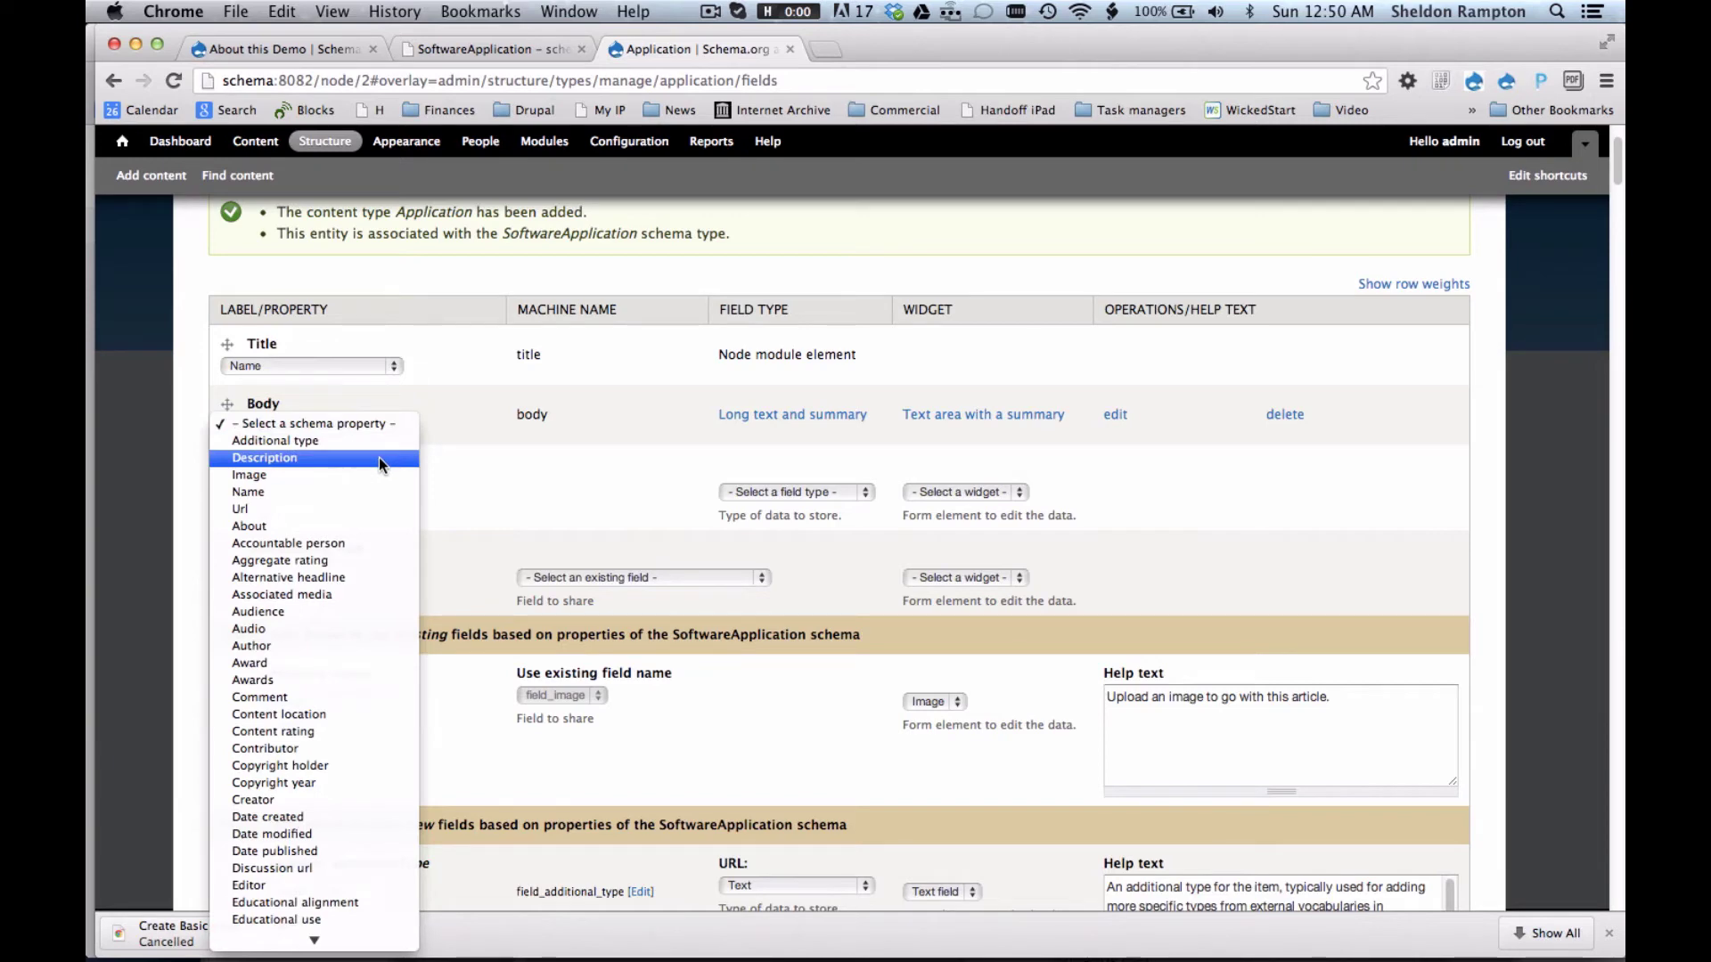
click(377, 457)
scroll(453, 511, down, 3)
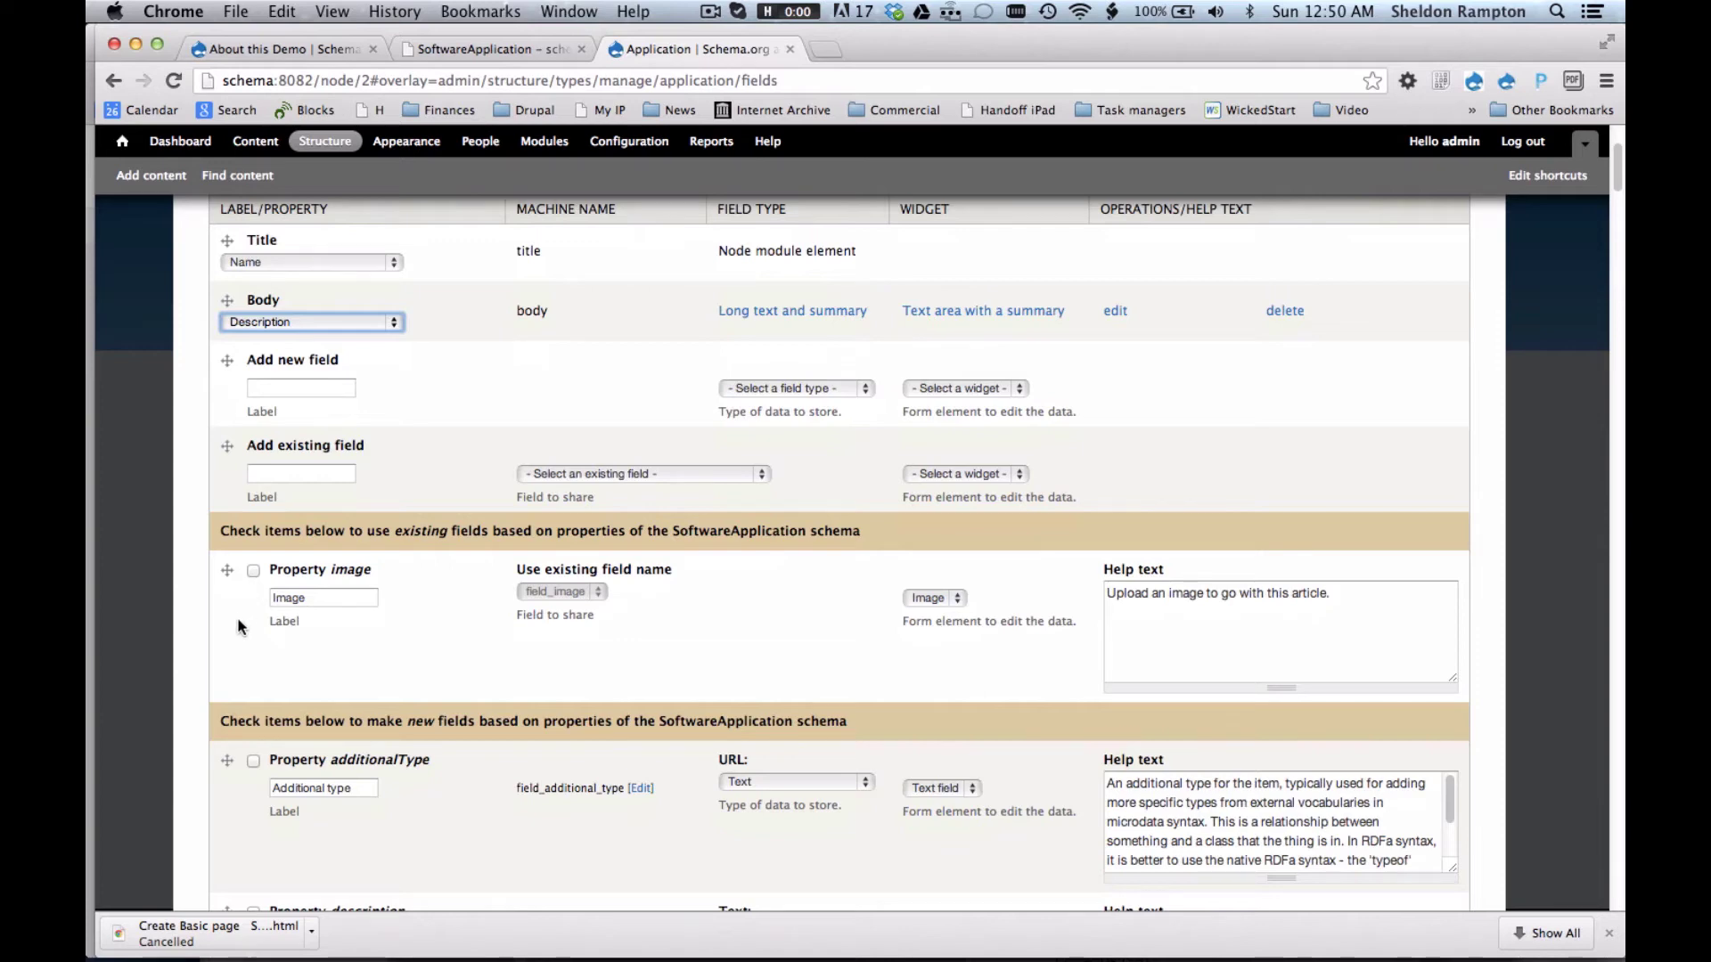
scroll(238, 621, down, 1)
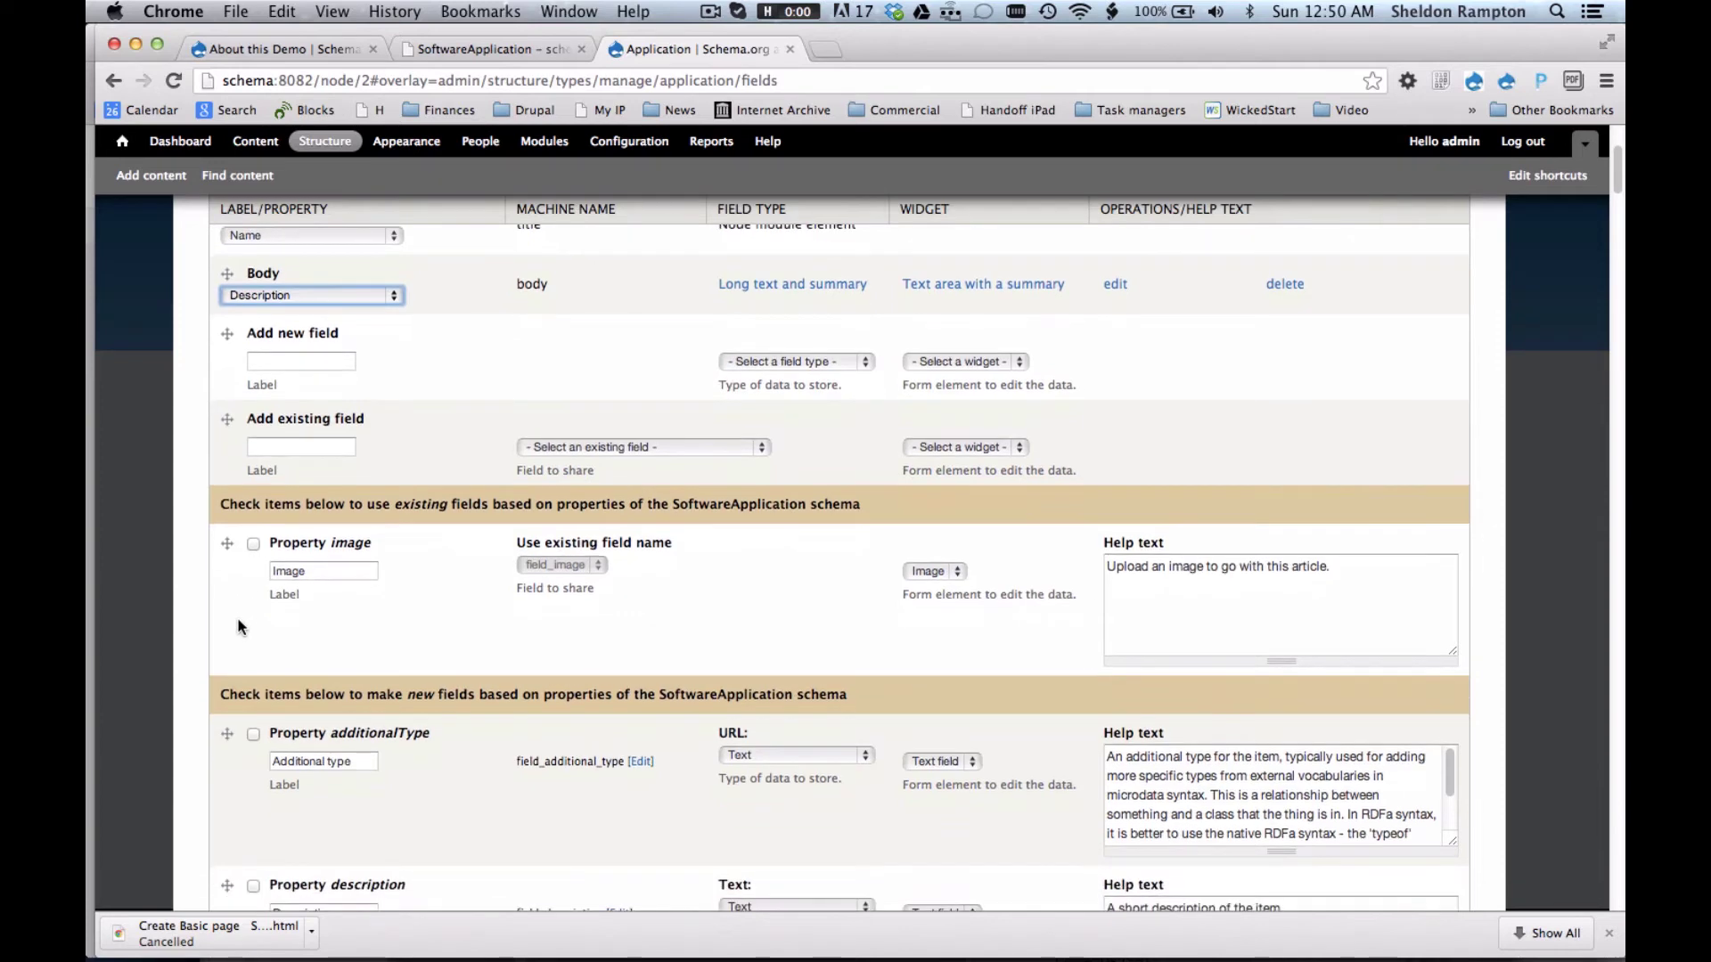
Enable the image property, relabel it Logo, and reword its help text to request the application's logo.
click(254, 546)
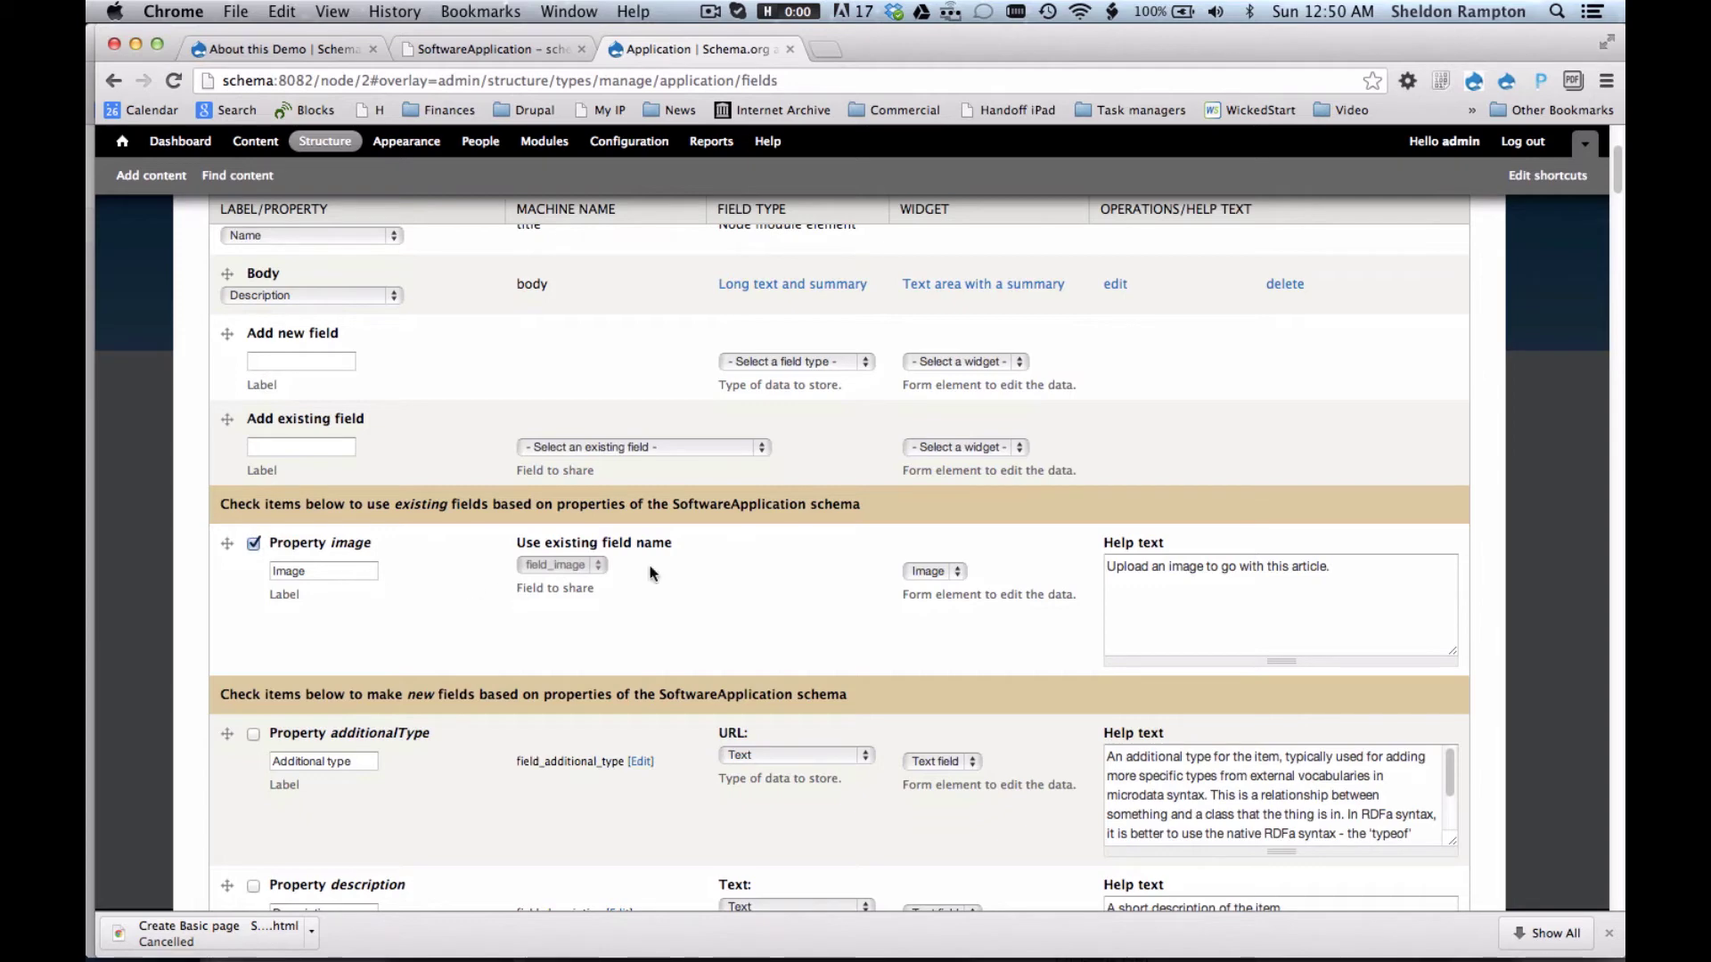
triple_click(1155, 568)
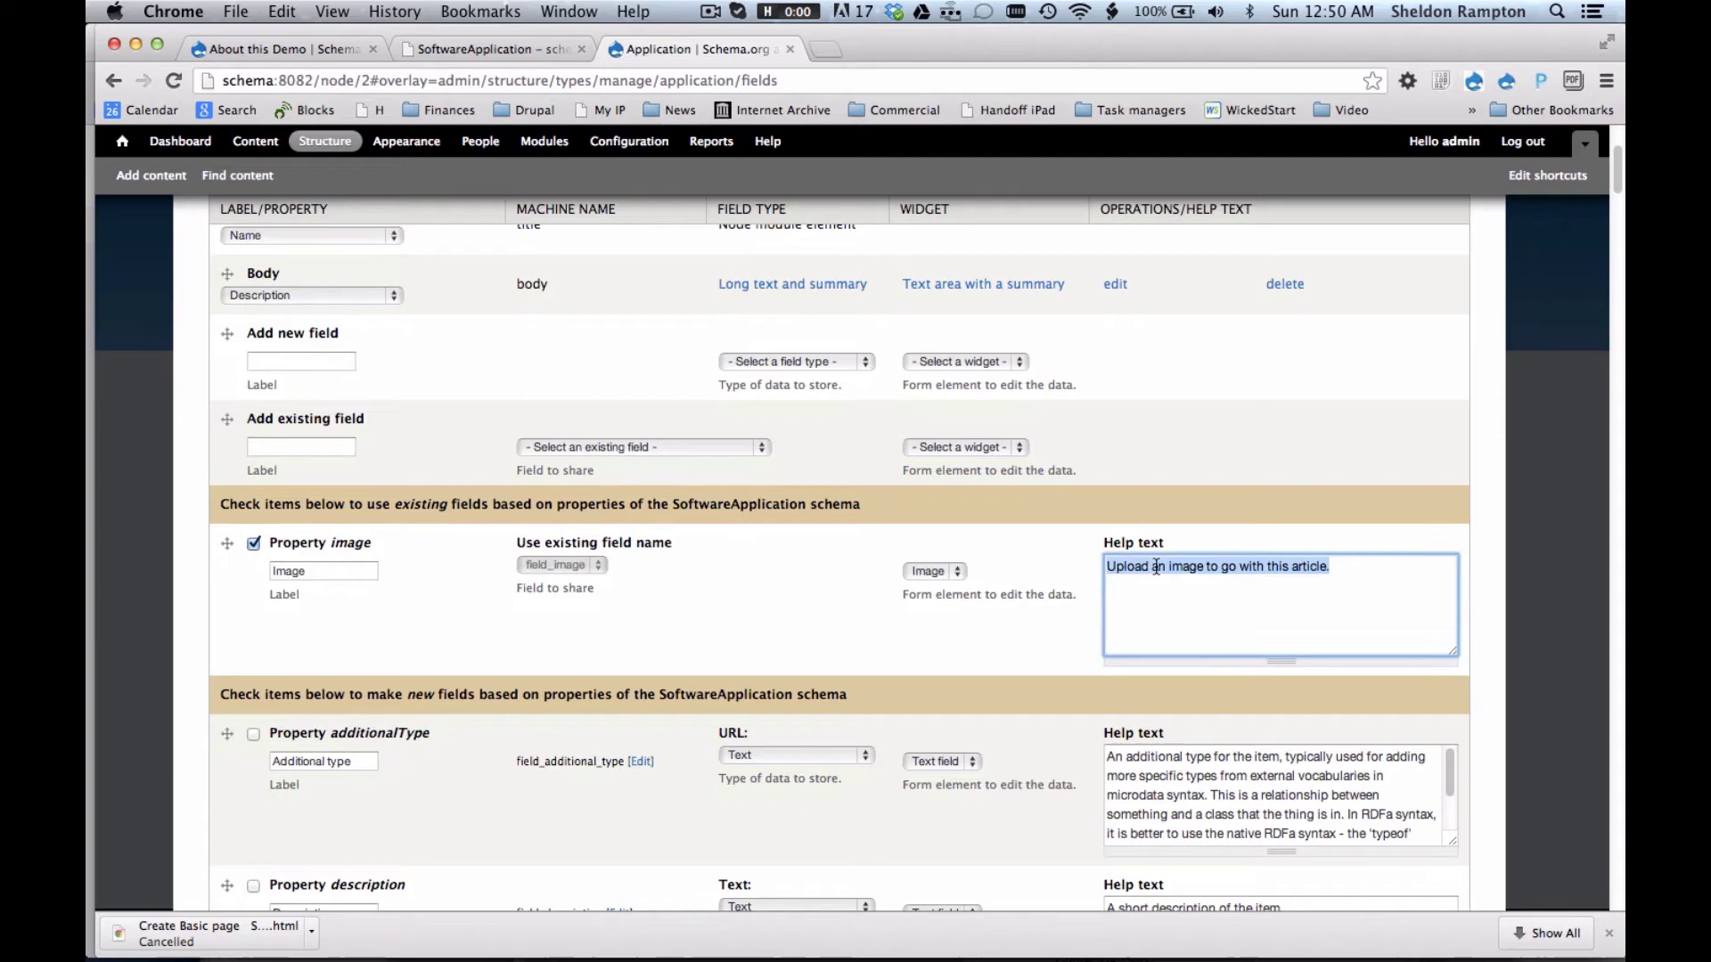
scroll(1156, 567, down, 2)
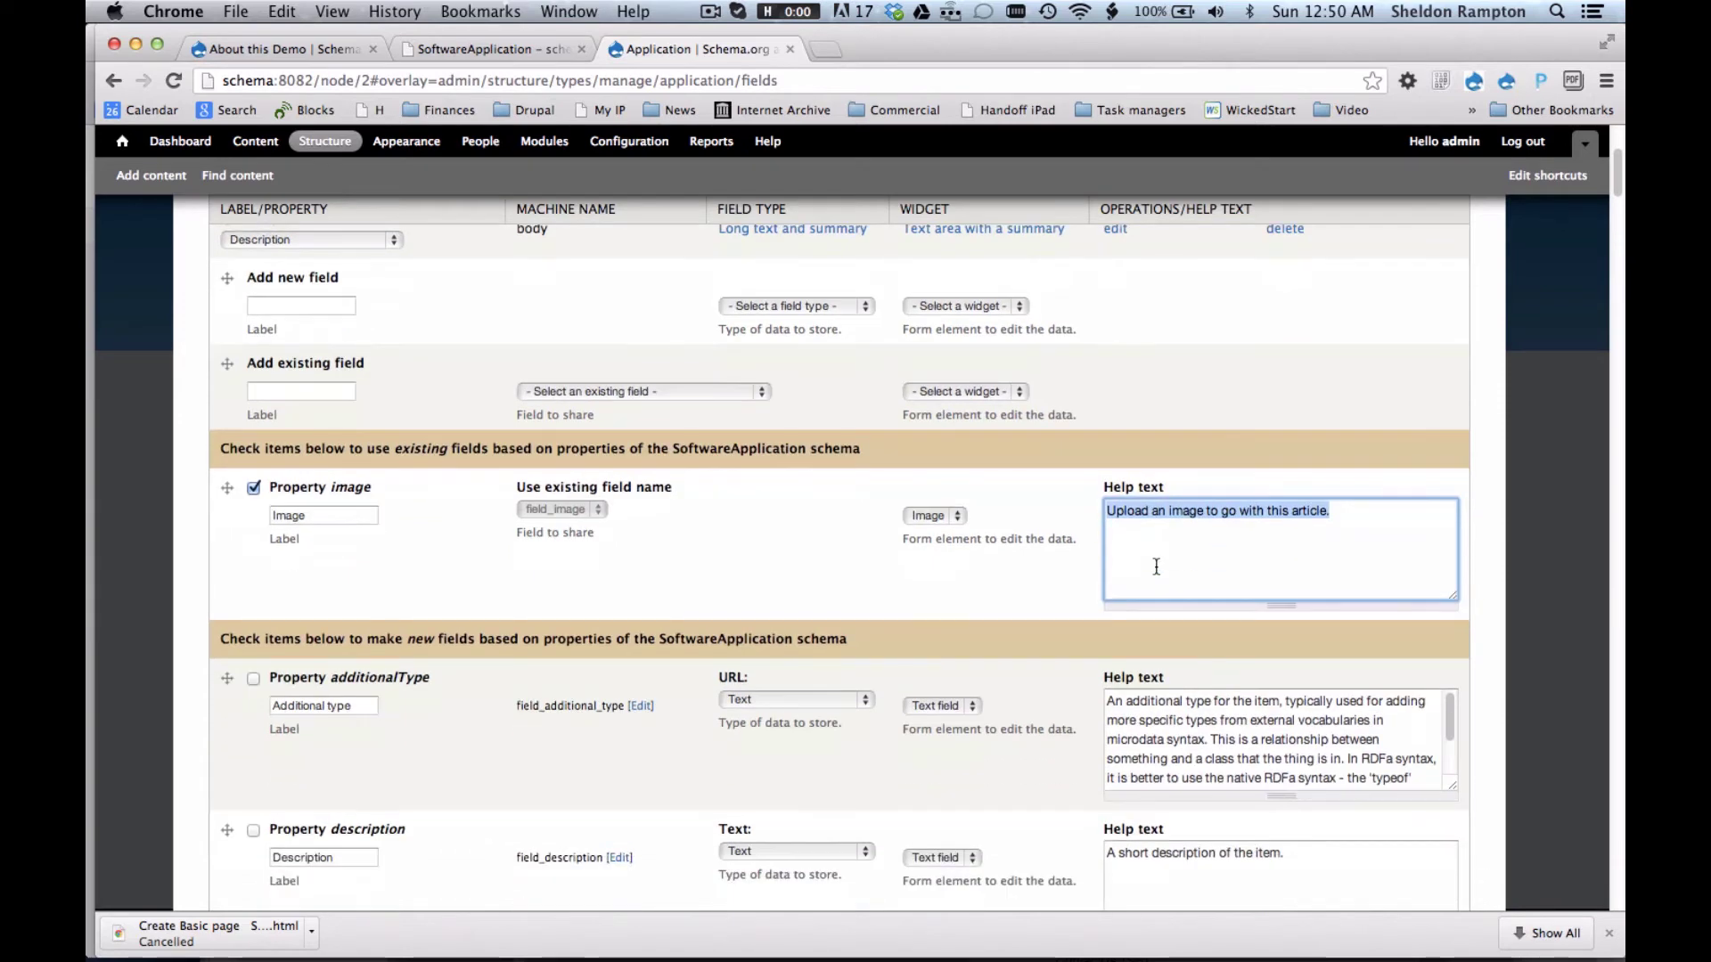
click(1222, 515)
double_click(1122, 507)
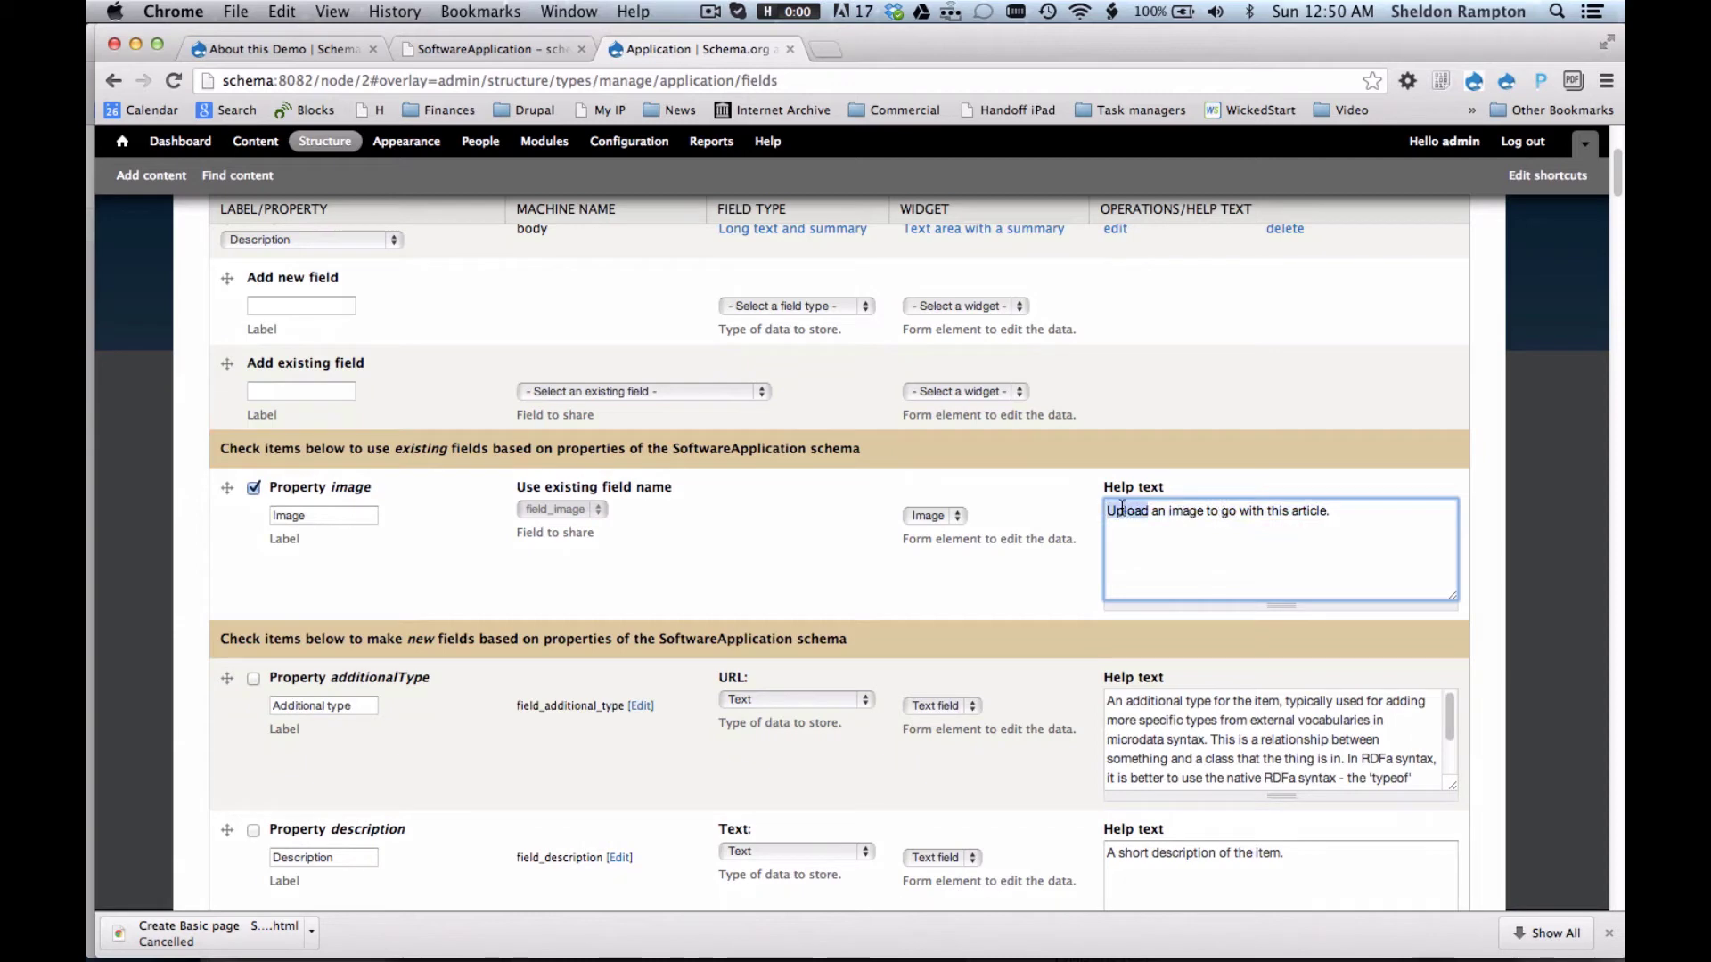
double_click(332, 515)
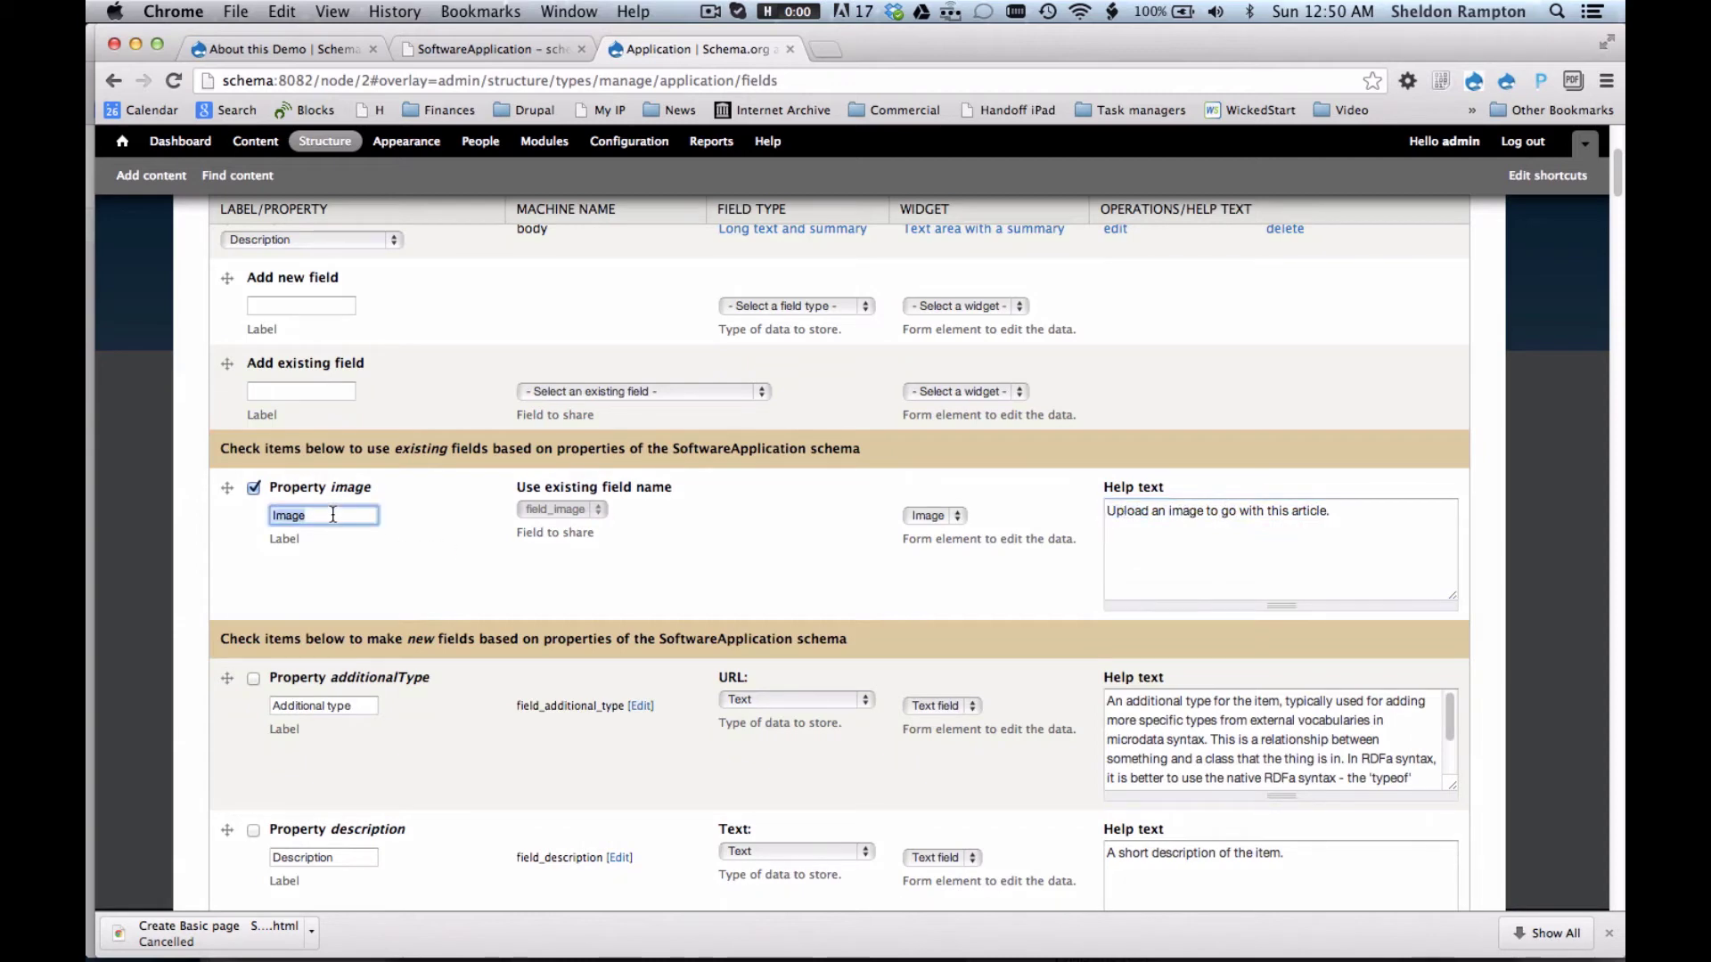
text(Logo)
drag(1208, 511, 1217, 548)
text(of the )
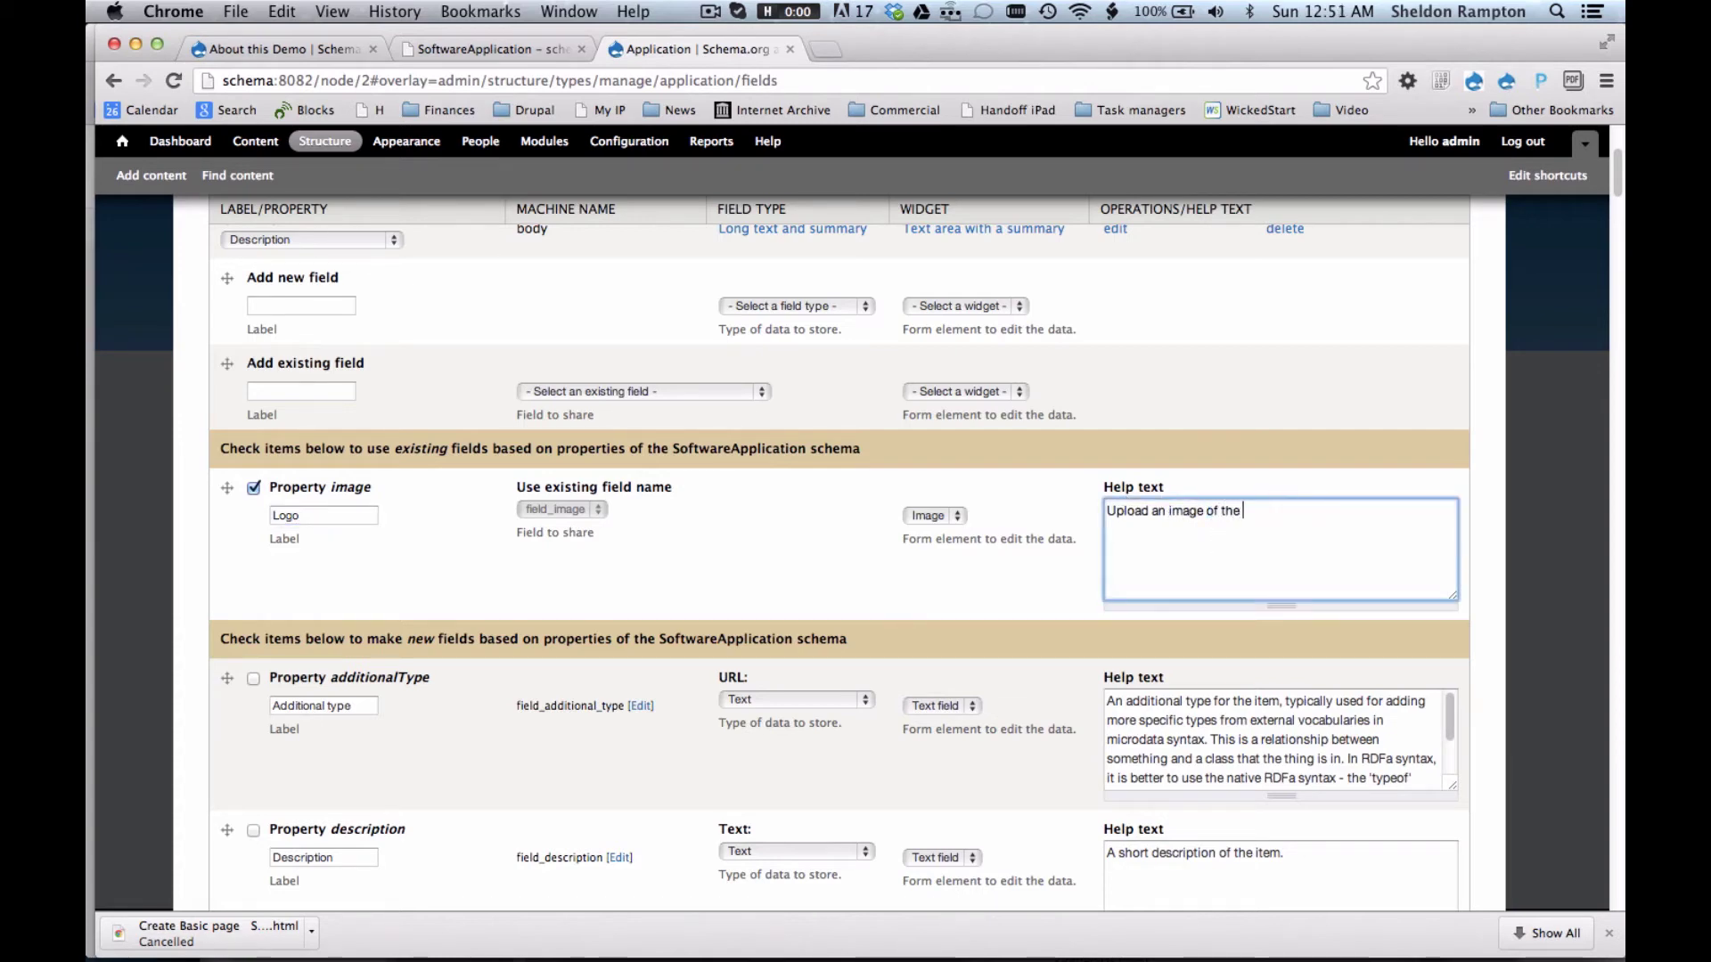
text(software appl)
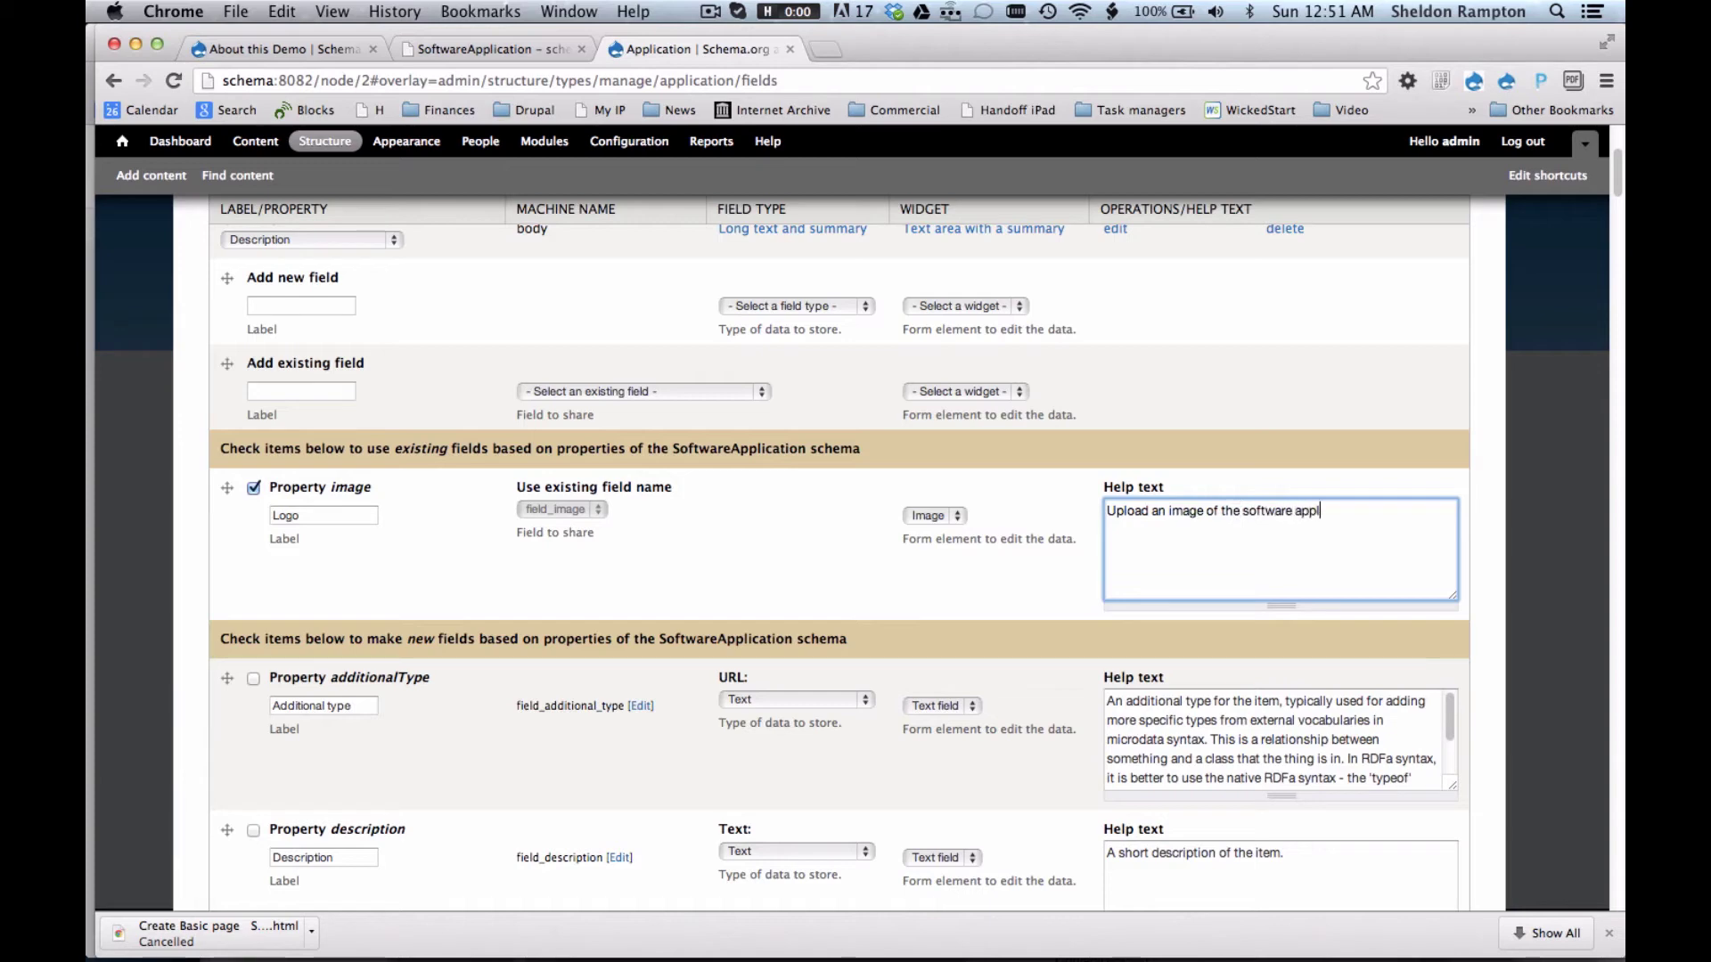
text(ication's logo.)
Finish the Logo help text so it ends 'software application's logo.'.
scroll(419, 722, down, 2)
scroll(417, 722, down, 3)
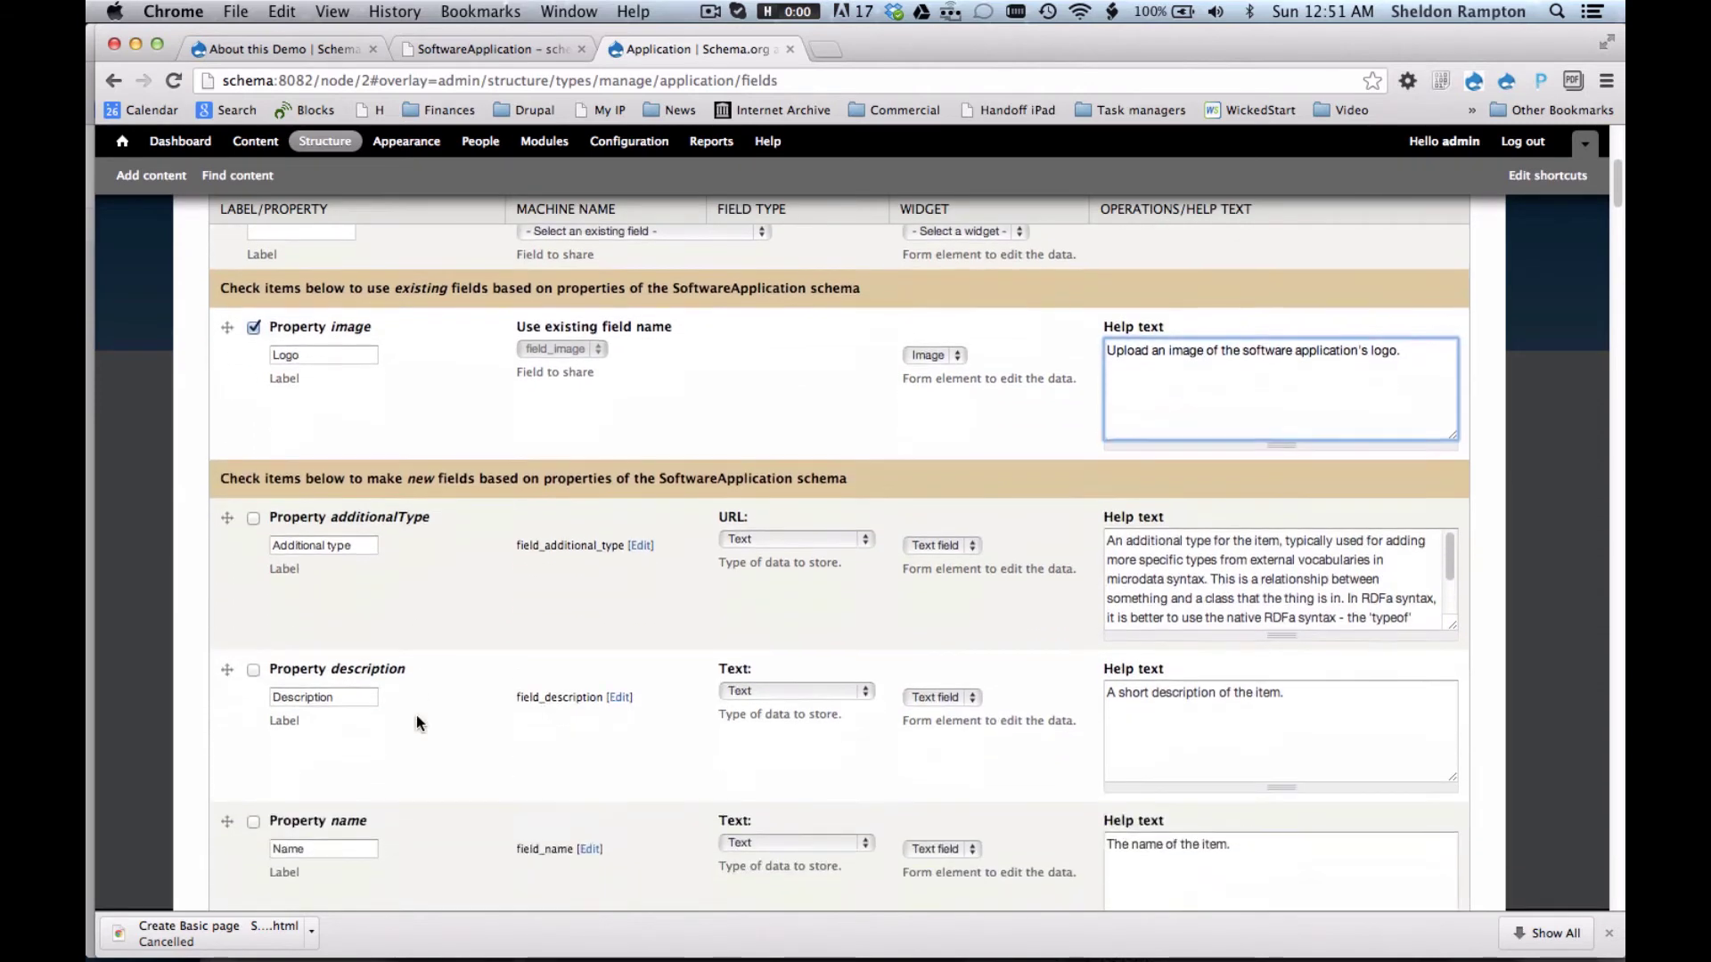
scroll(417, 722, down, 2)
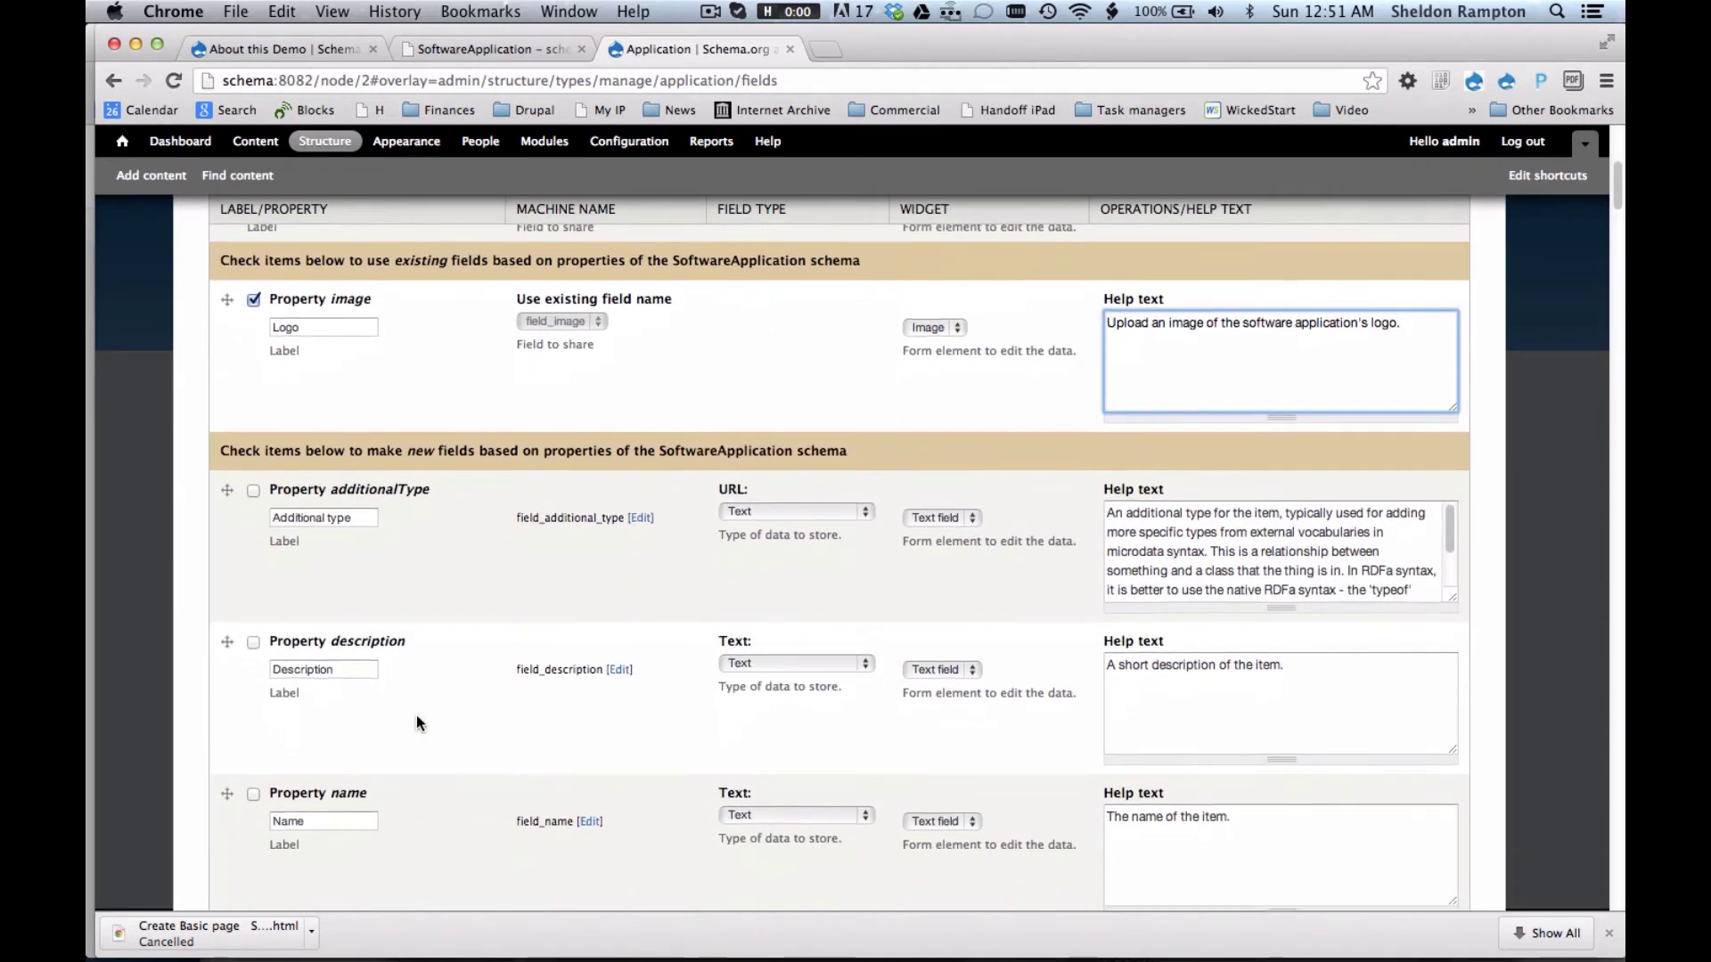
scroll(417, 722, down, 2)
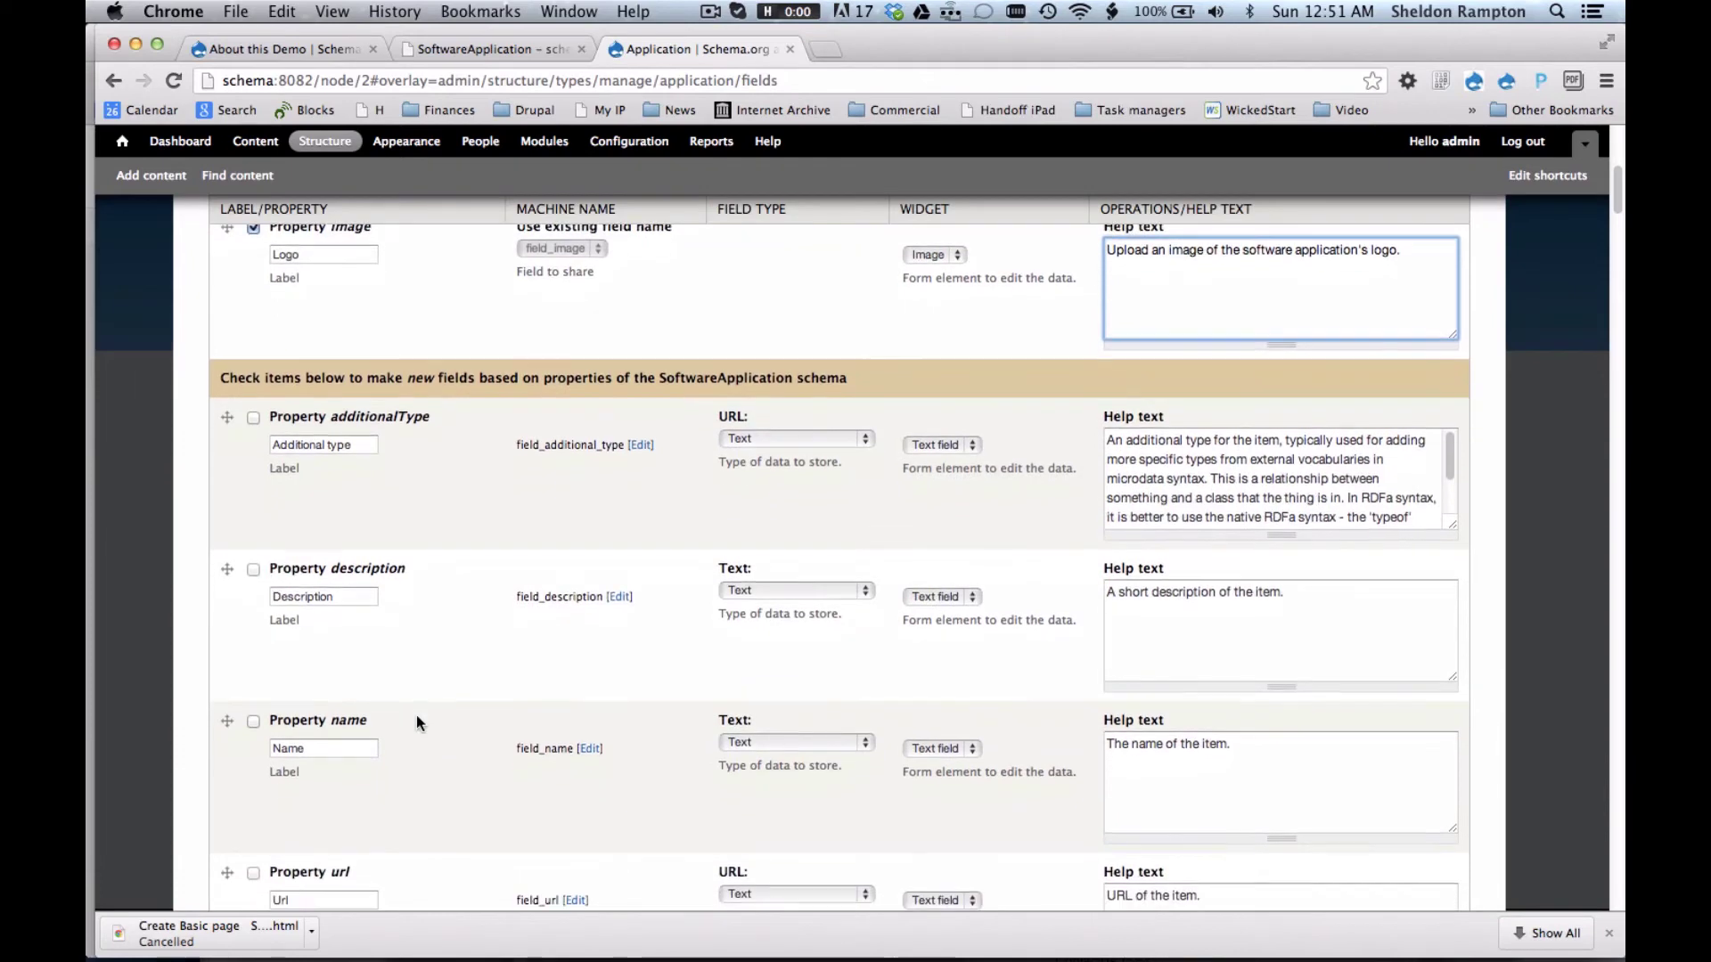
scroll(415, 715, down, 5)
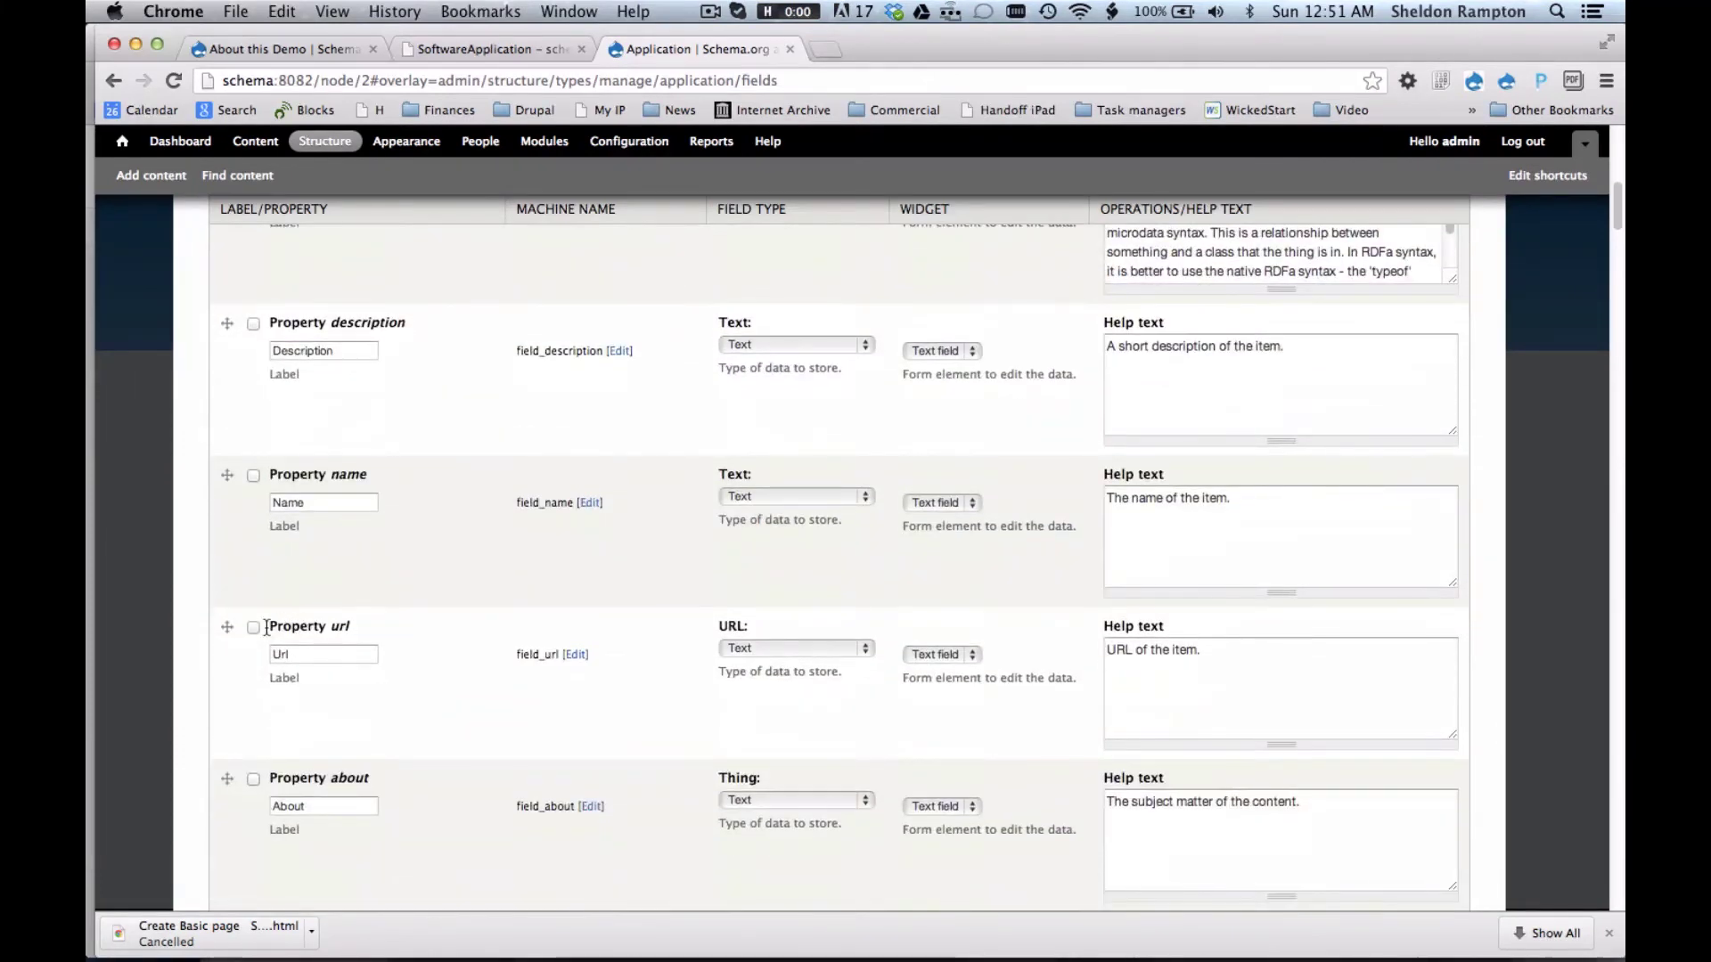
Enable the url property labelled Website with help text 'The main website of the application.'.
click(255, 631)
double_click(308, 660)
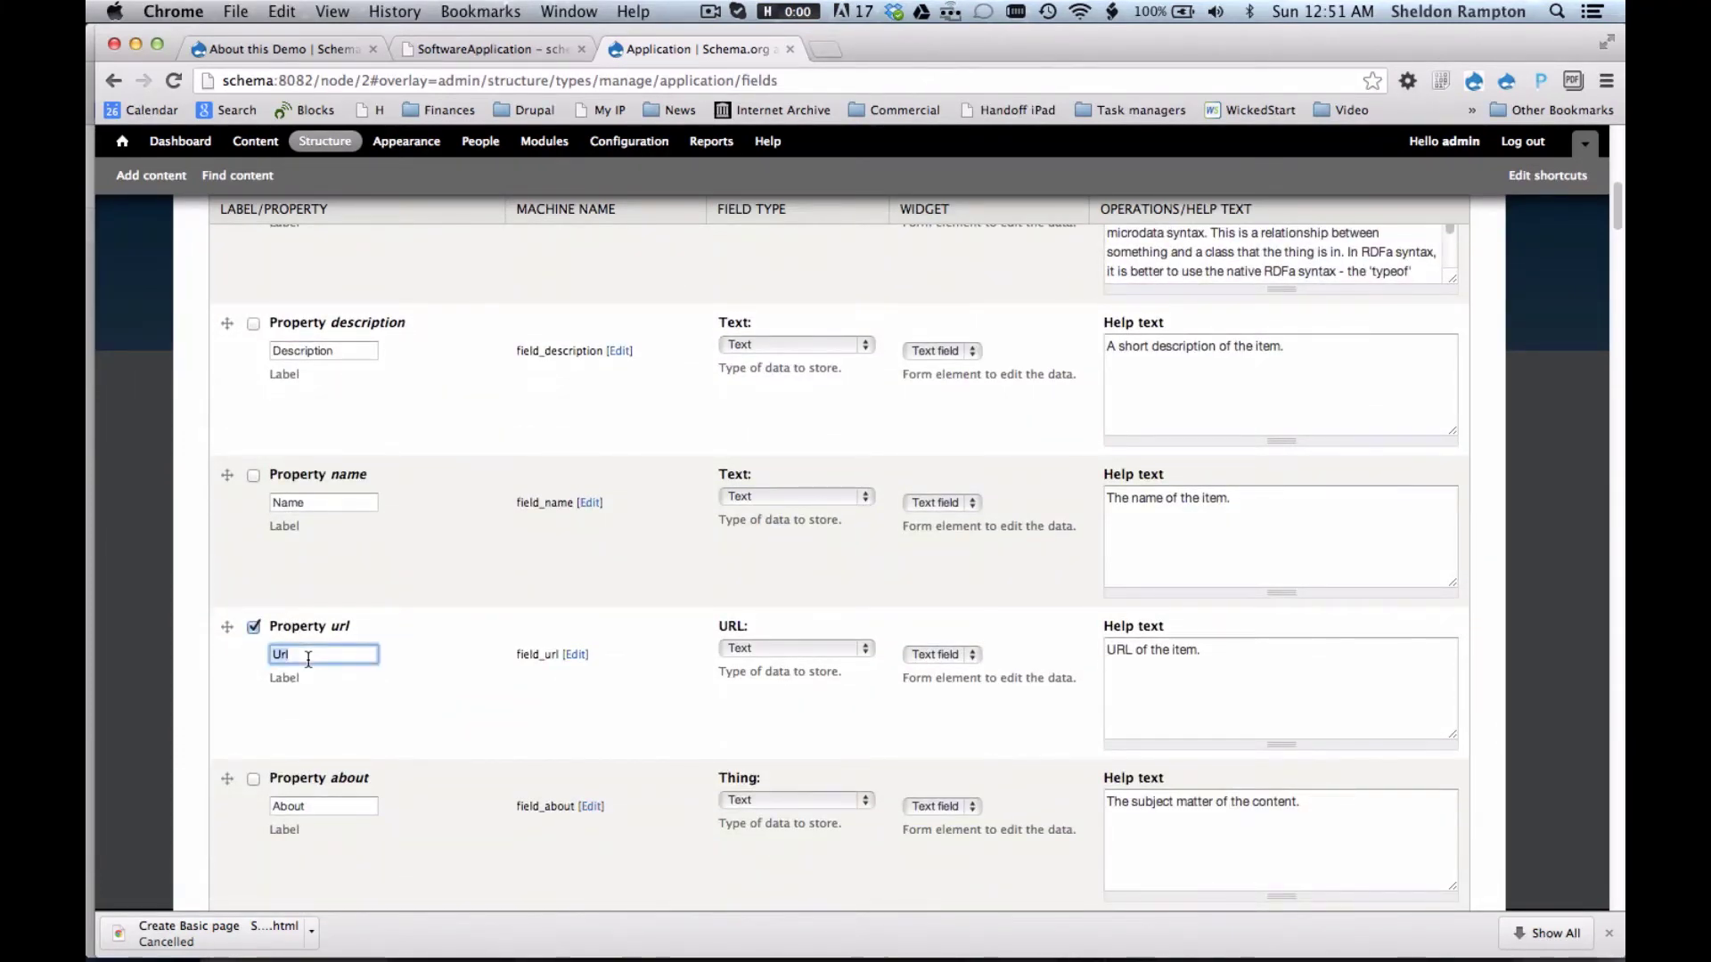
text(Website)
triple_click(1134, 640)
text(The m)
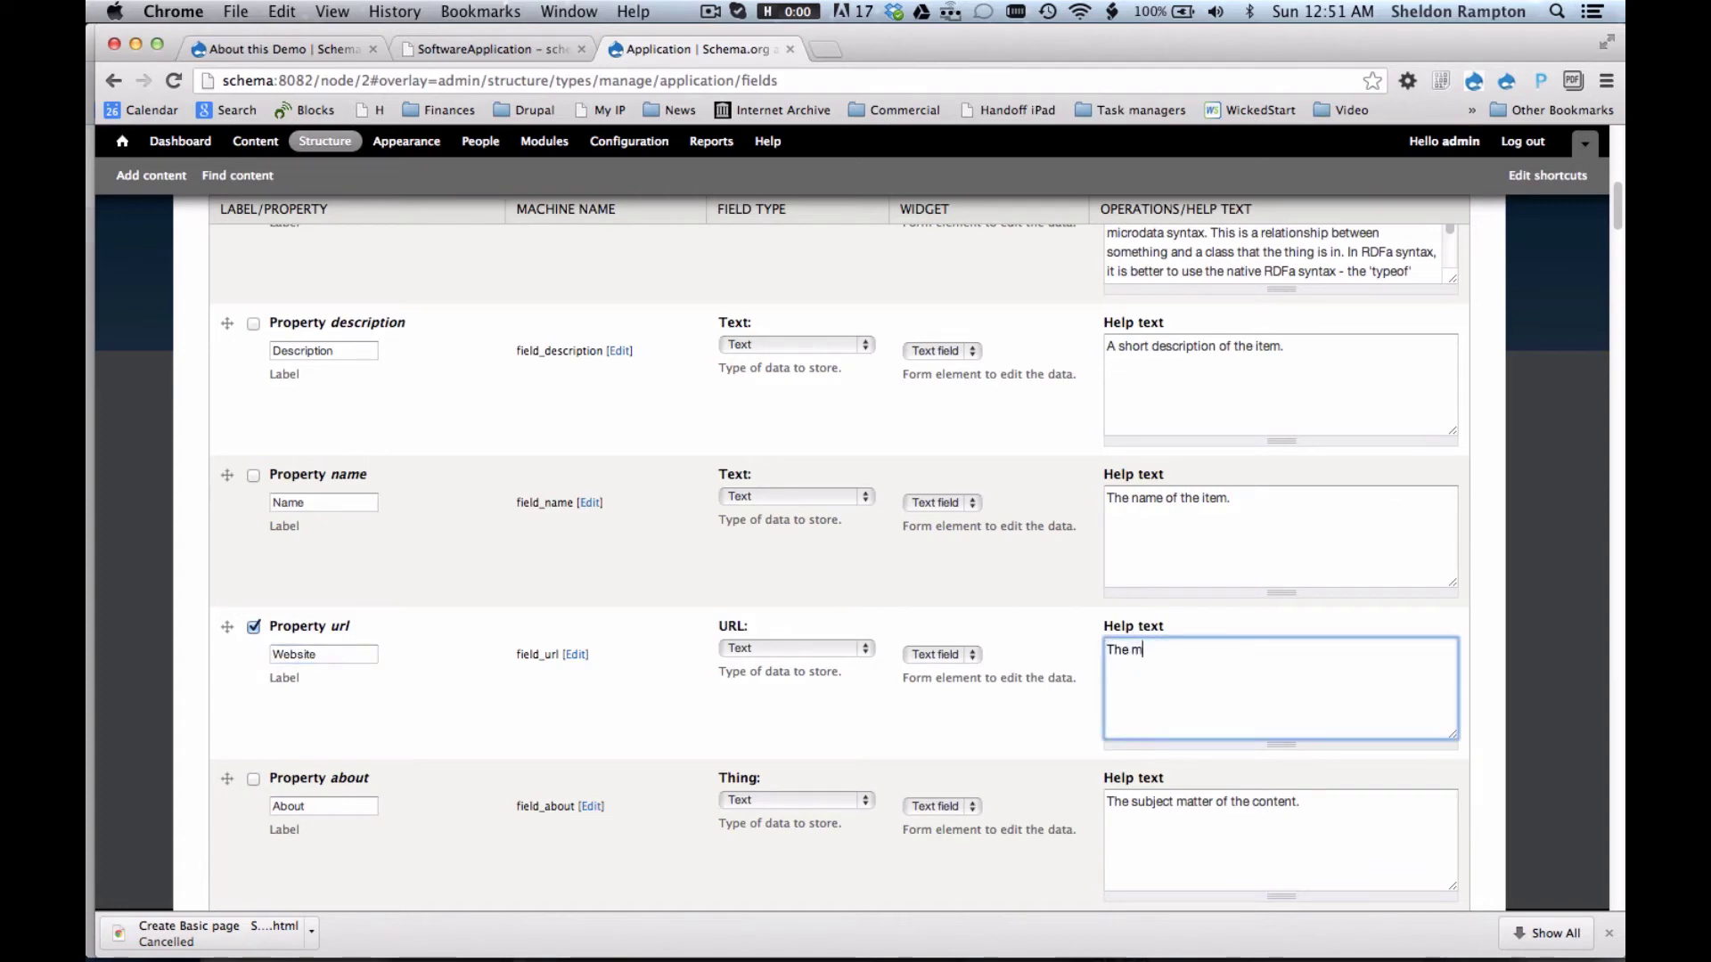
text(ain website of the application.)
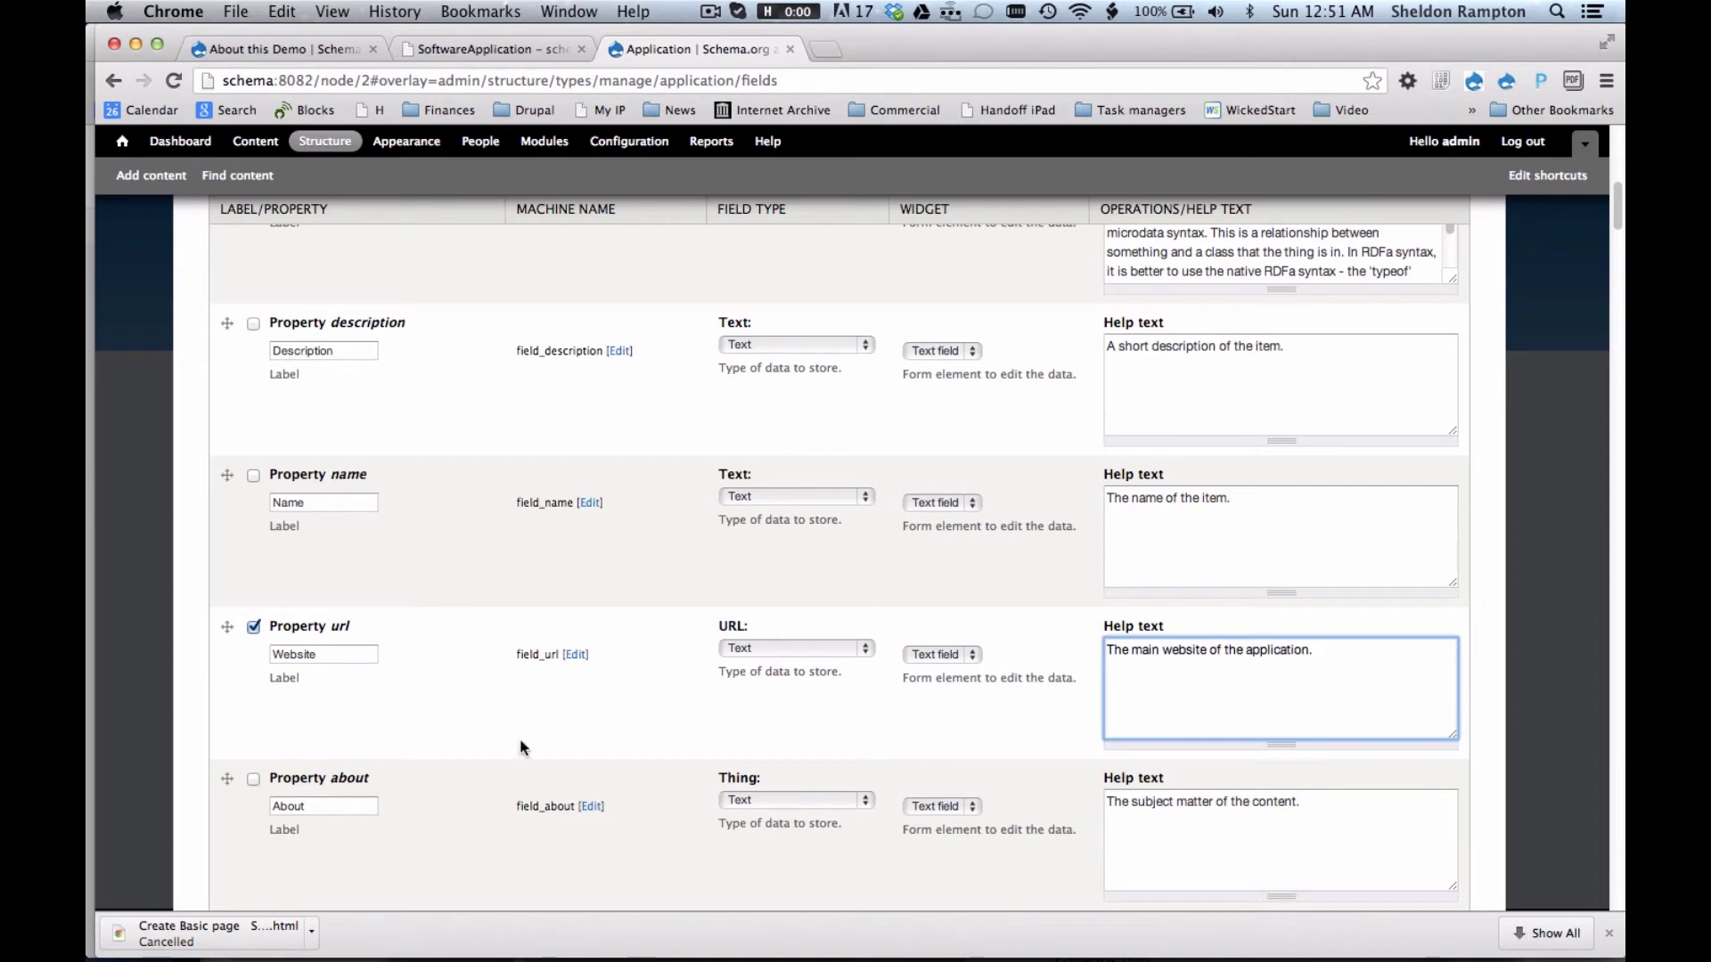
Include the copyrightYear property, keeping its field type as Integer.
scroll(520, 731, down, 2)
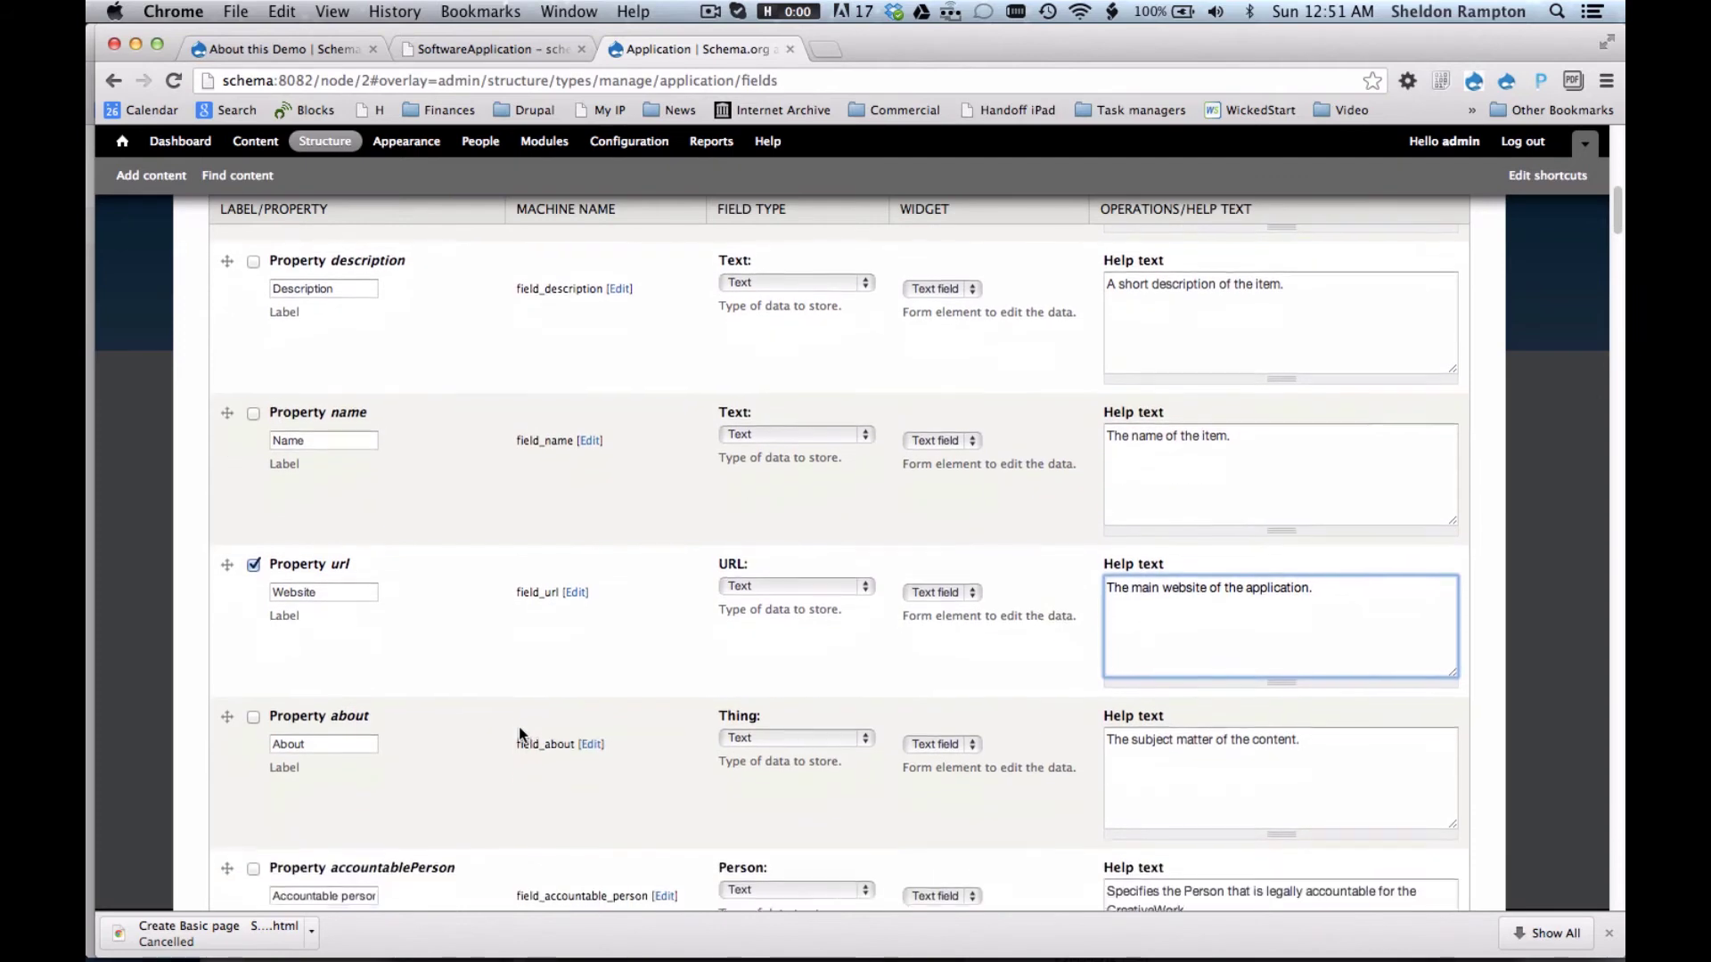
scroll(431, 714, down, 2)
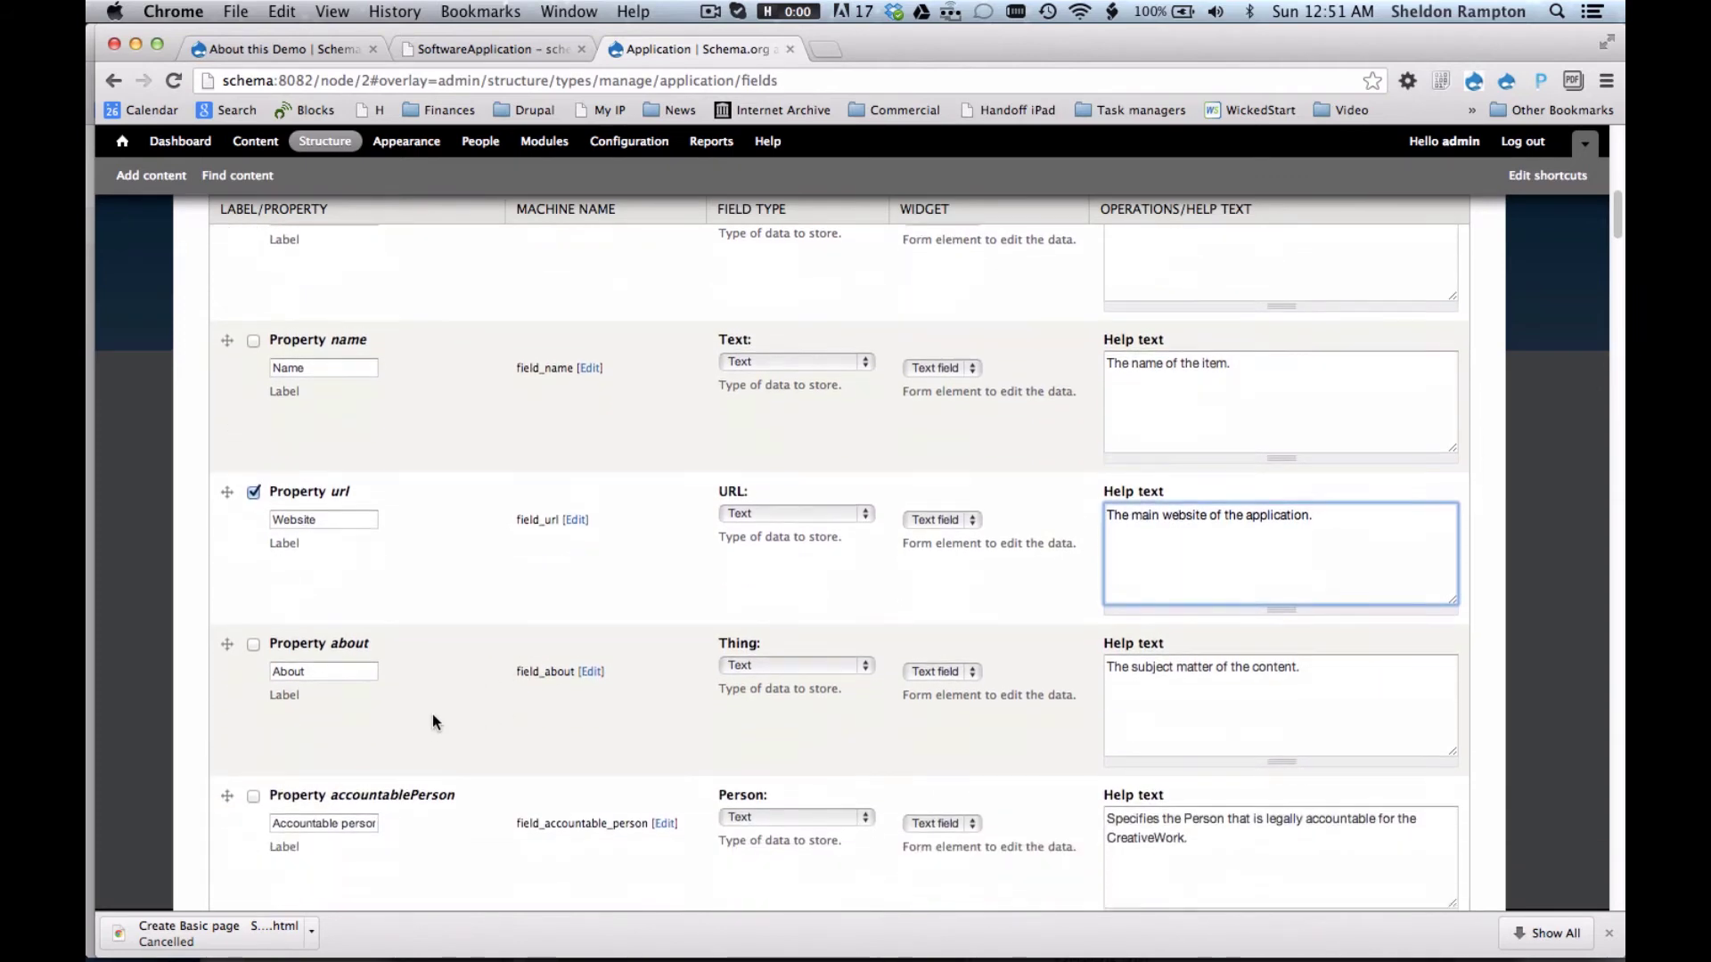
scroll(431, 714, down, 3)
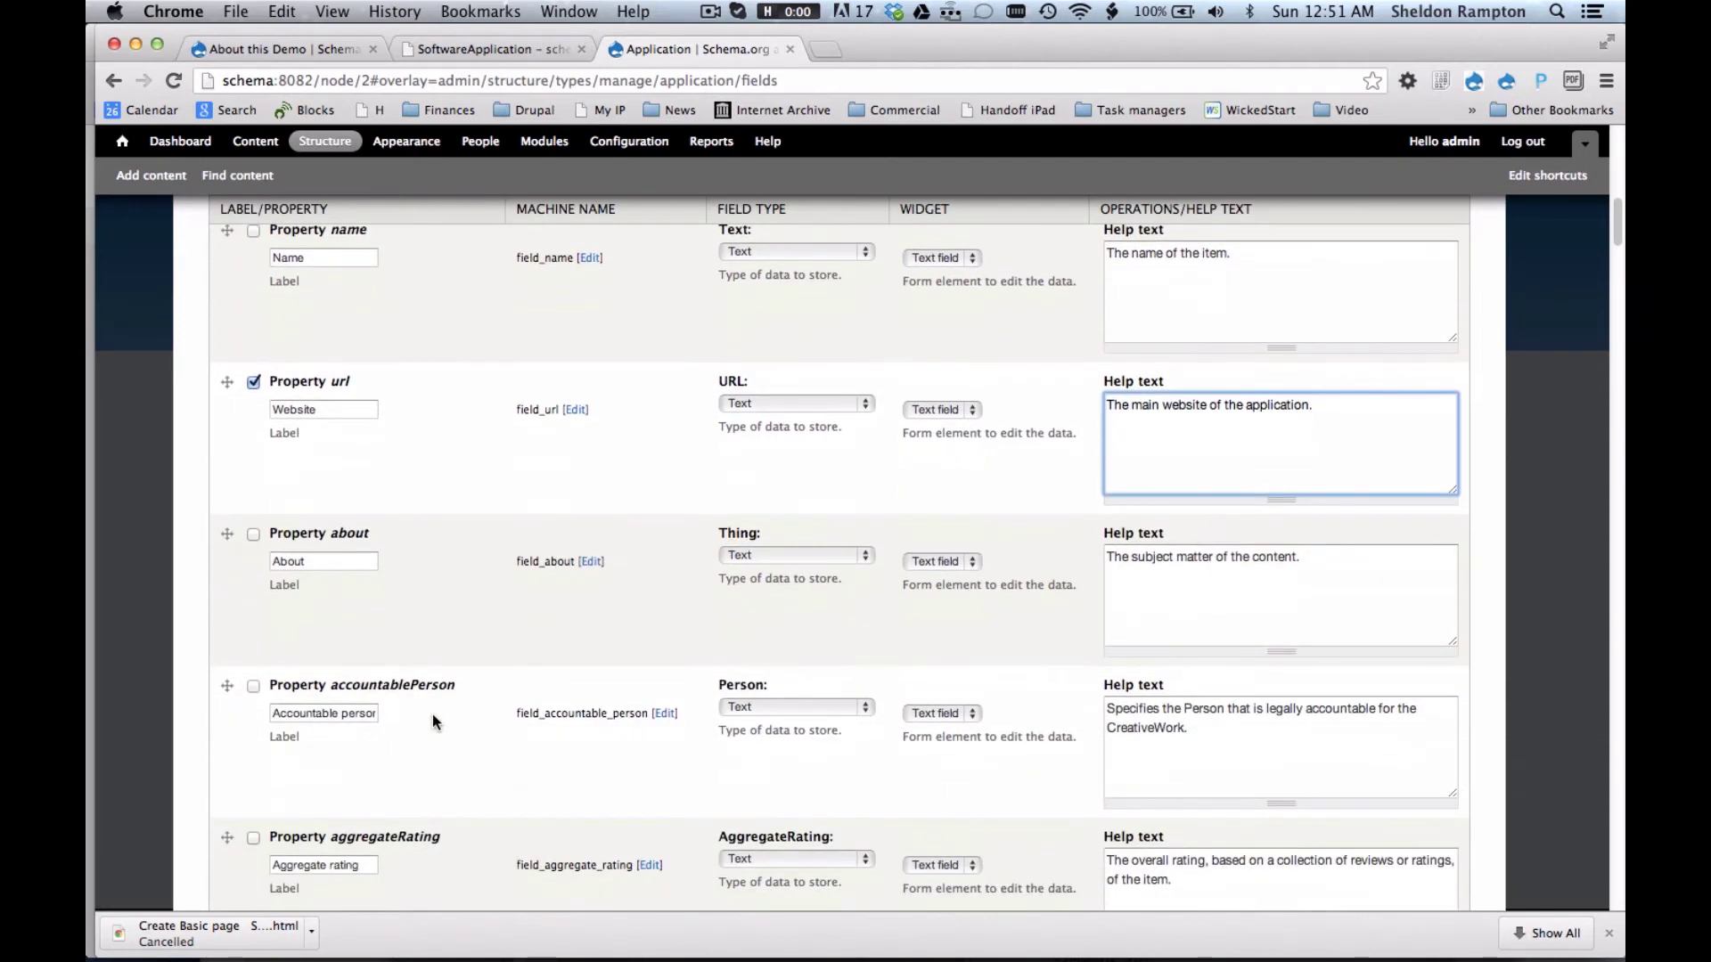
scroll(432, 714, down, 2)
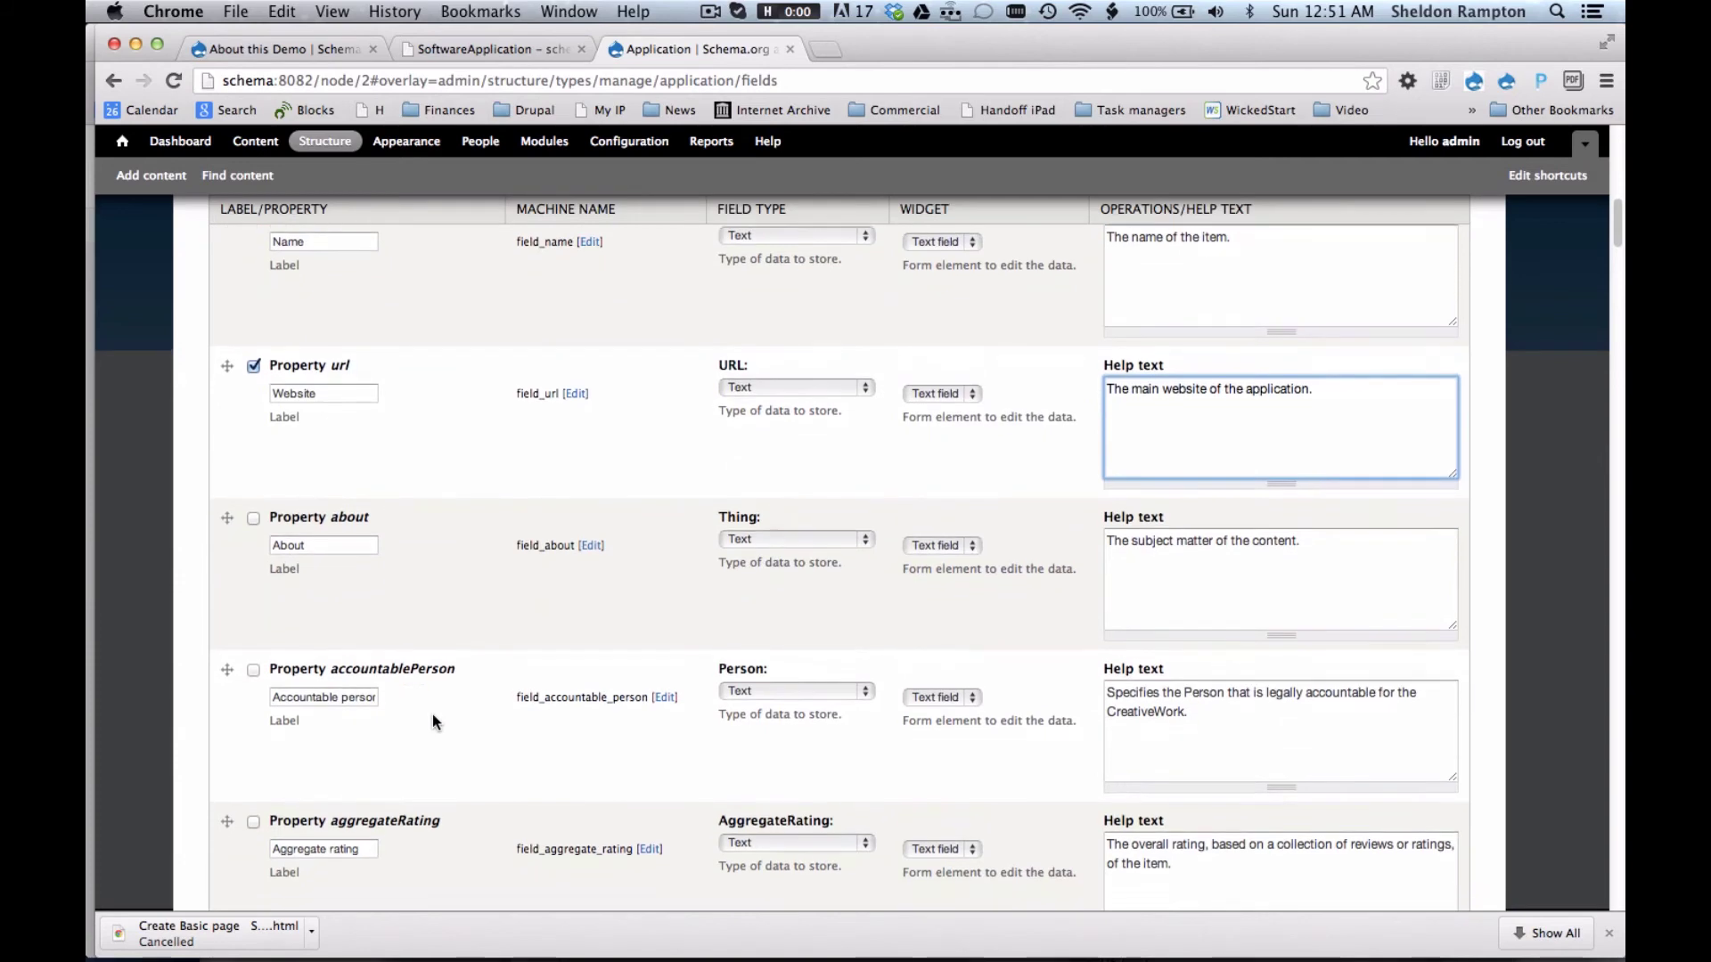
scroll(431, 714, down, 15)
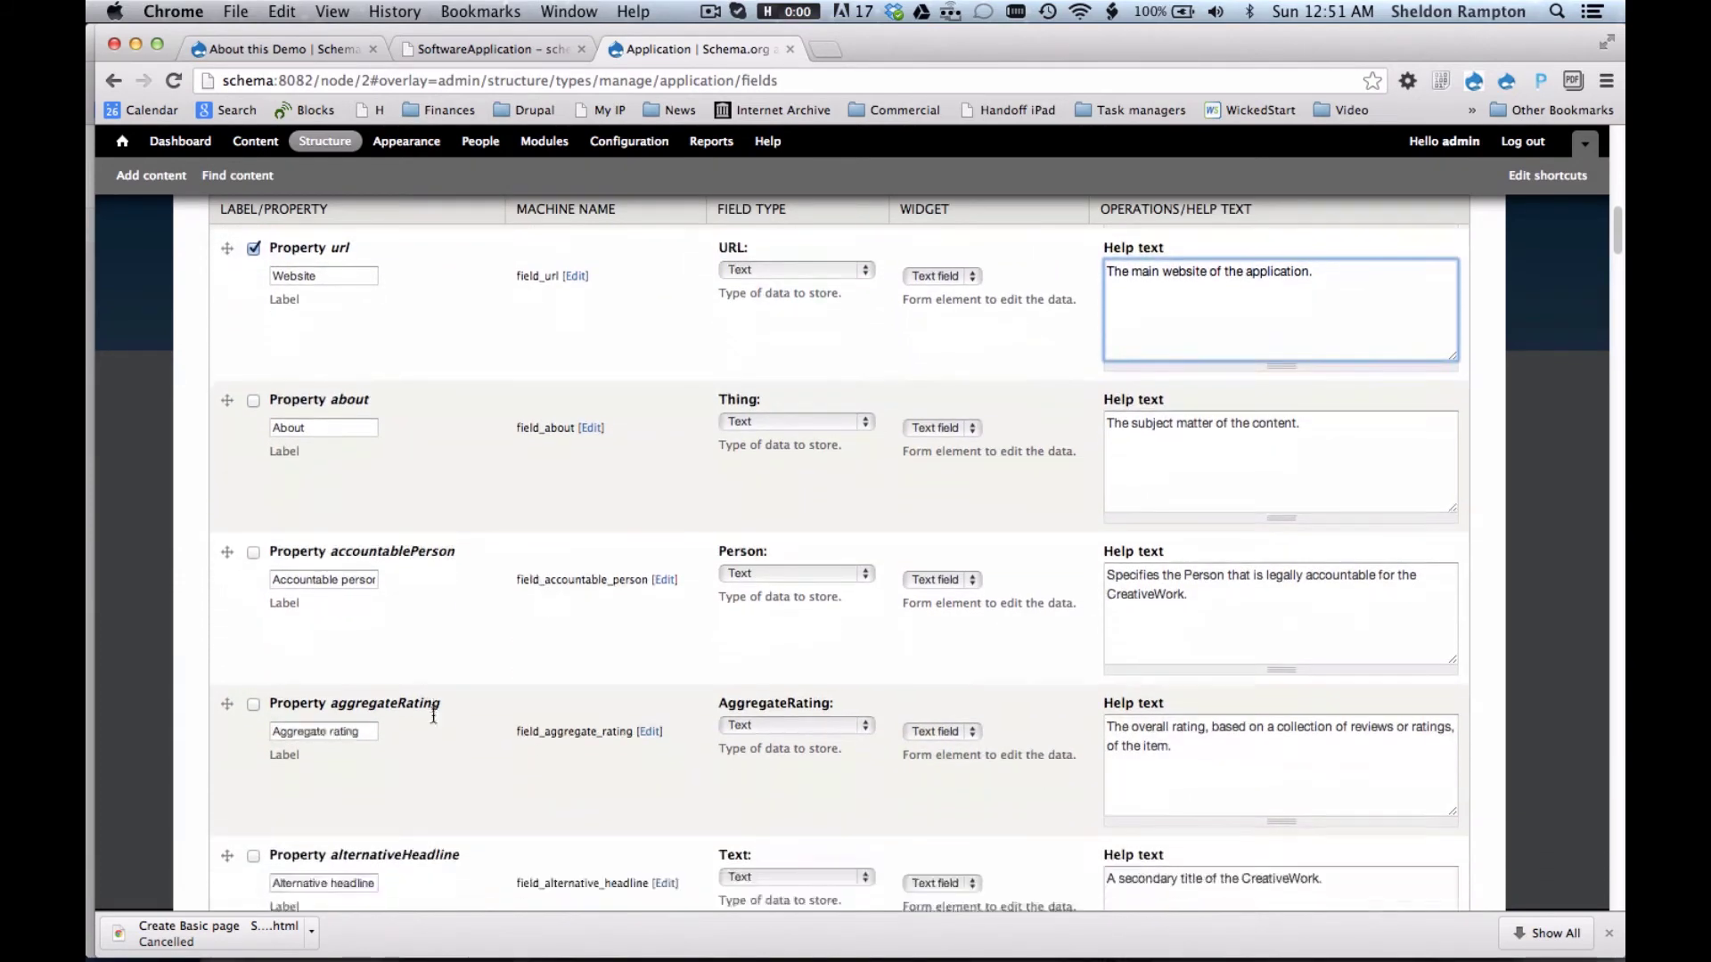
scroll(433, 720, down, 3)
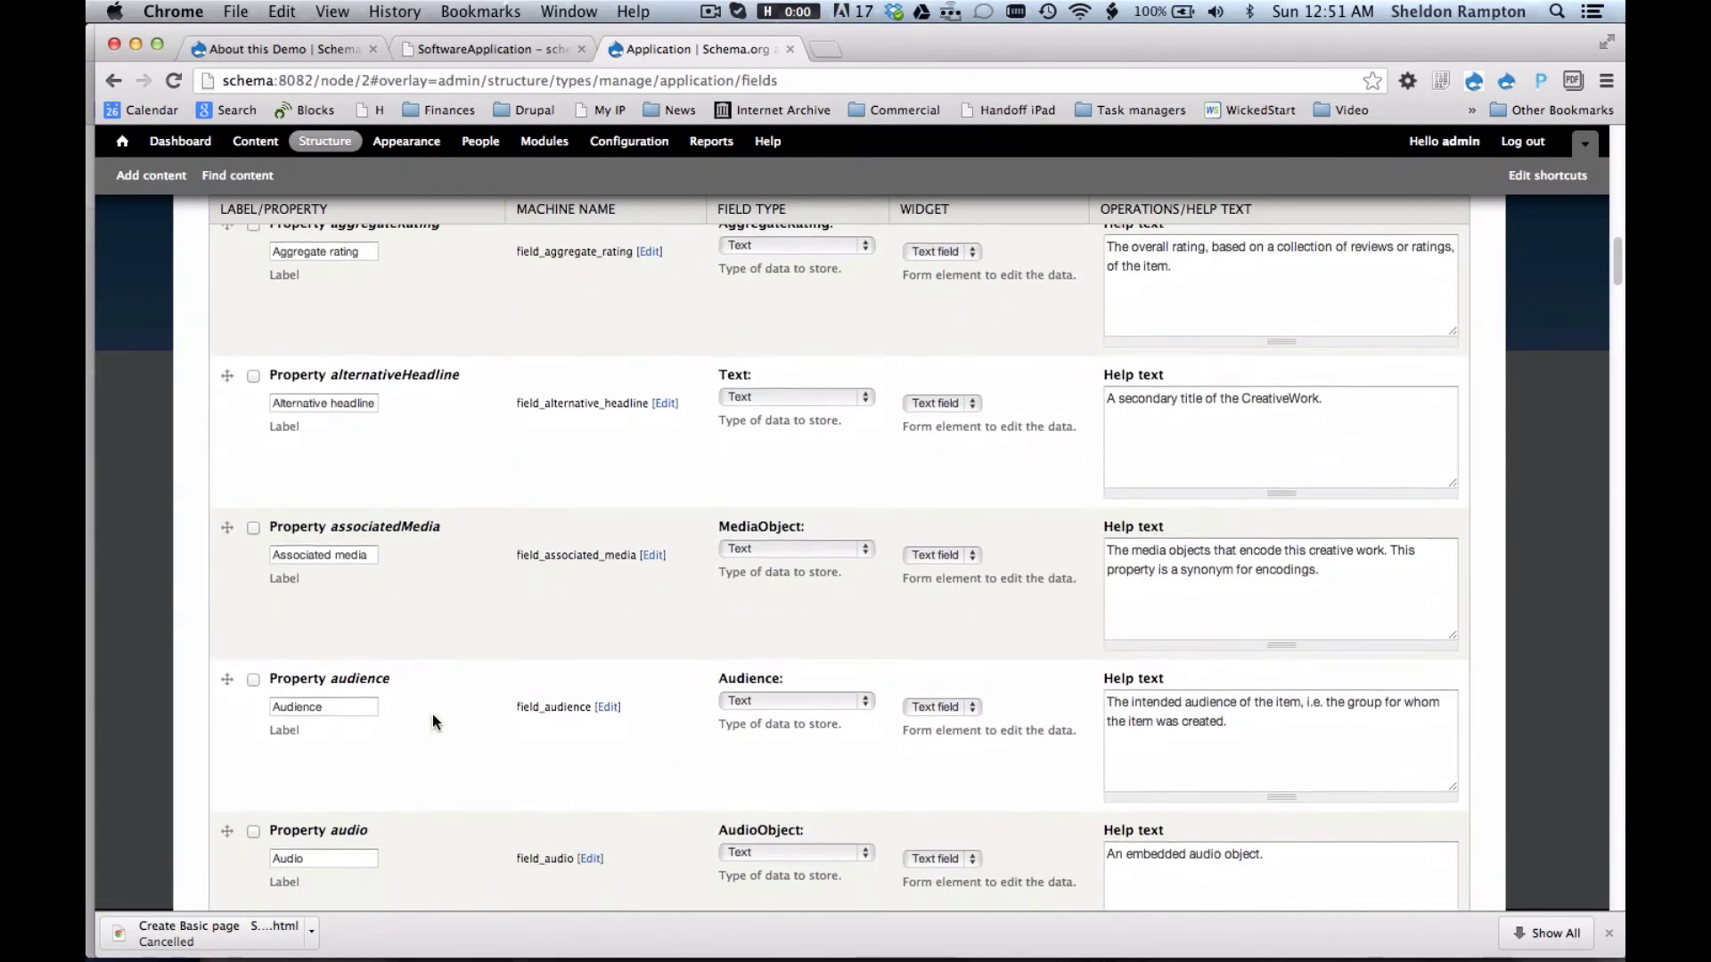
scroll(433, 718, down, 10)
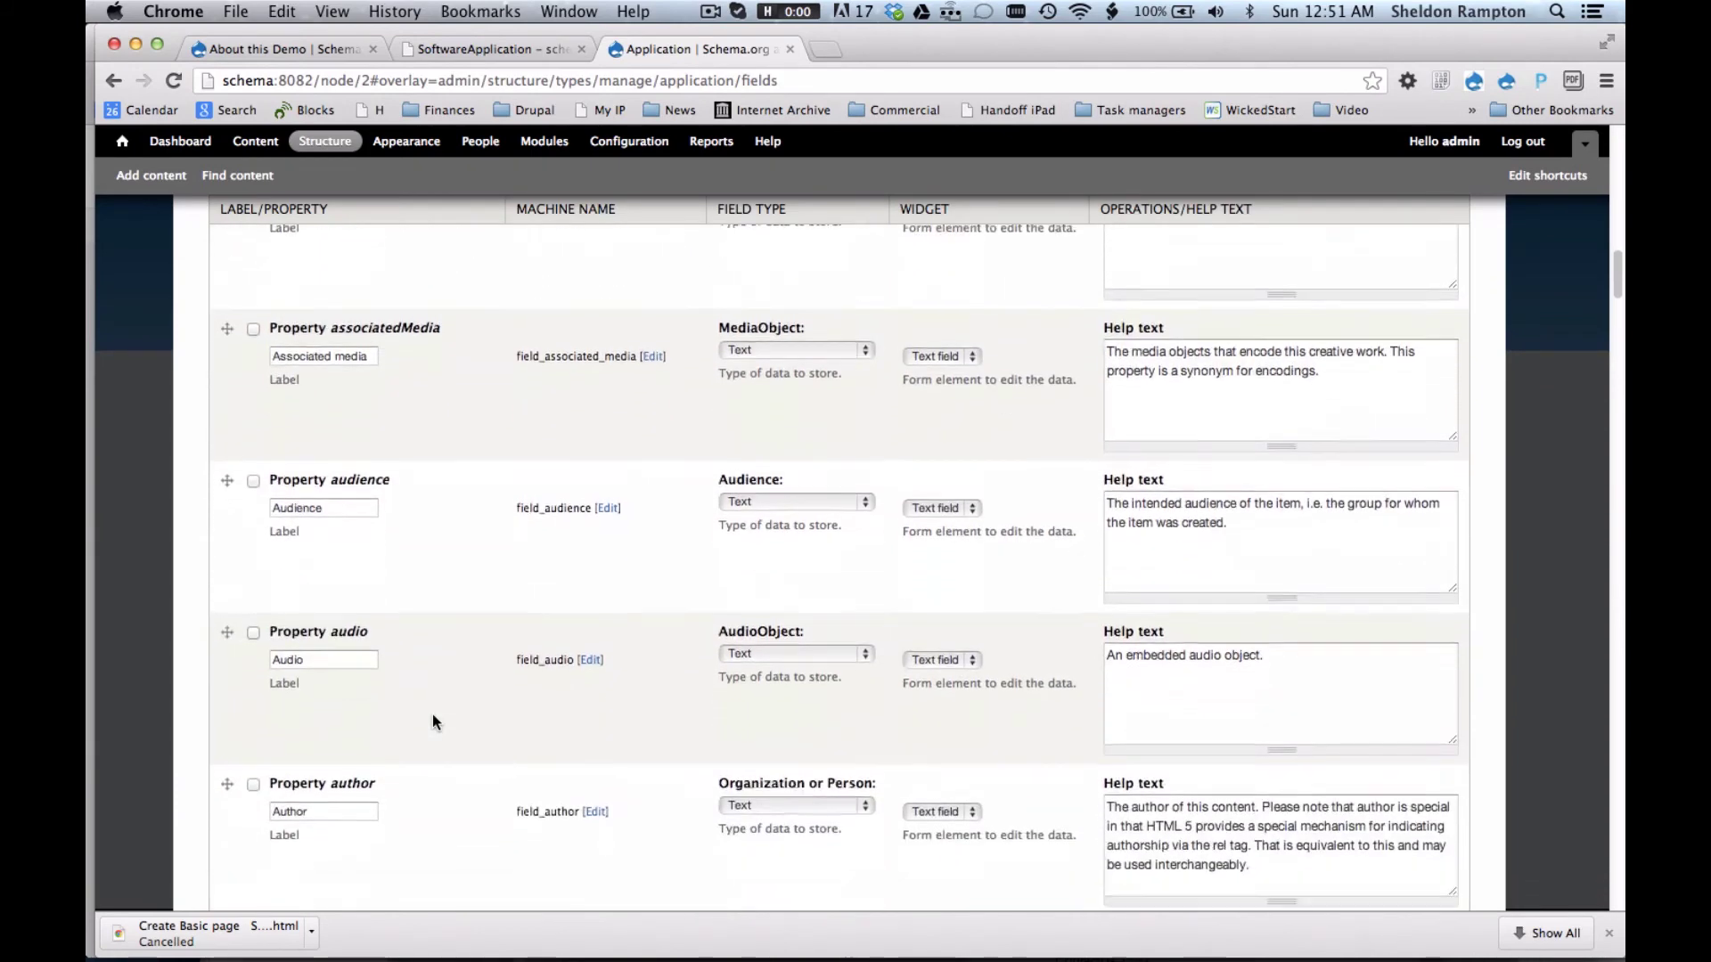
scroll(433, 722, down, 13)
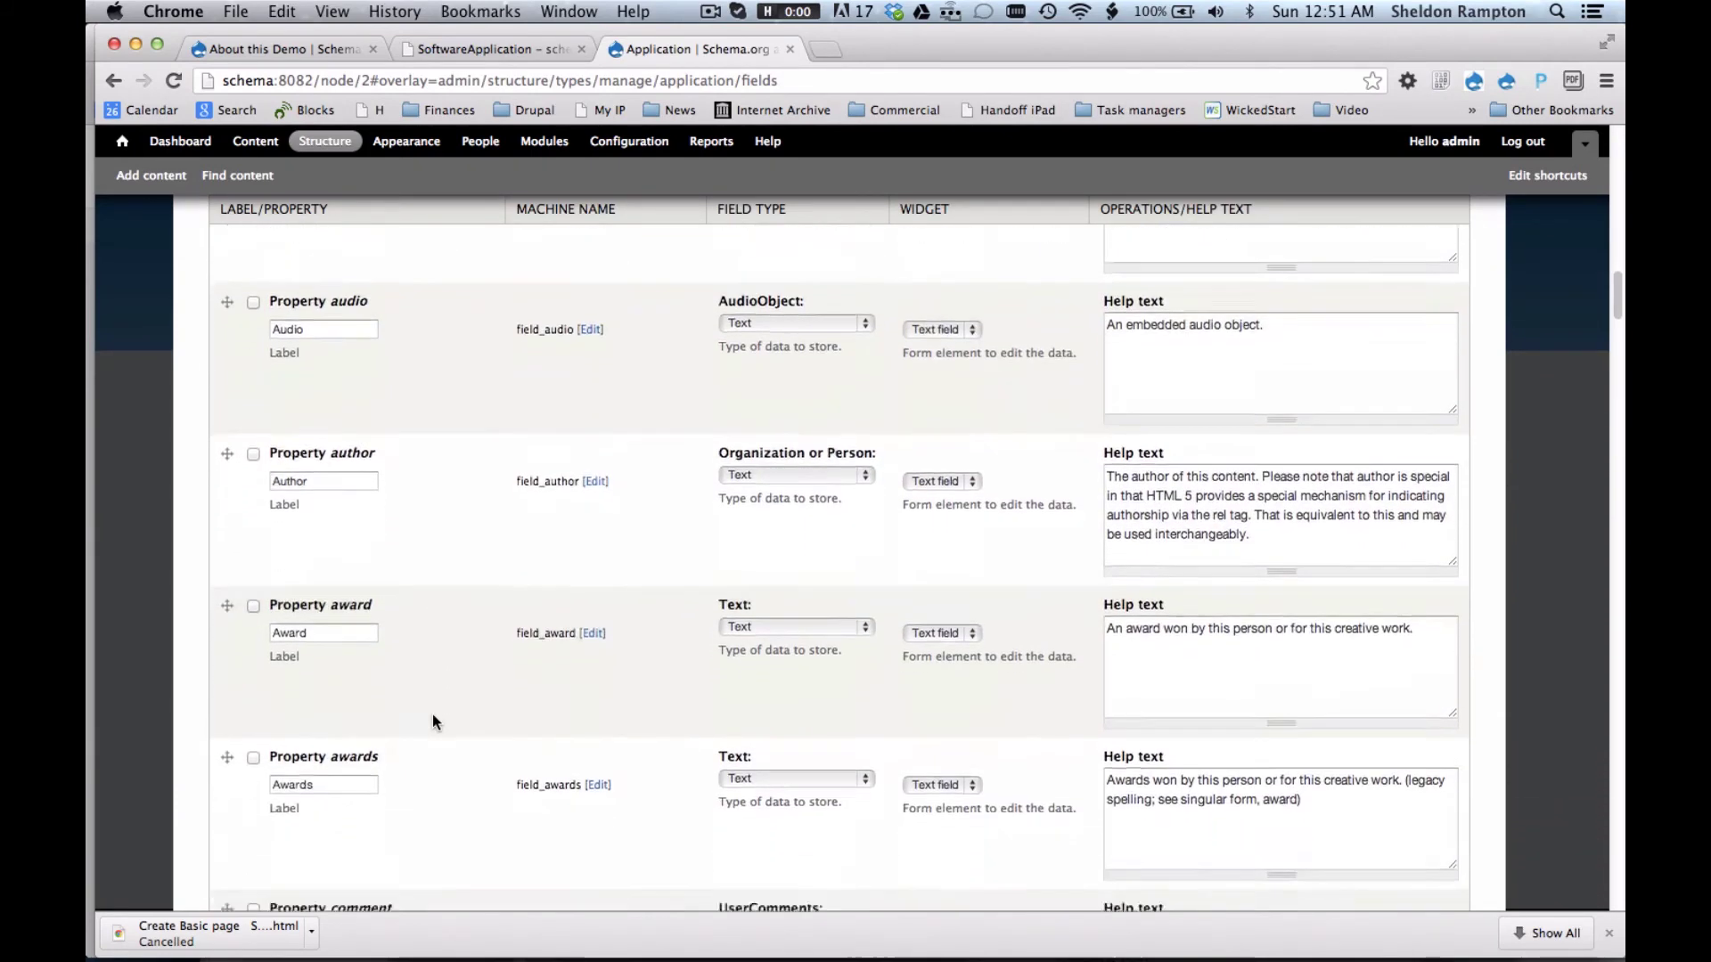
scroll(433, 716, down, 9)
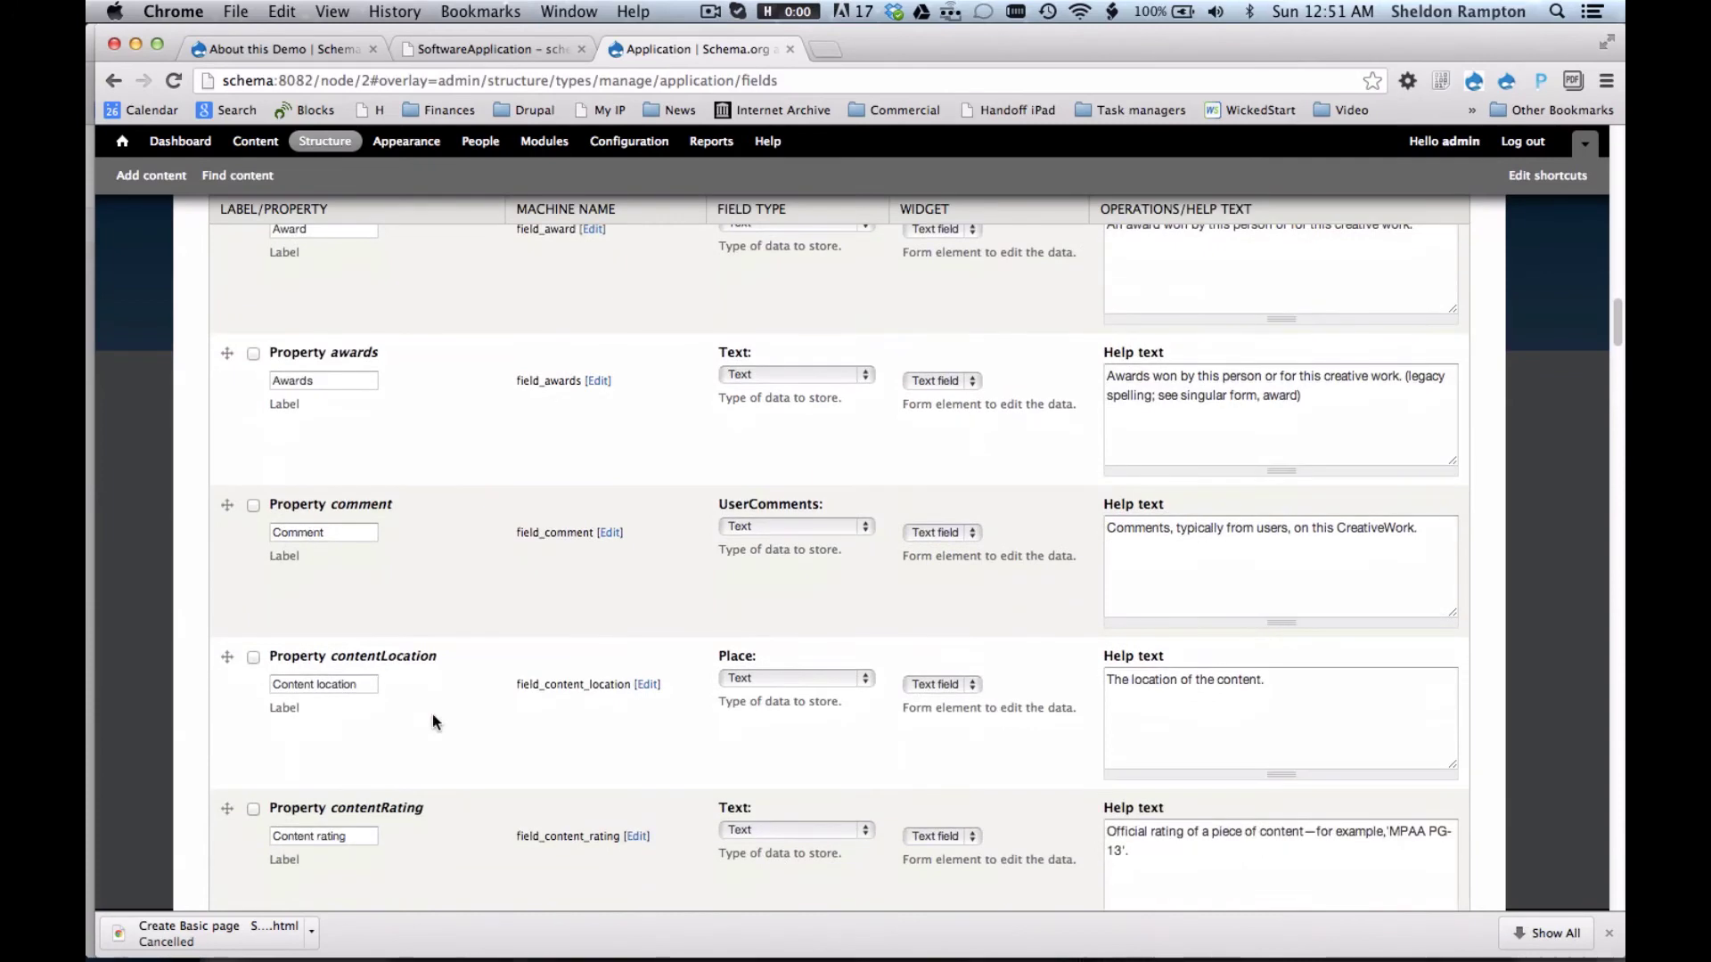
scroll(433, 721, down, 12)
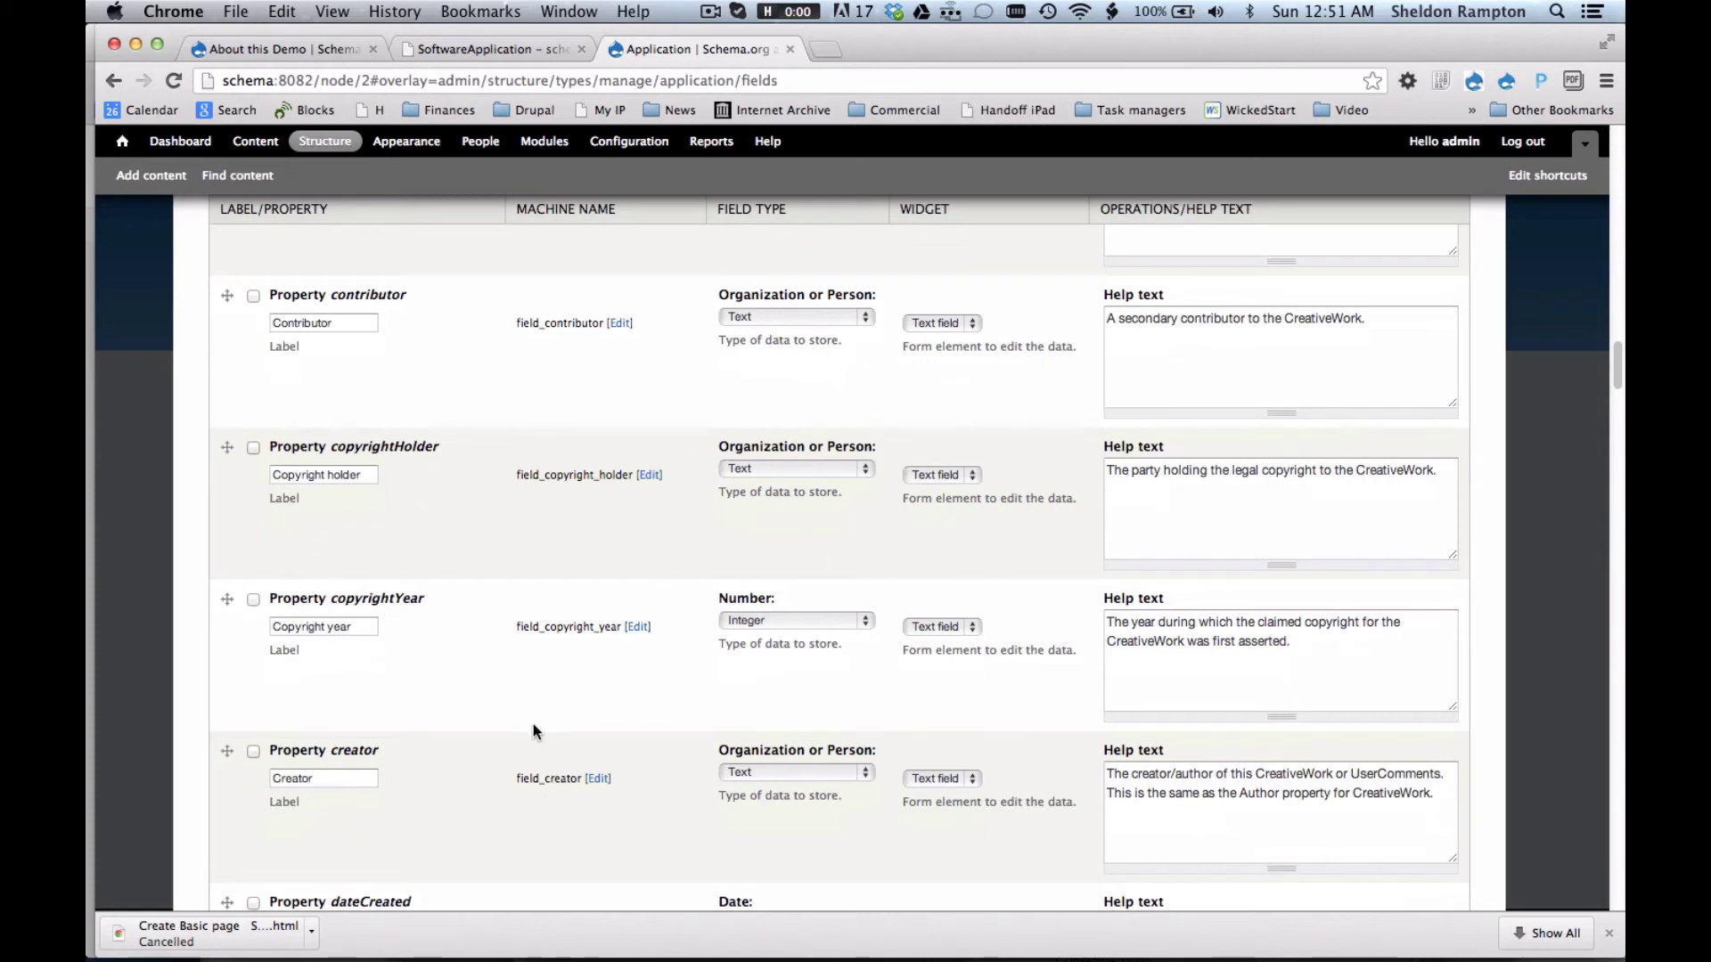
click(753, 622)
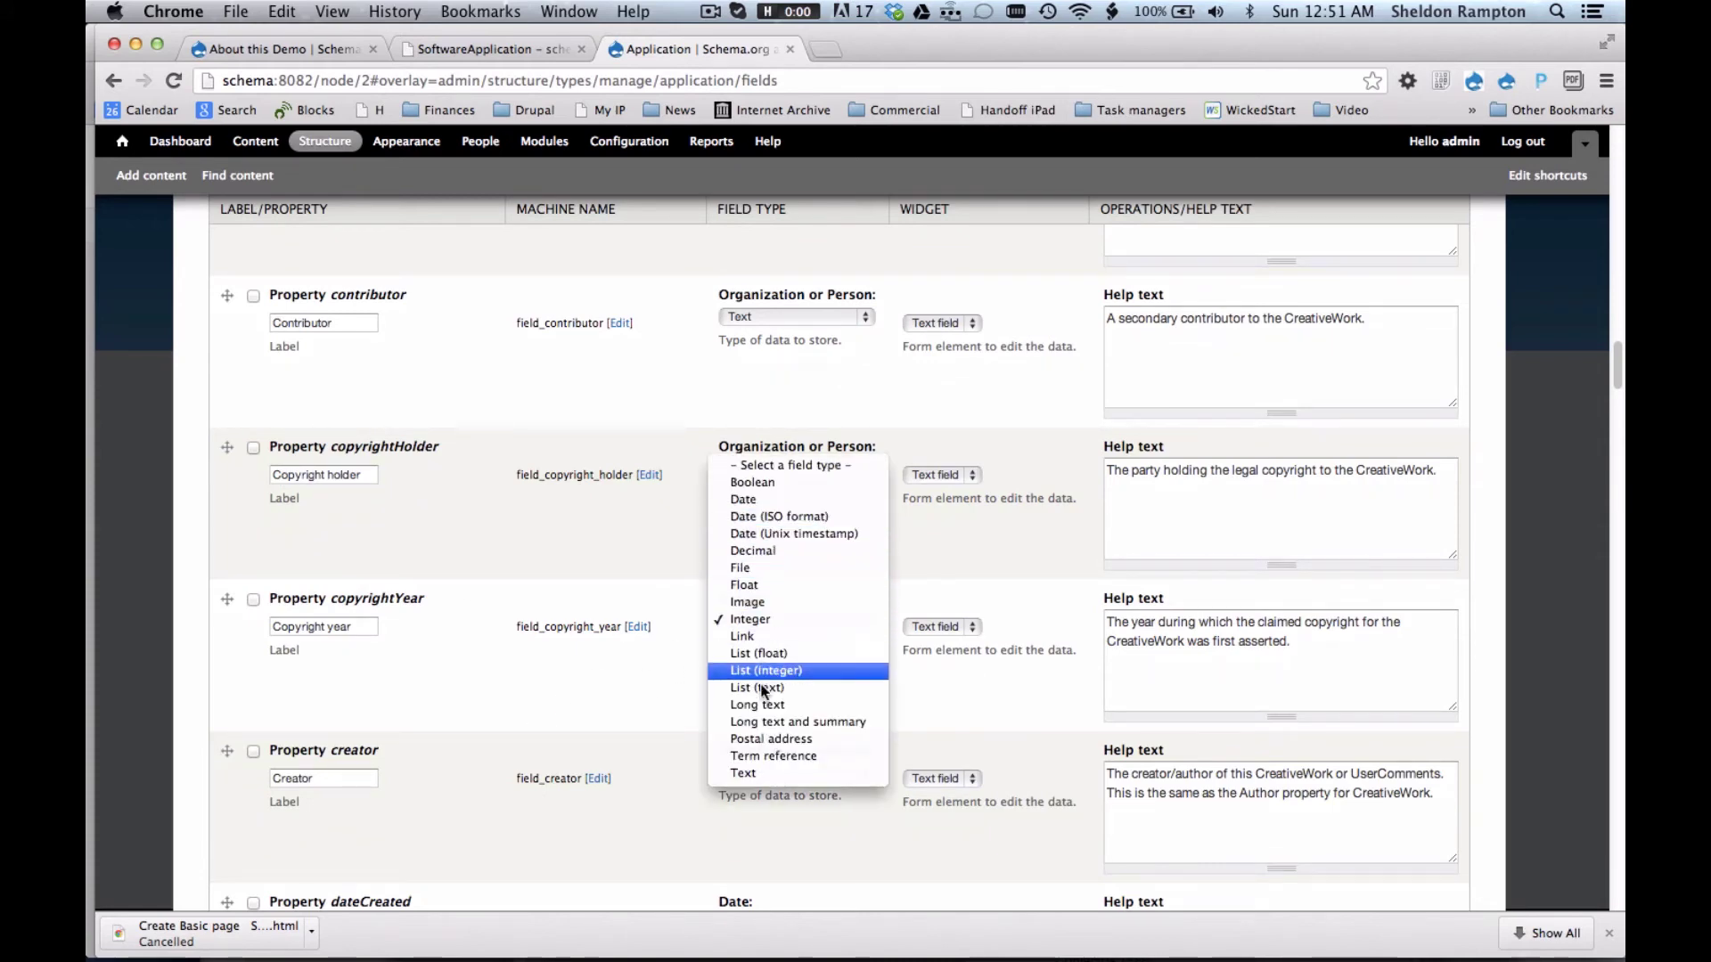
key(Escape)
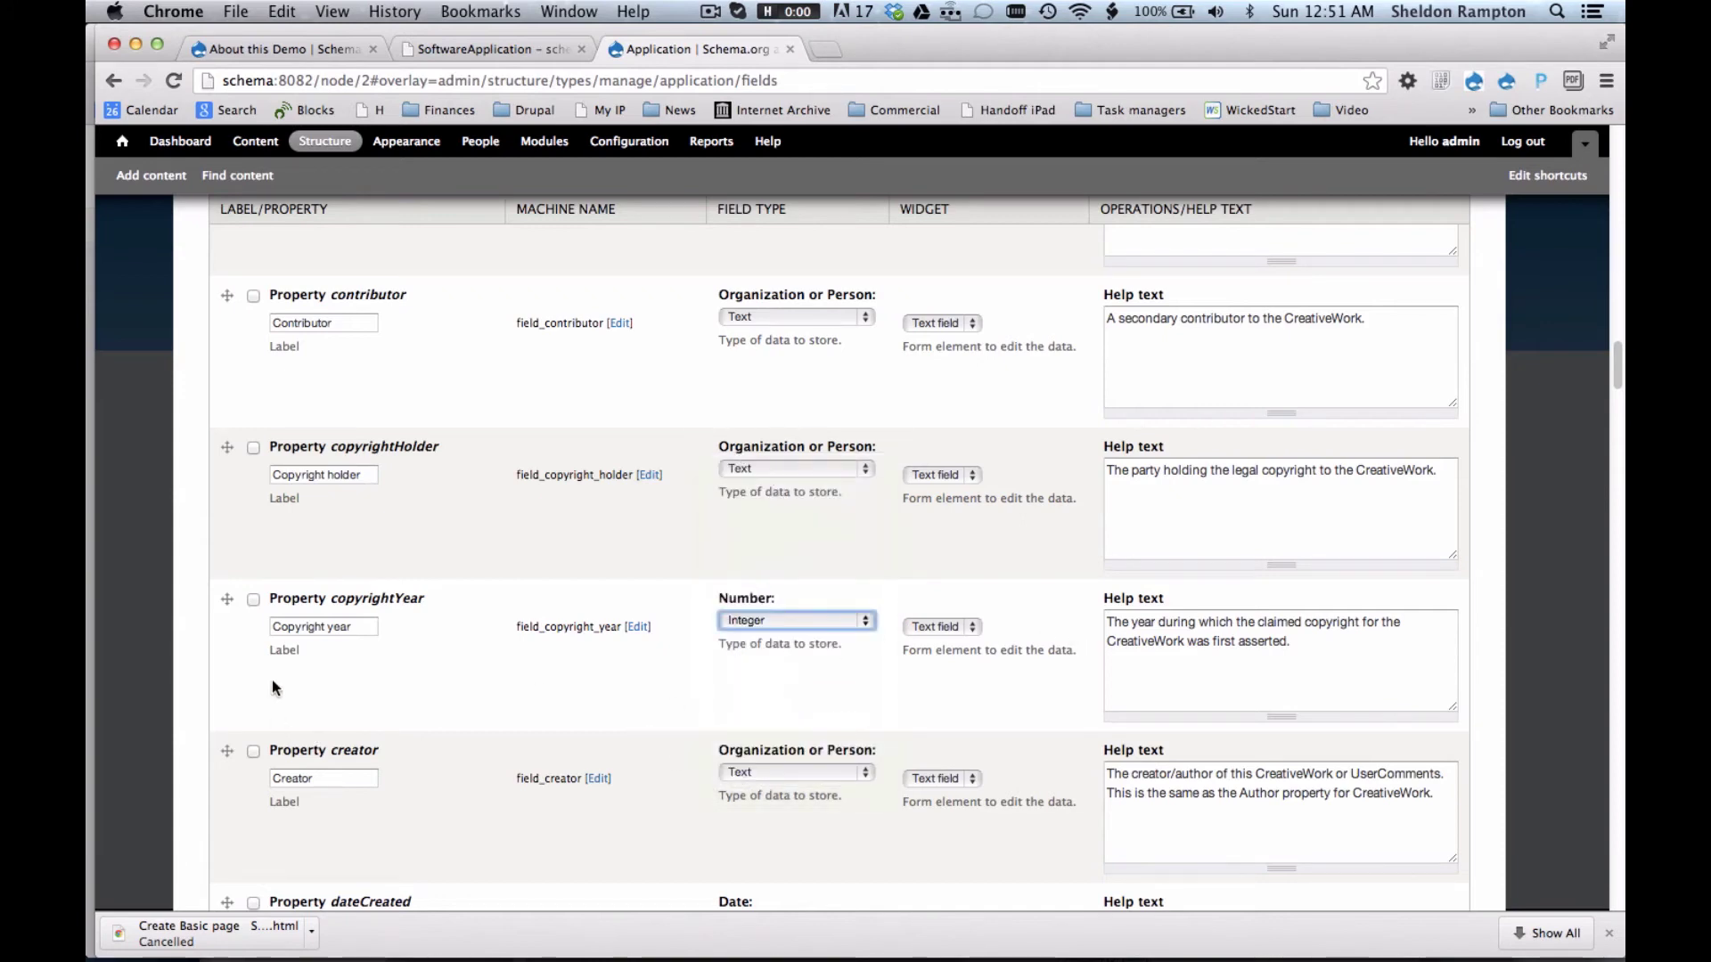
click(255, 600)
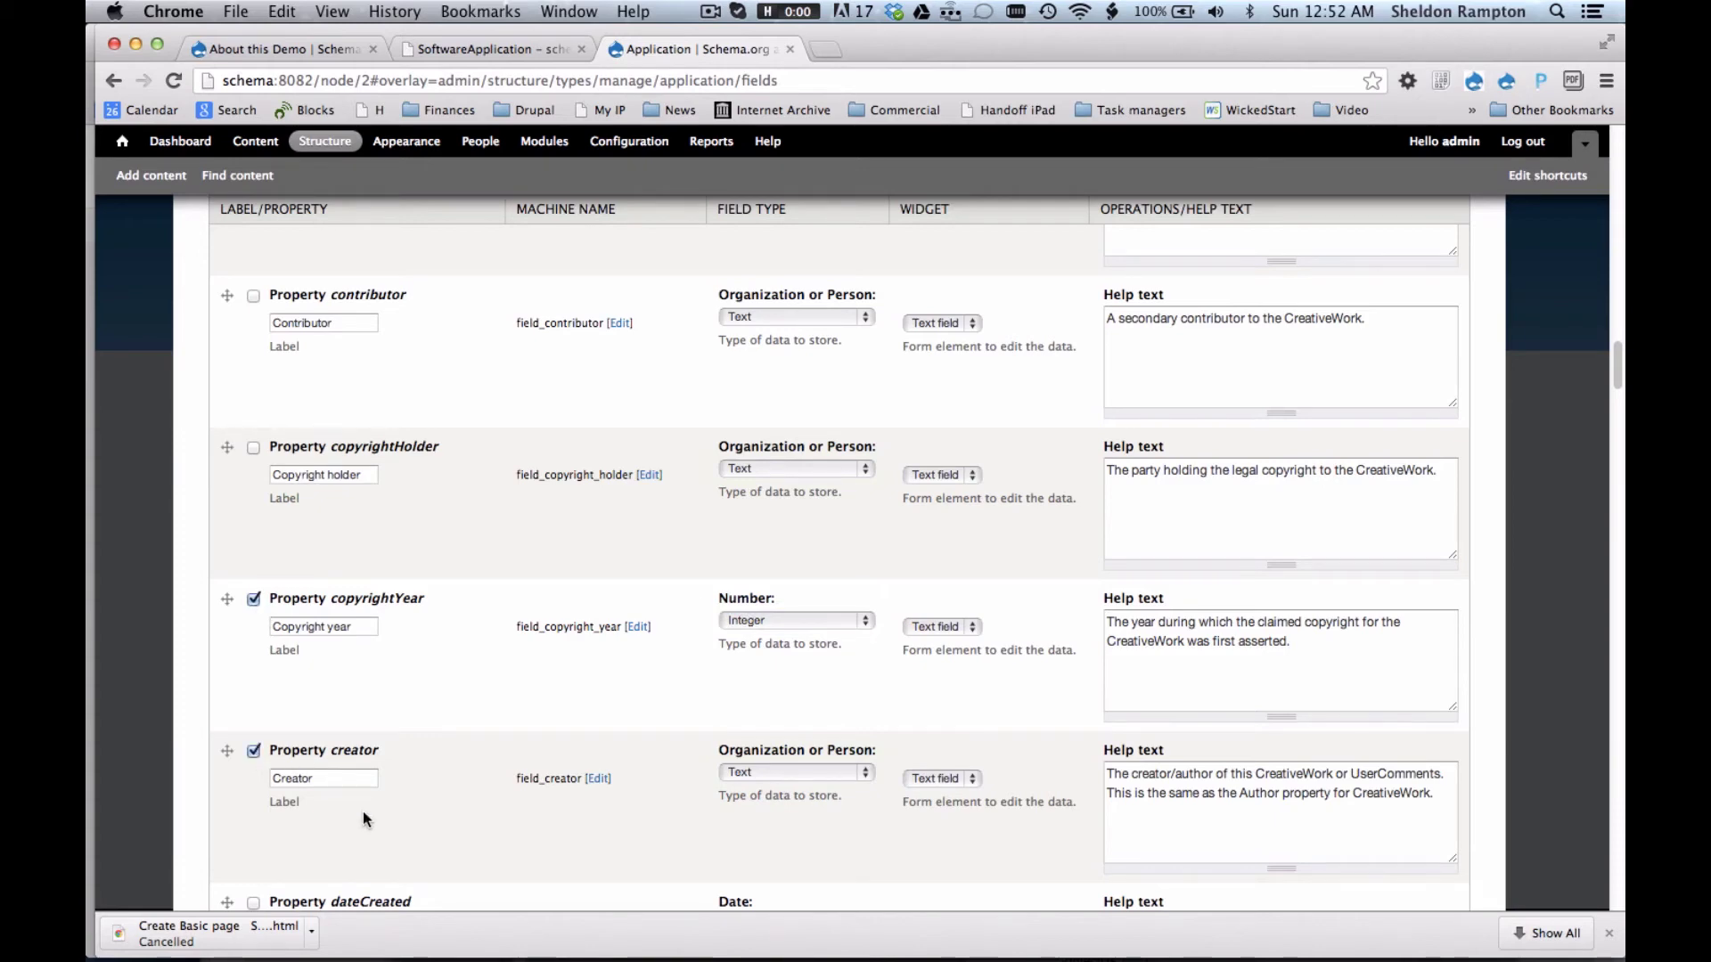
Include the keywords property in the Application type.
scroll(362, 811, down, 3)
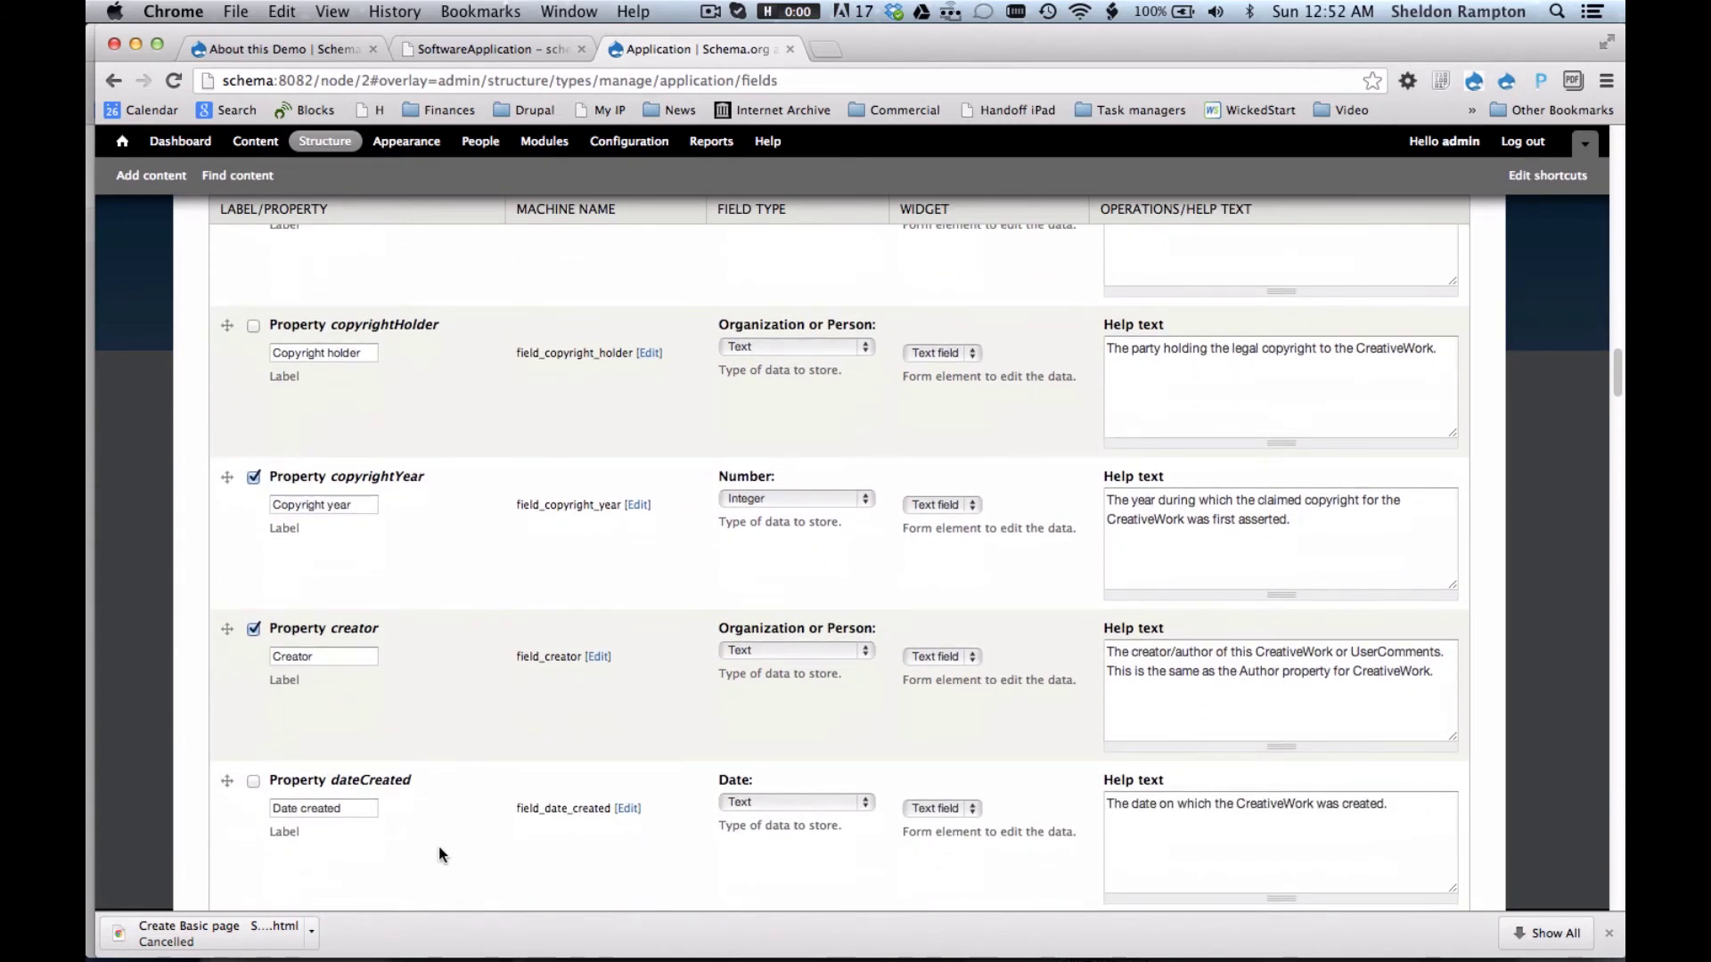
scroll(438, 847, down, 1)
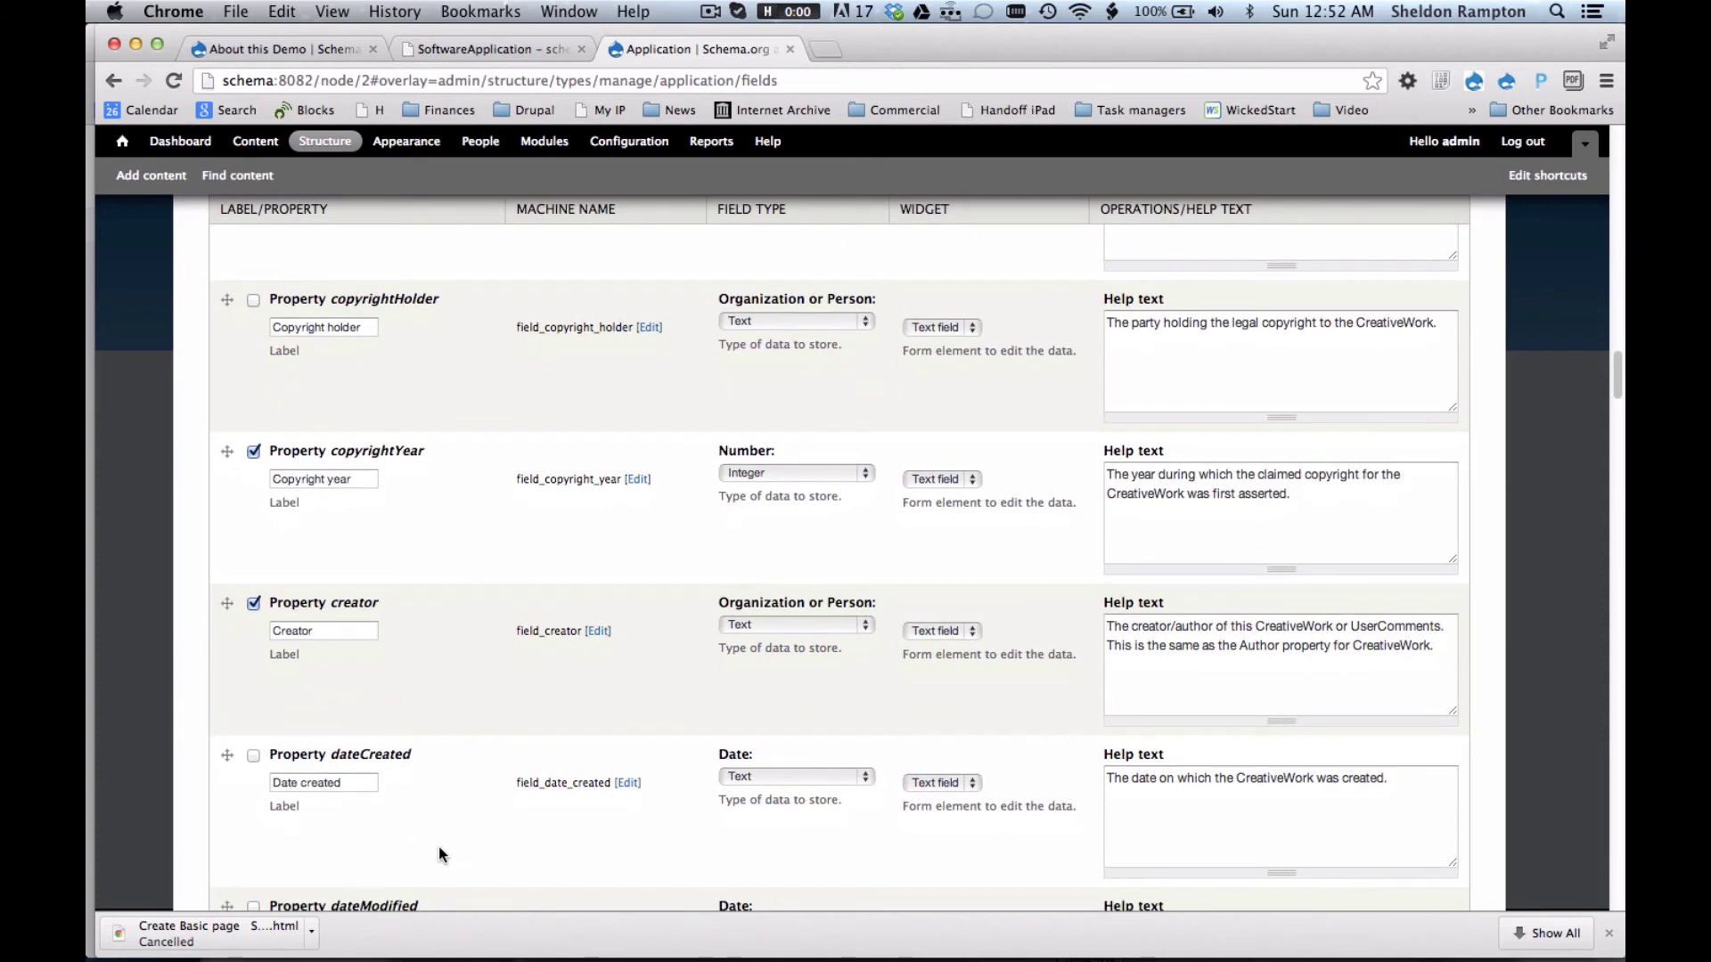
scroll(438, 848, down, 3)
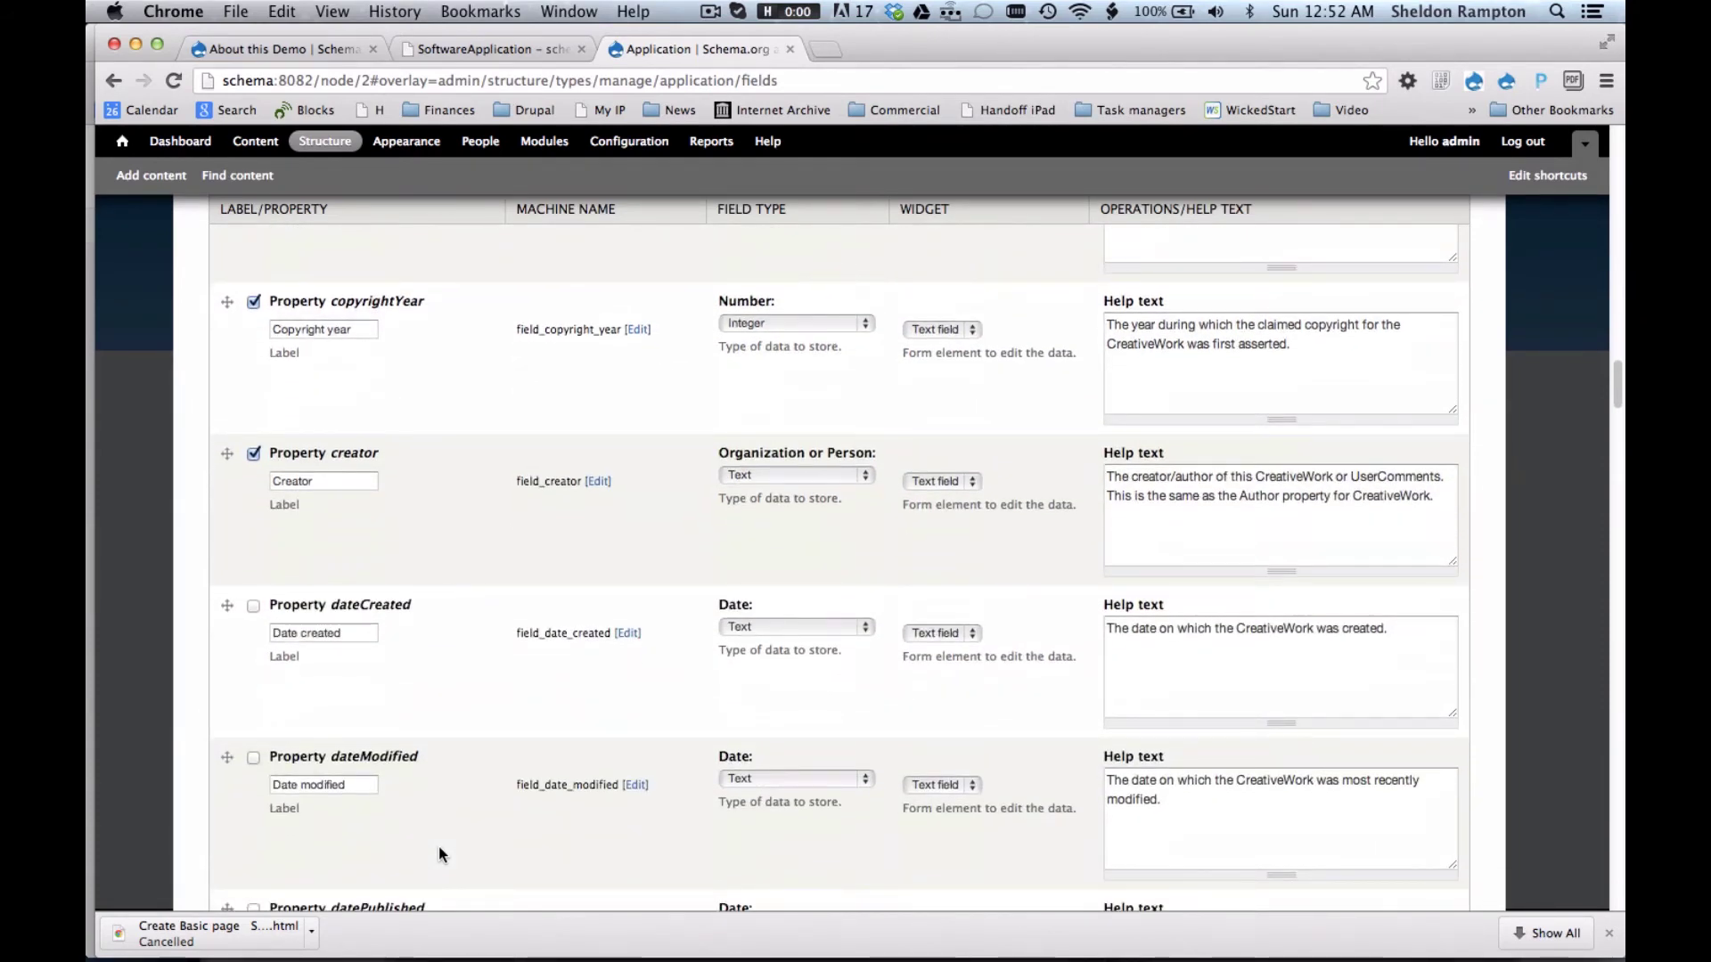
scroll(438, 848, down, 3)
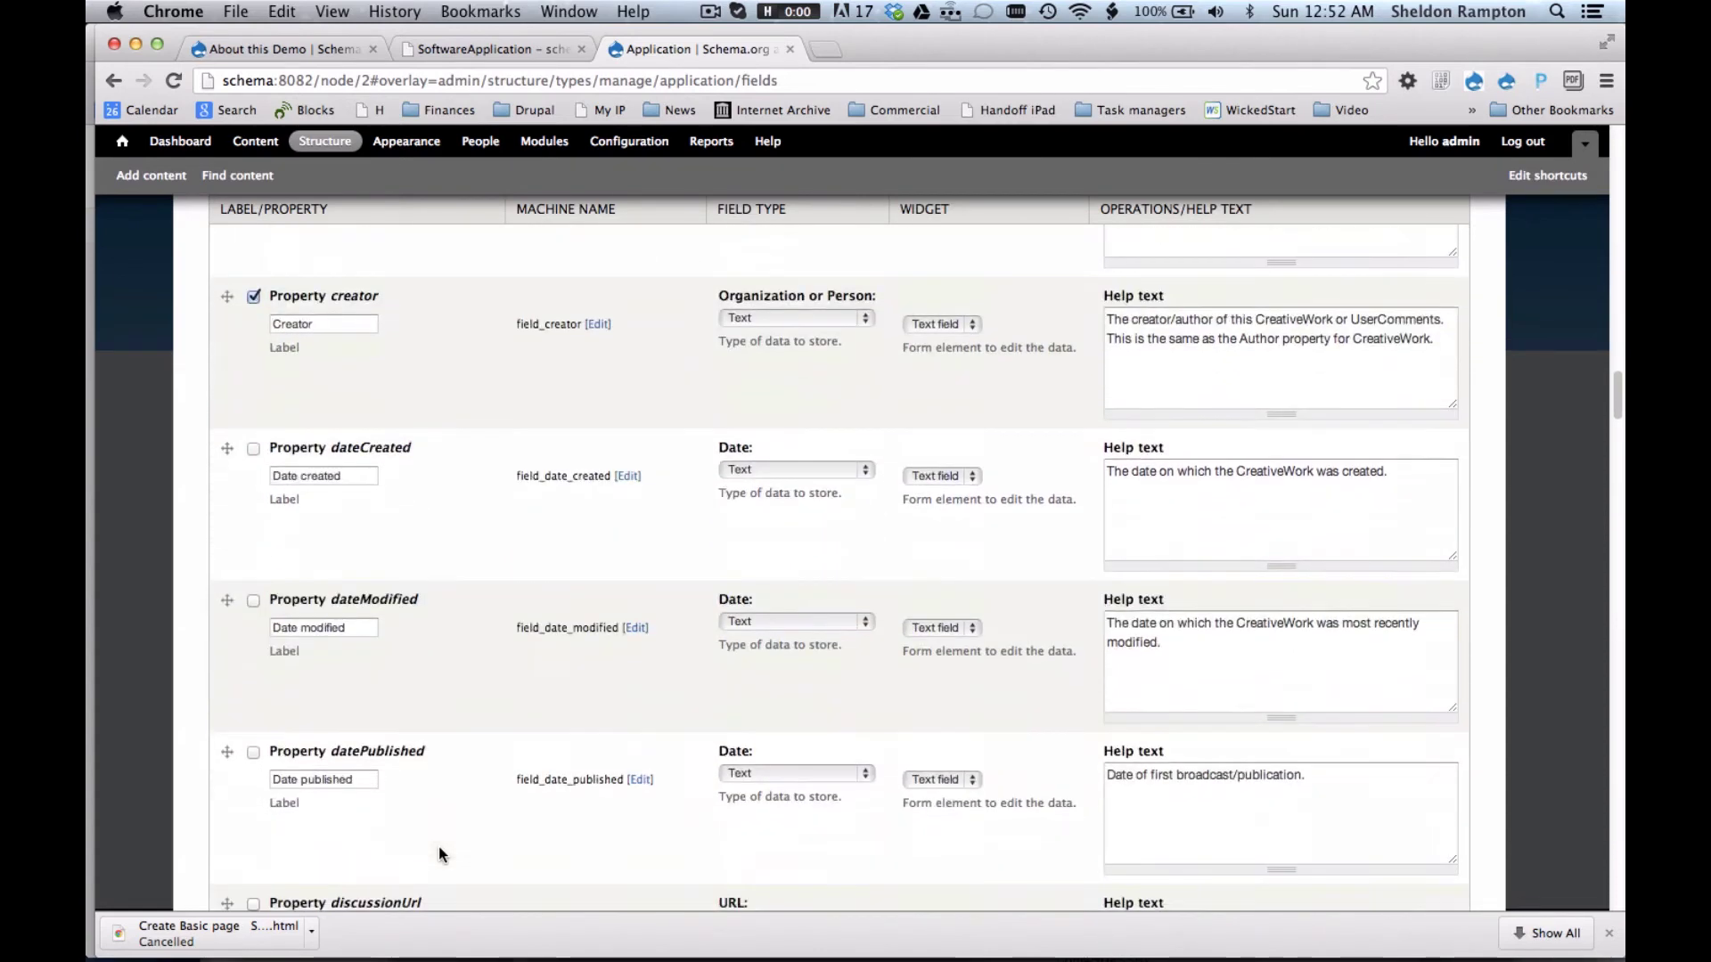
scroll(439, 854, down, 8)
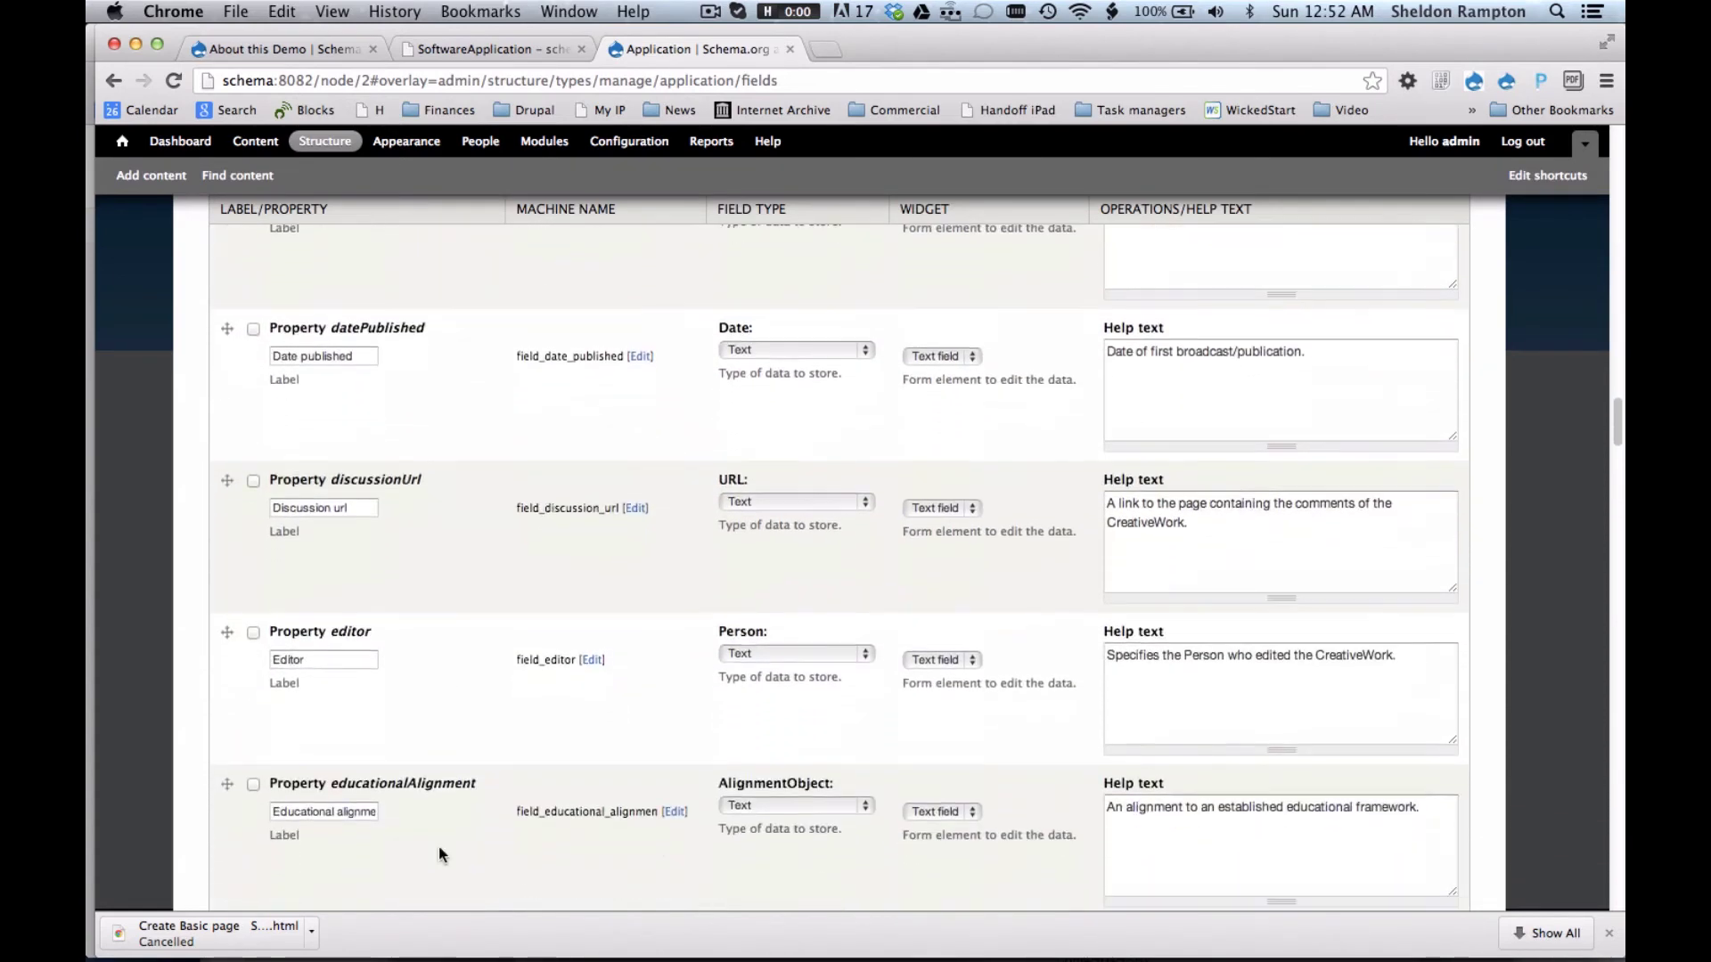
scroll(438, 846, down, 8)
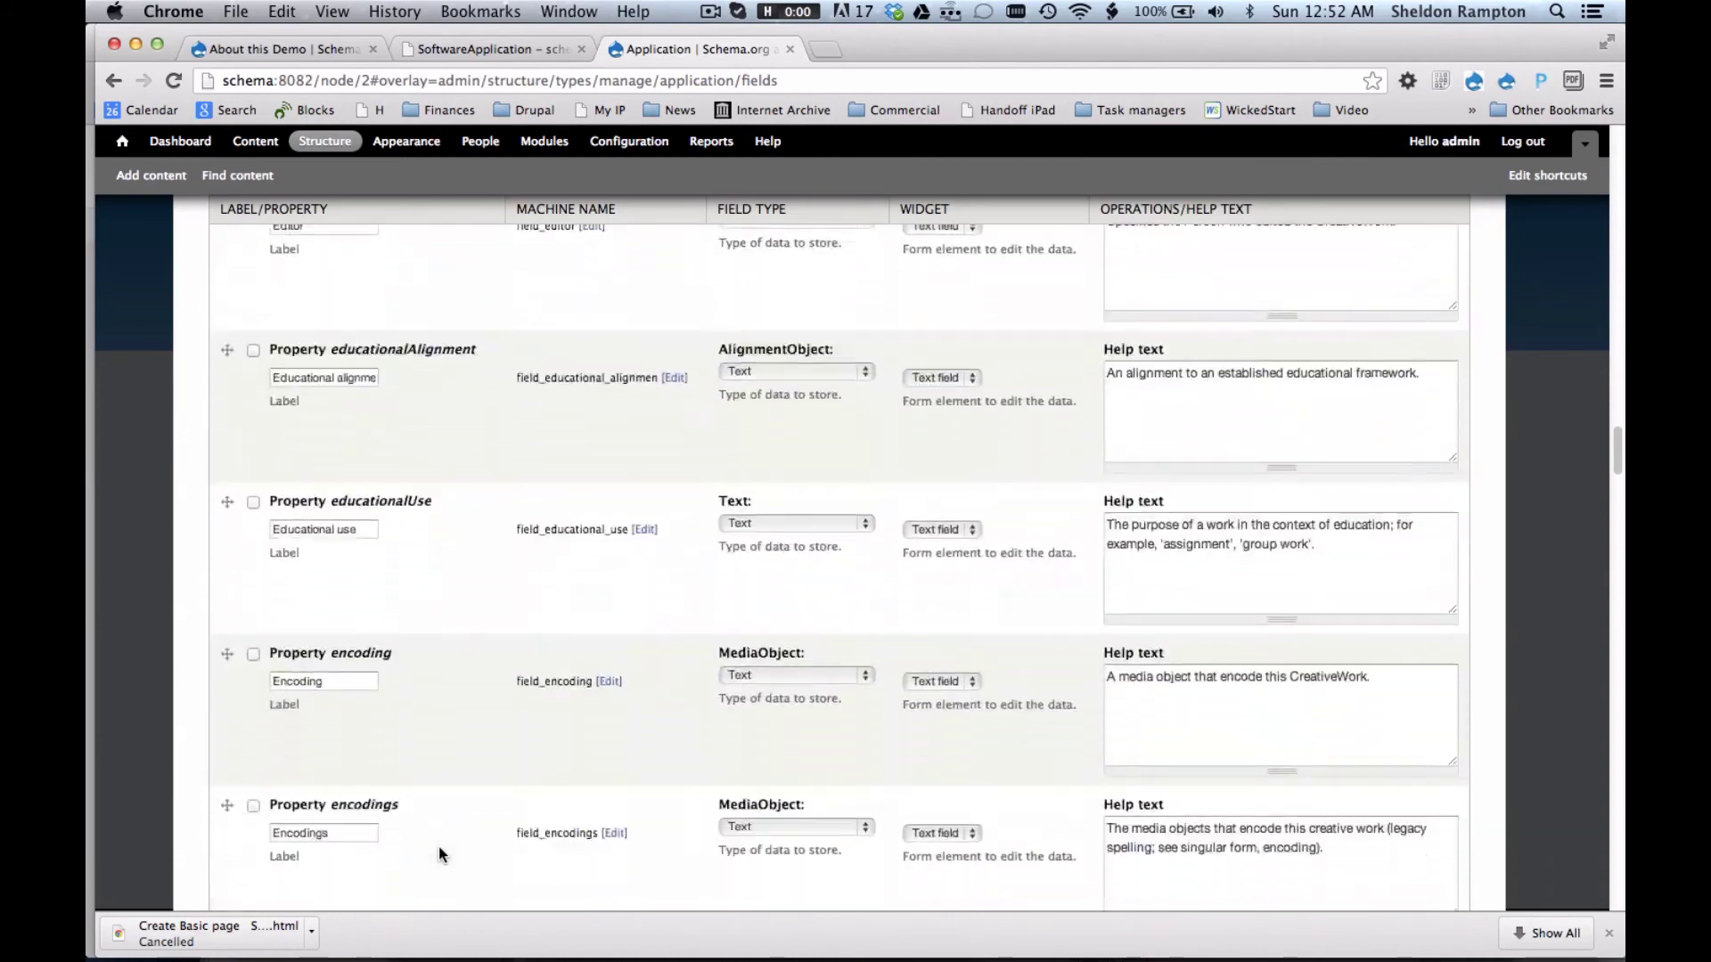
scroll(438, 846, down, 12)
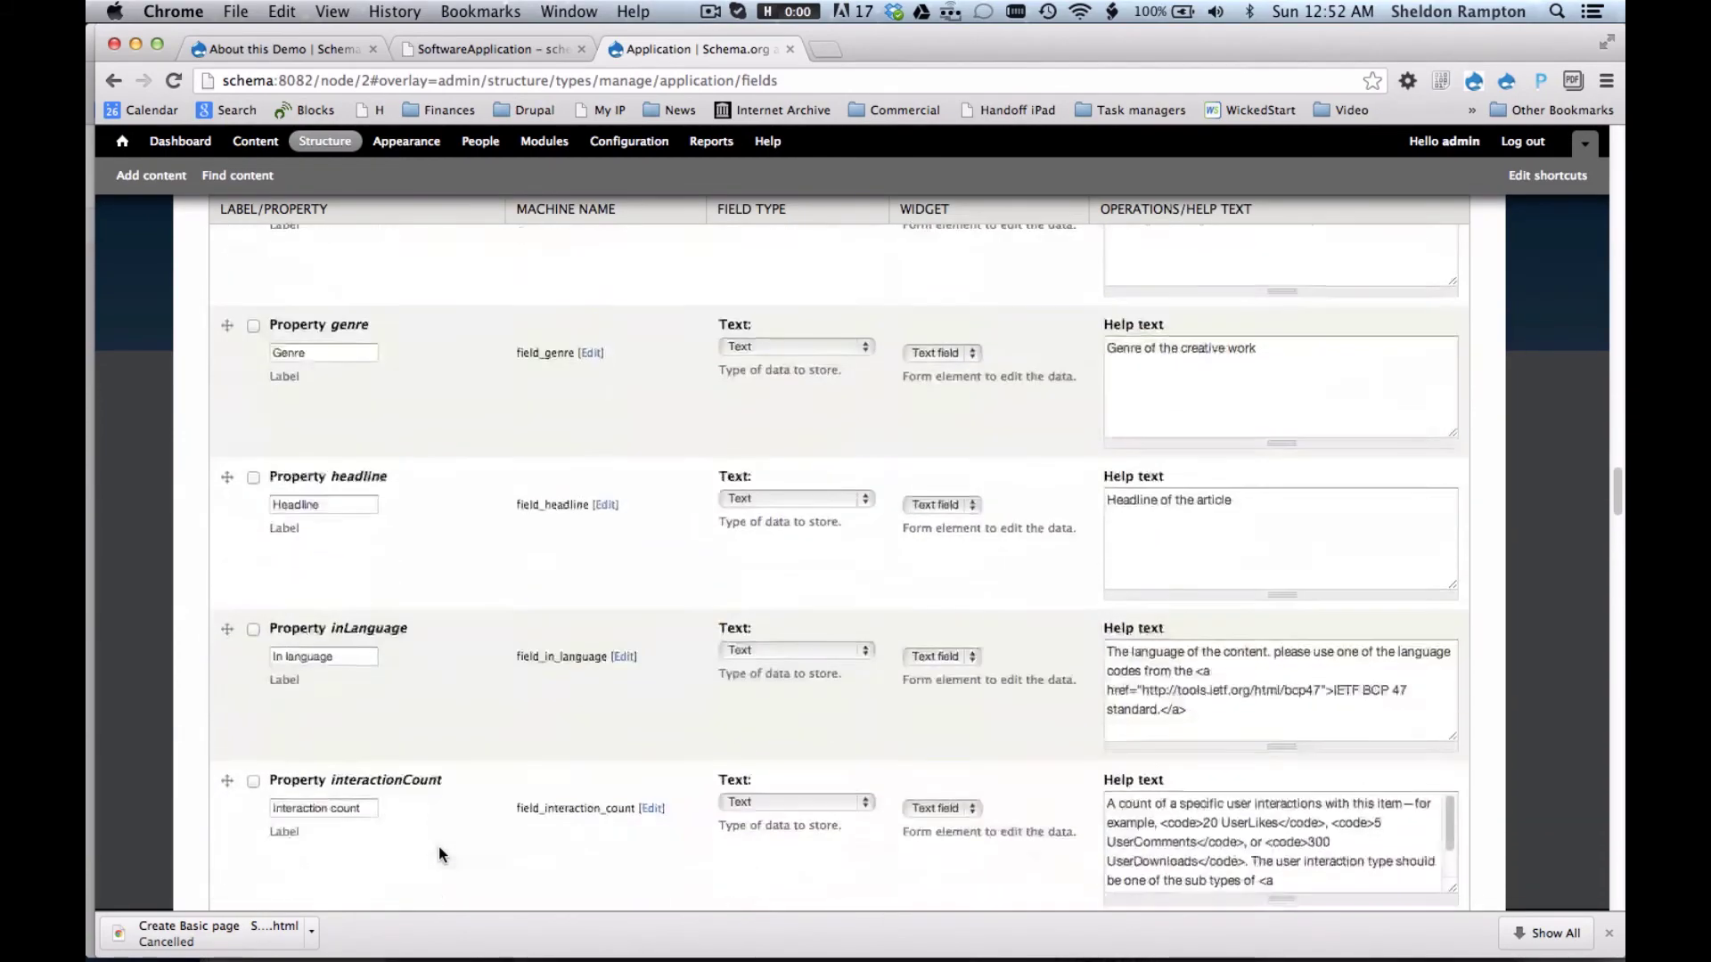
scroll(438, 847, down, 11)
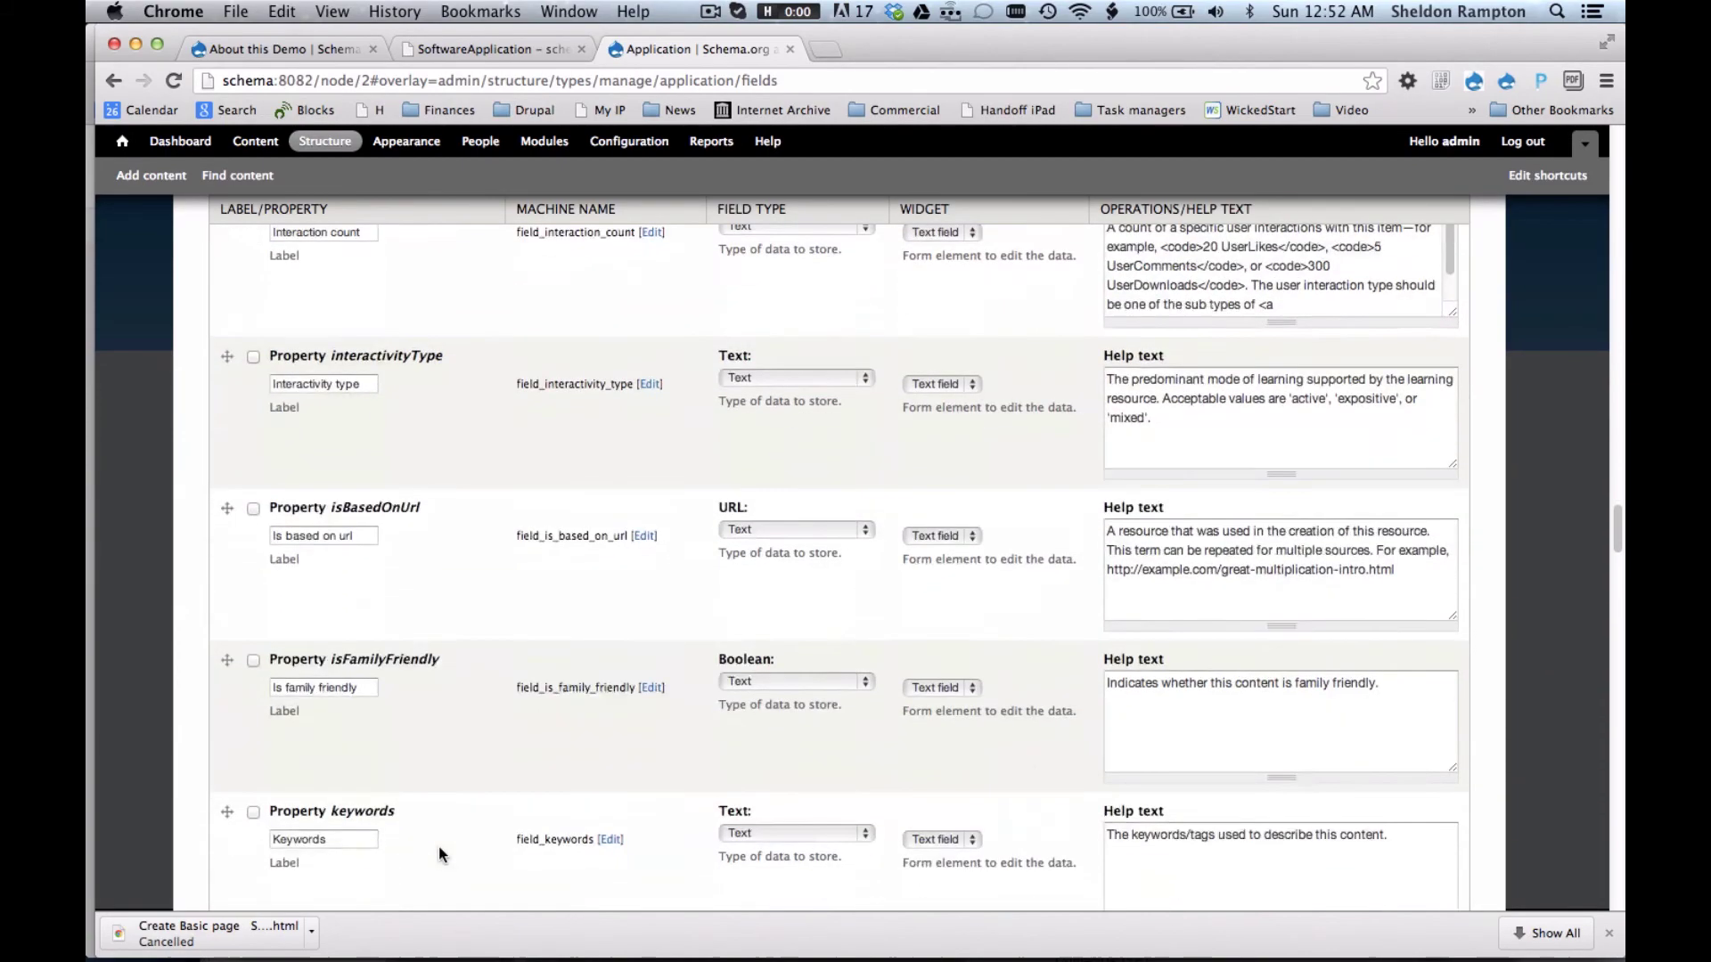
scroll(438, 847, down, 5)
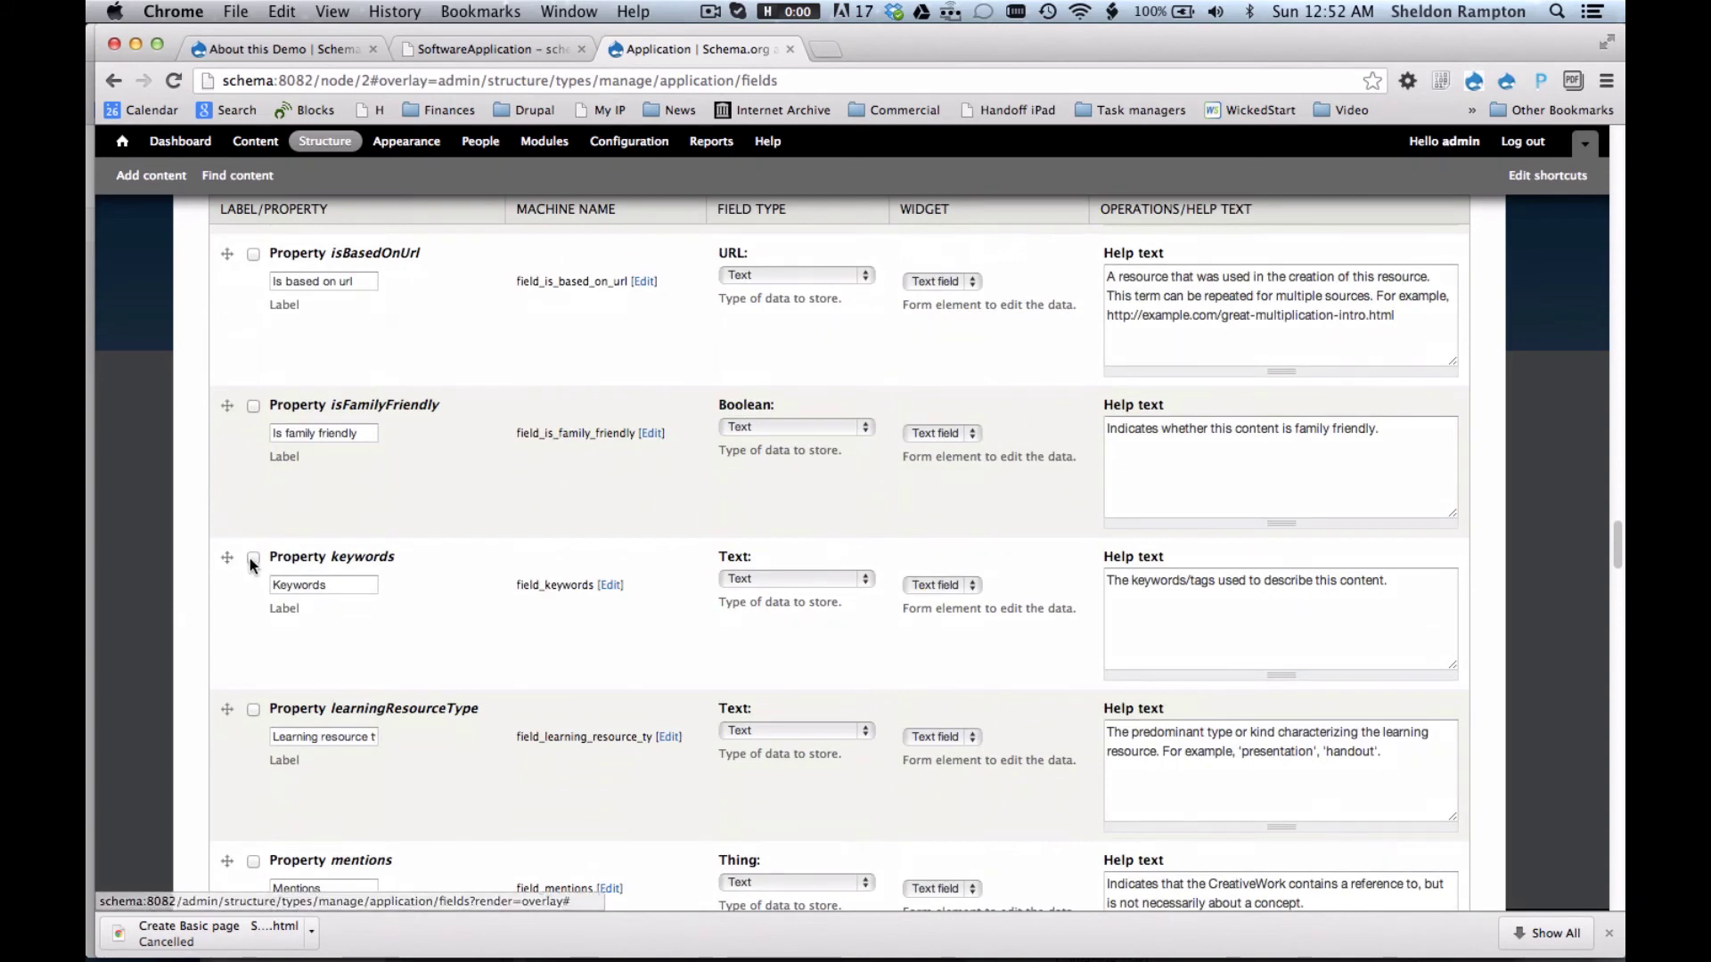
click(253, 559)
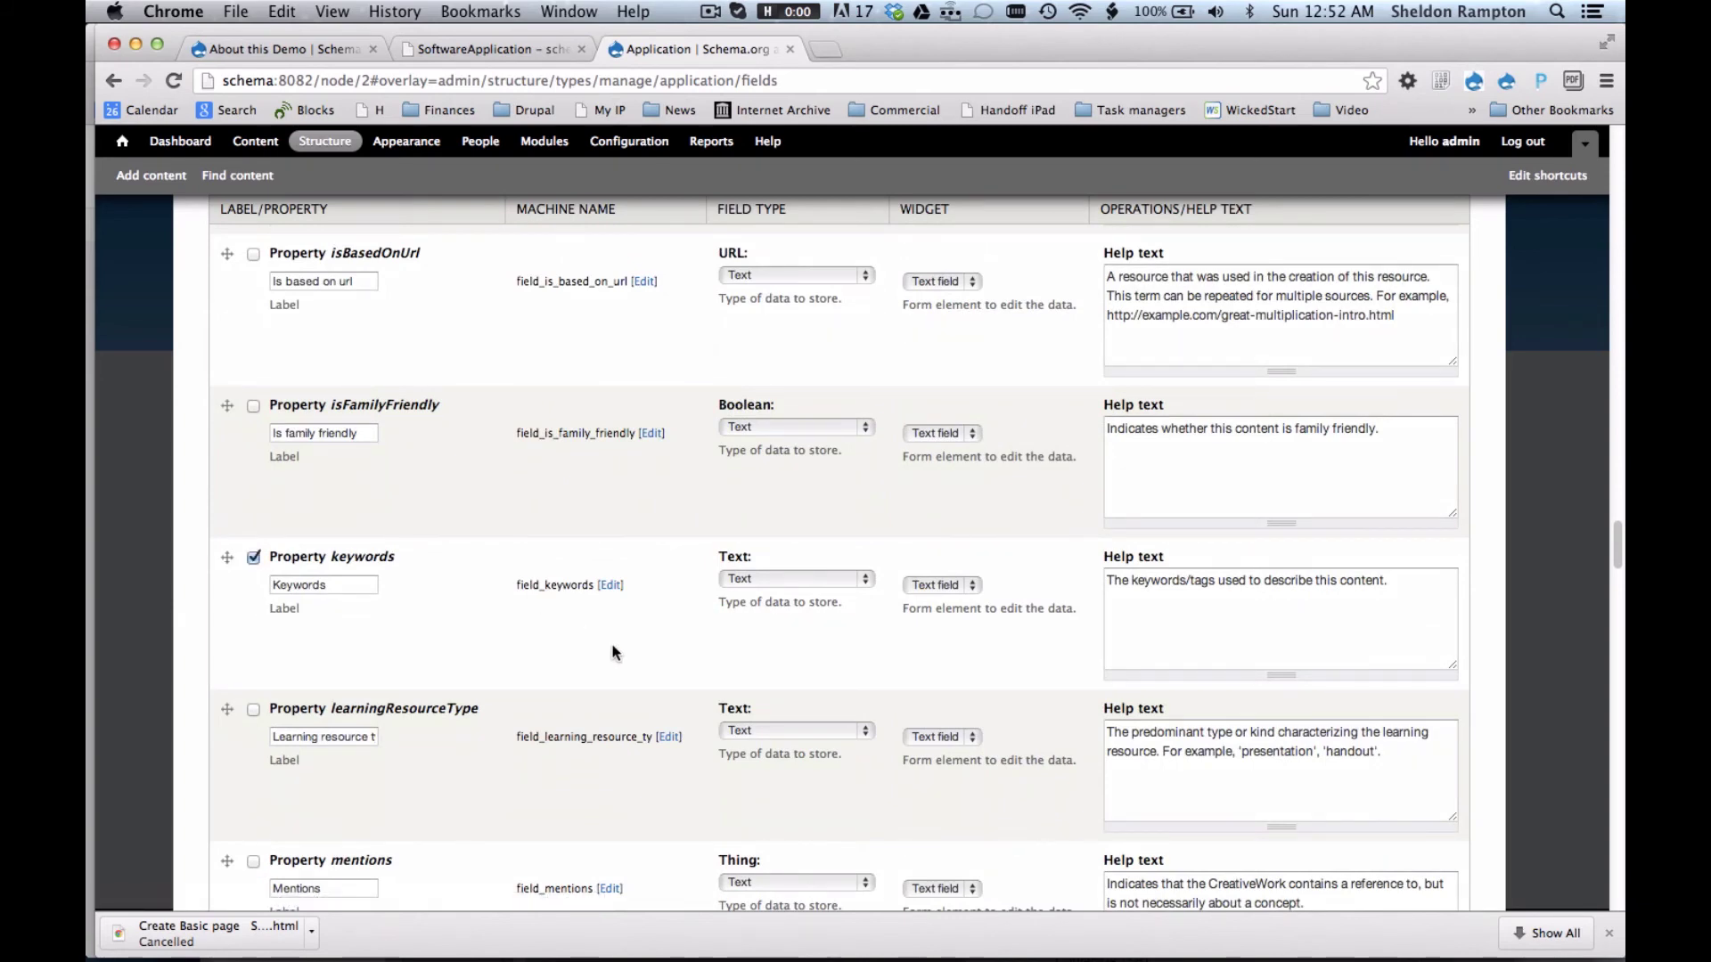
Store keywords as Term reference with the Autocomplete term widget (tagging).
click(768, 575)
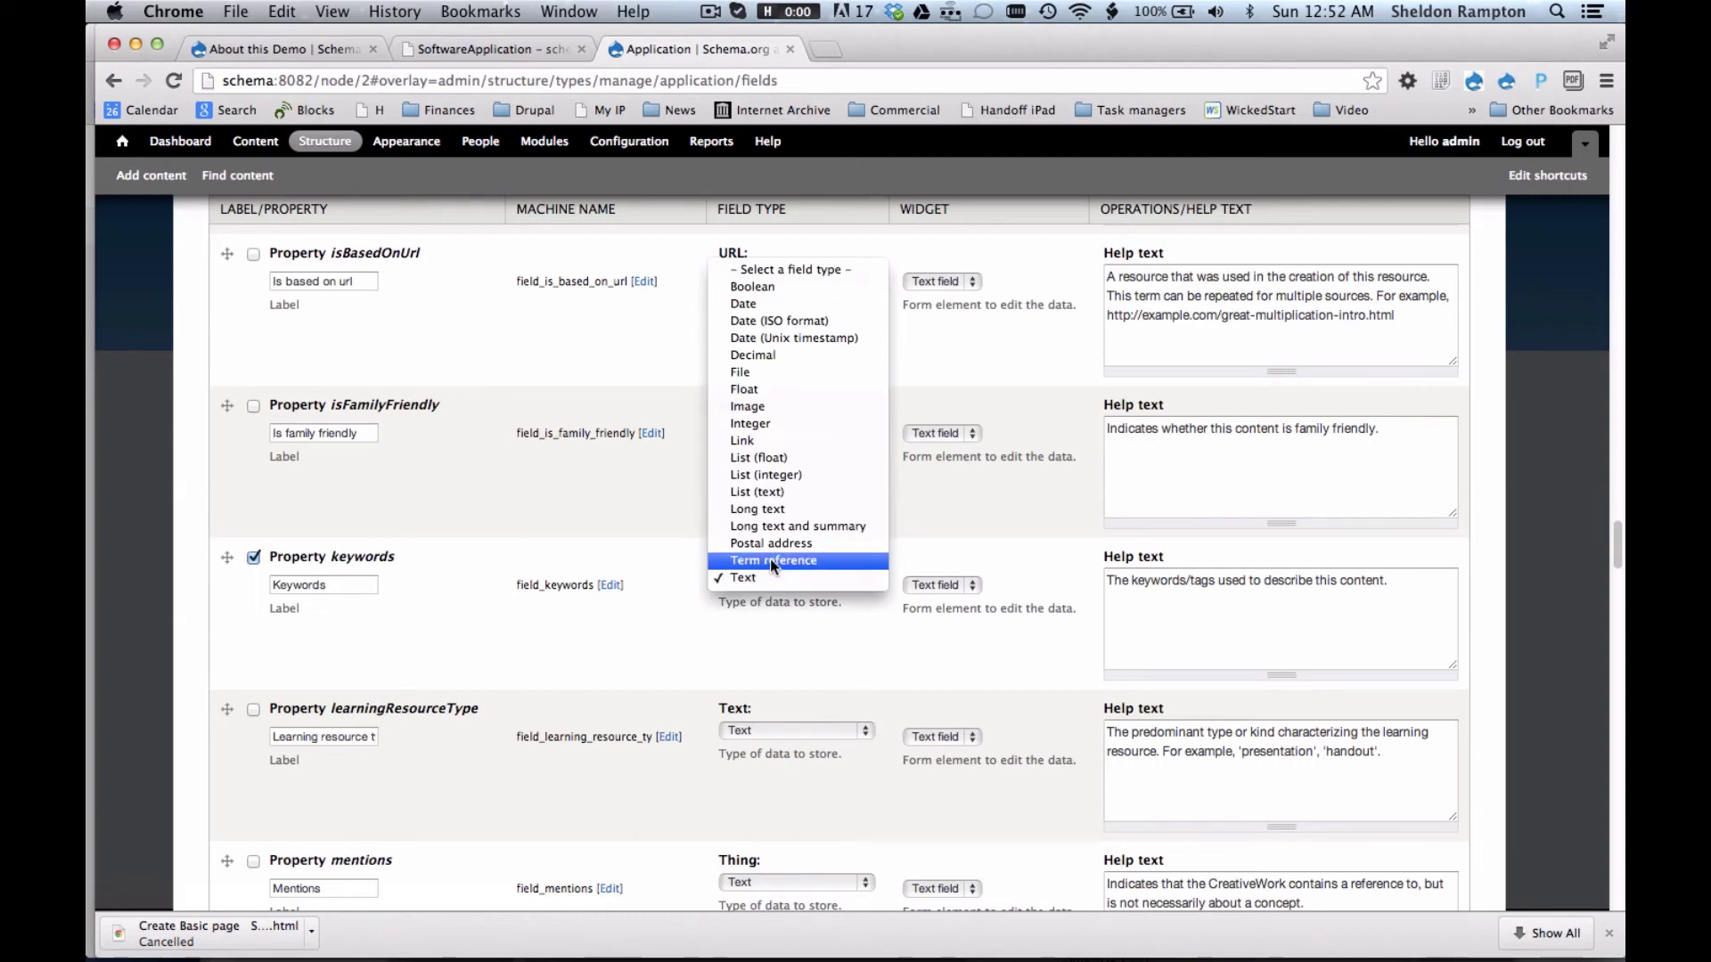
click(770, 559)
click(923, 586)
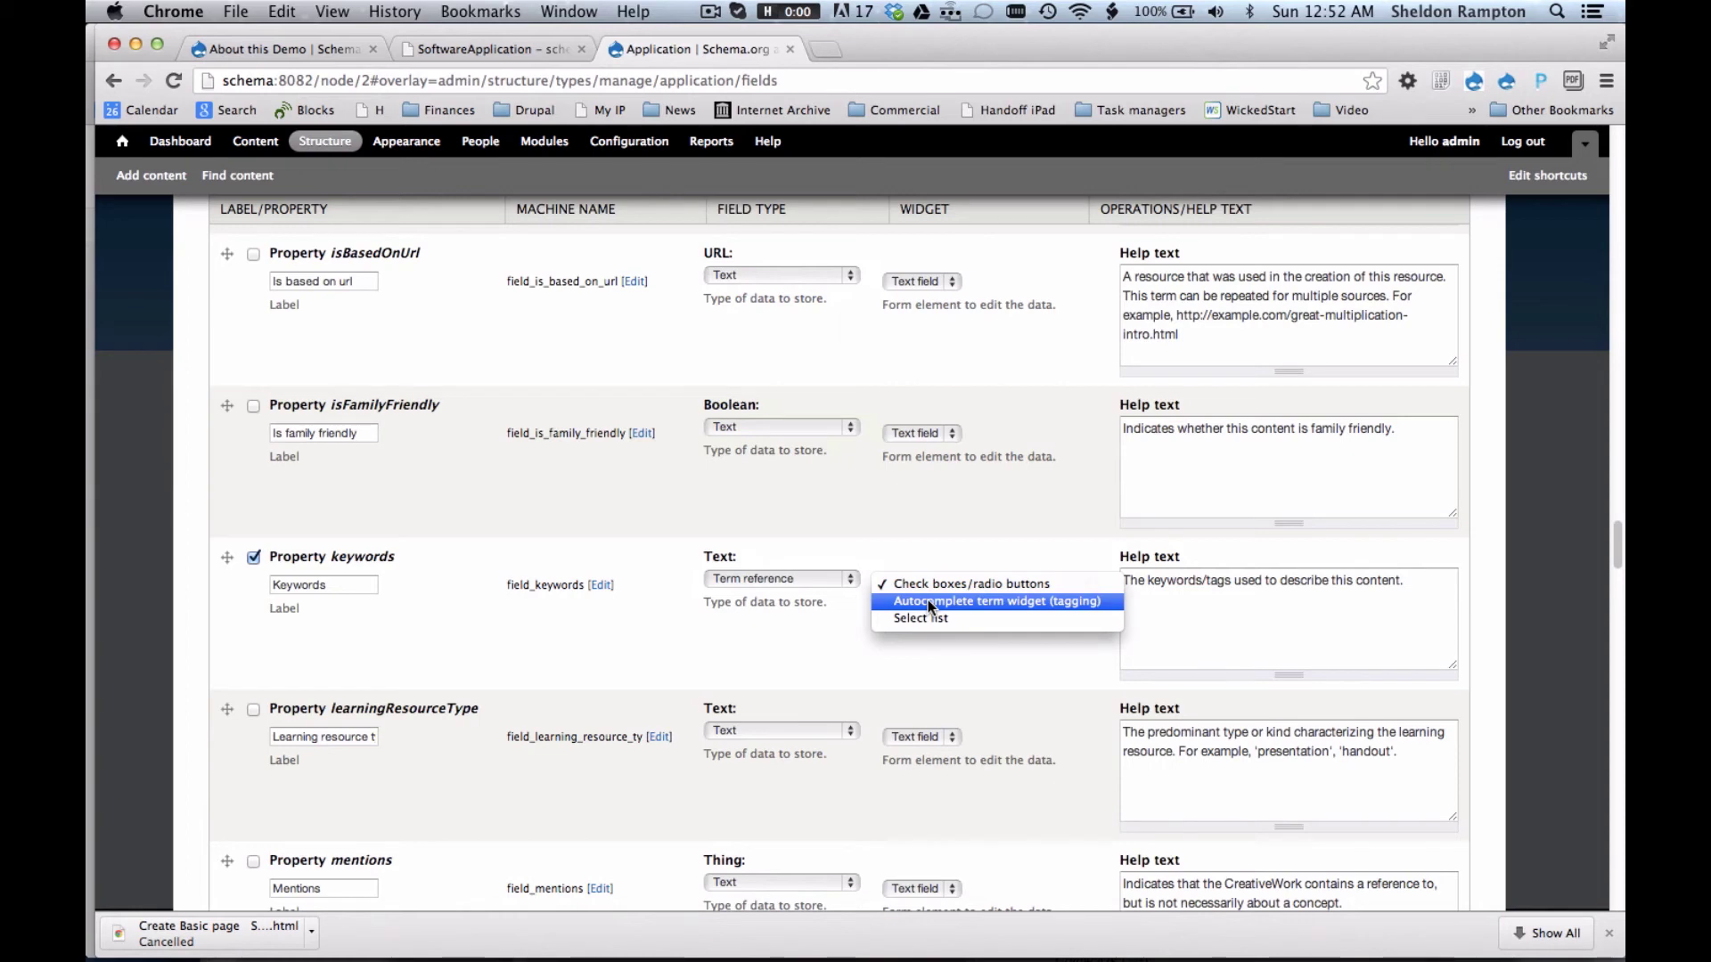
click(928, 602)
scroll(658, 626, down, 1)
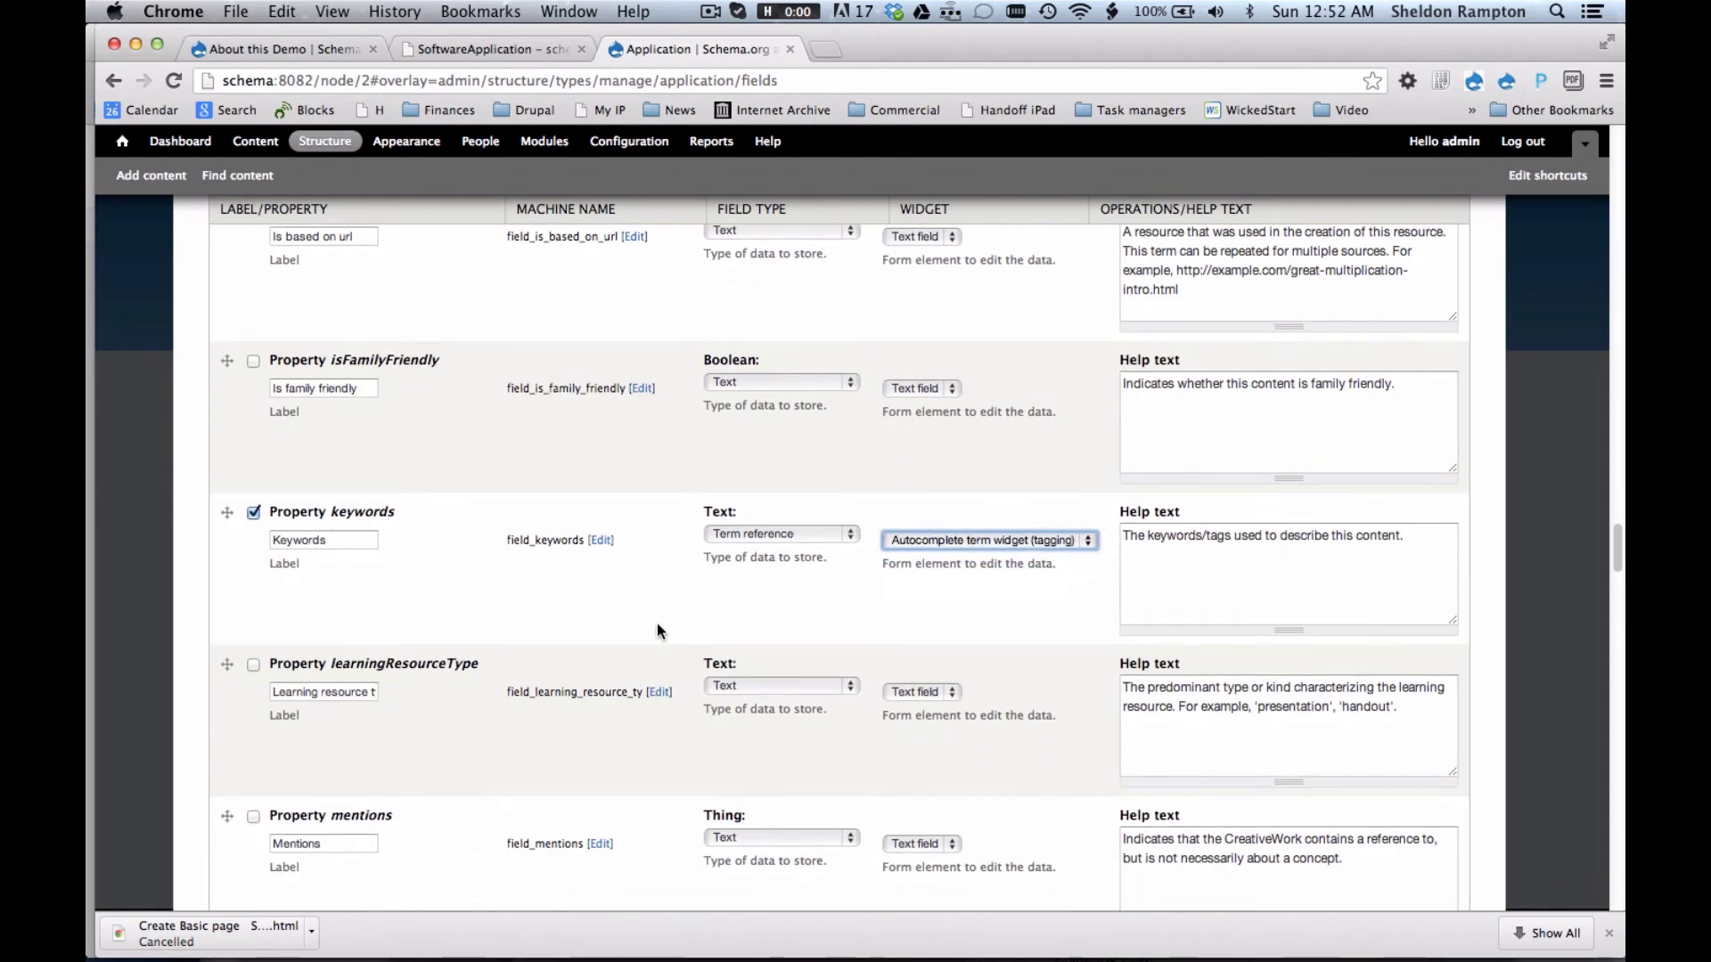
scroll(657, 624, down, 1)
Include the review property, stored as Long text.
scroll(656, 629, down, 10)
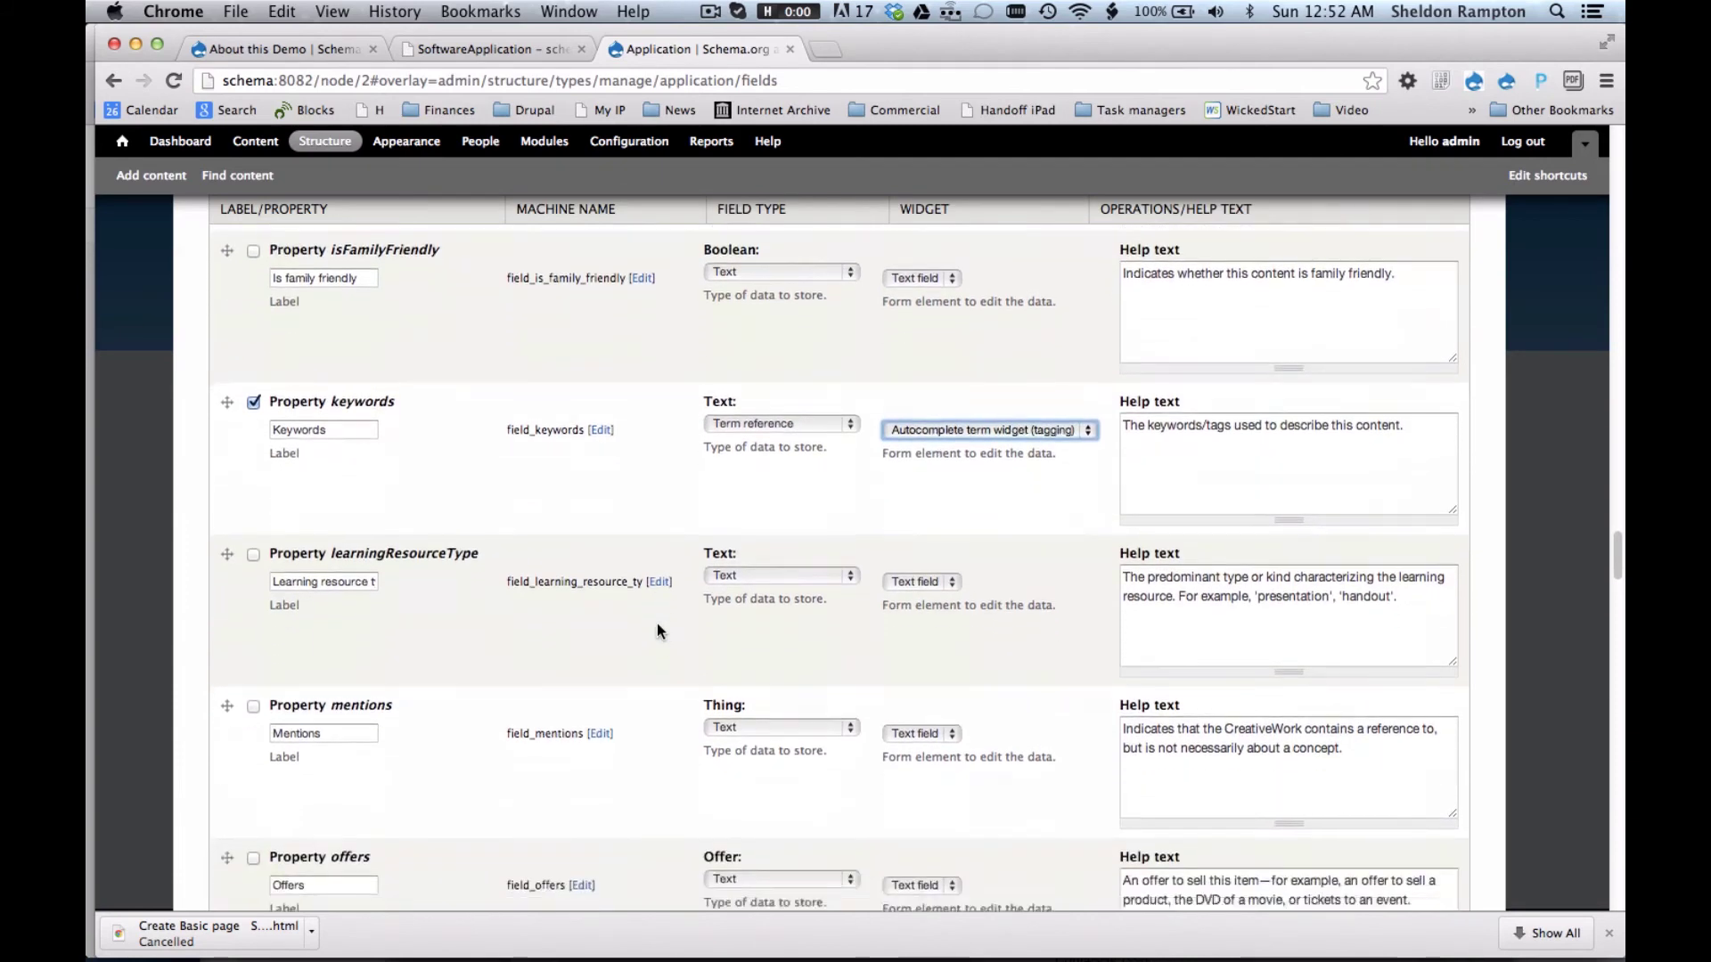
scroll(657, 629, down, 9)
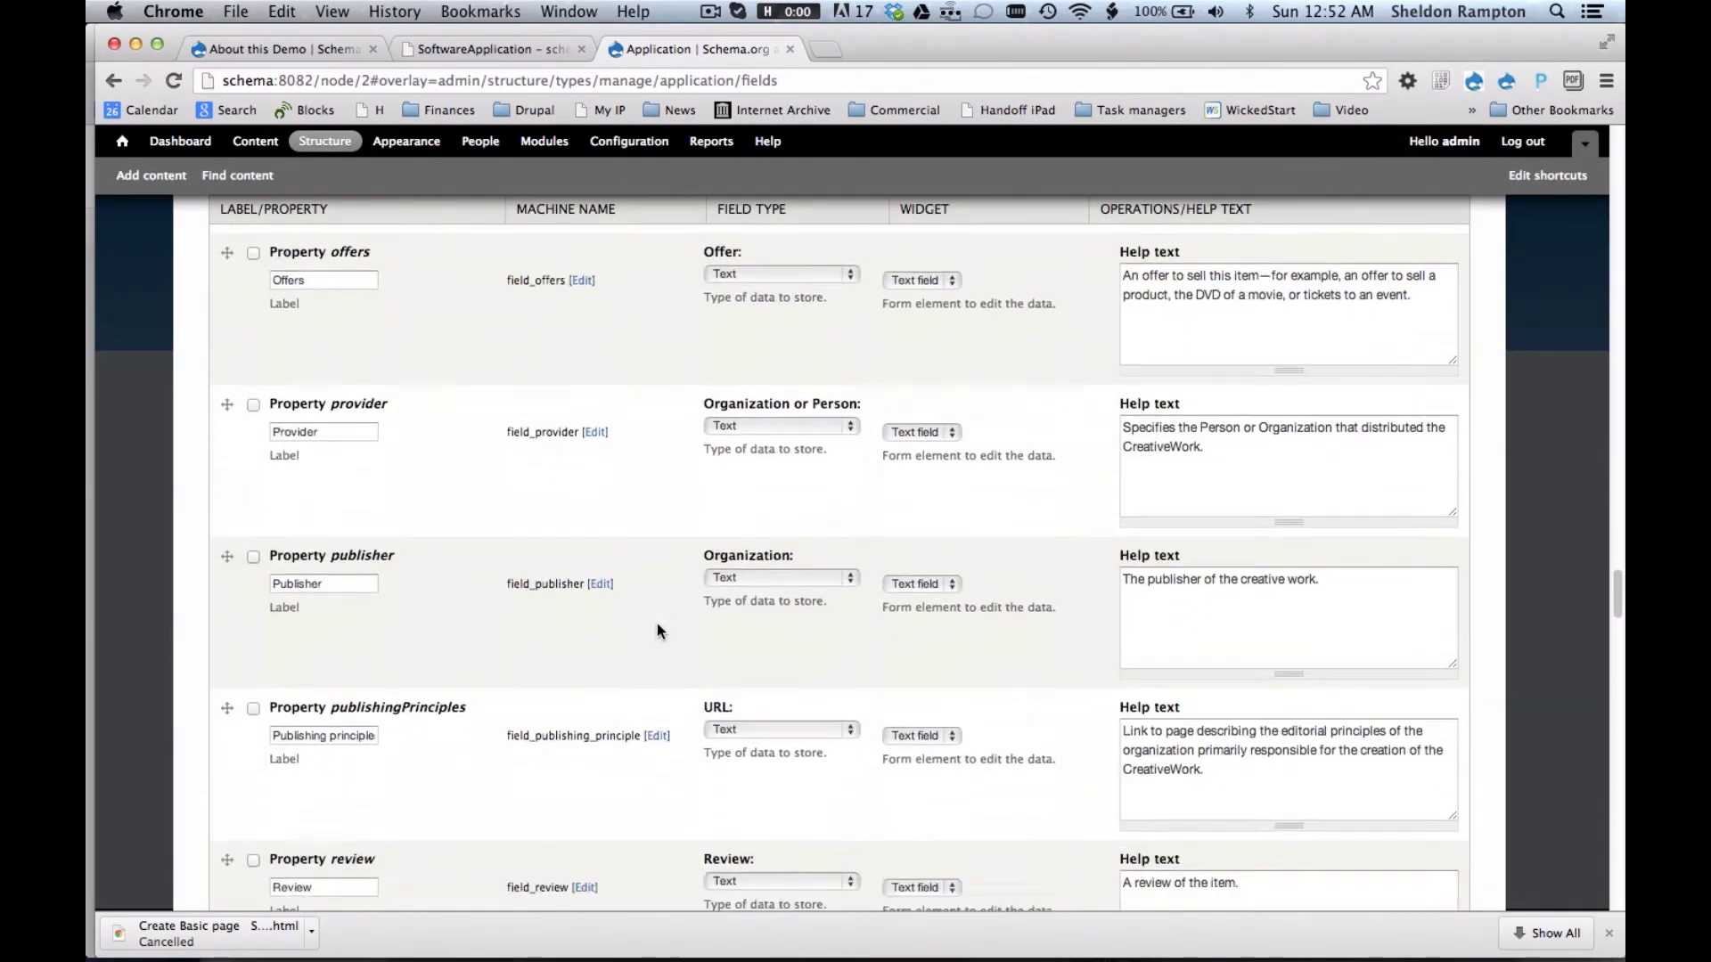
scroll(658, 631, down, 1)
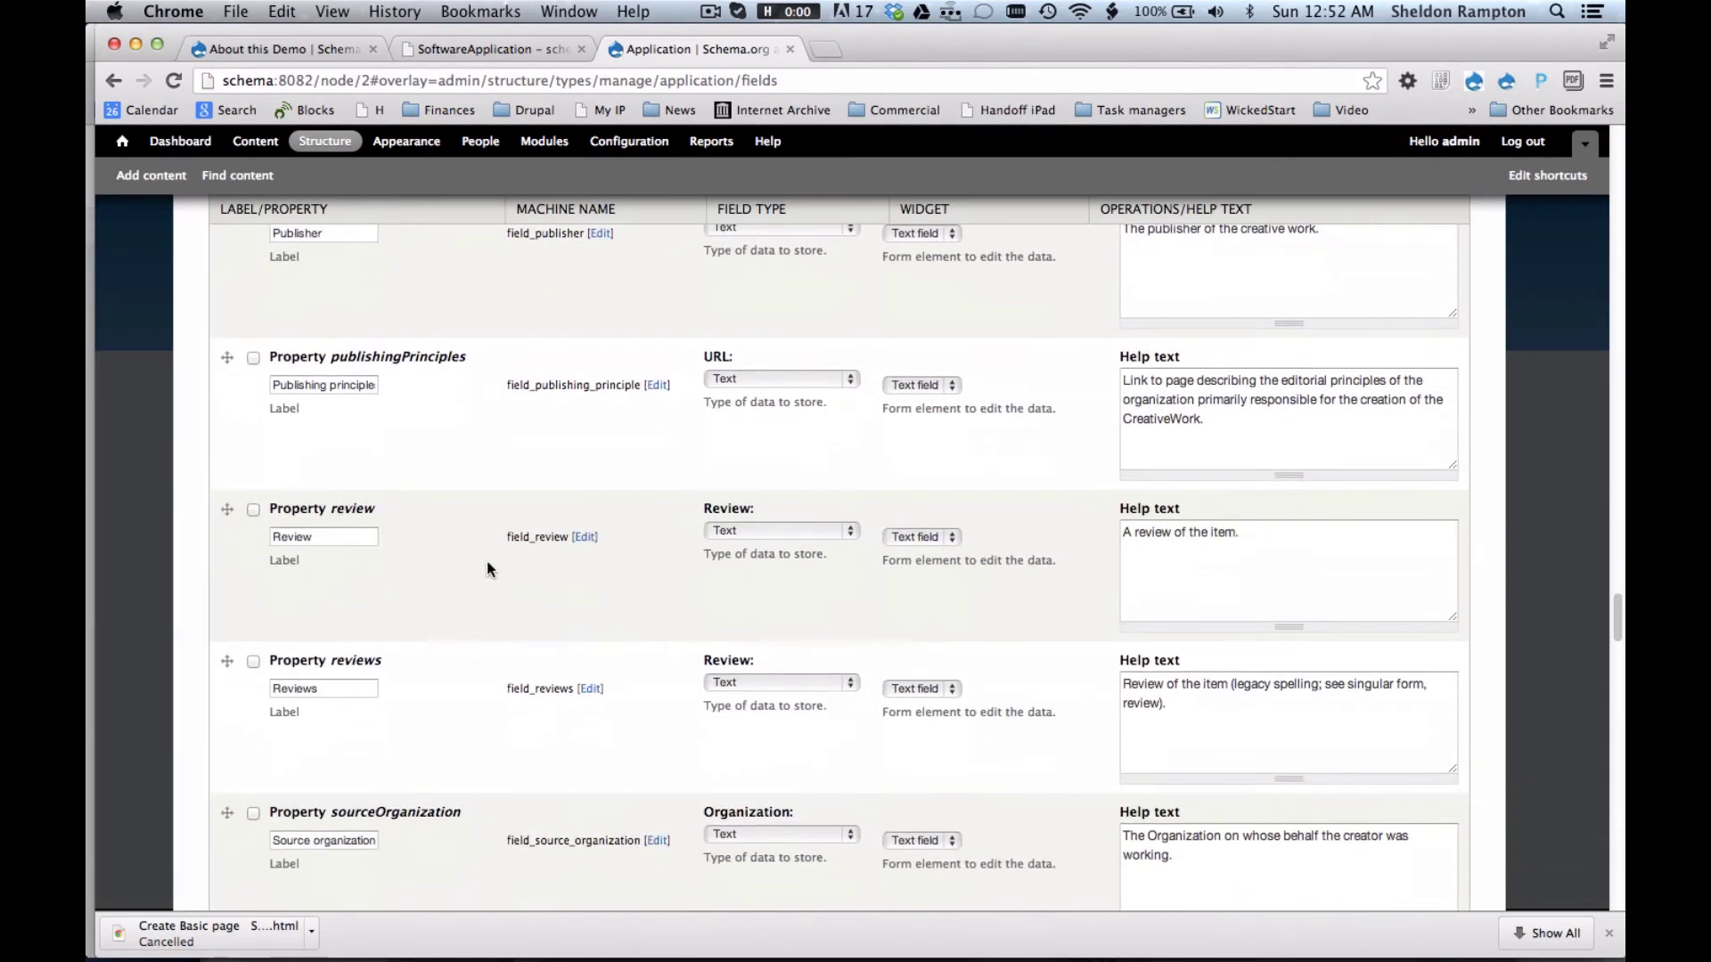
click(254, 510)
click(811, 529)
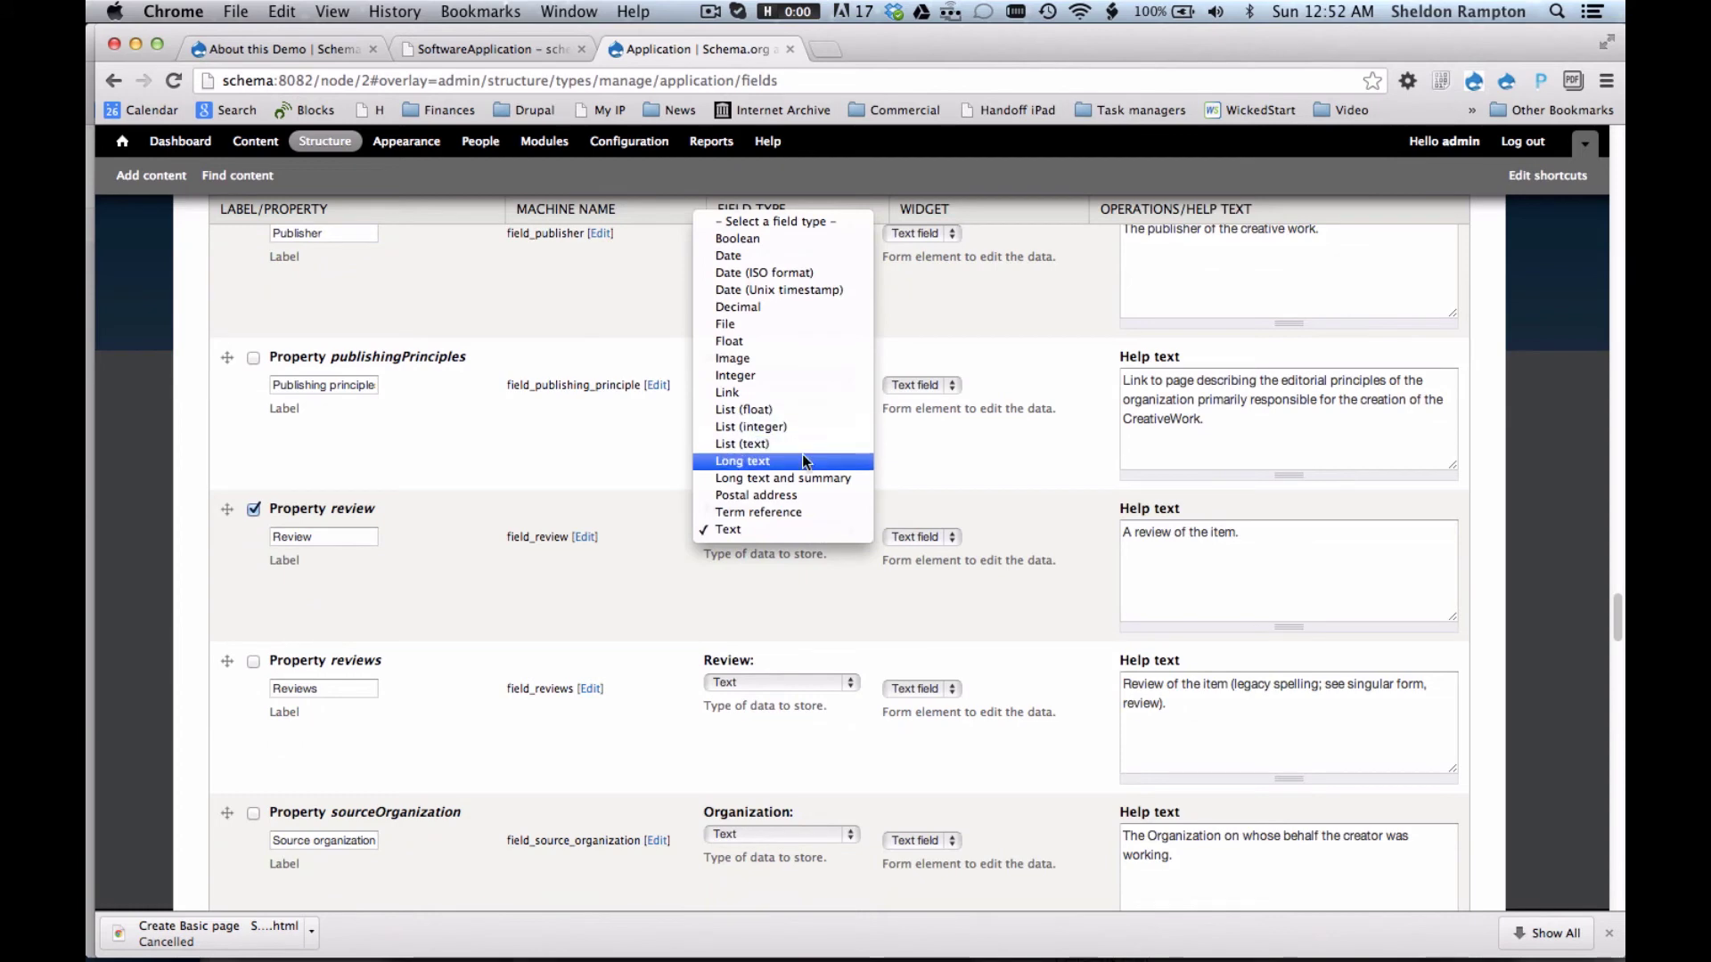
click(789, 461)
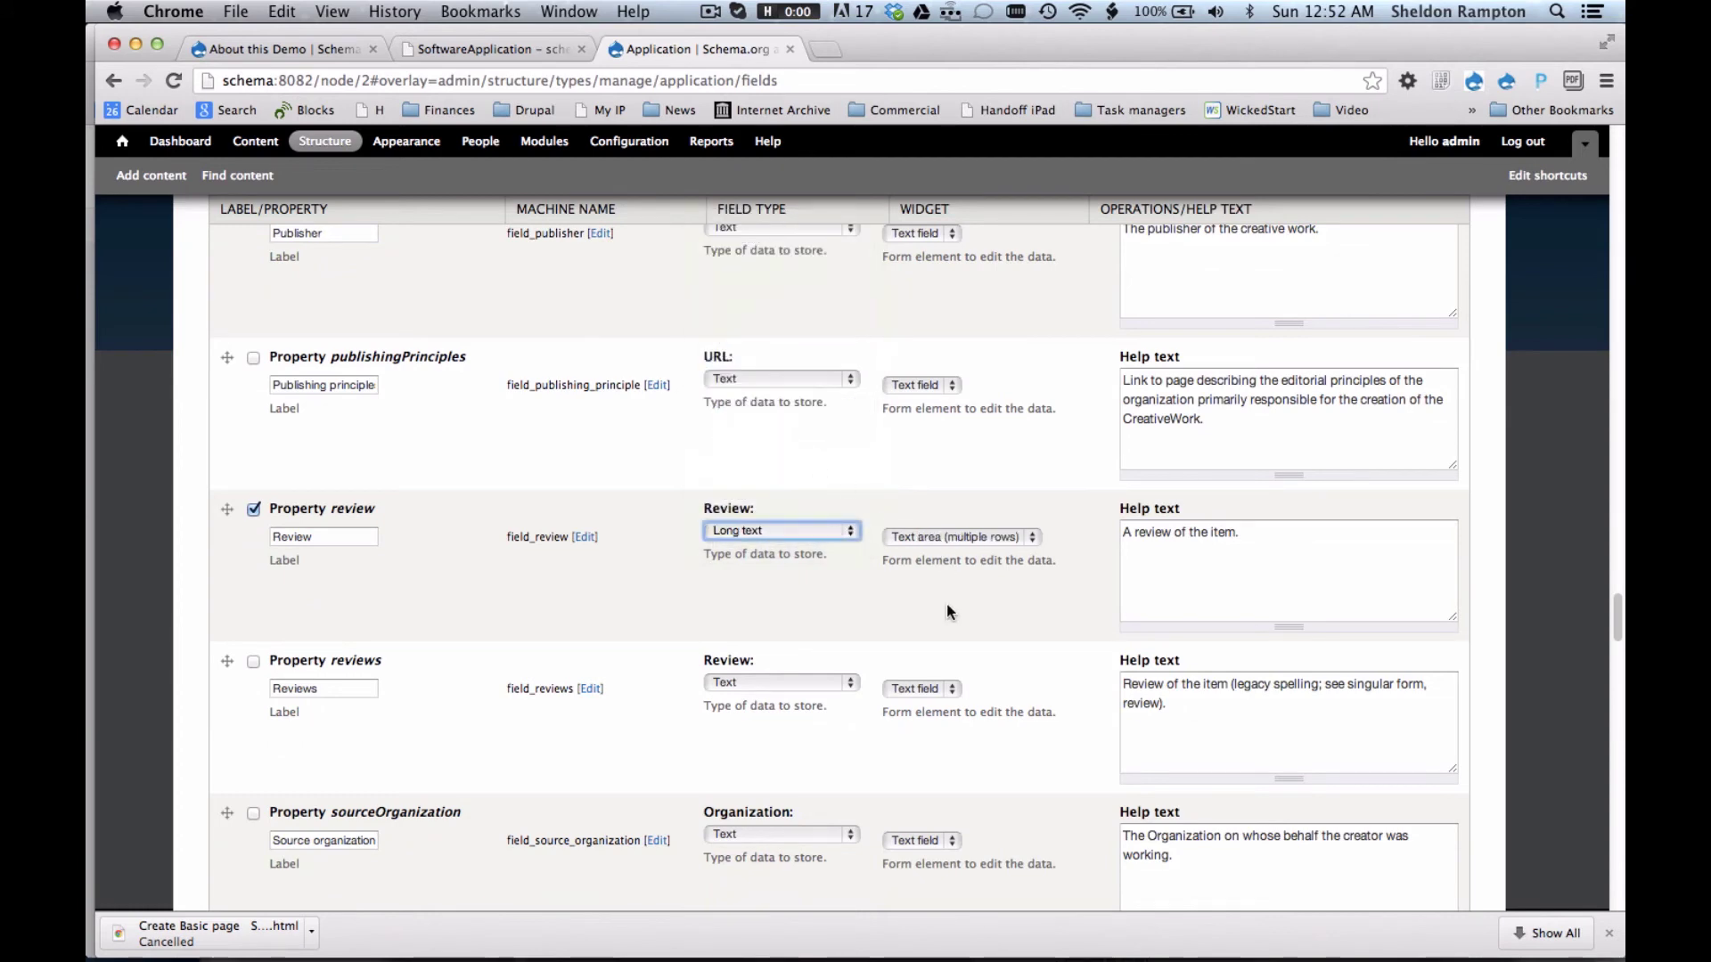
Select the review help text, then move down the property list to countriesSupported.
scroll(946, 602, down, 3)
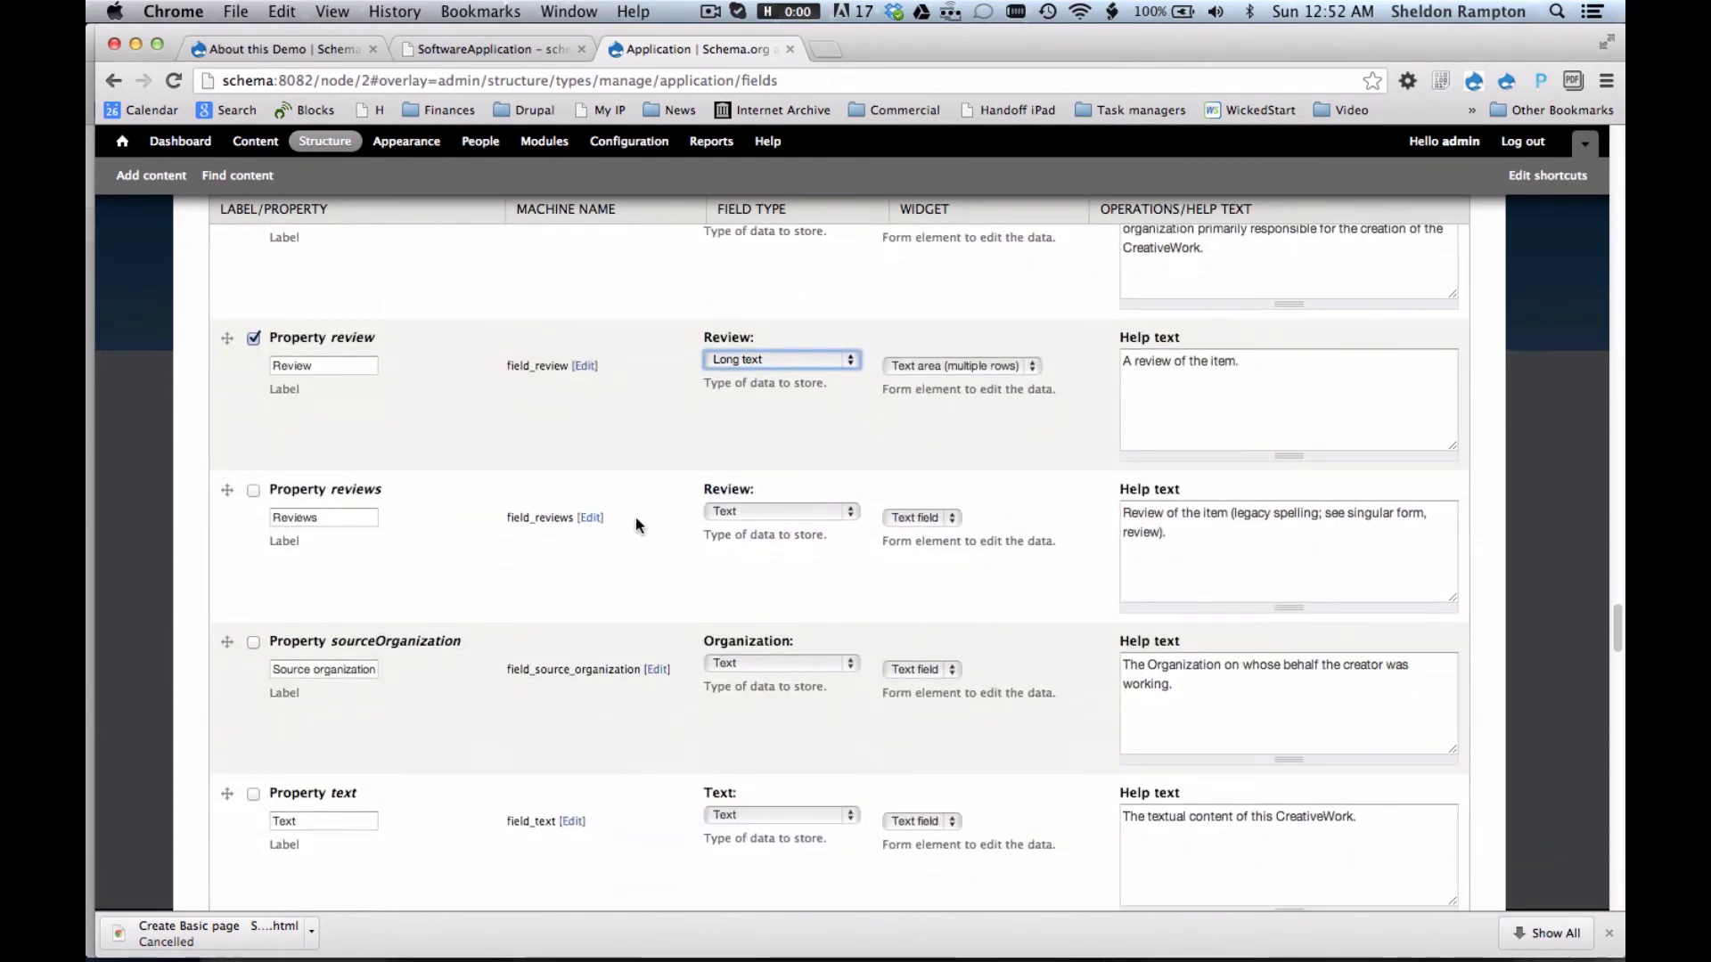
triple_click(1172, 373)
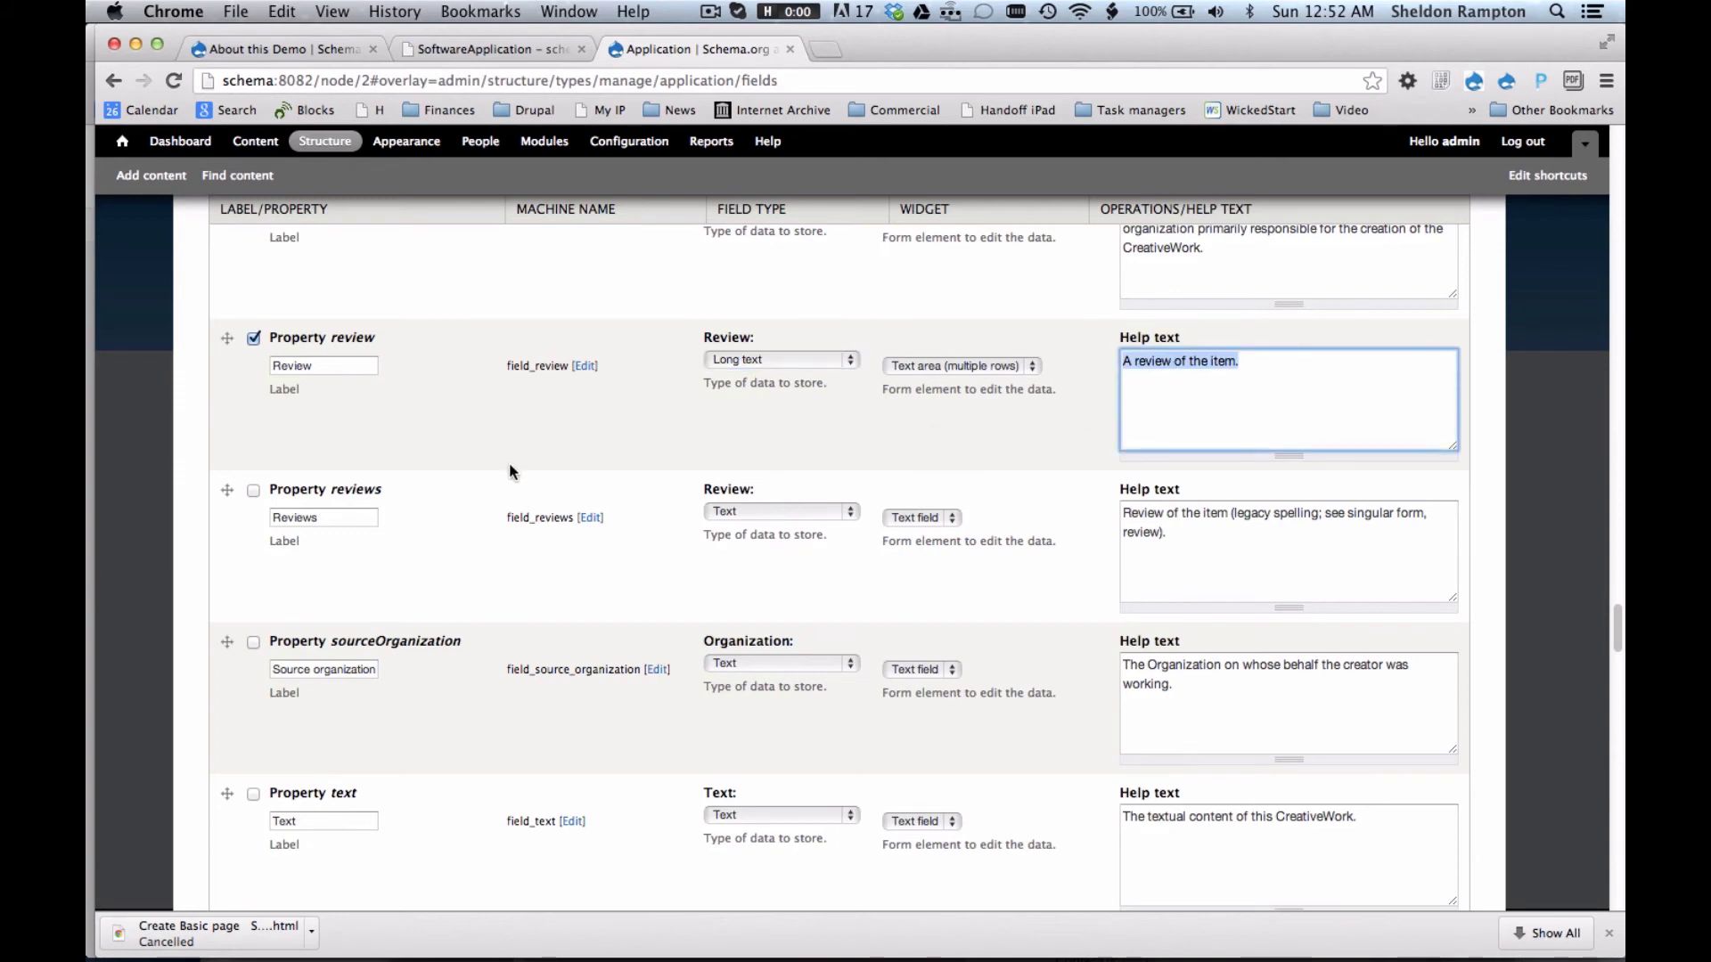
scroll(510, 464, down, 3)
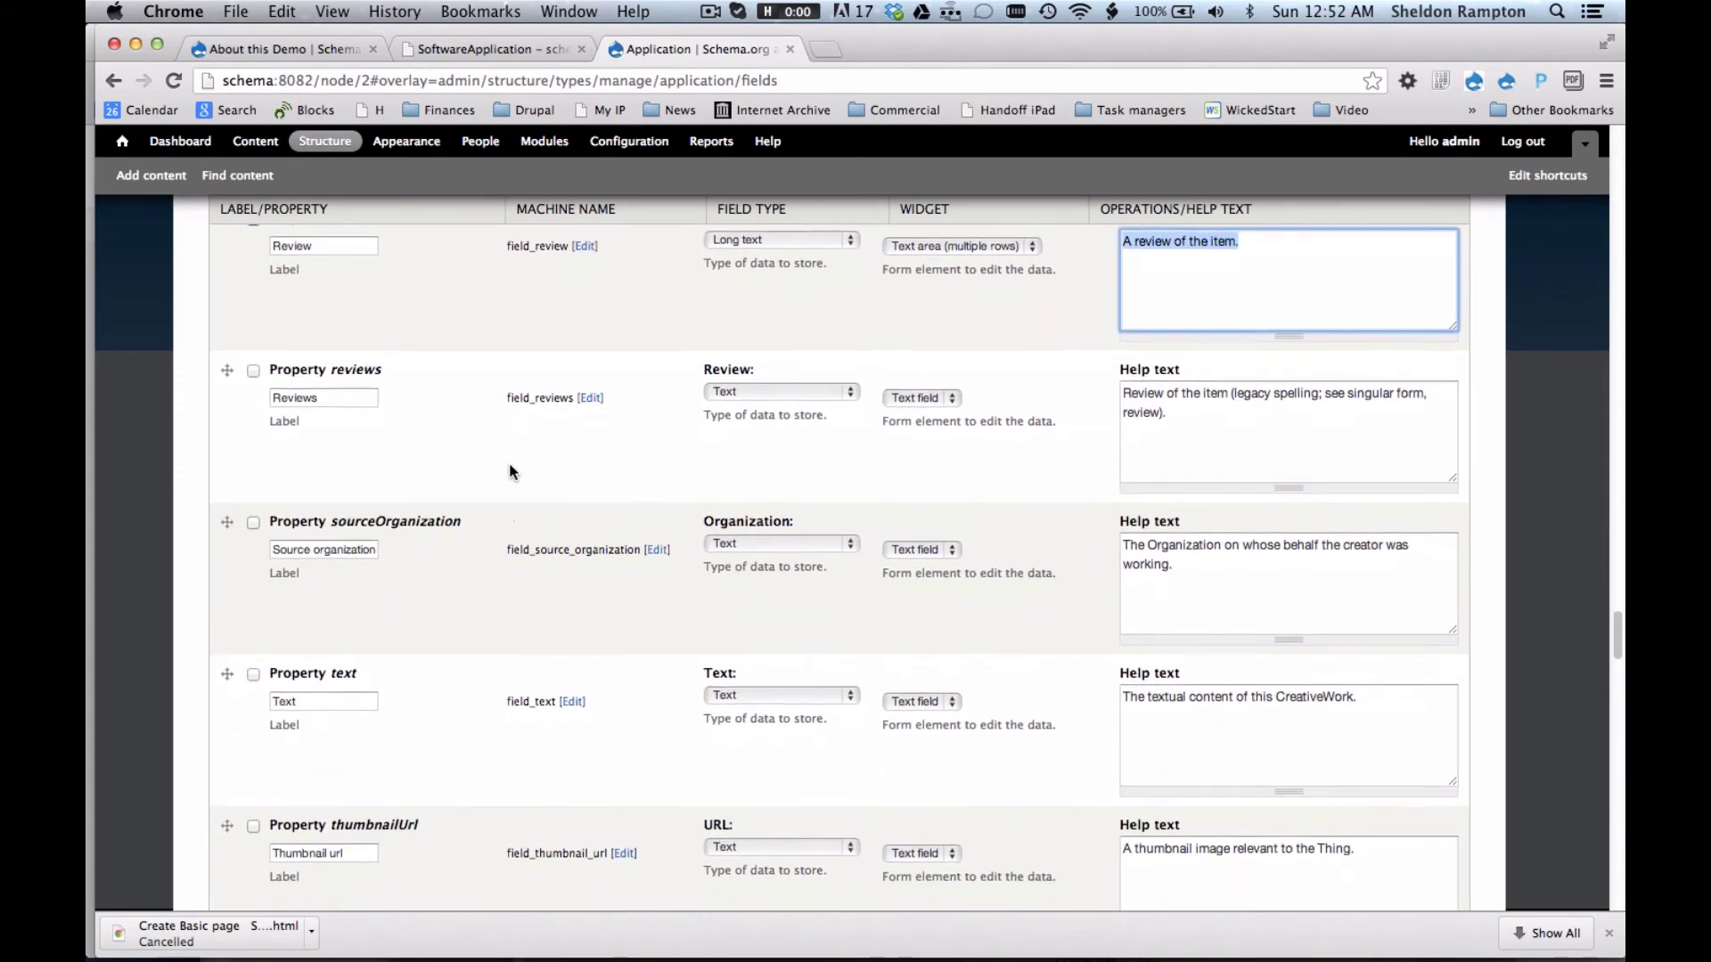
scroll(510, 471, down, 2)
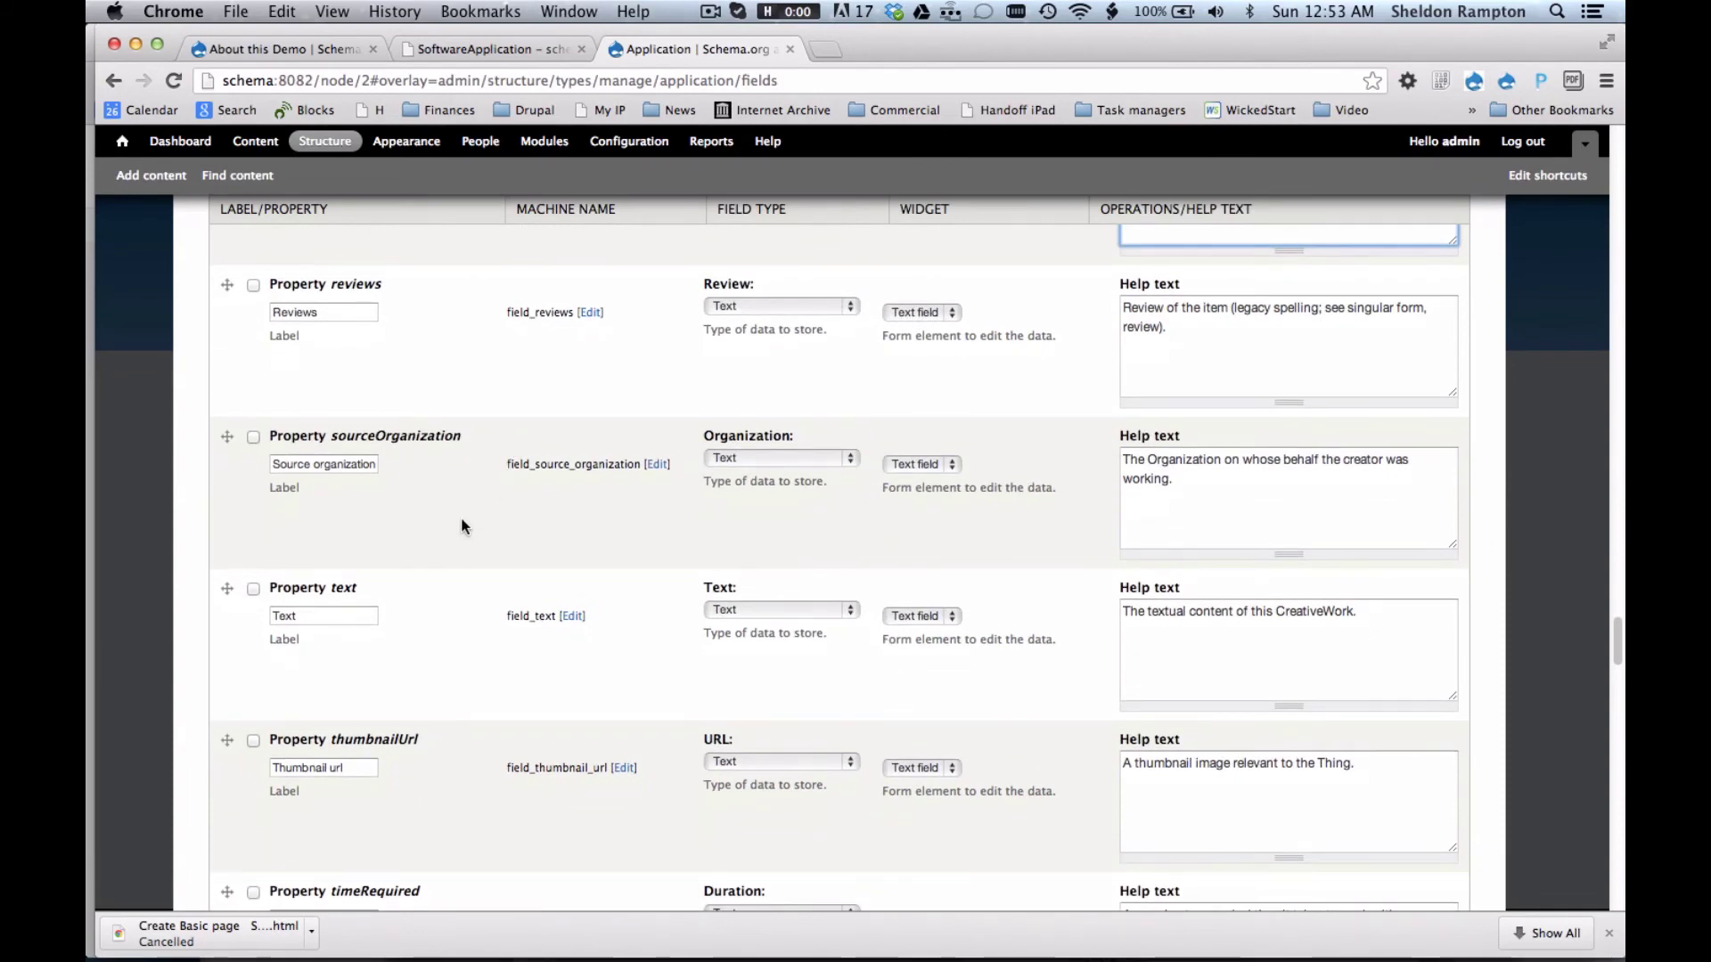
scroll(463, 526, down, 2)
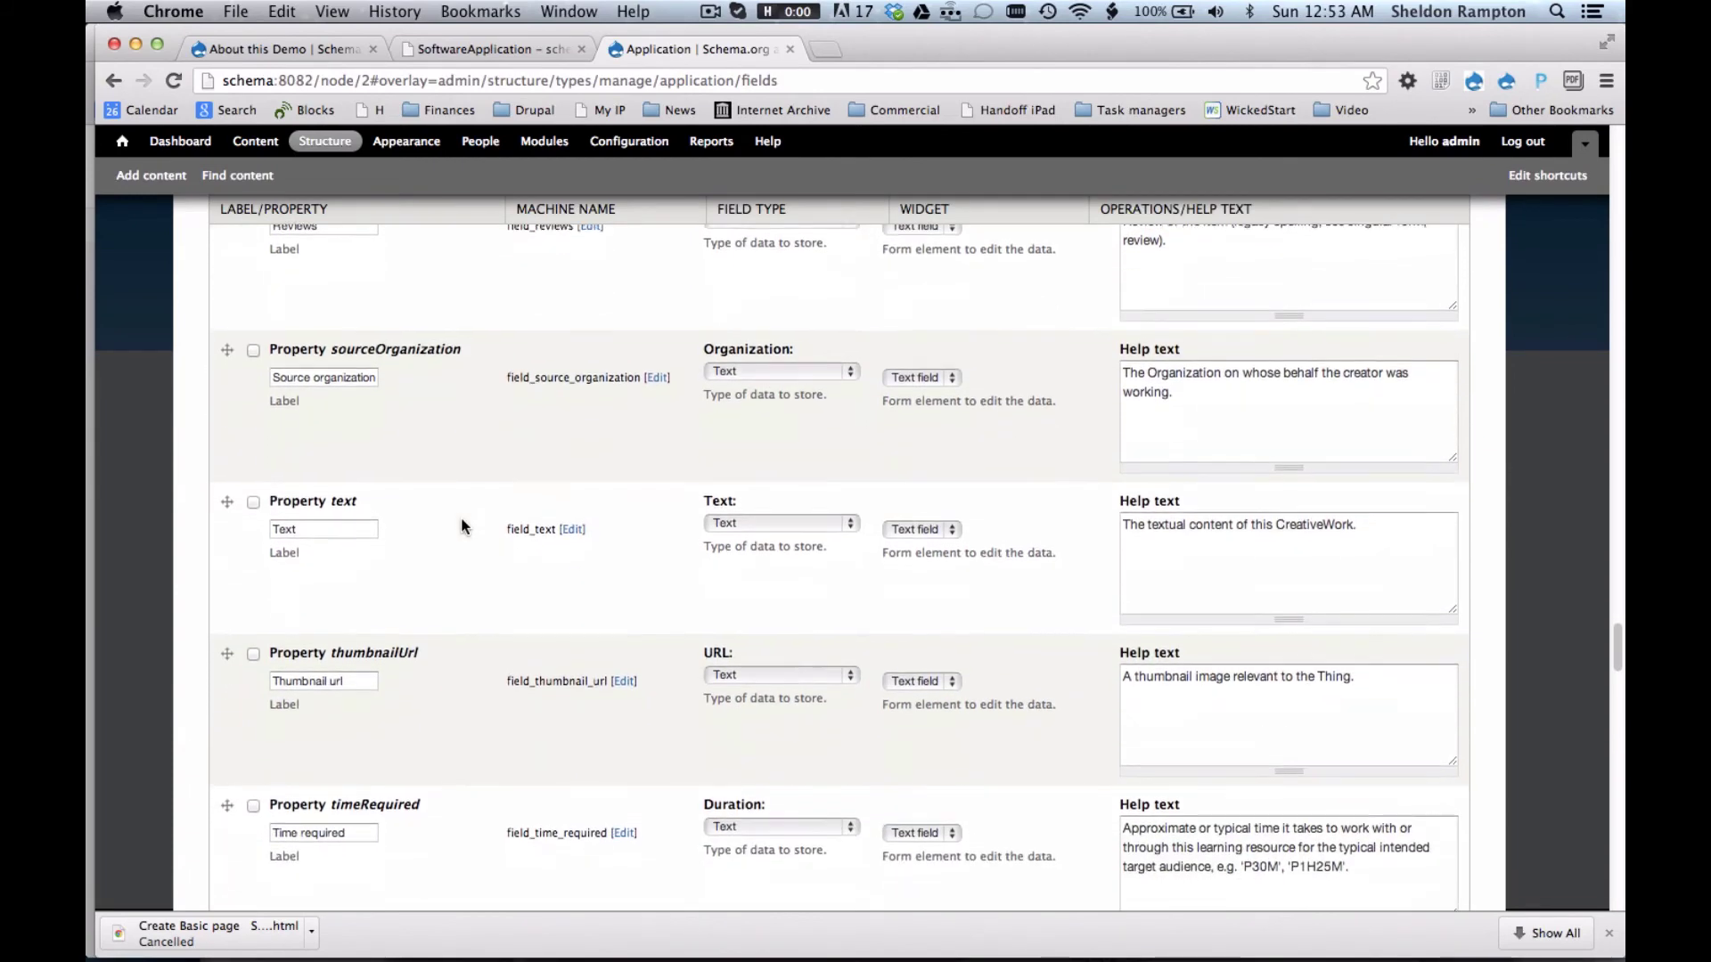
scroll(463, 526, down, 7)
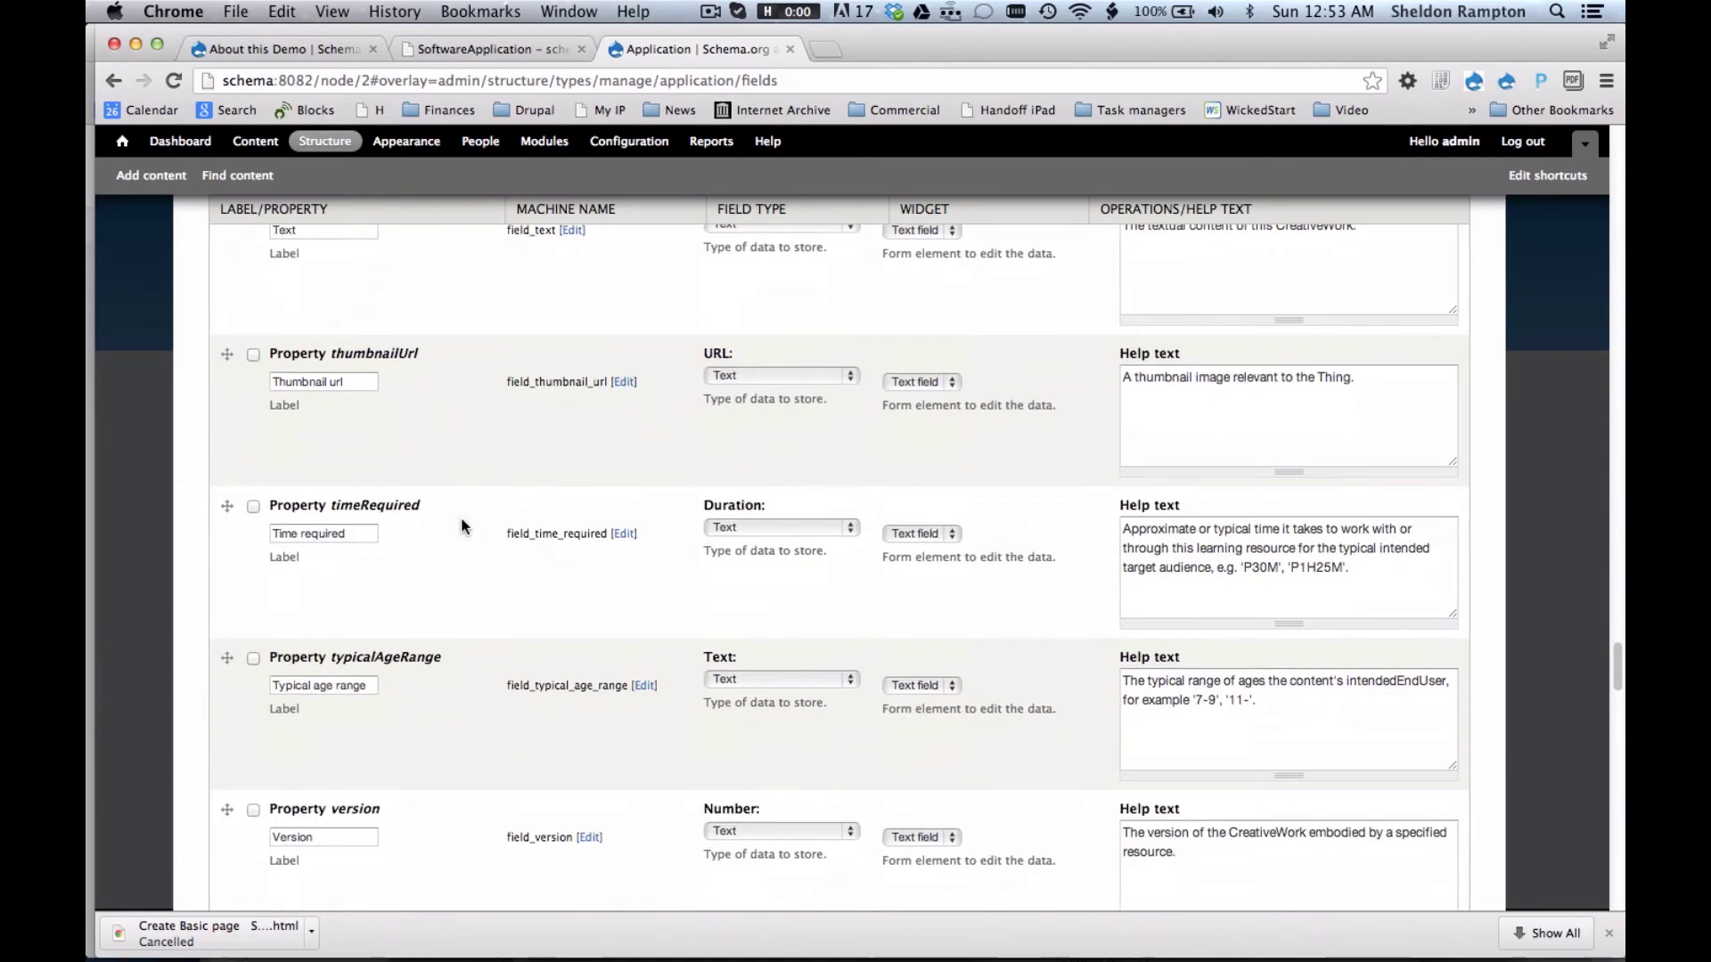
scroll(462, 526, down, 7)
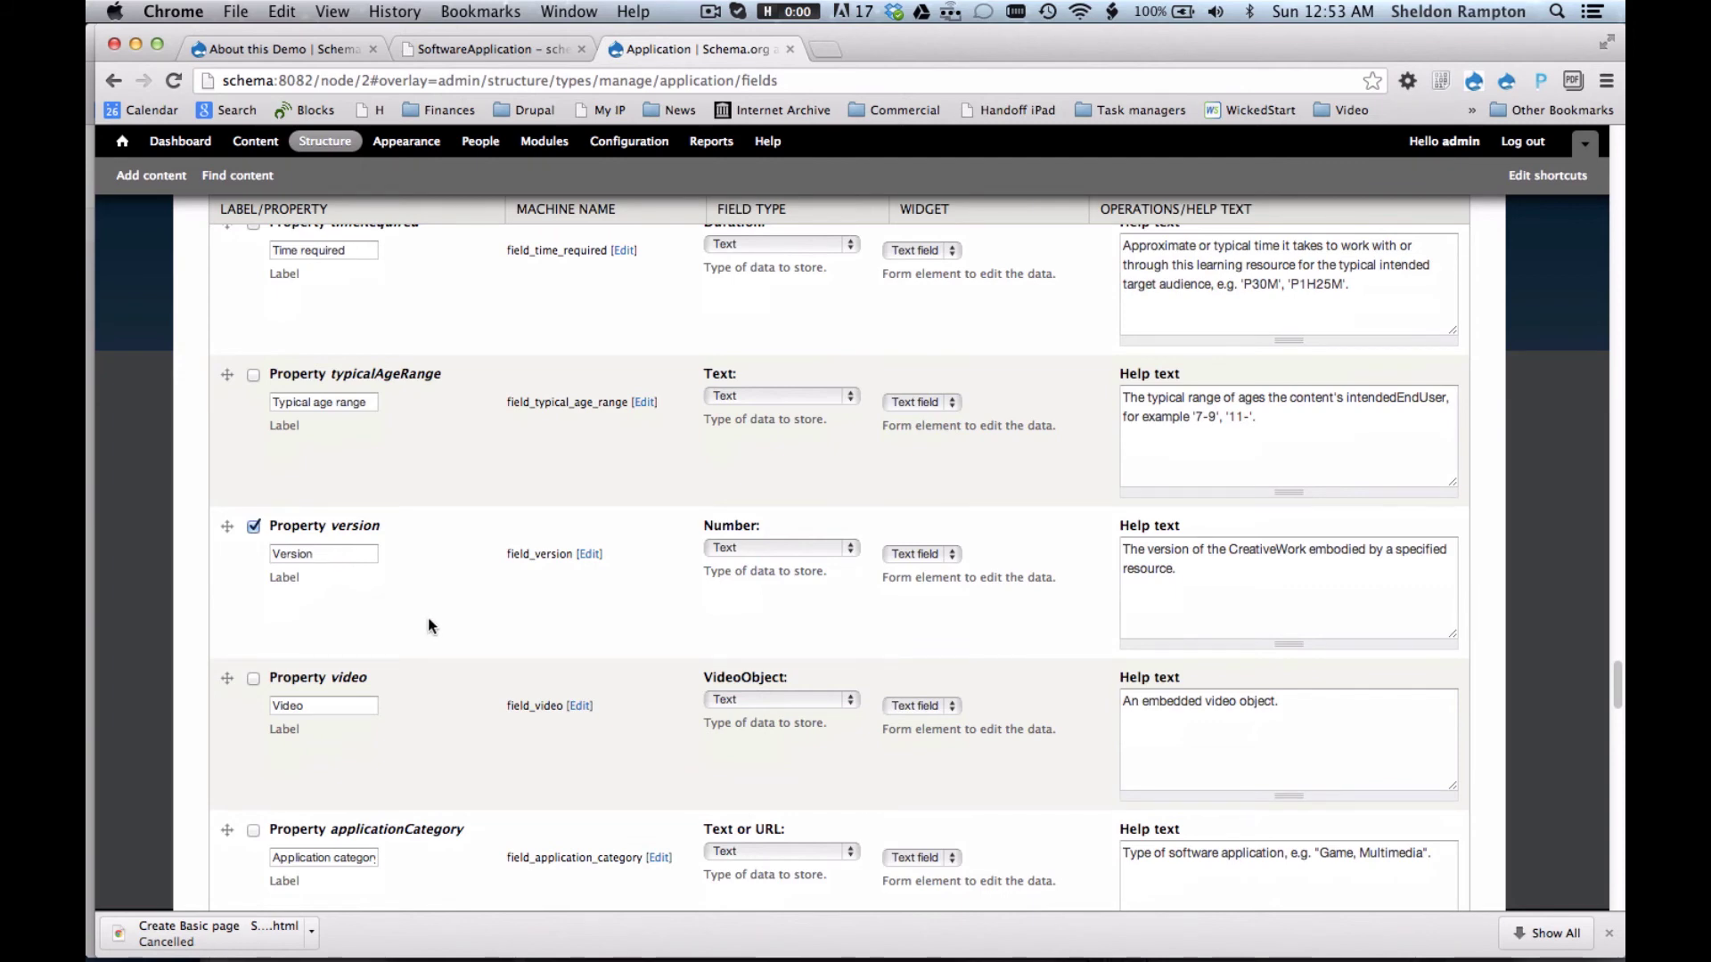
scroll(428, 619, down, 1)
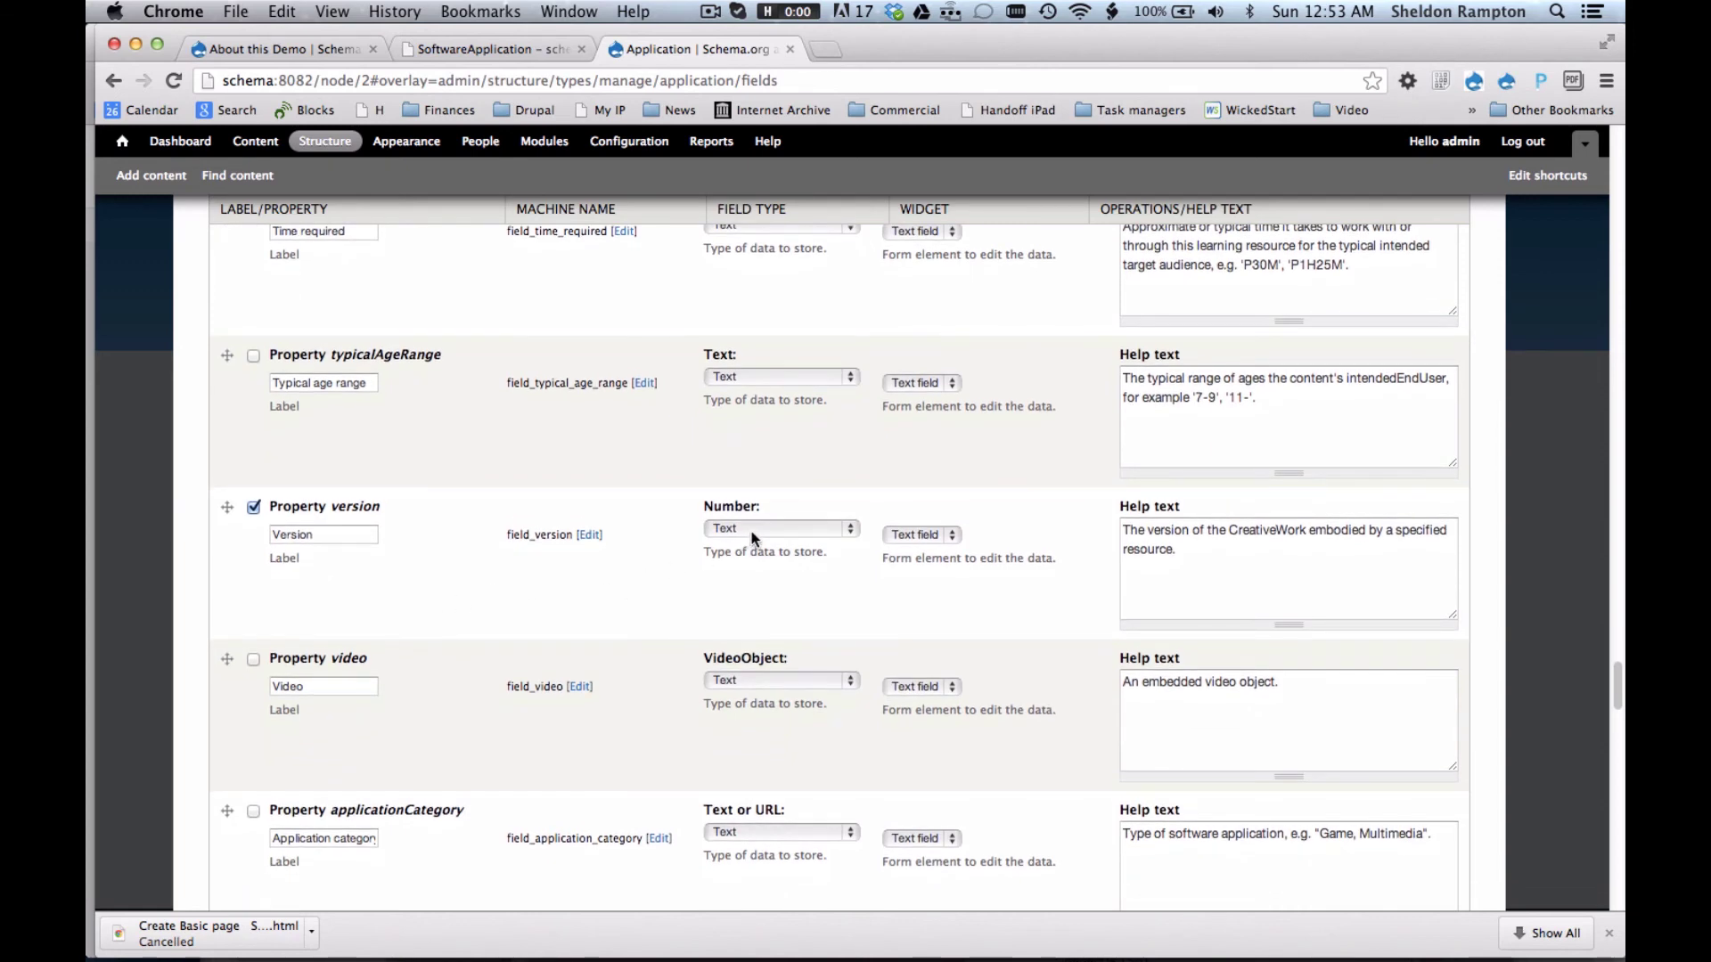
scroll(523, 596, down, 10)
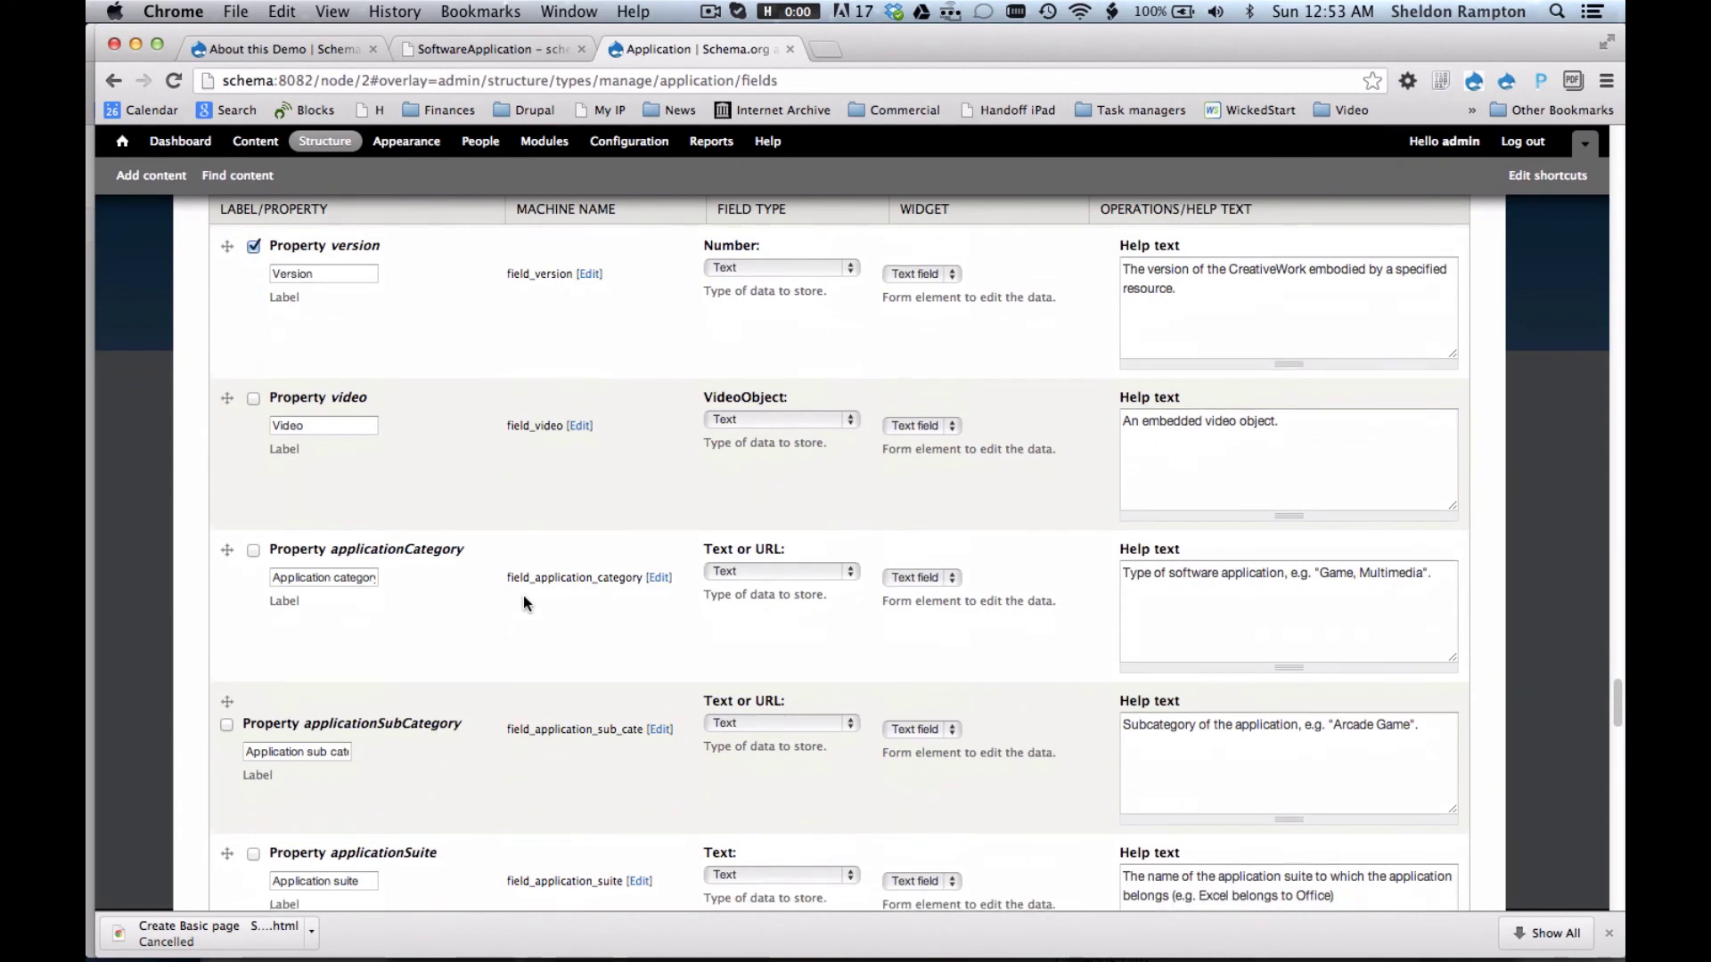
scroll(524, 604, down, 12)
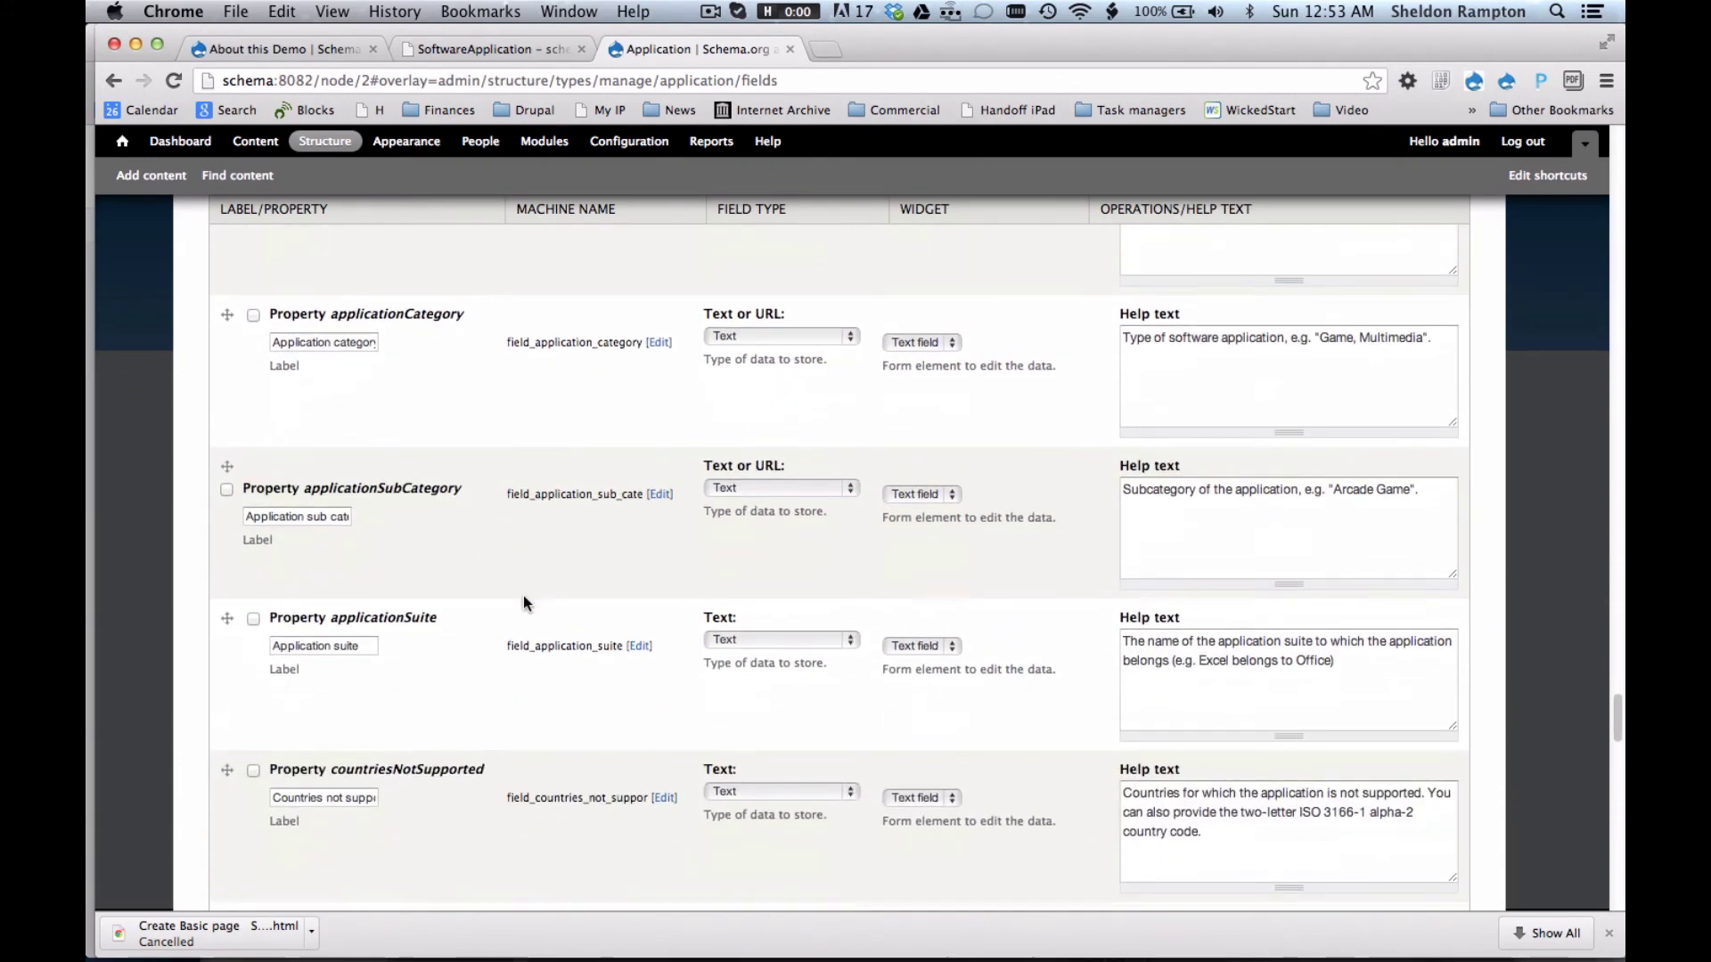
scroll(523, 603, down, 15)
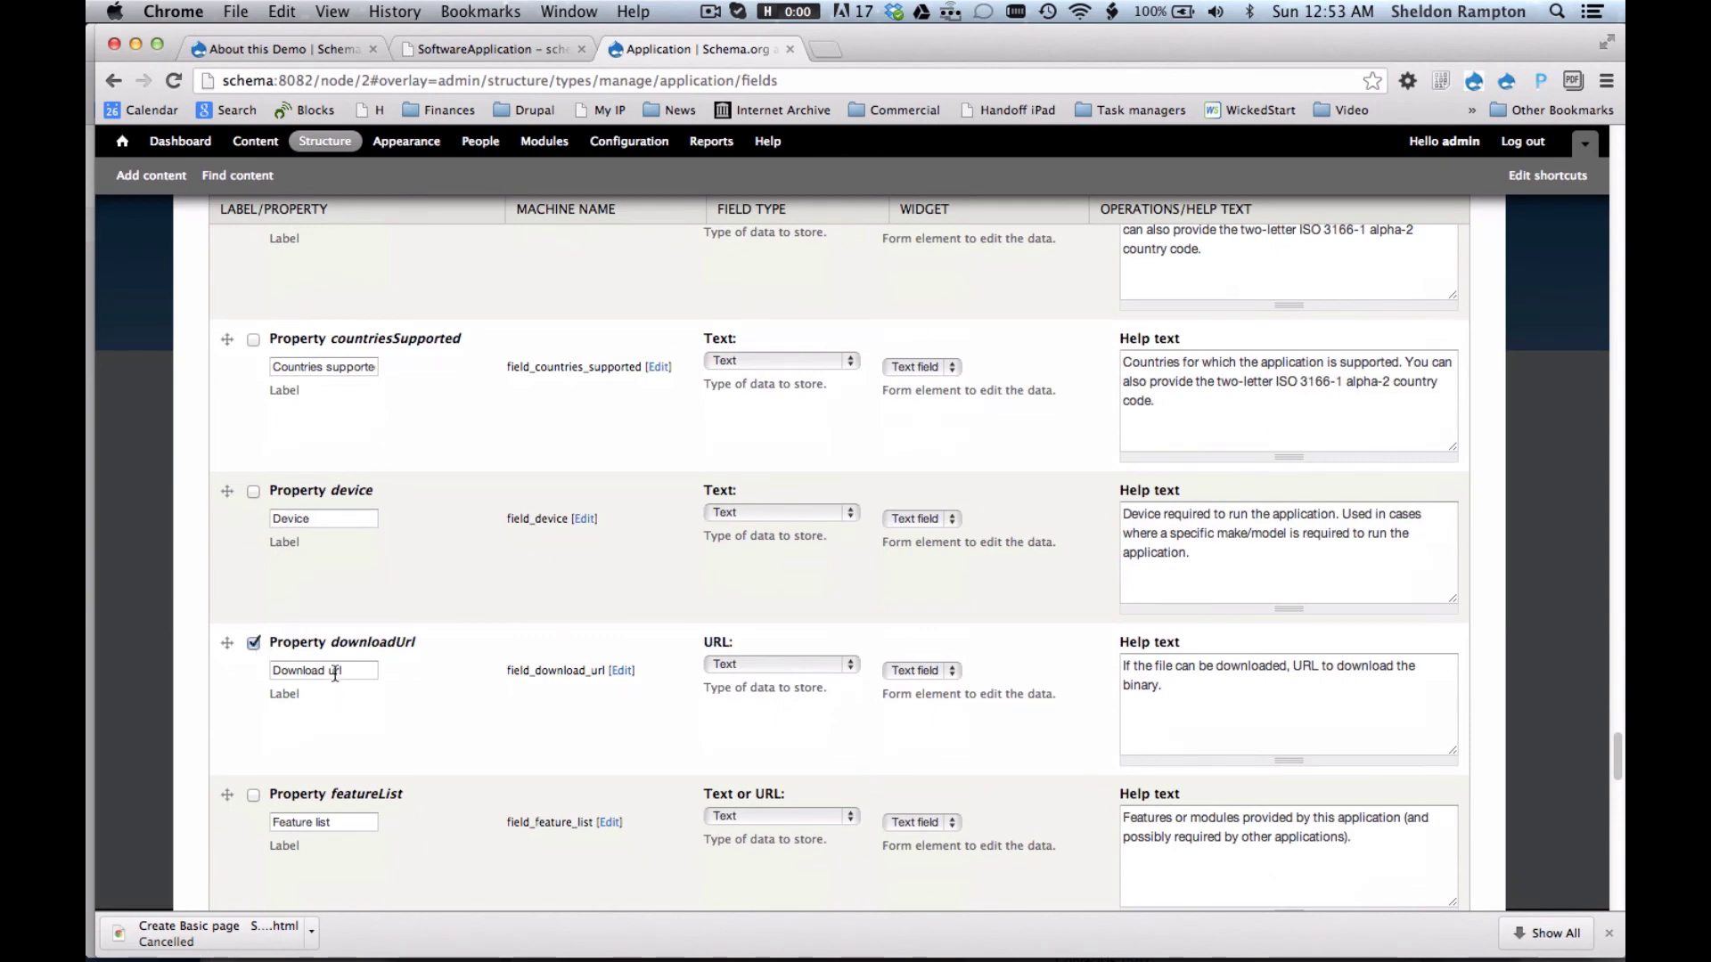
Label downloadUrl as Download URL and store it as a Link field.
click(335, 673)
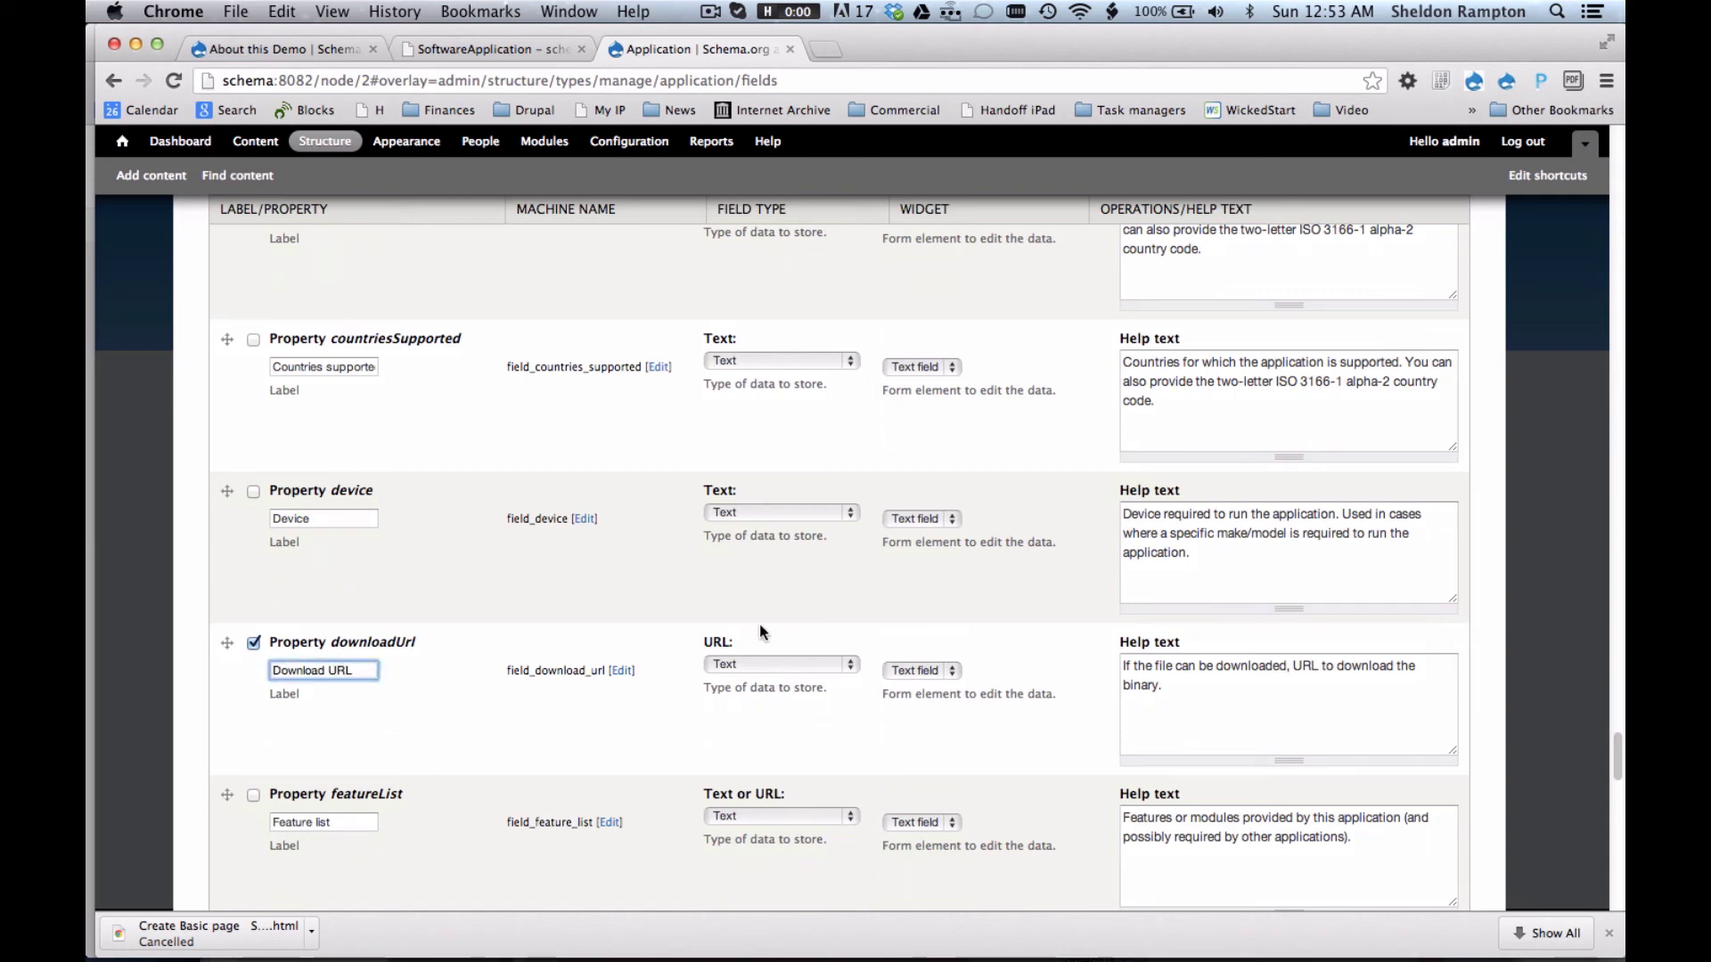
click(803, 664)
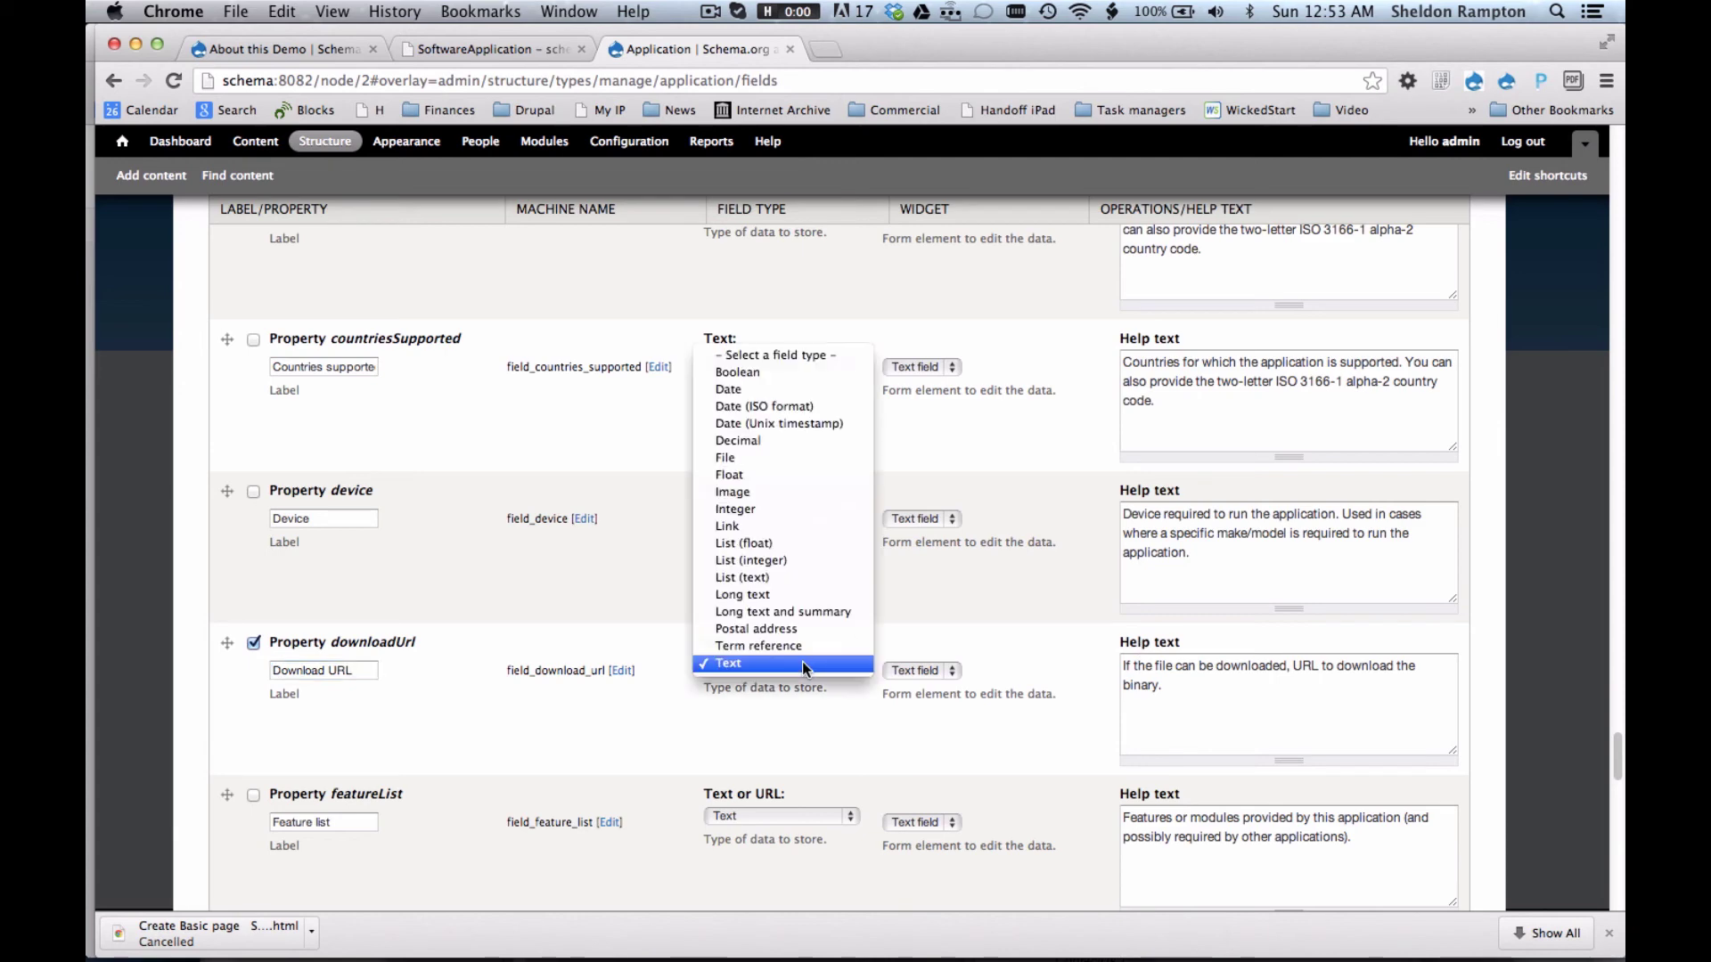
click(816, 526)
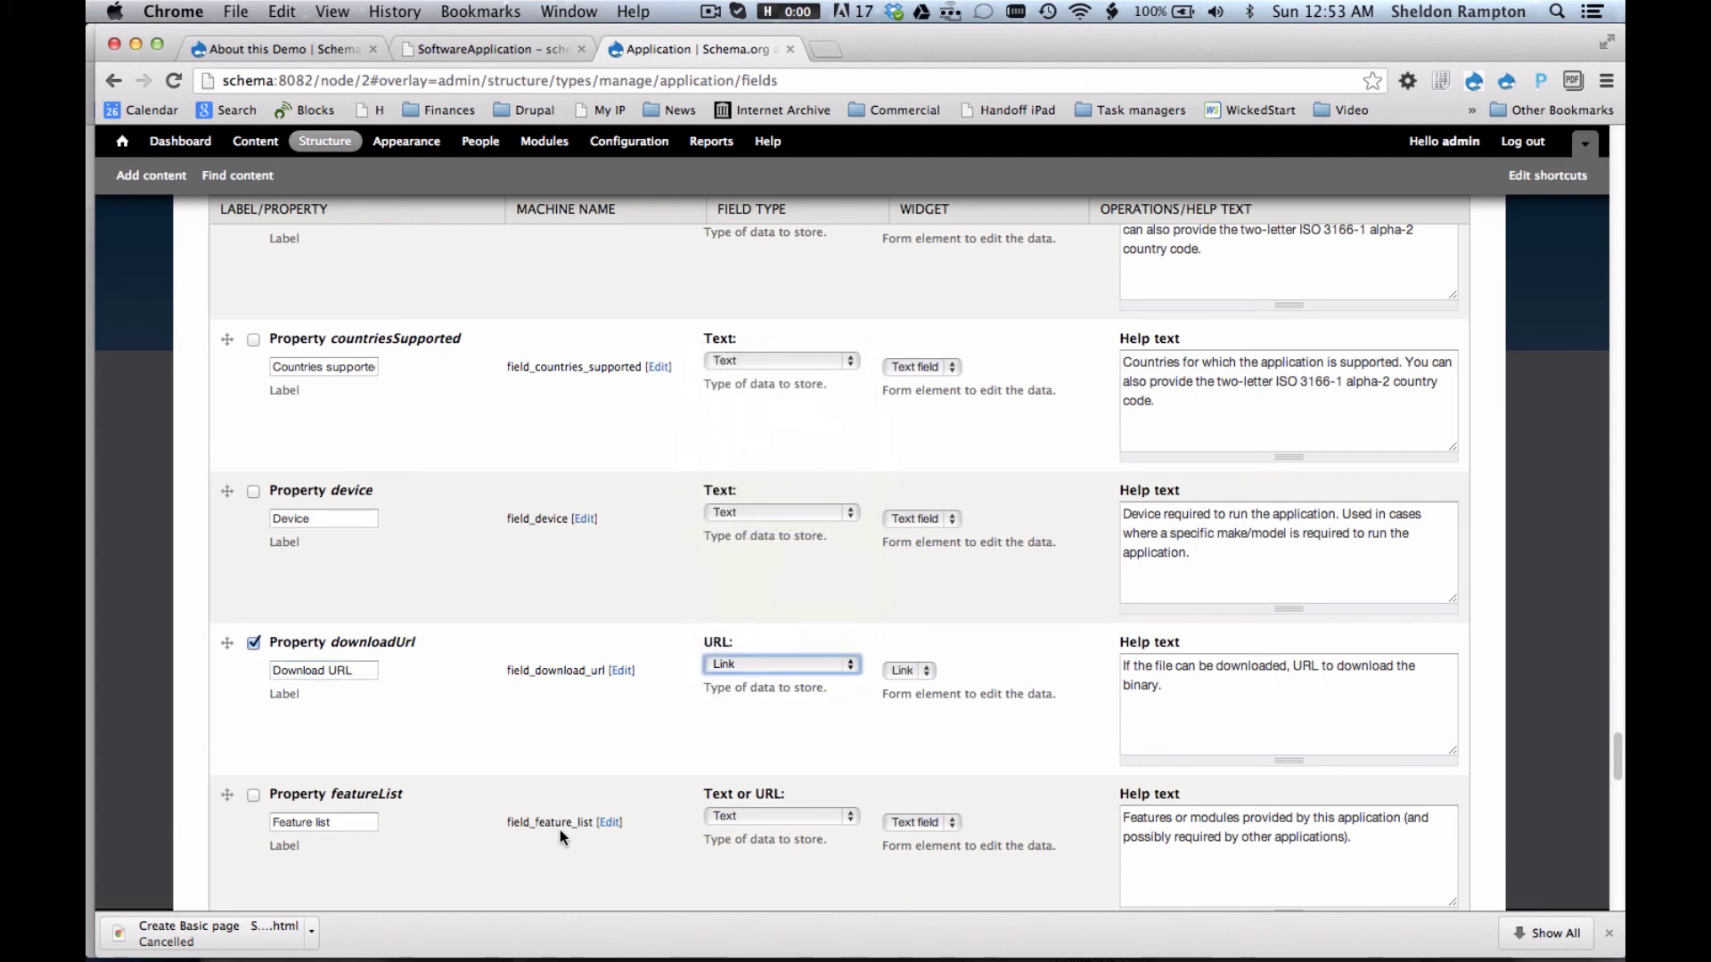
scroll(559, 830, down, 5)
scroll(560, 835, down, 4)
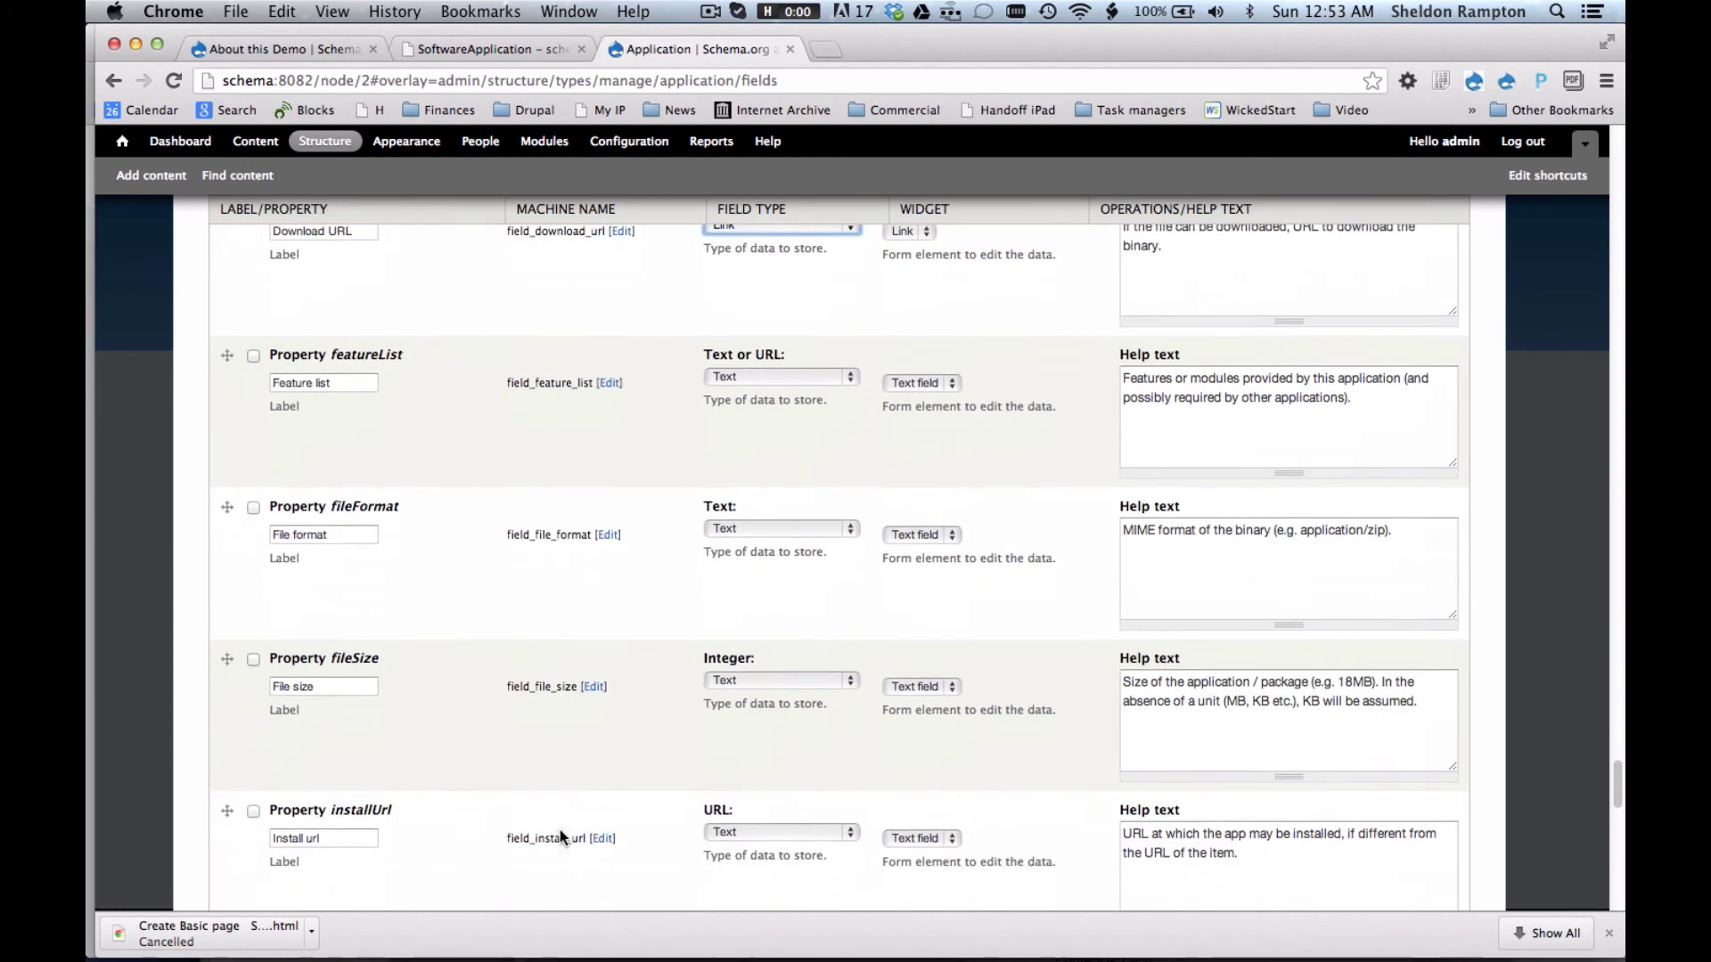
scroll(559, 833, up, 1)
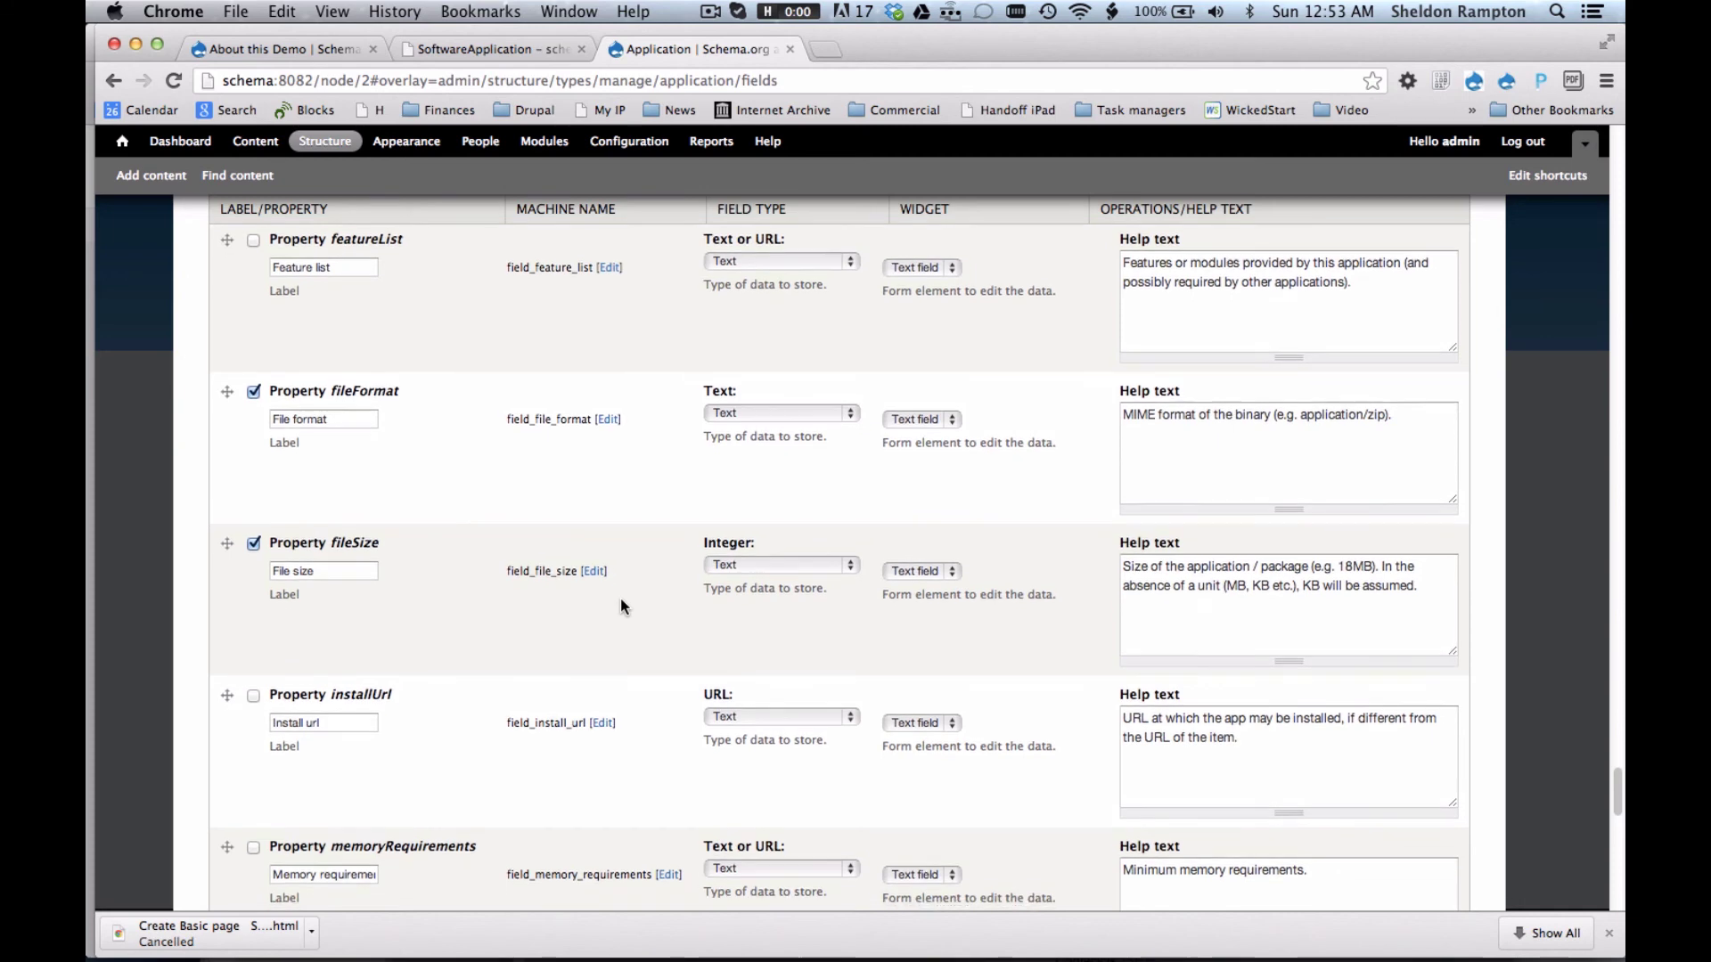
Include the operatingSystem property in the mapping.
scroll(621, 606, down, 5)
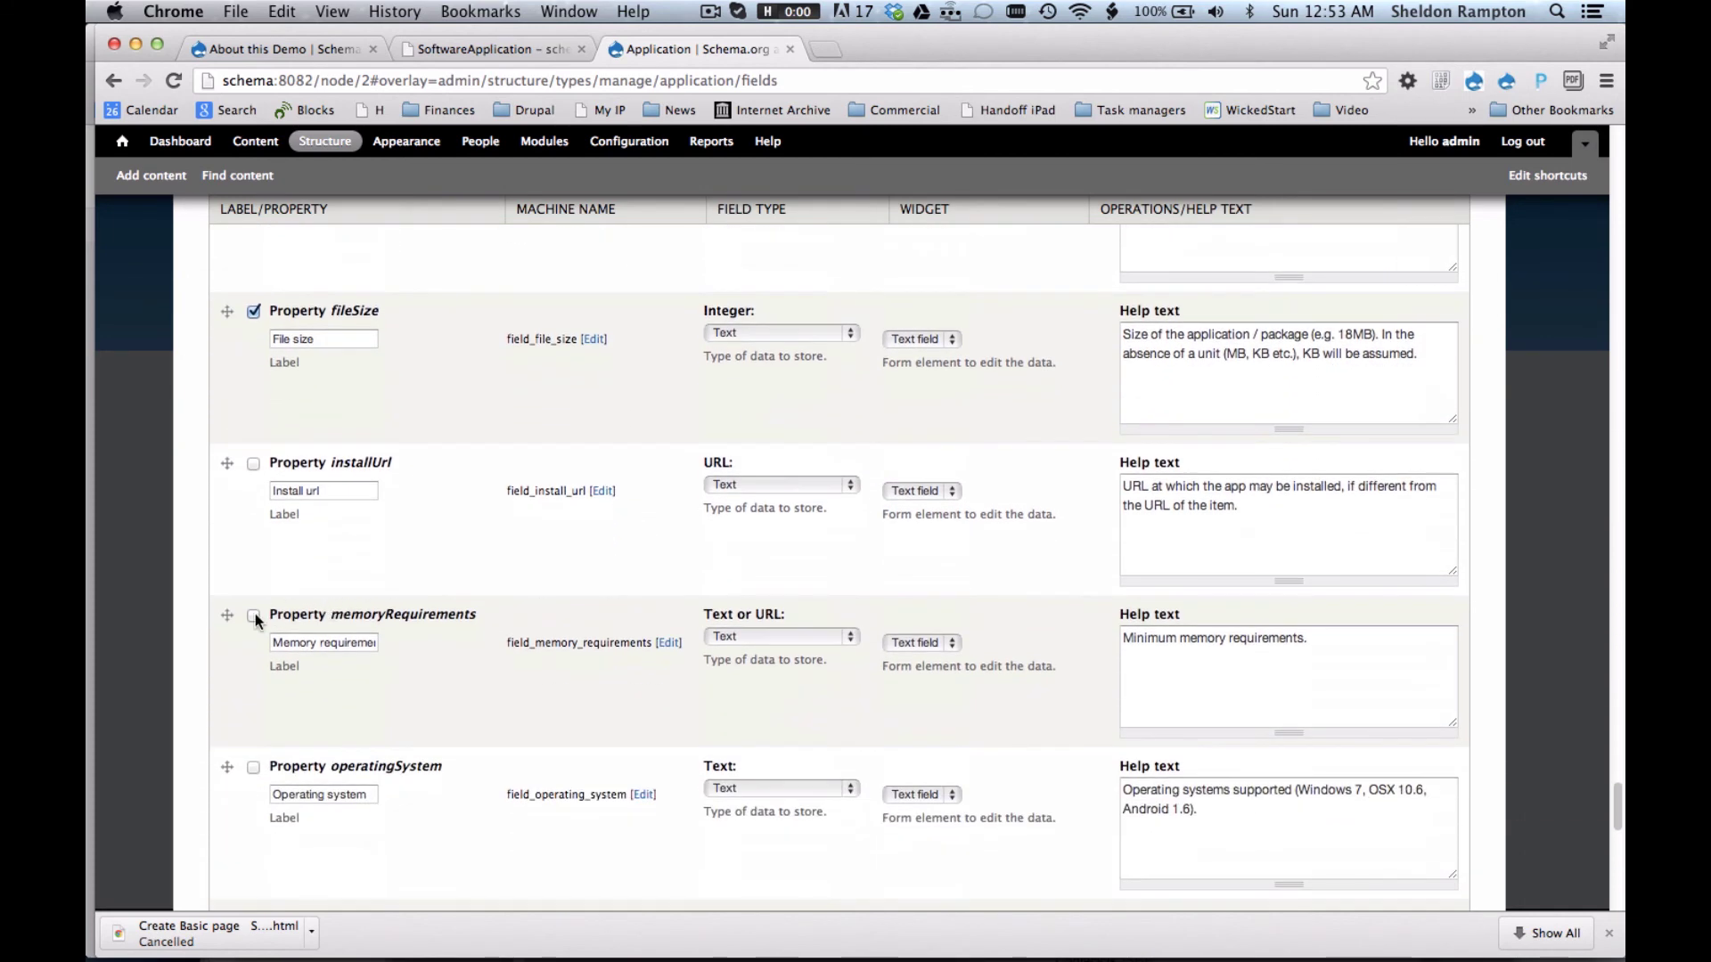
scroll(331, 728, down, 2)
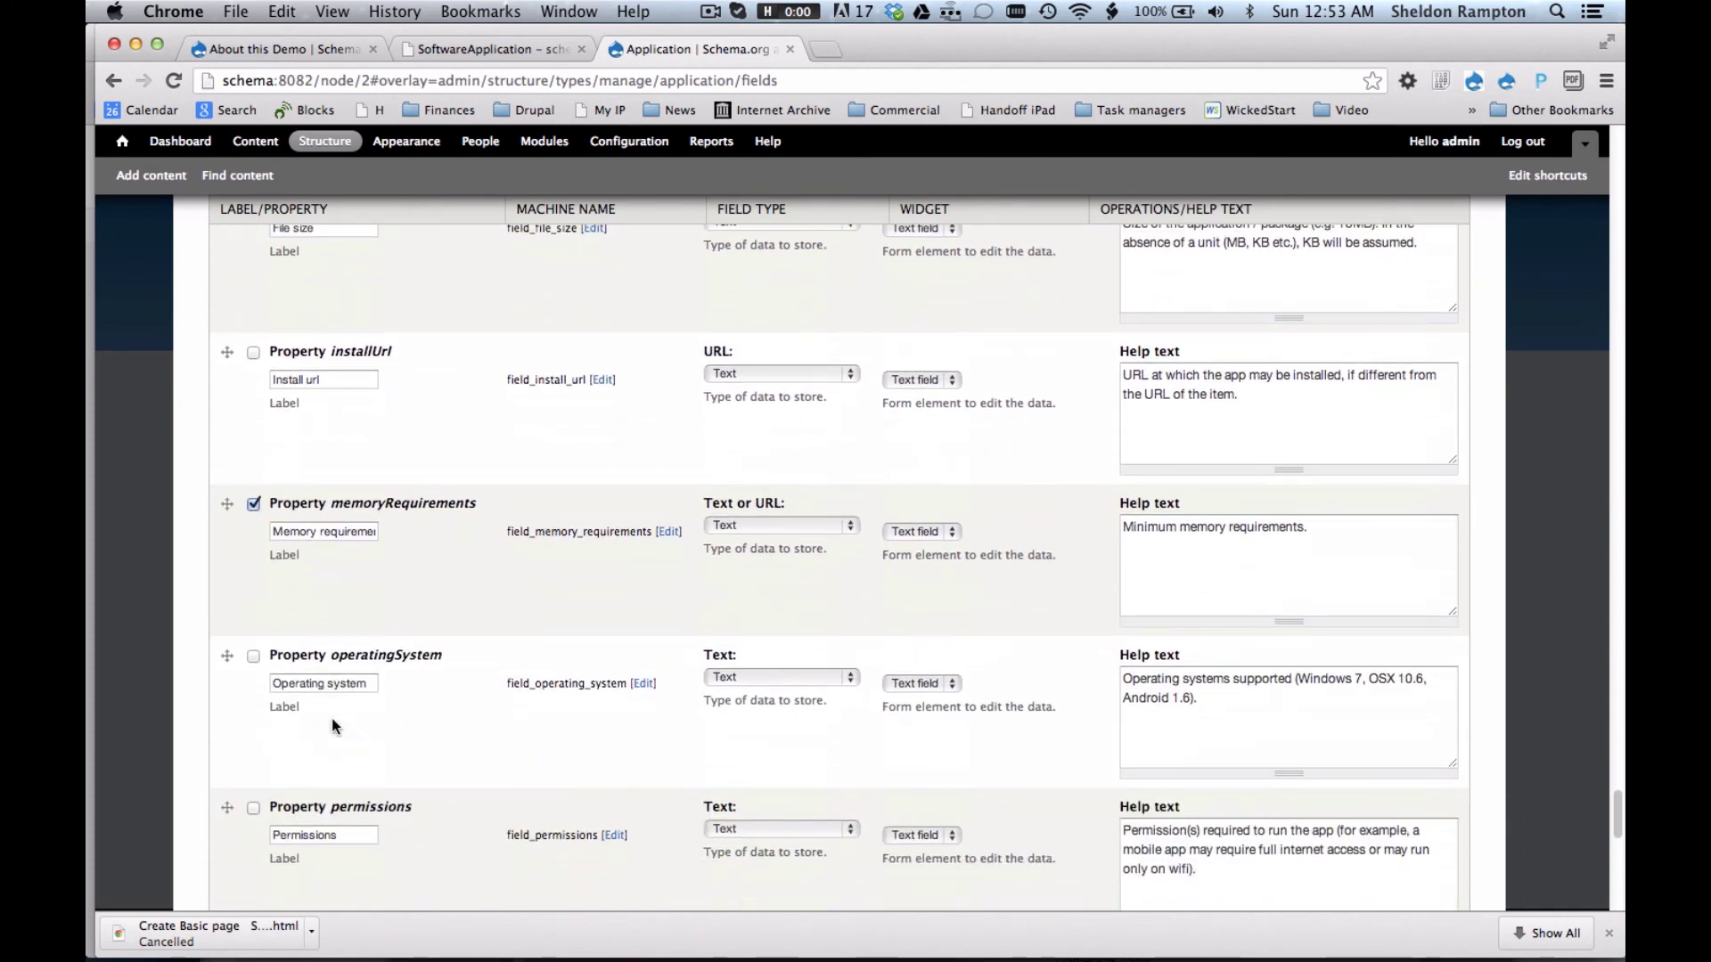
click(253, 654)
Store screenshot as an Image field and save the property mappings.
scroll(382, 753, down, 10)
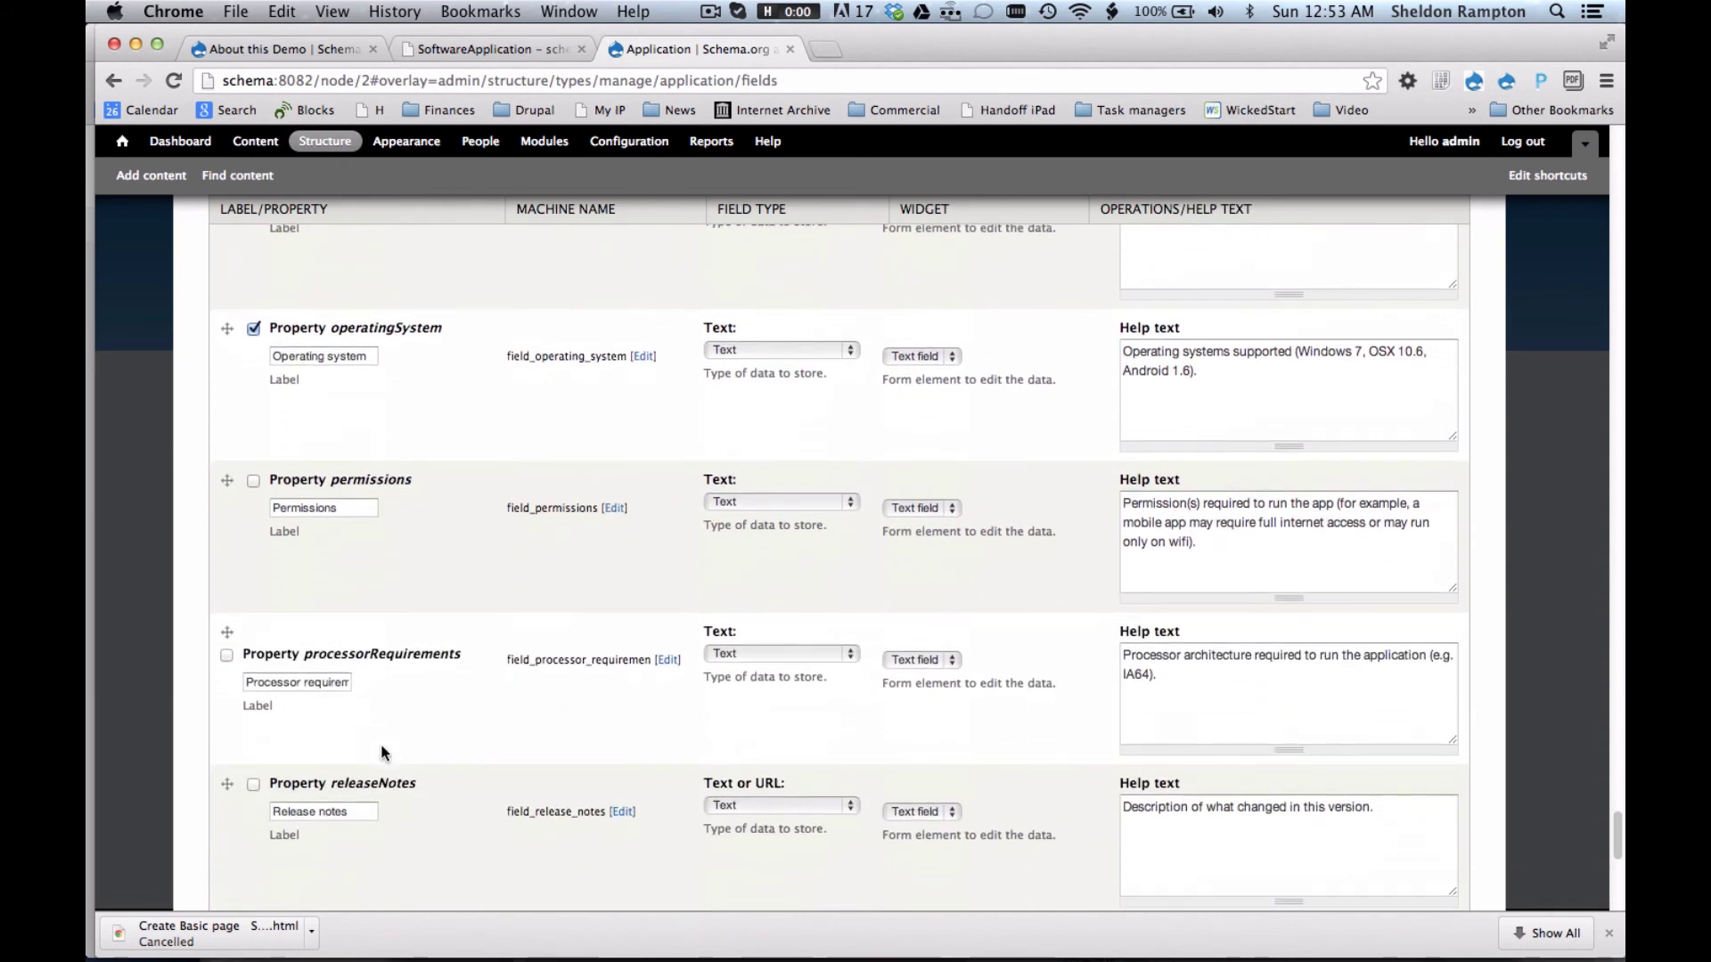
scroll(381, 748, down, 6)
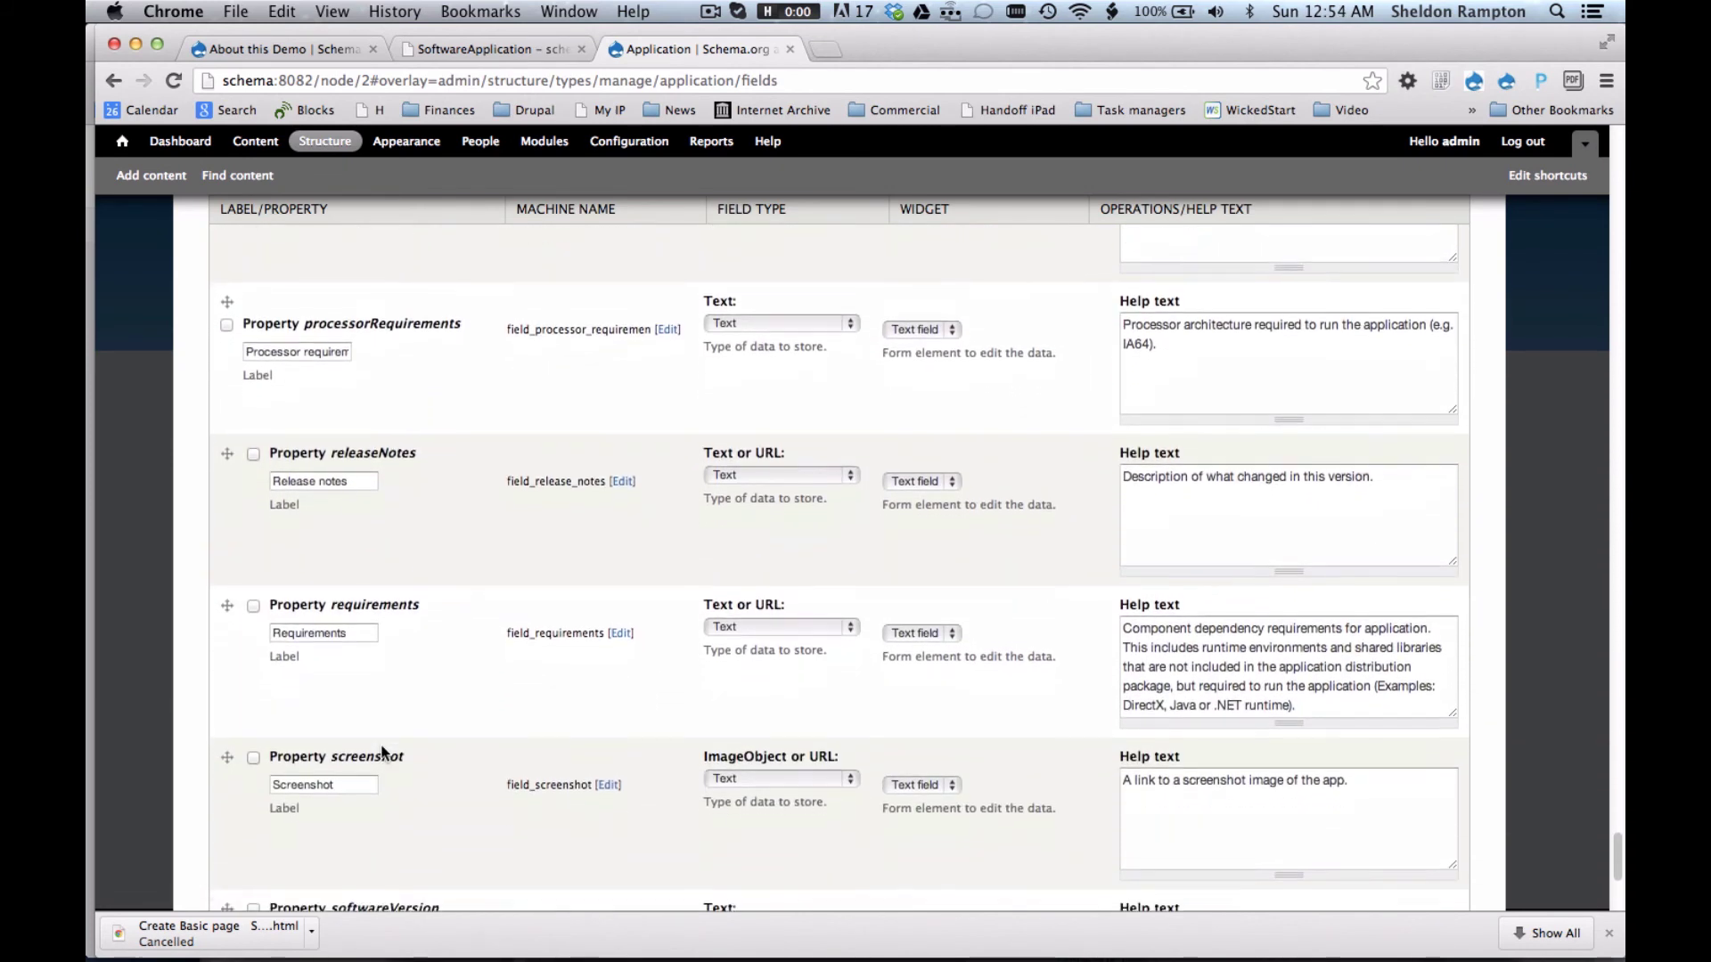
scroll(381, 751, down, 3)
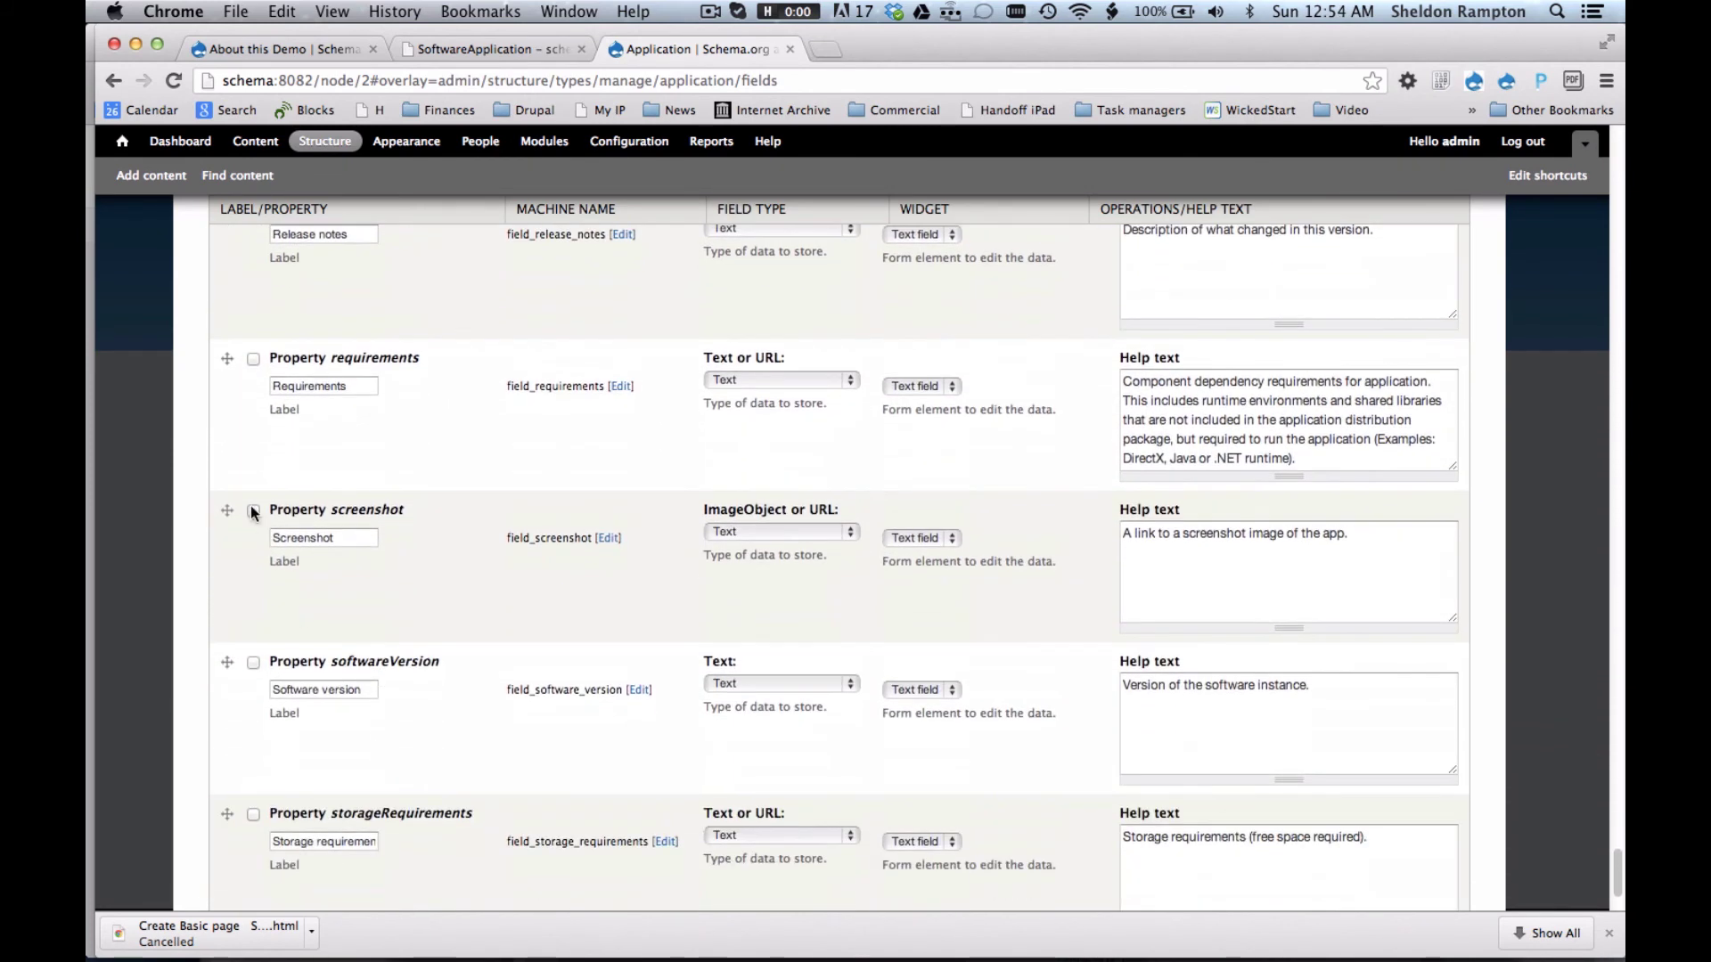
click(752, 529)
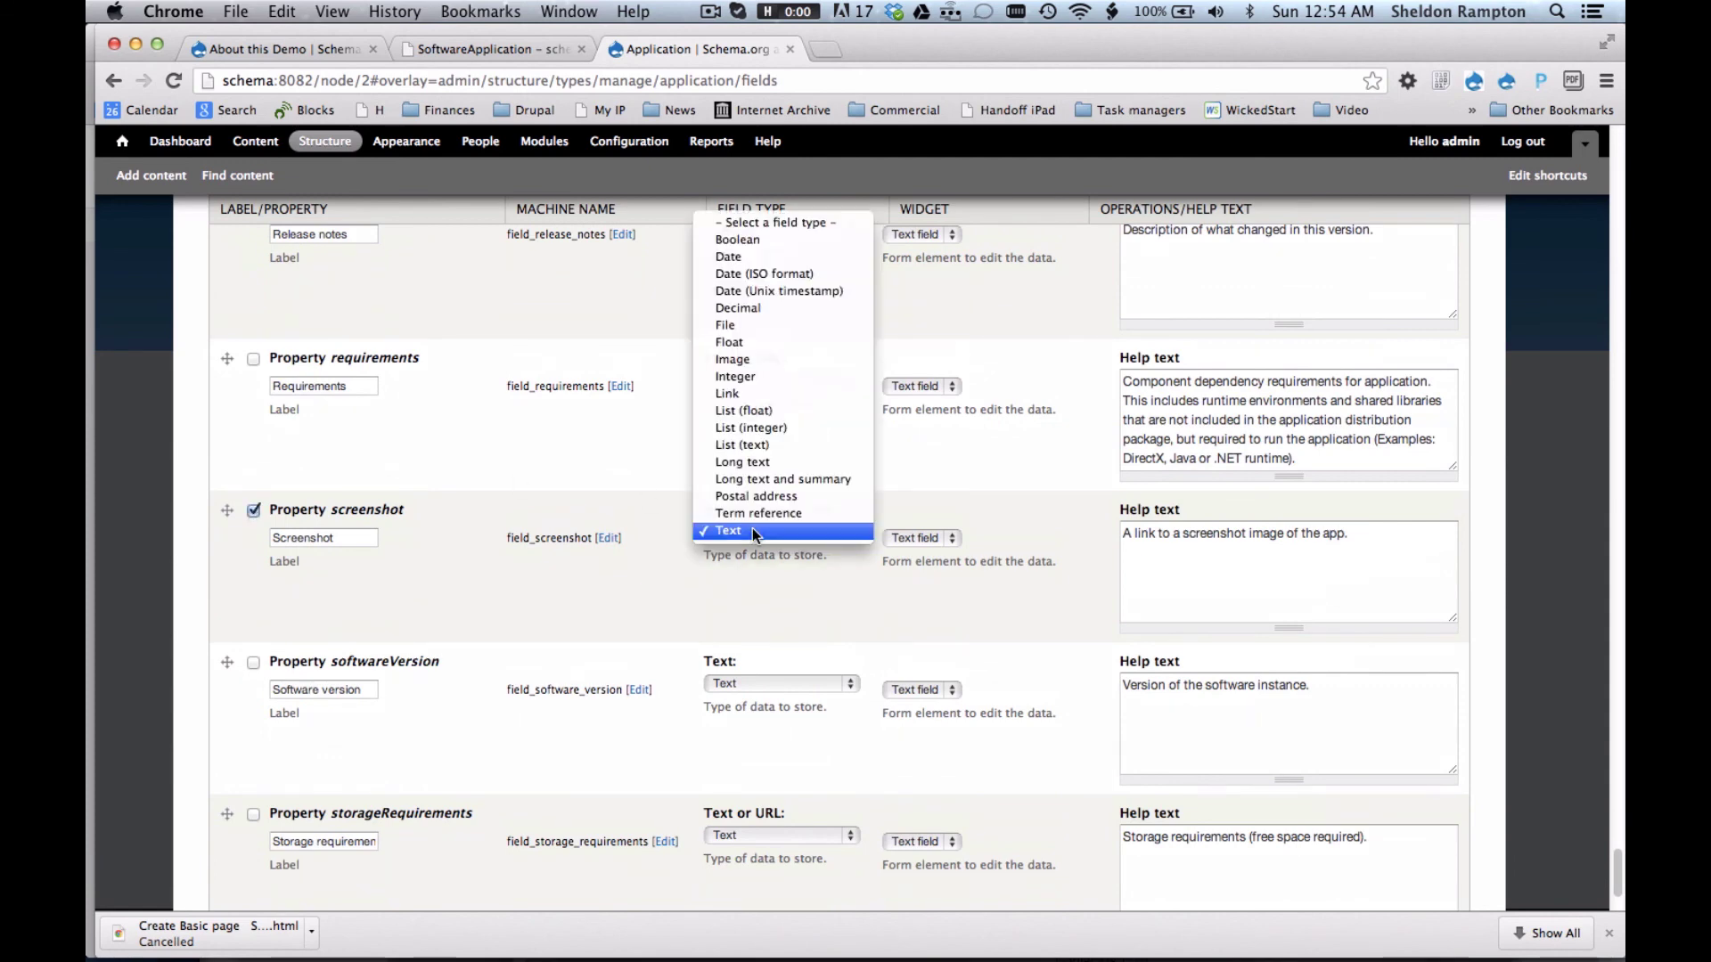
click(778, 360)
scroll(918, 638, down, 3)
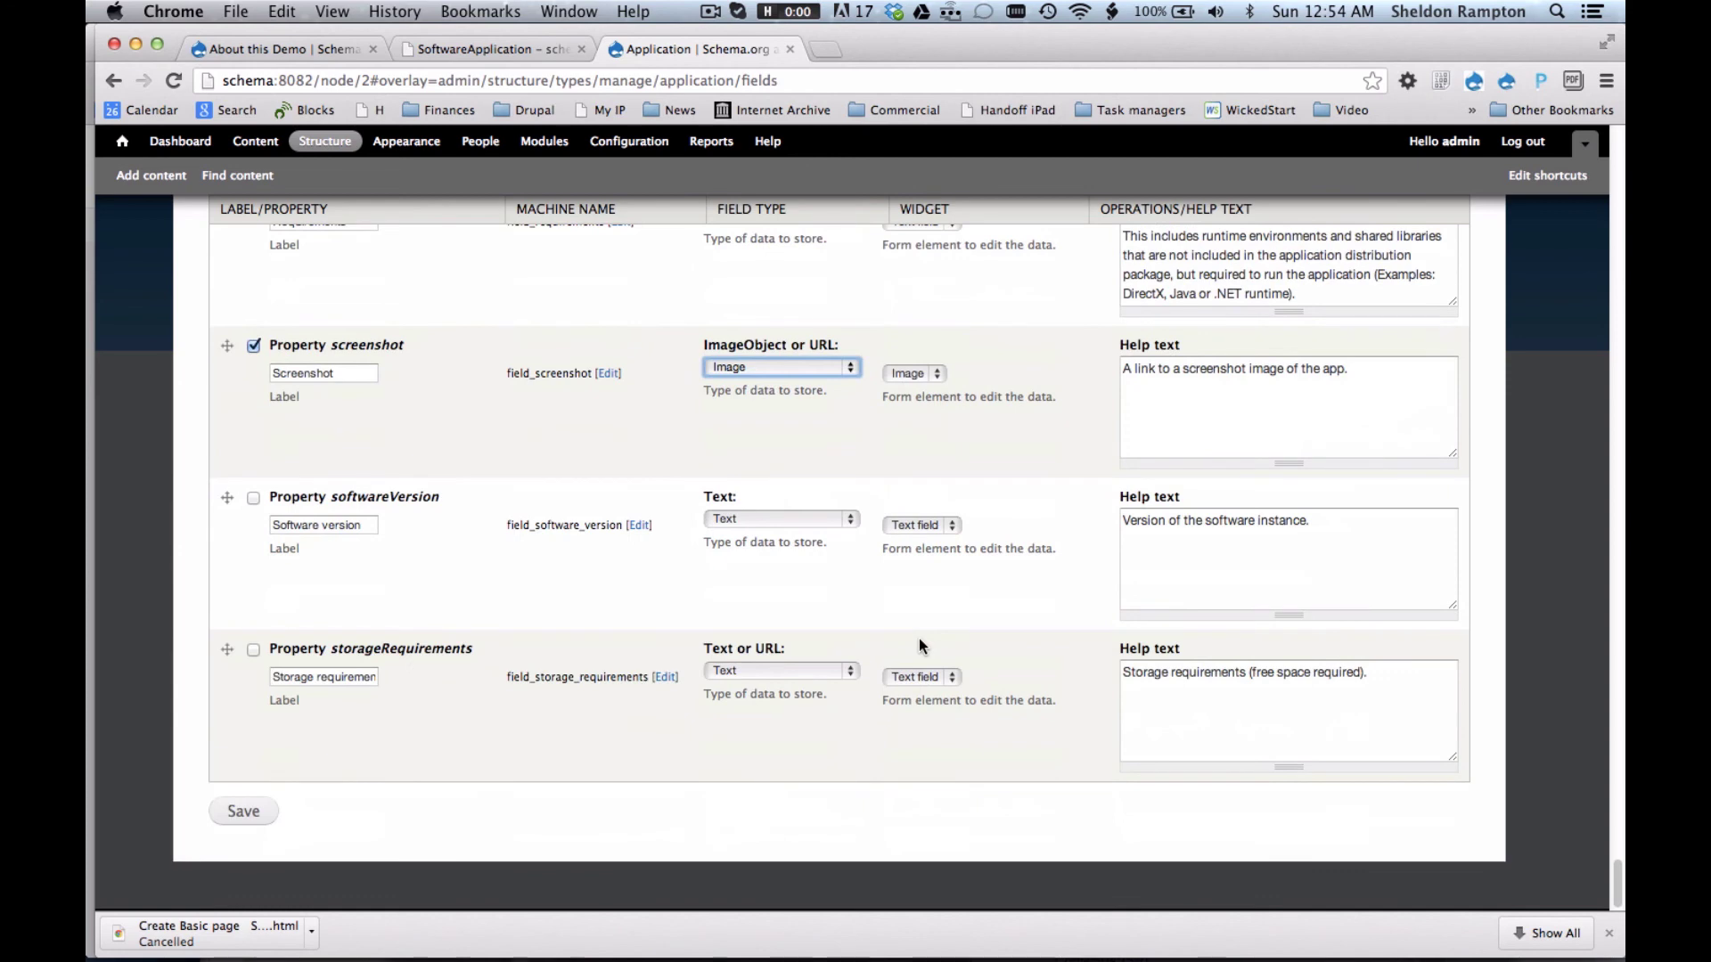
click(247, 812)
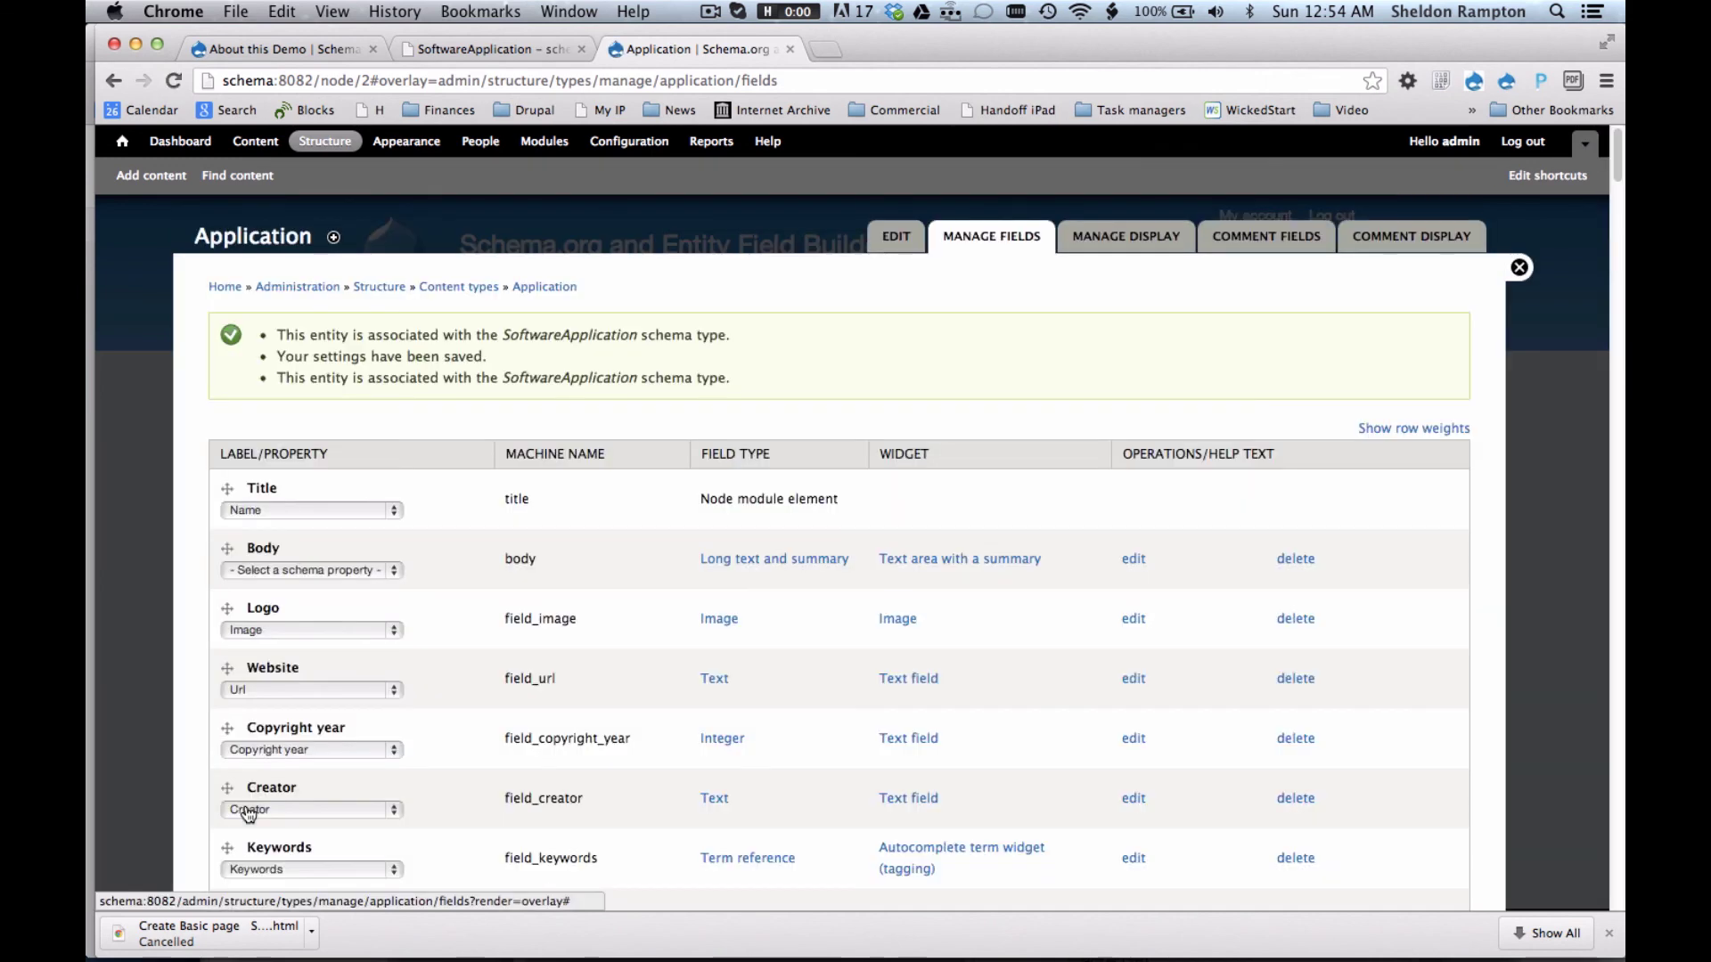
Scroll through the new Application fields, Review through Screenshot, to check them.
scroll(447, 780, down, 5)
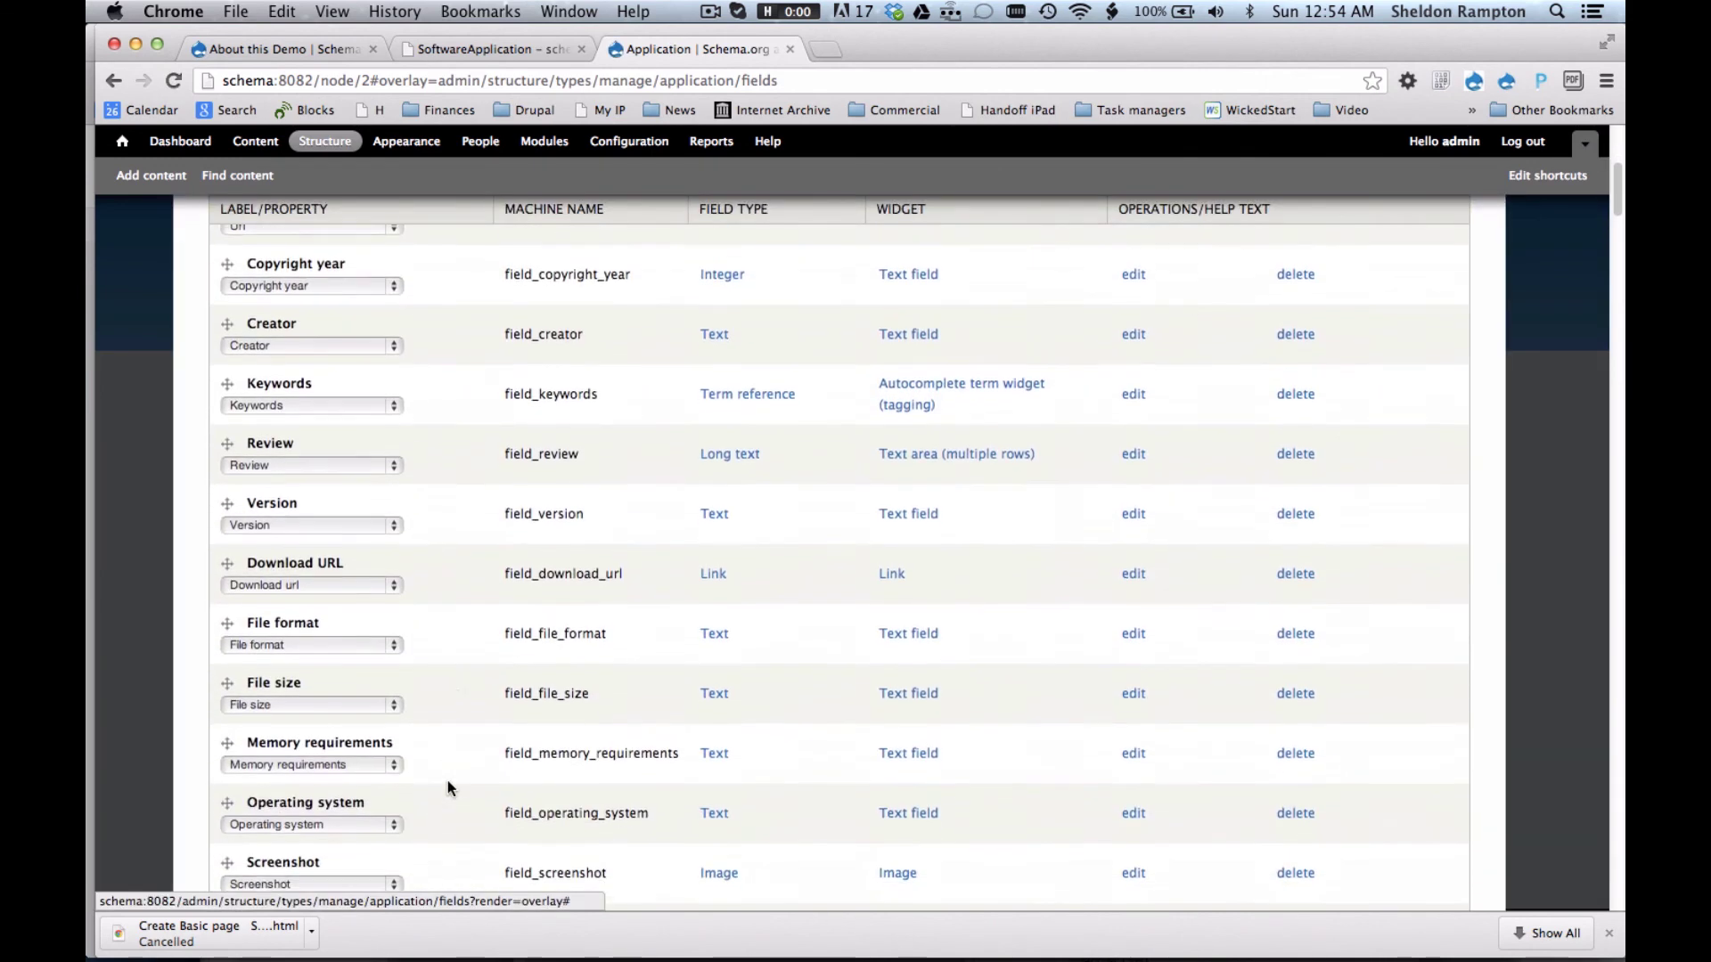
scroll(447, 788, down, 2)
scroll(447, 787, up, 4)
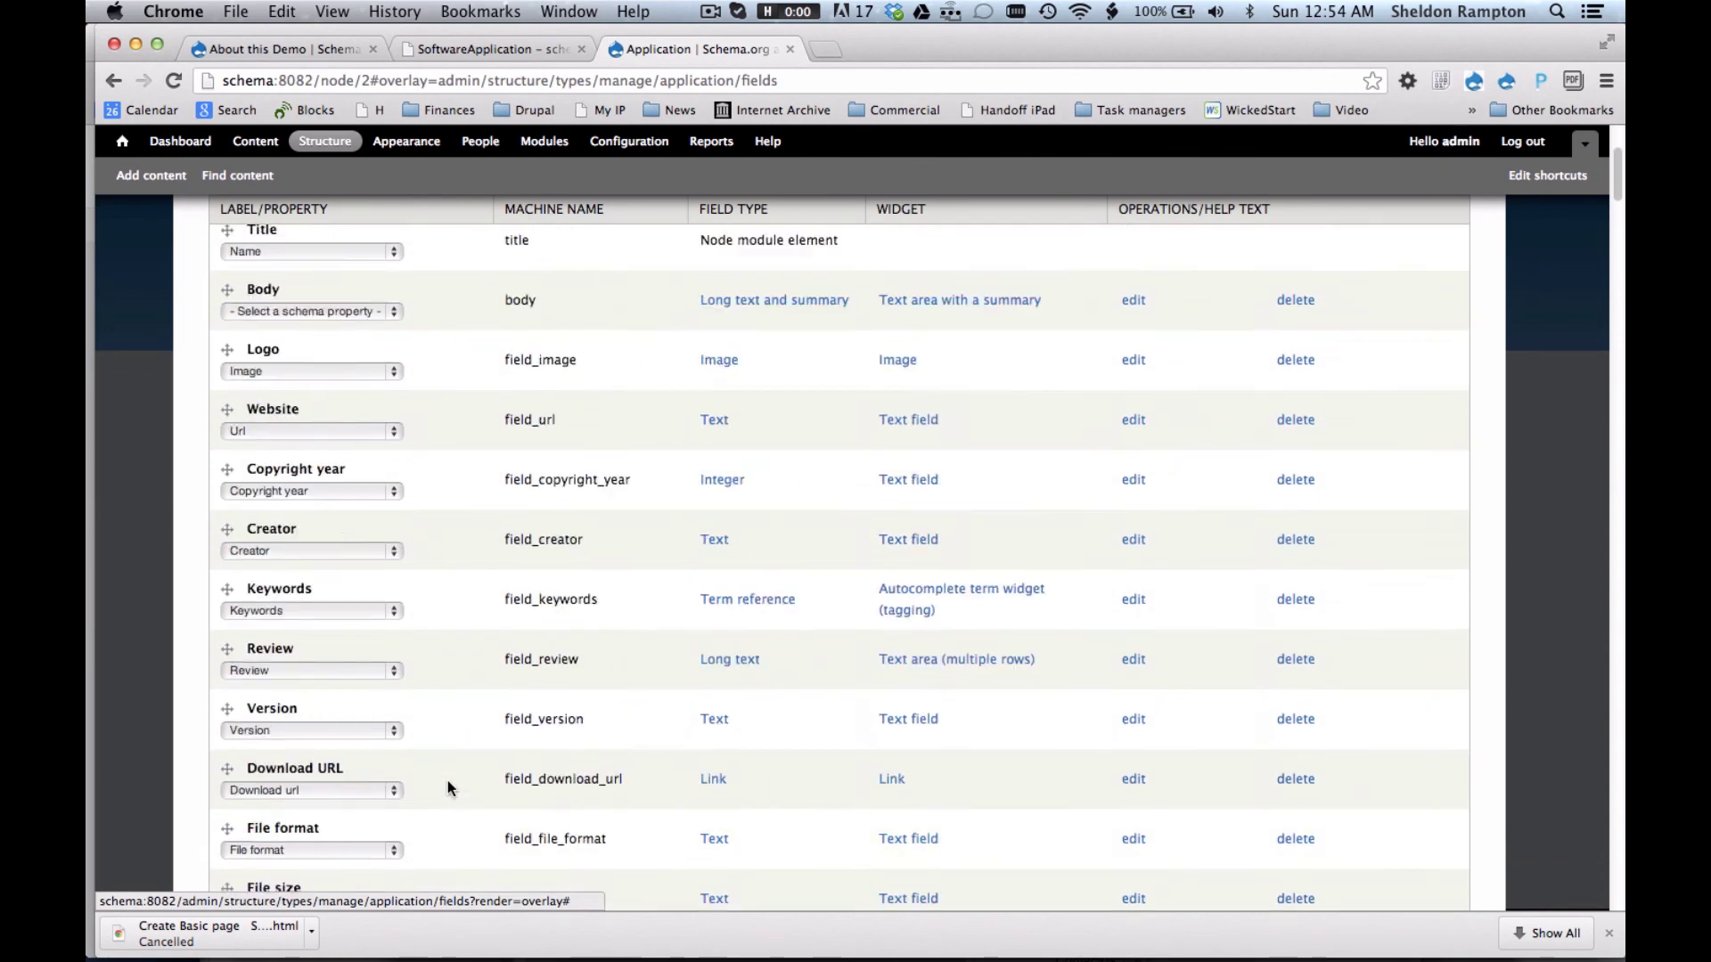
scroll(450, 788, up, 3)
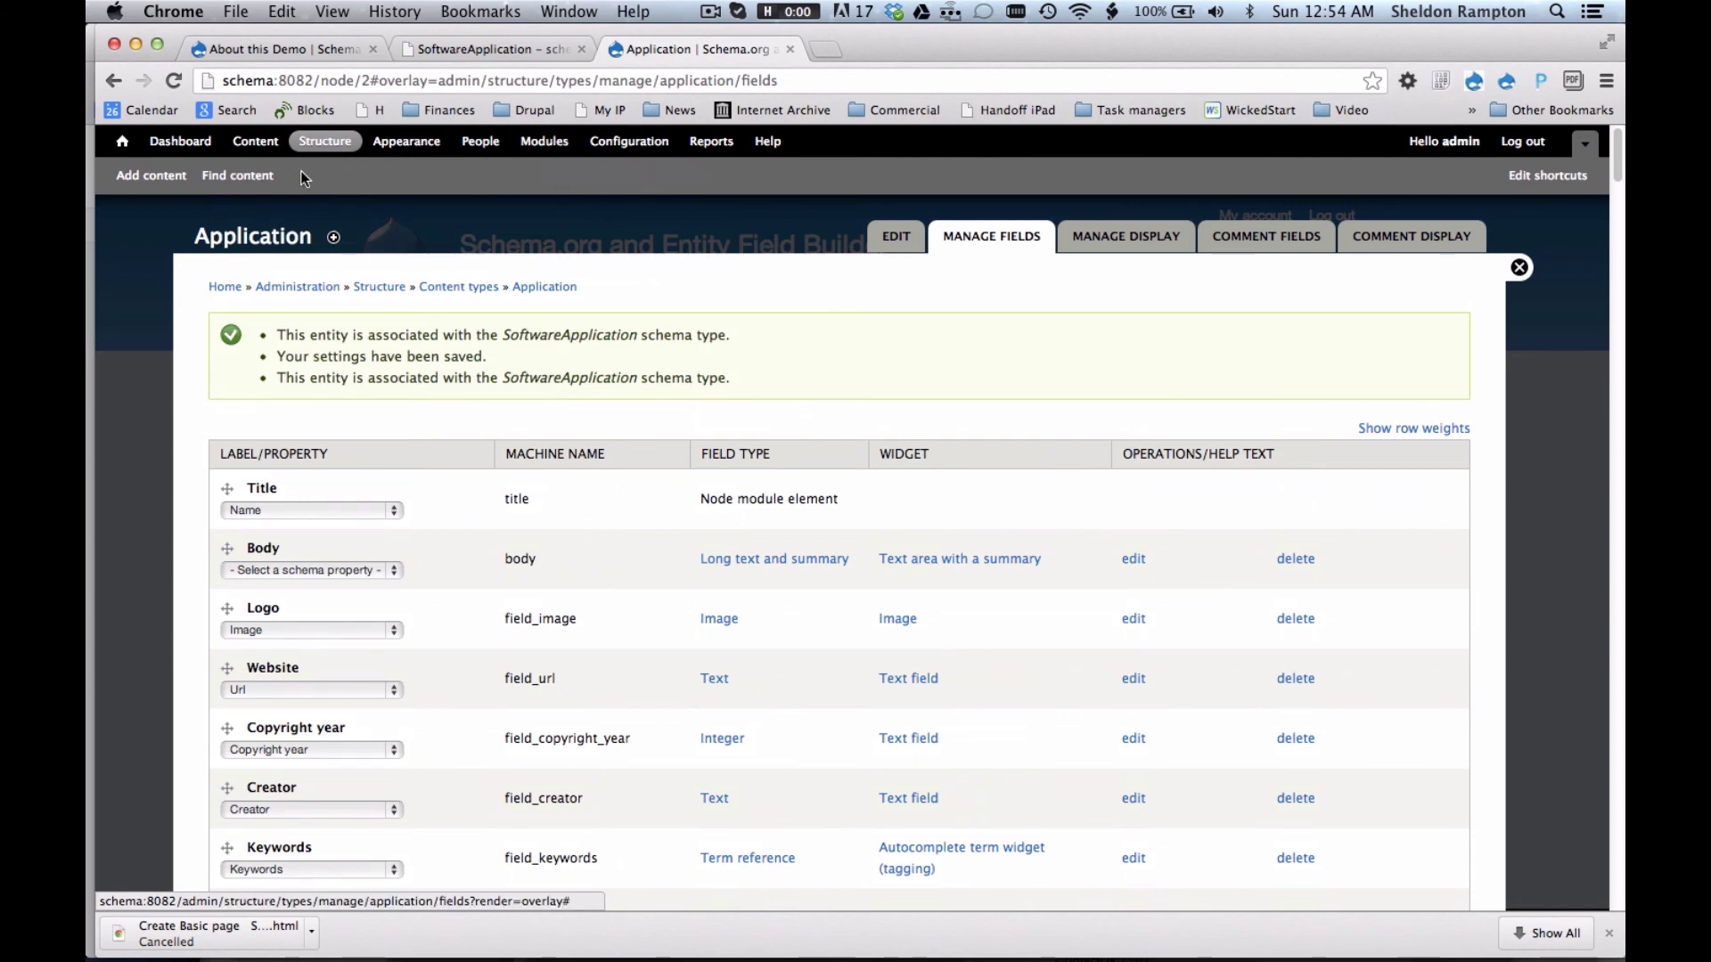
Start a new Application node titled 'Drupal'.
click(177, 182)
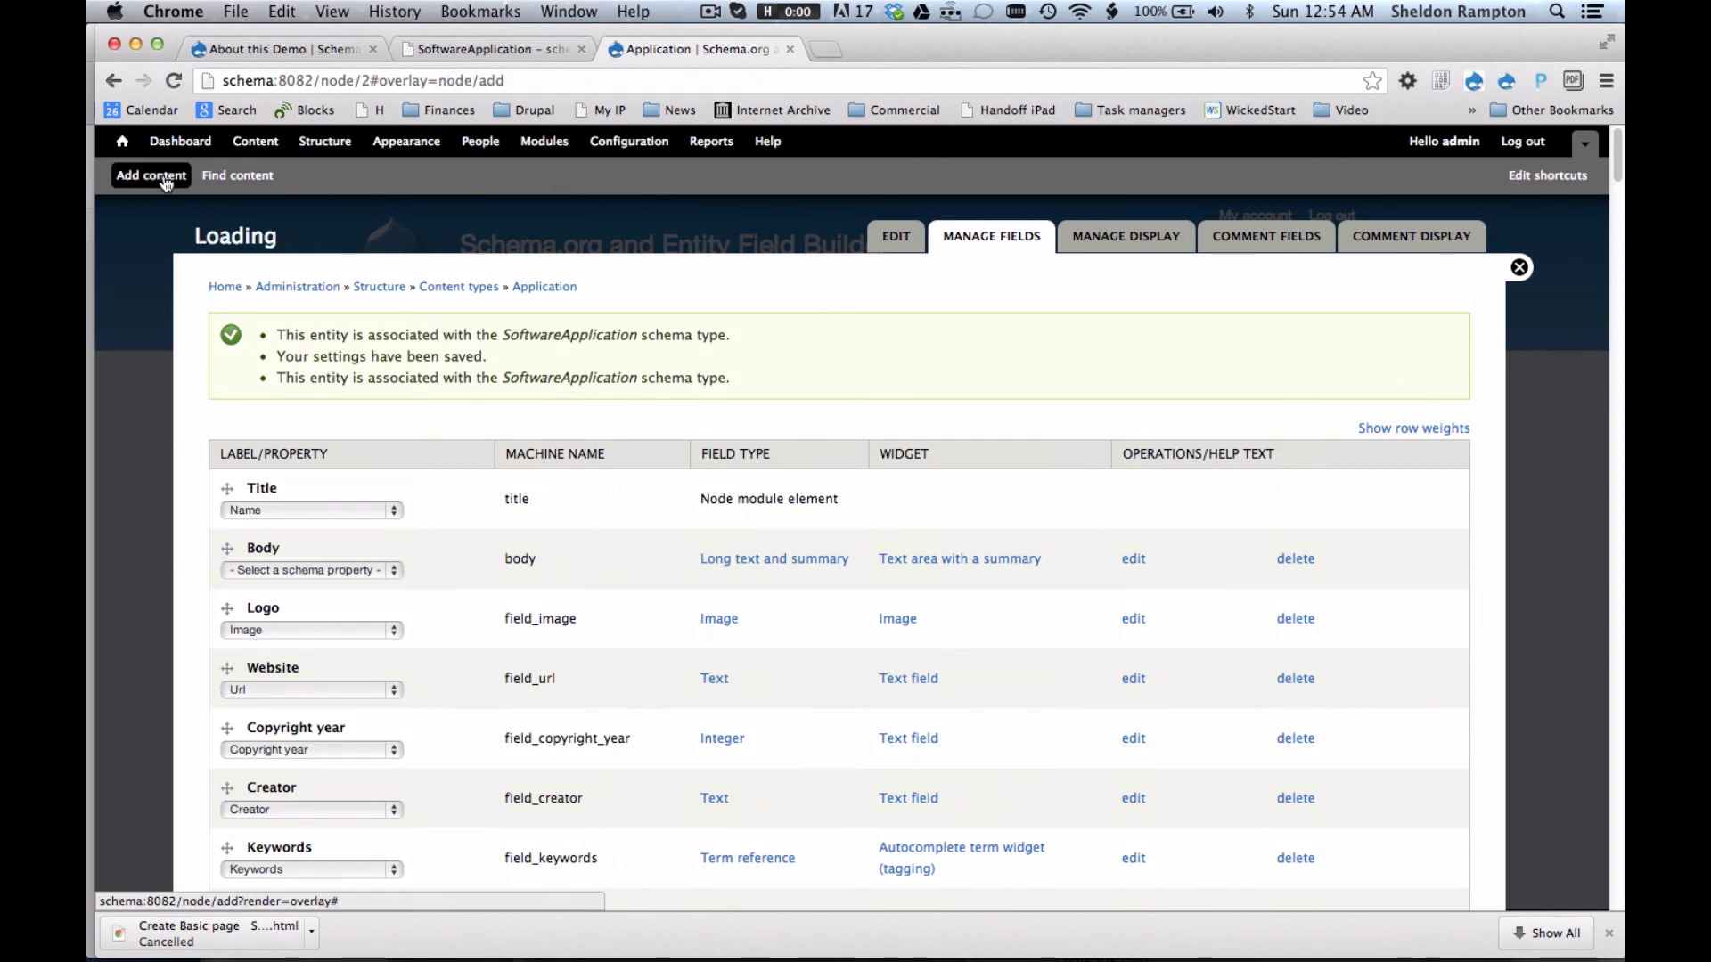
click(271, 326)
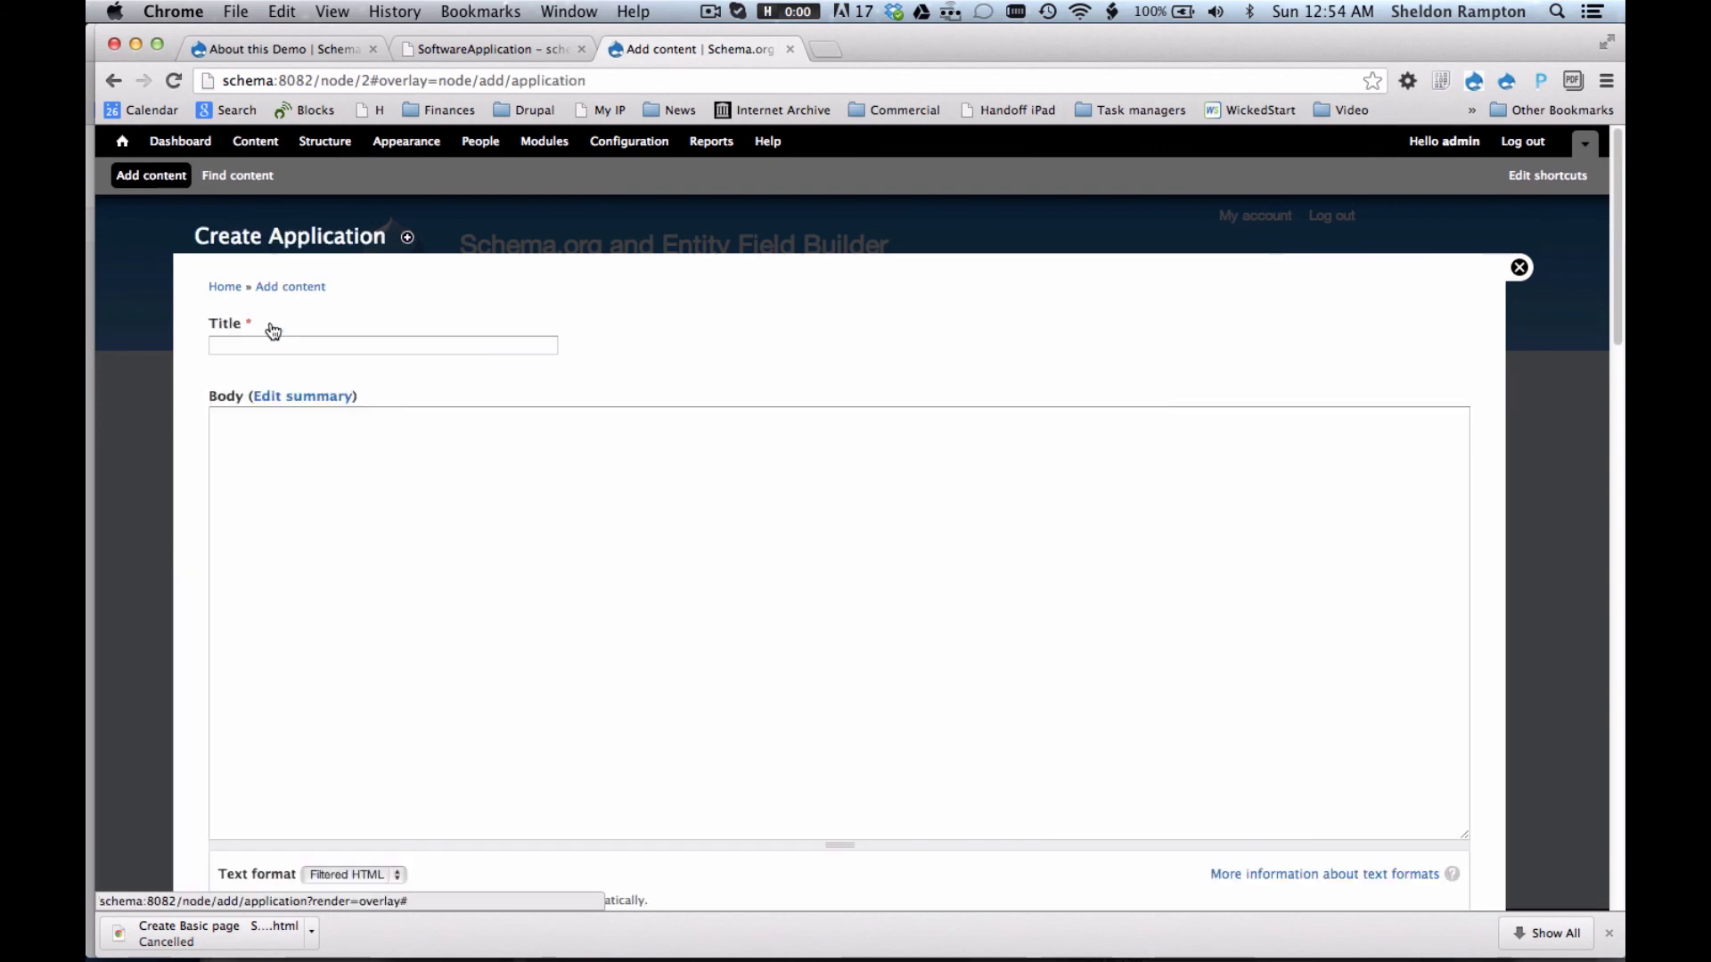
click(288, 347)
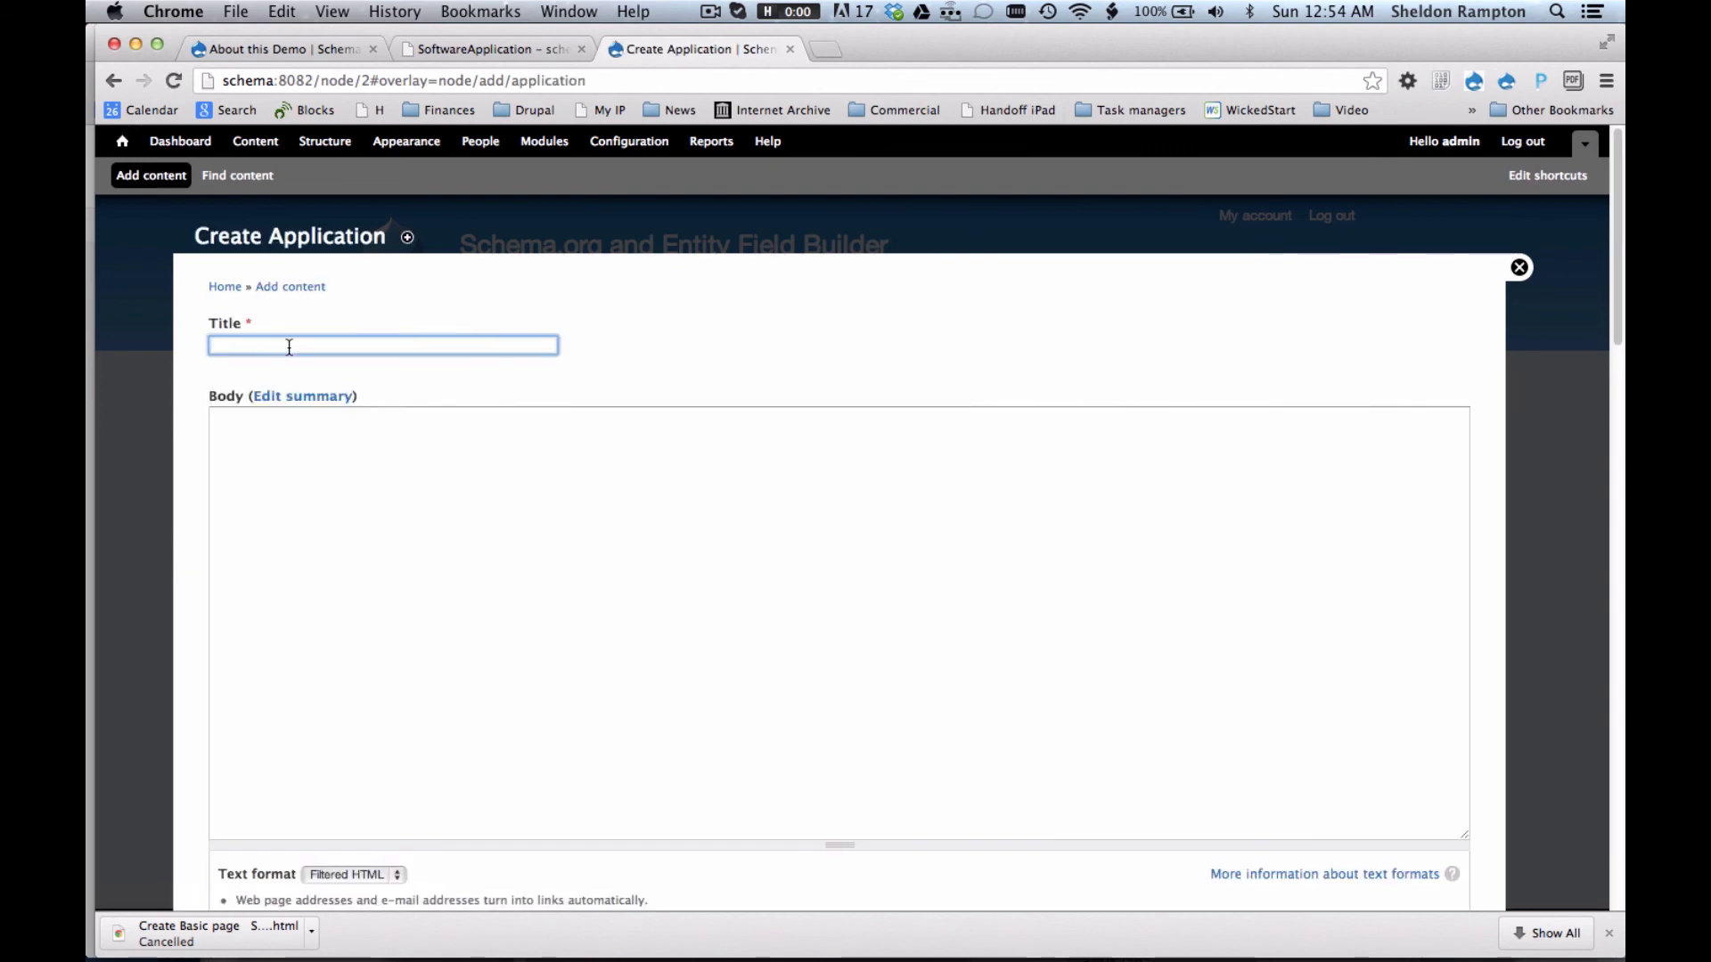
text(Drupal)
Enter the body 'The best software evvah.' and scroll down to the Screenshot field.
click(344, 552)
text(The b)
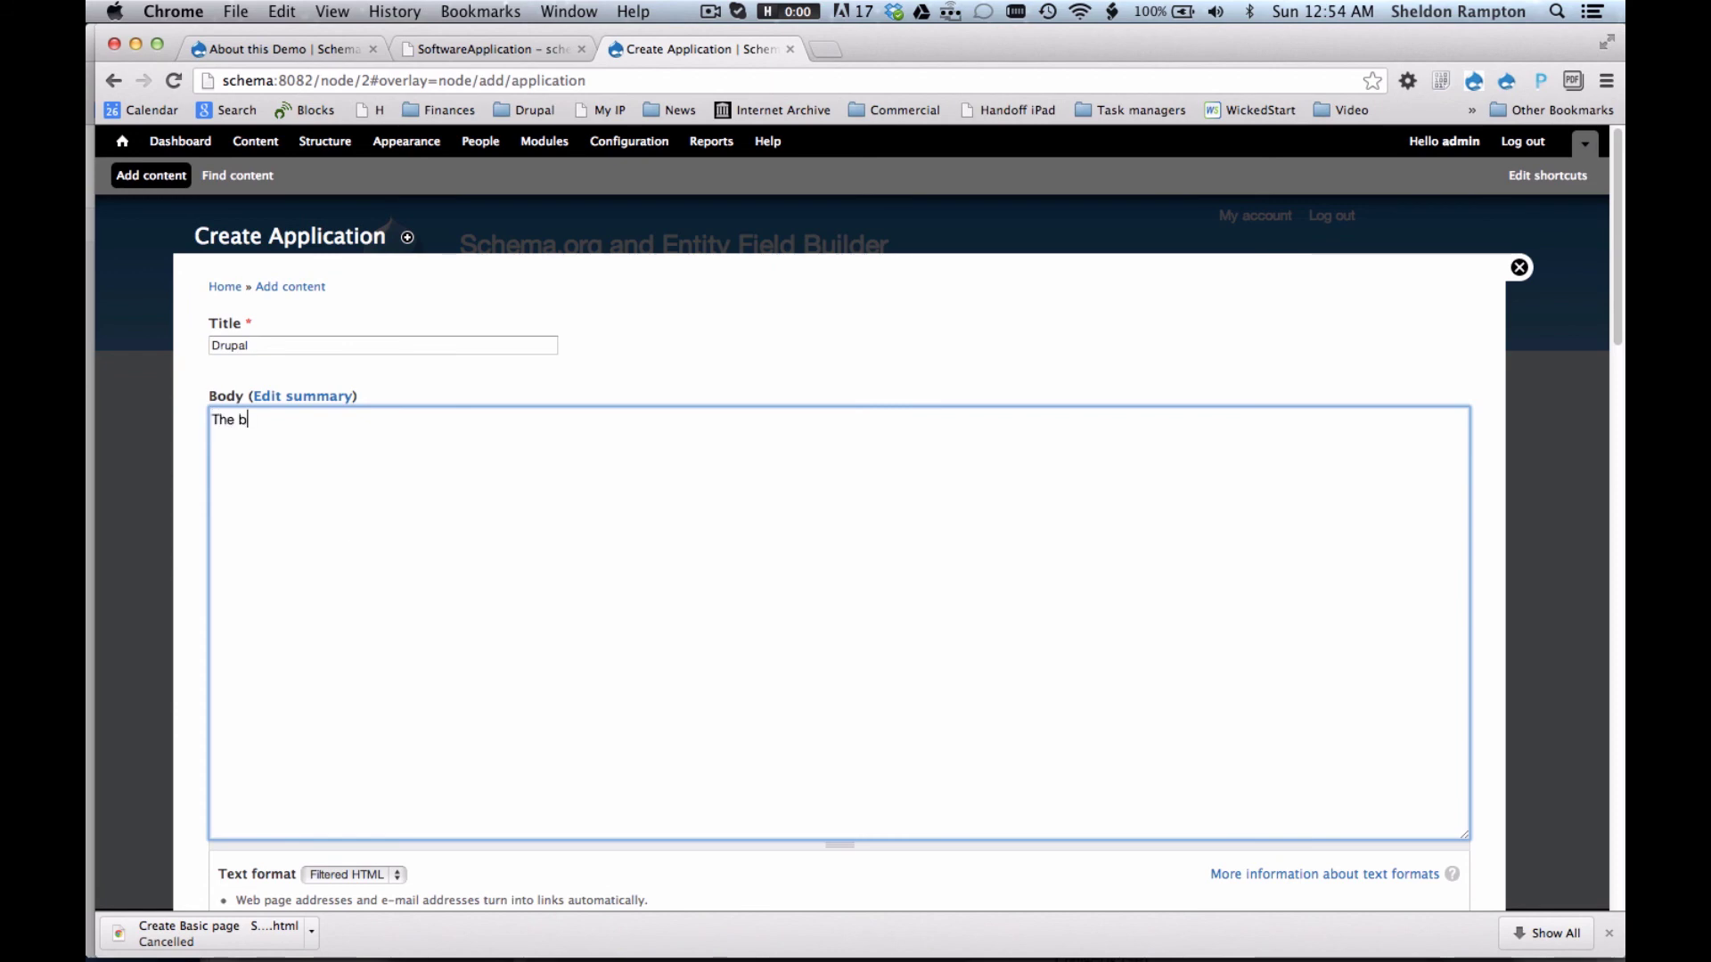
text(est software evvah.)
scroll(837, 552, down, 10)
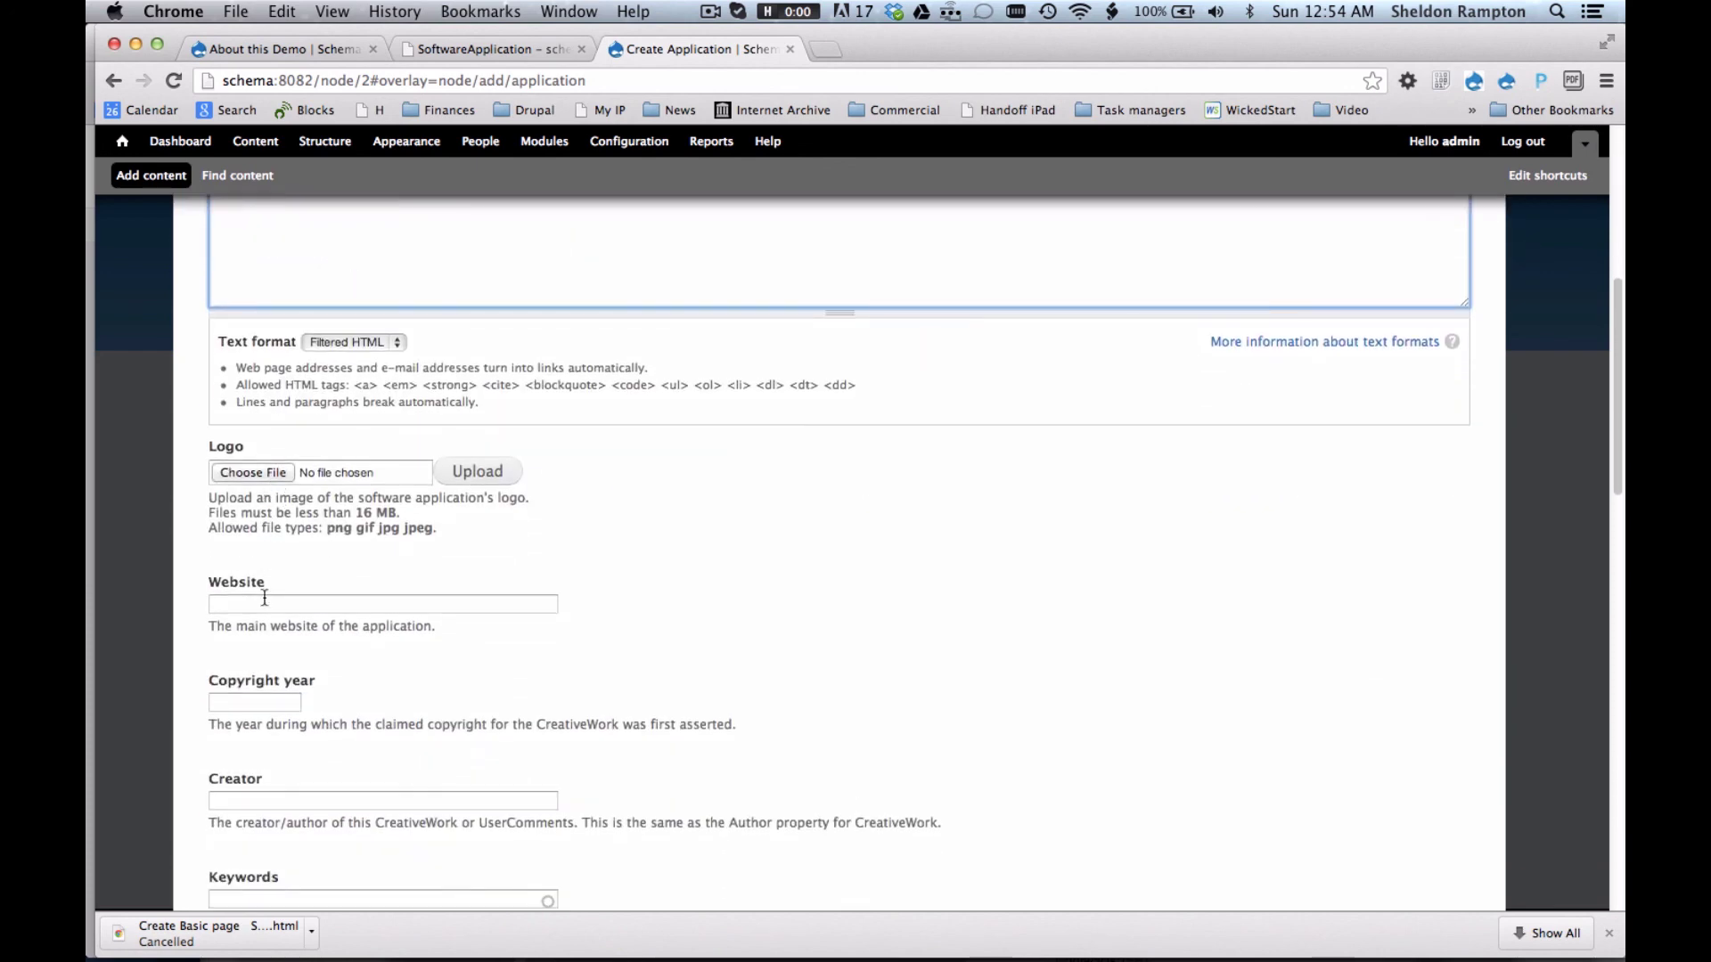
scroll(260, 604, down, 2)
scroll(262, 607, down, 2)
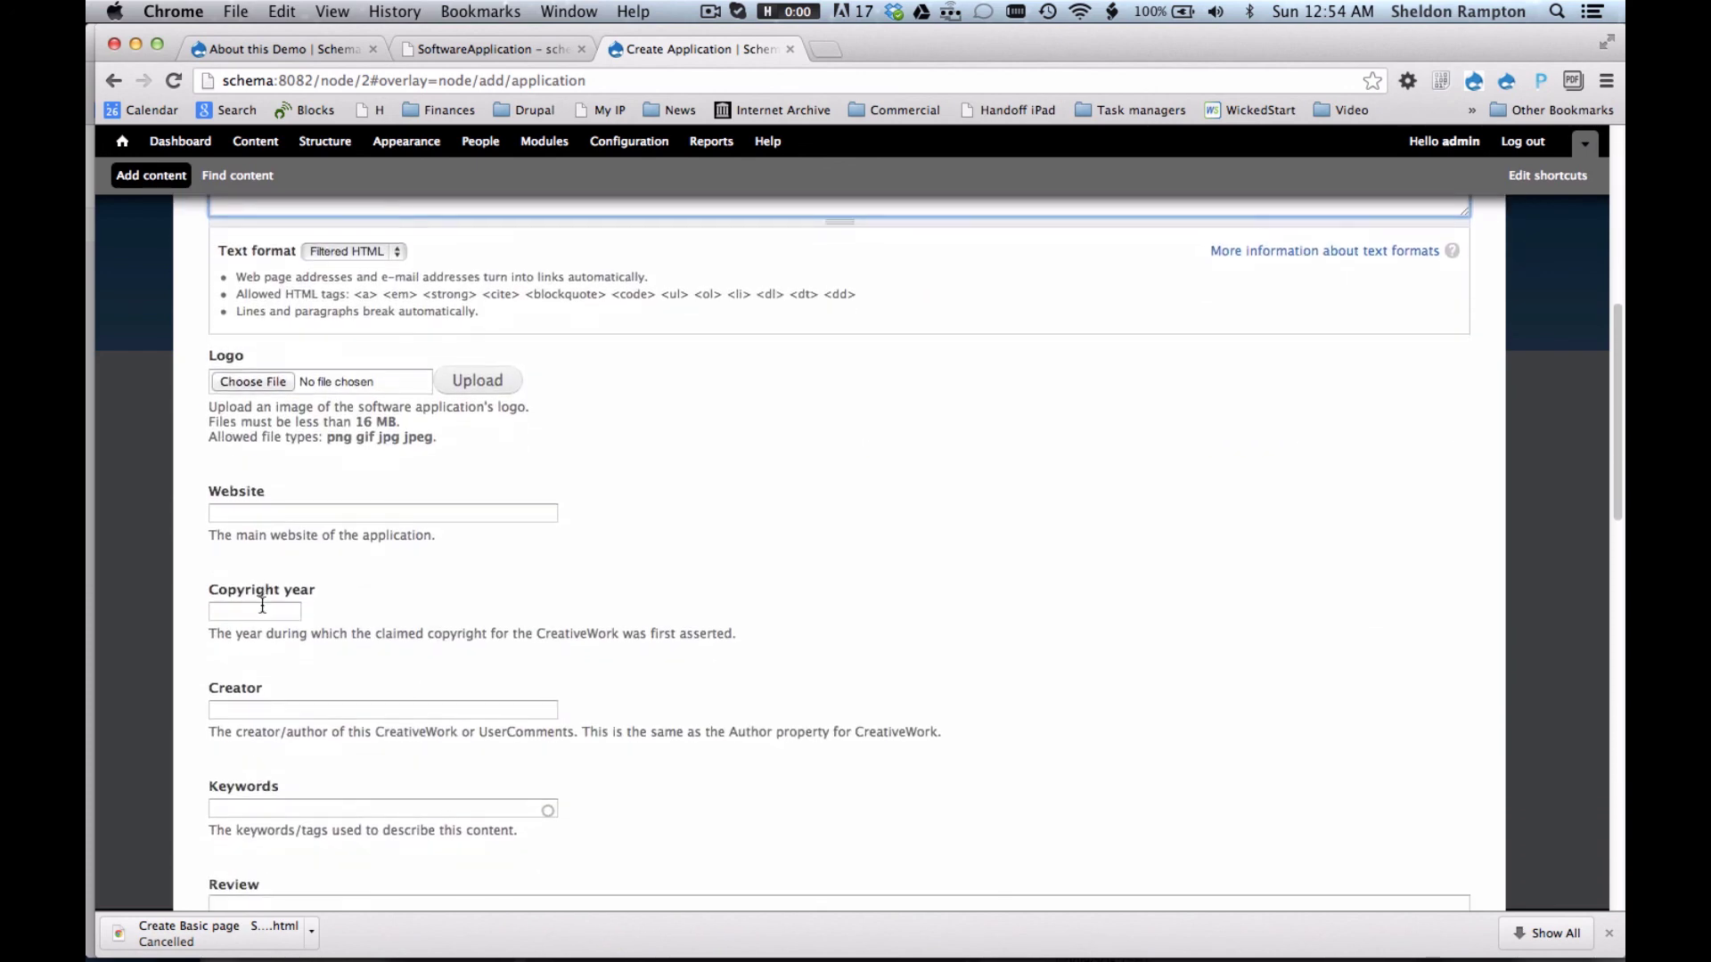
scroll(274, 753, down, 7)
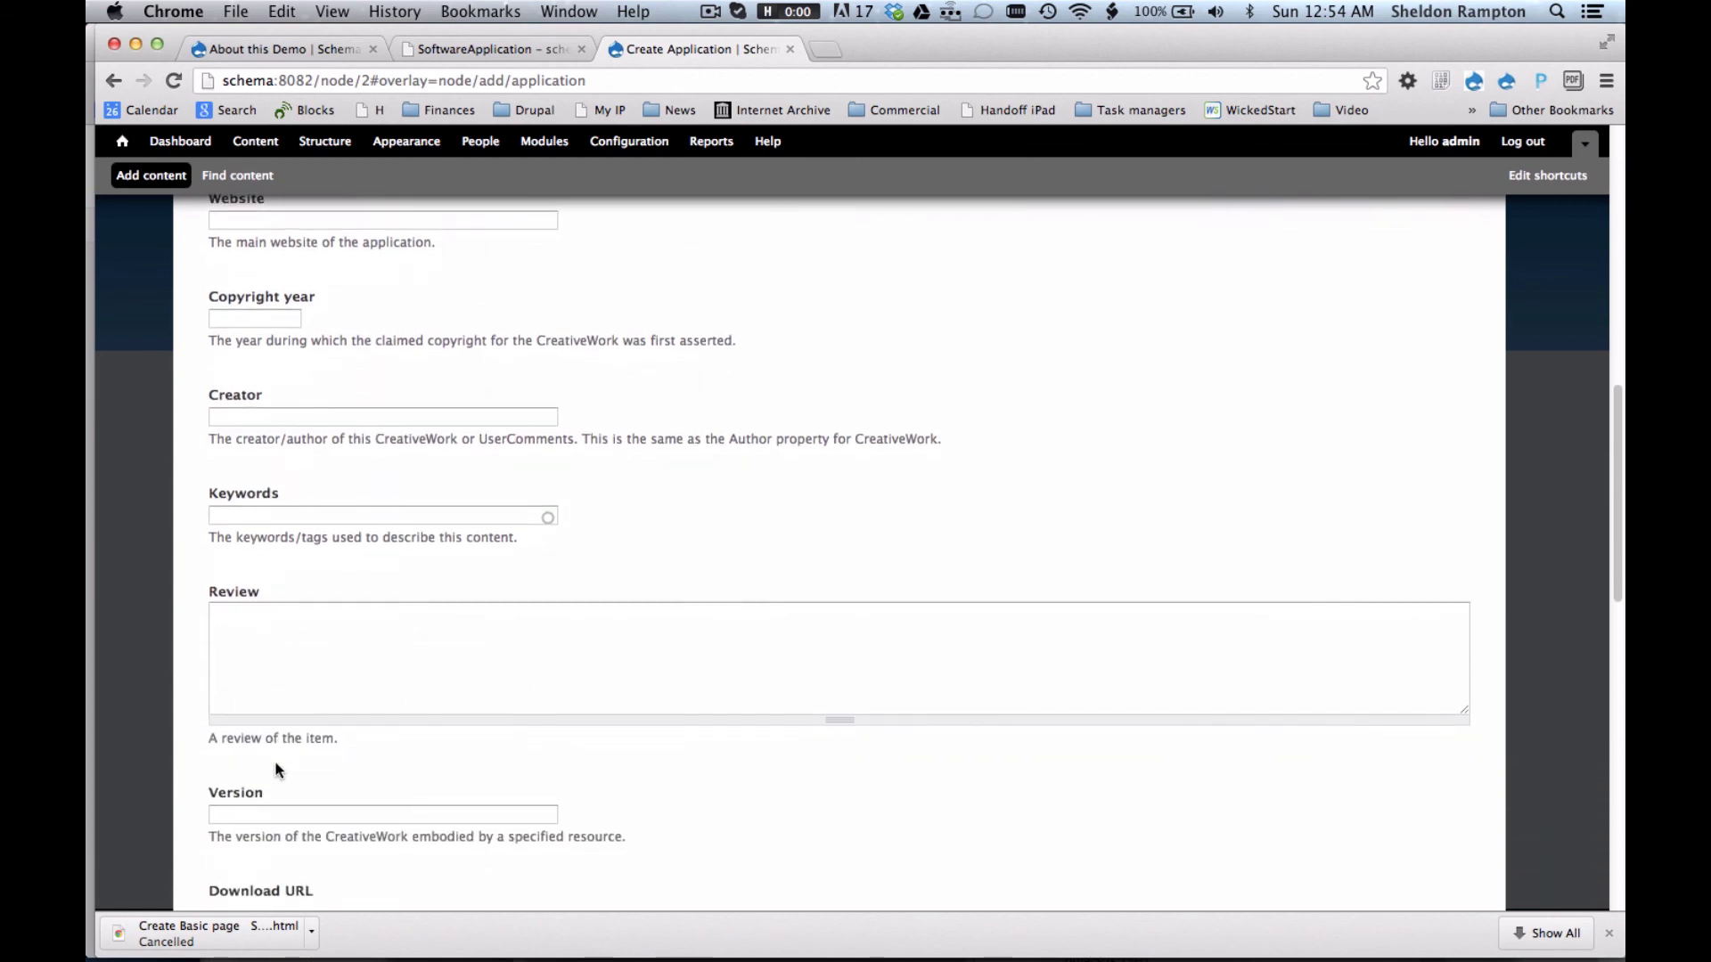
scroll(276, 762, down, 6)
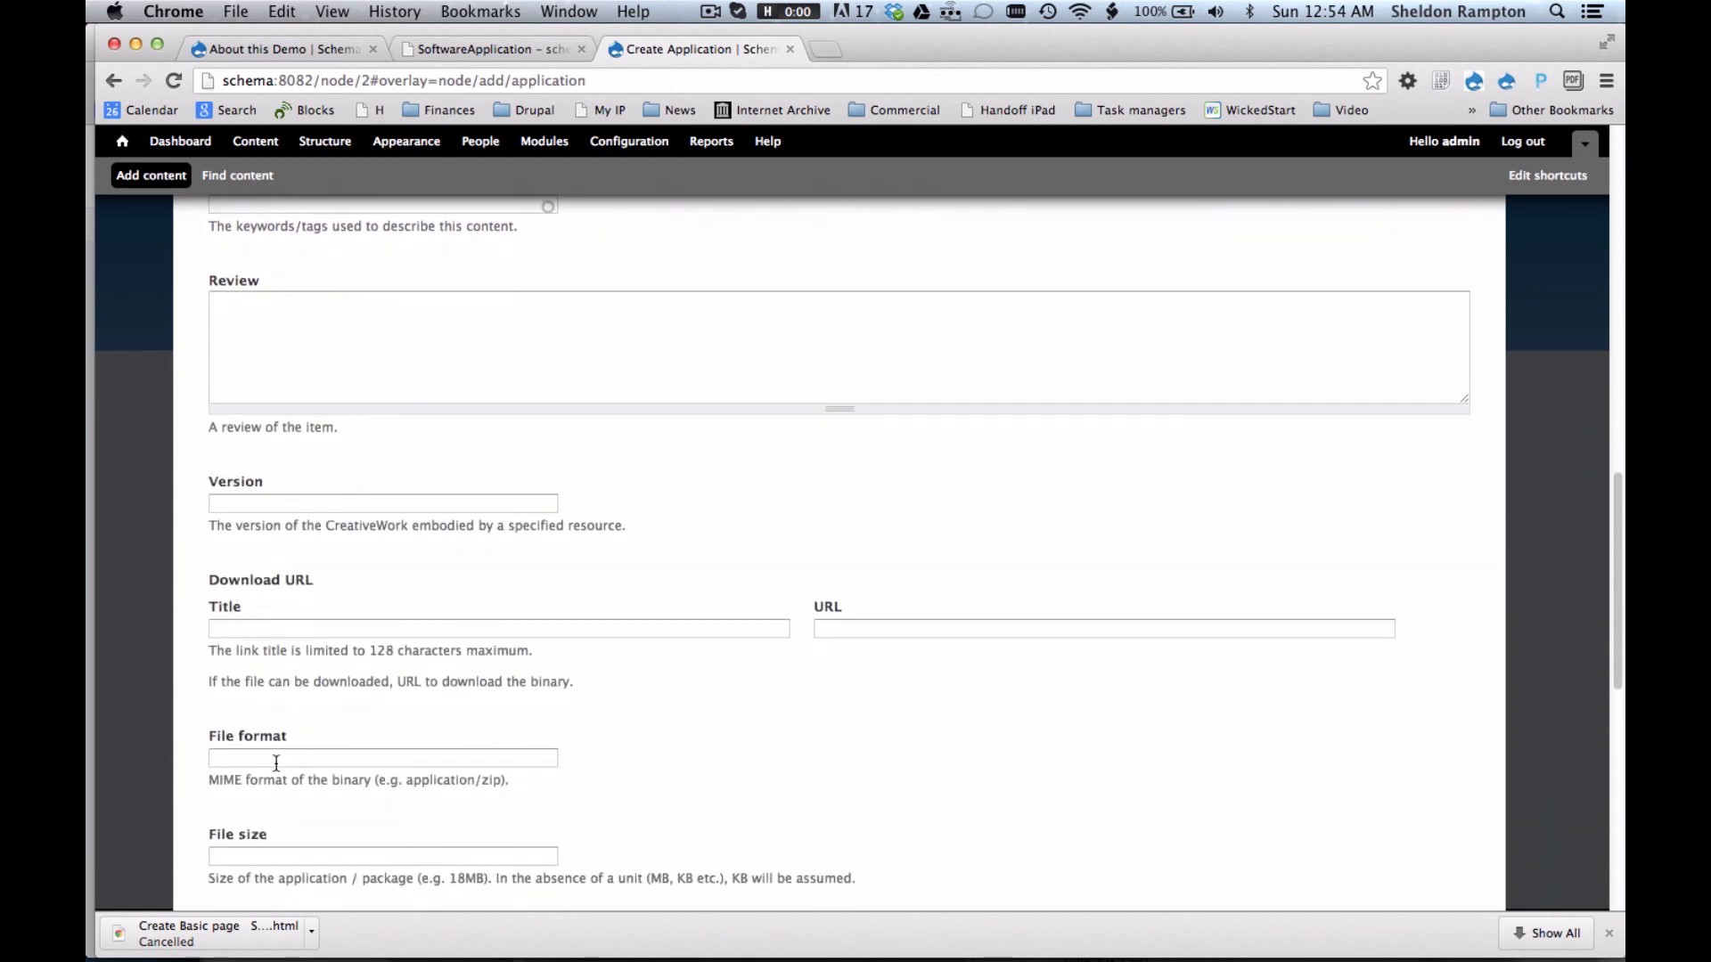
scroll(276, 768, down, 8)
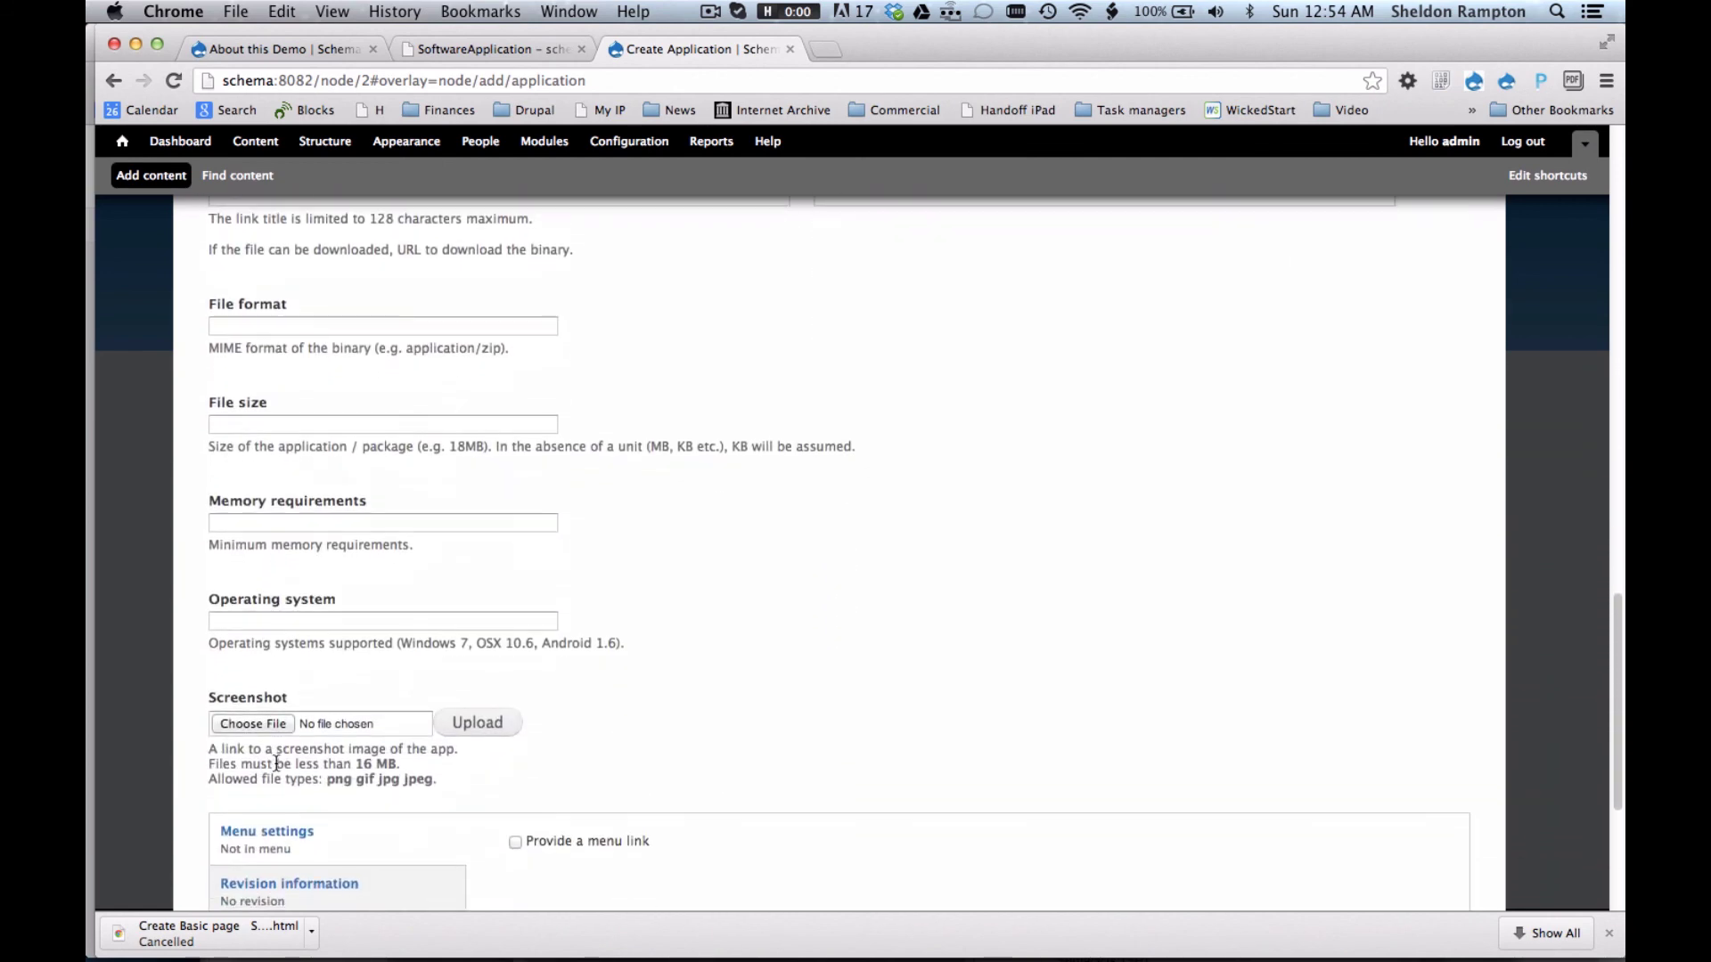
scroll(277, 768, down, 3)
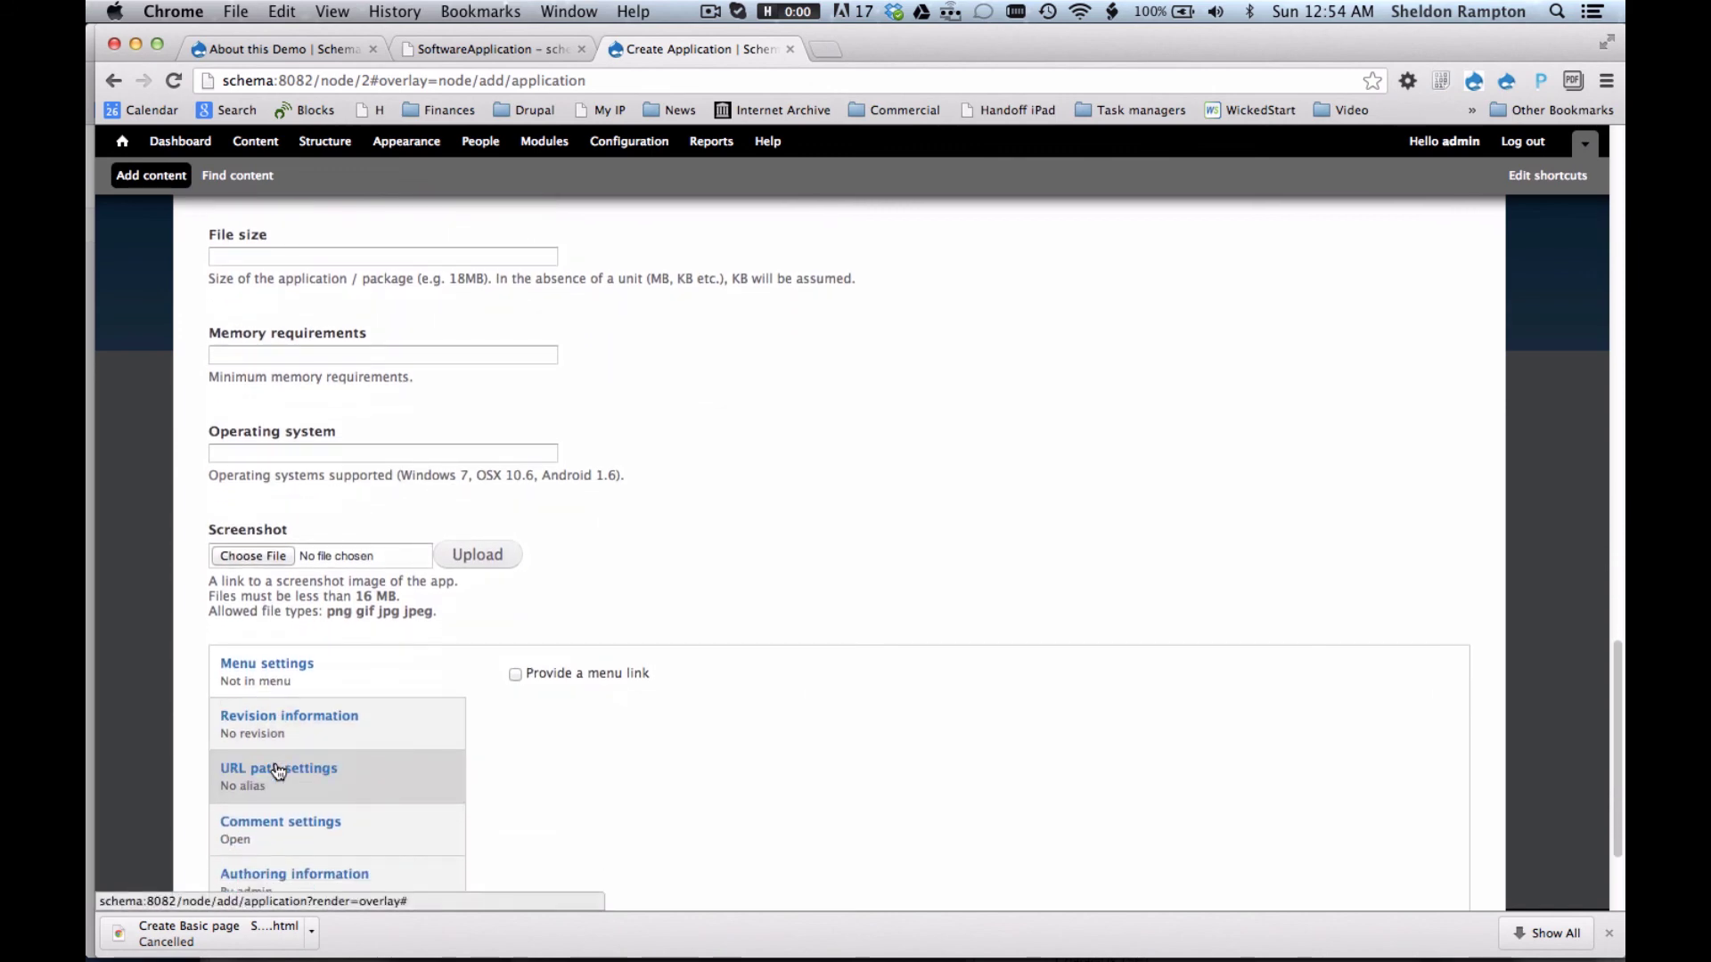
scroll(523, 756, down, 4)
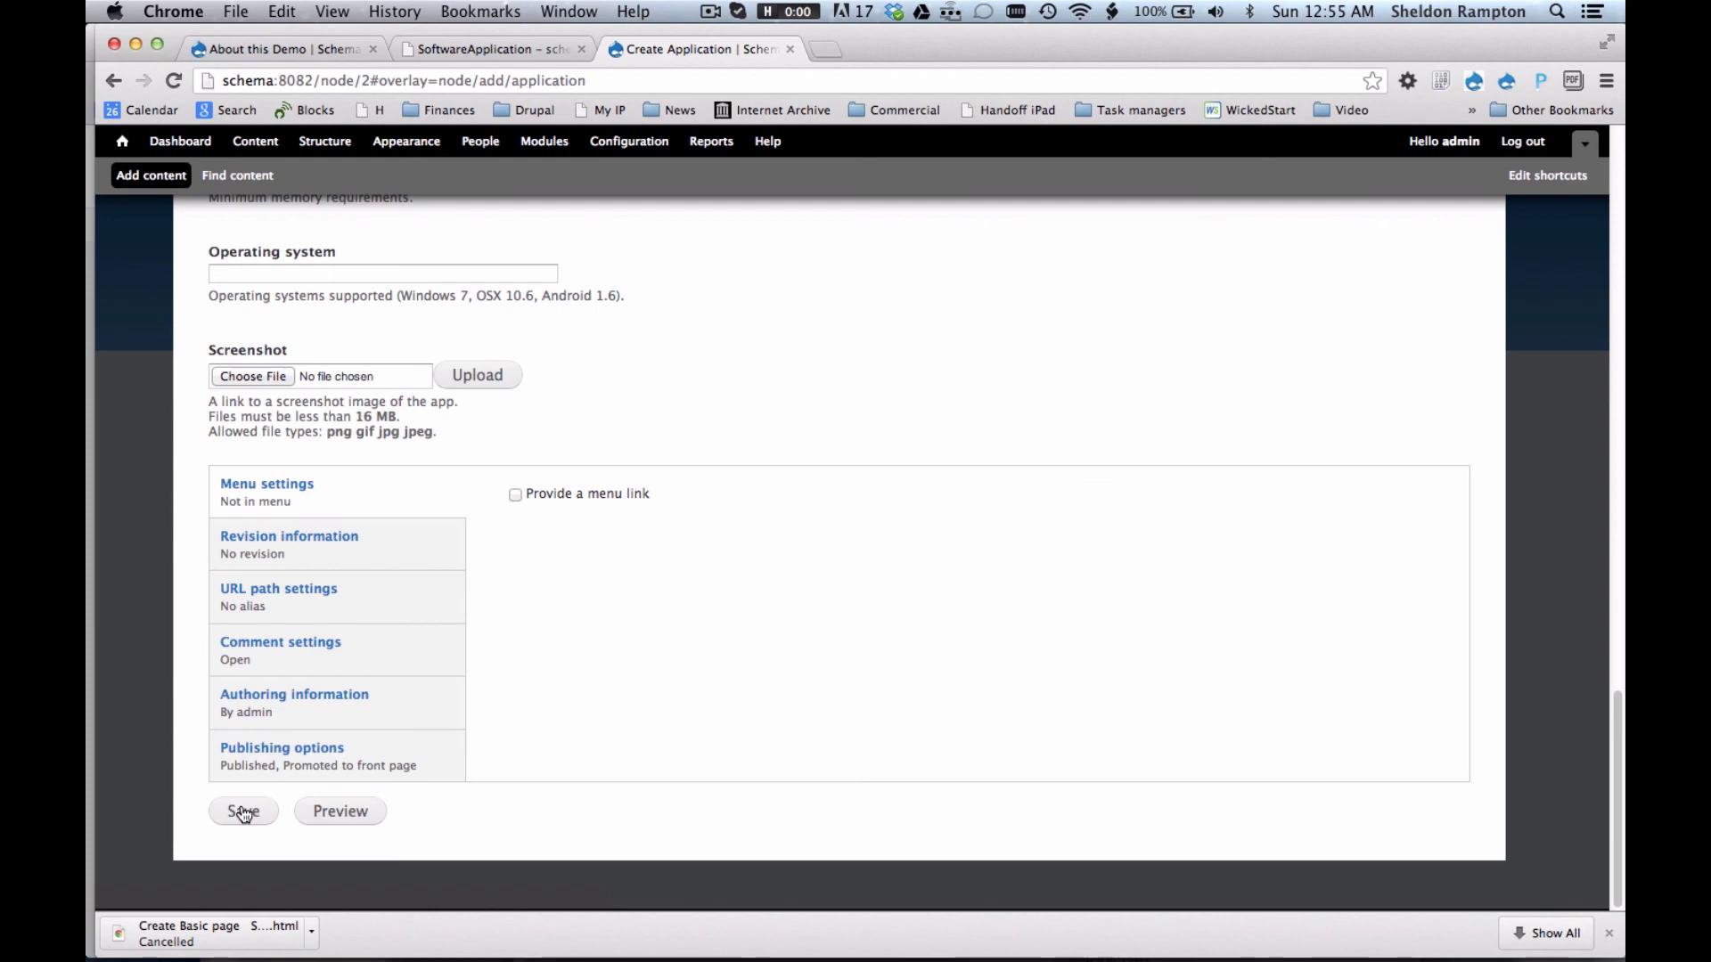
Save the 'Drupal' Application node from the bottom of the form.
click(243, 812)
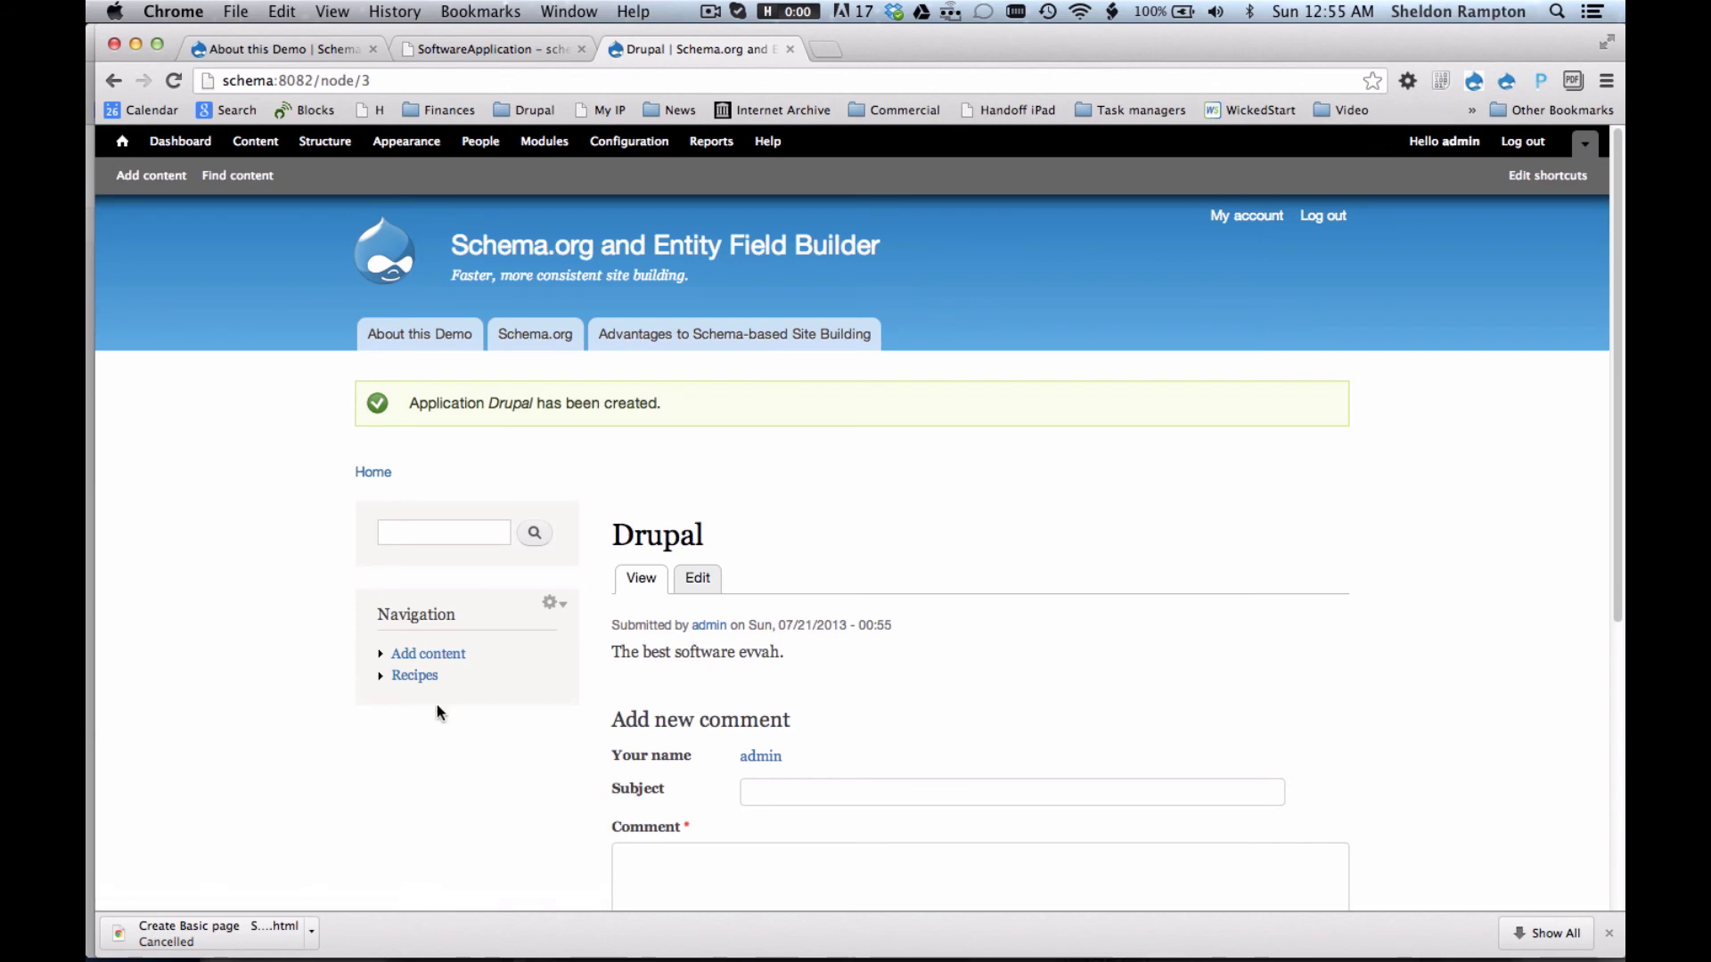